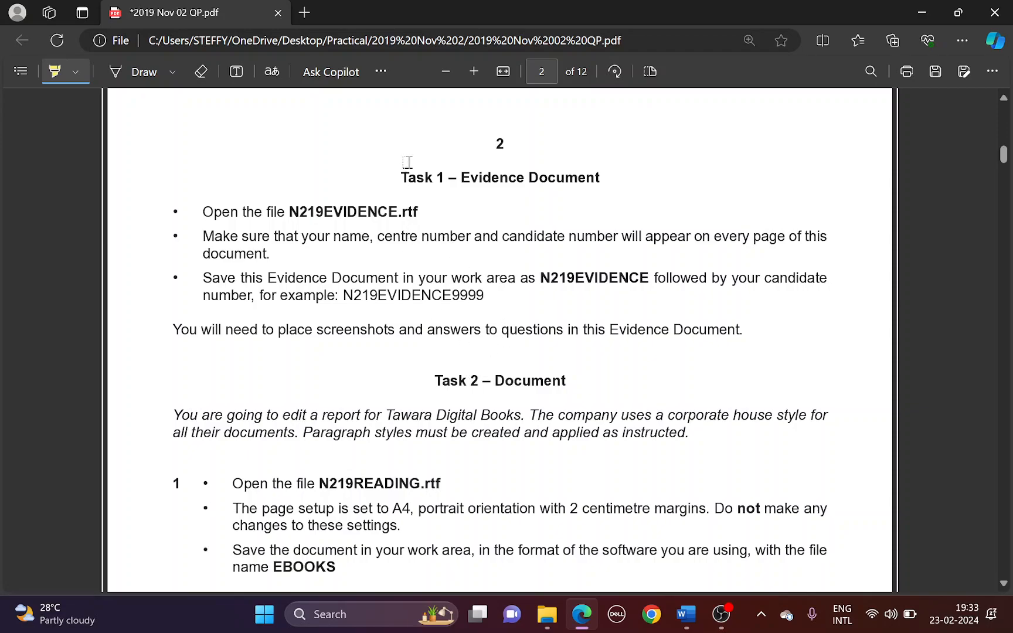
Highlight 'Evidence Document' and 'N219EVIDENCE' in Task 1, briefly checking the Word document
{"action": "left_click_drag", "start_coordinate": [459, 177], "coordinate": [599, 174]}
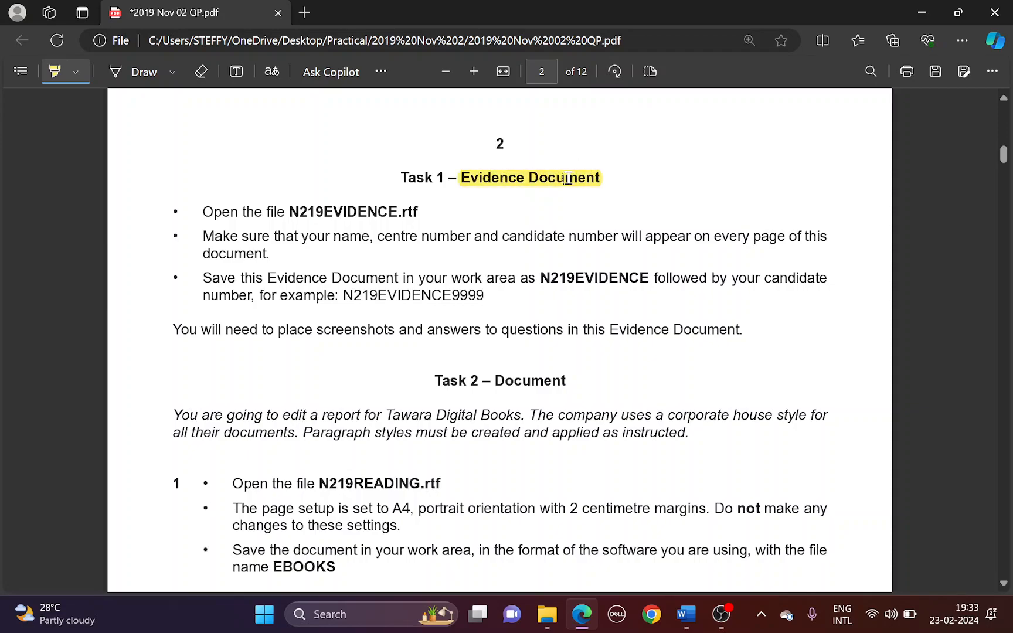
{"action": "left_click_drag", "start_coordinate": [288, 213], "coordinate": [399, 214]}
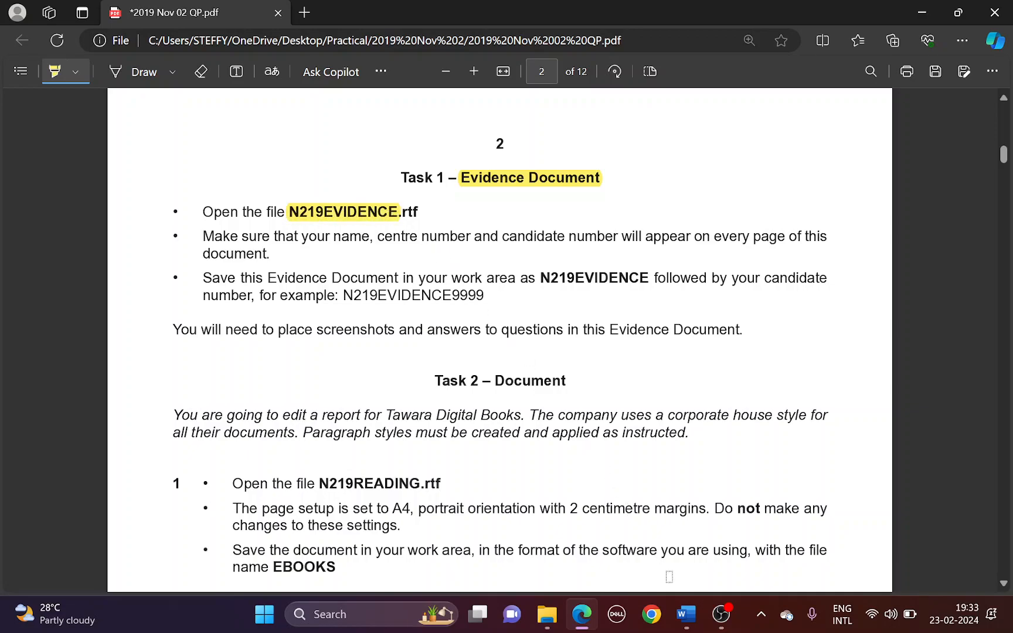
{"action": "mouse_move", "coordinate": [685, 615]}
{"action": "left_click", "coordinate": [649, 571]}
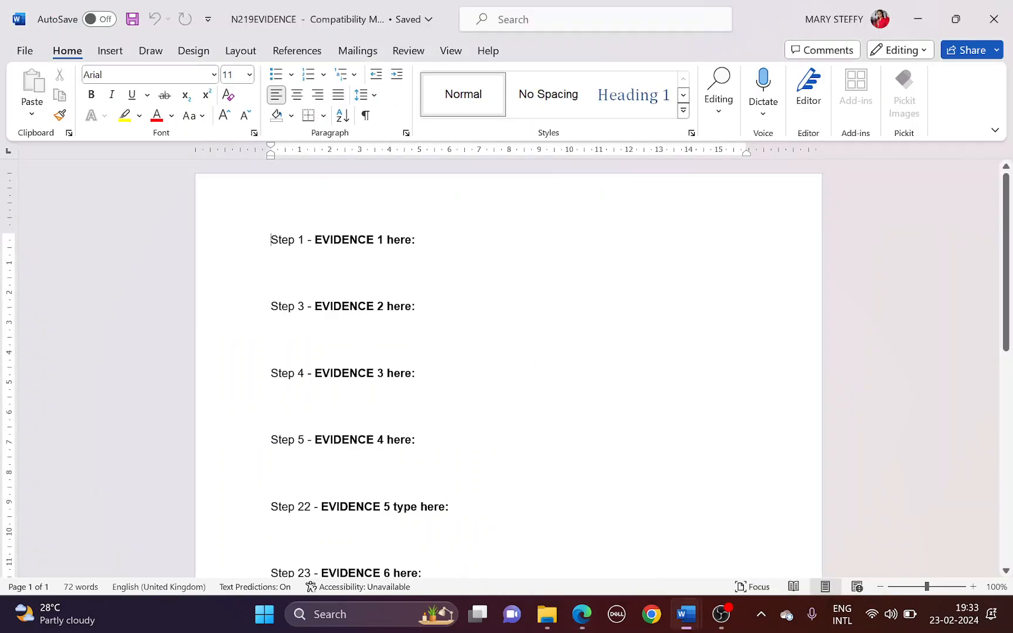
{"action": "key", "text": "alt+Tab"}
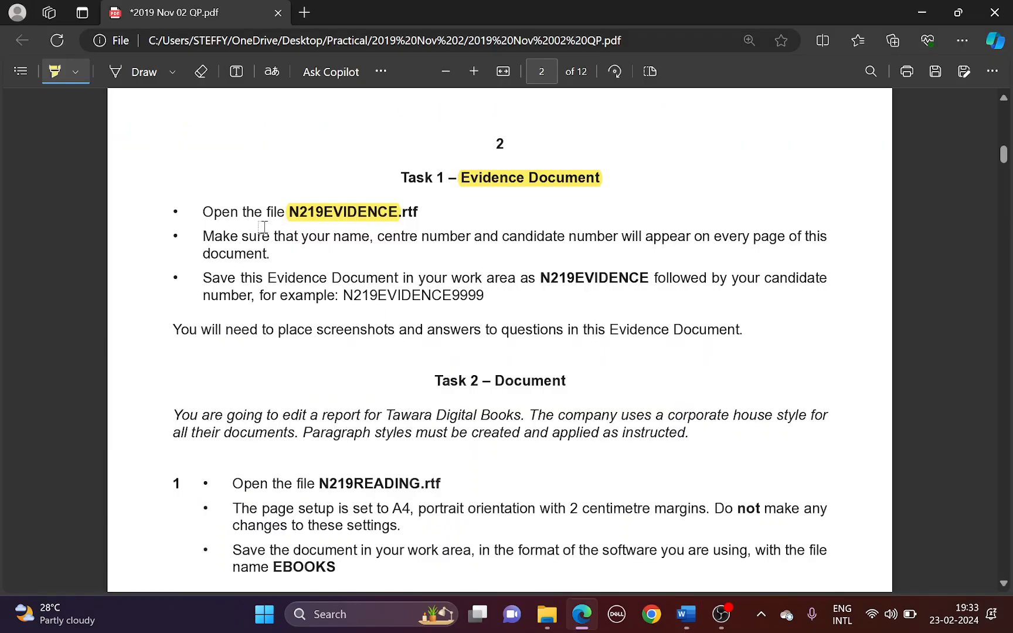
Highlight 'name, centre number and candidate number' and 'every page' in Task 1
{"action": "left_click_drag", "start_coordinate": [332, 234], "coordinate": [607, 235]}
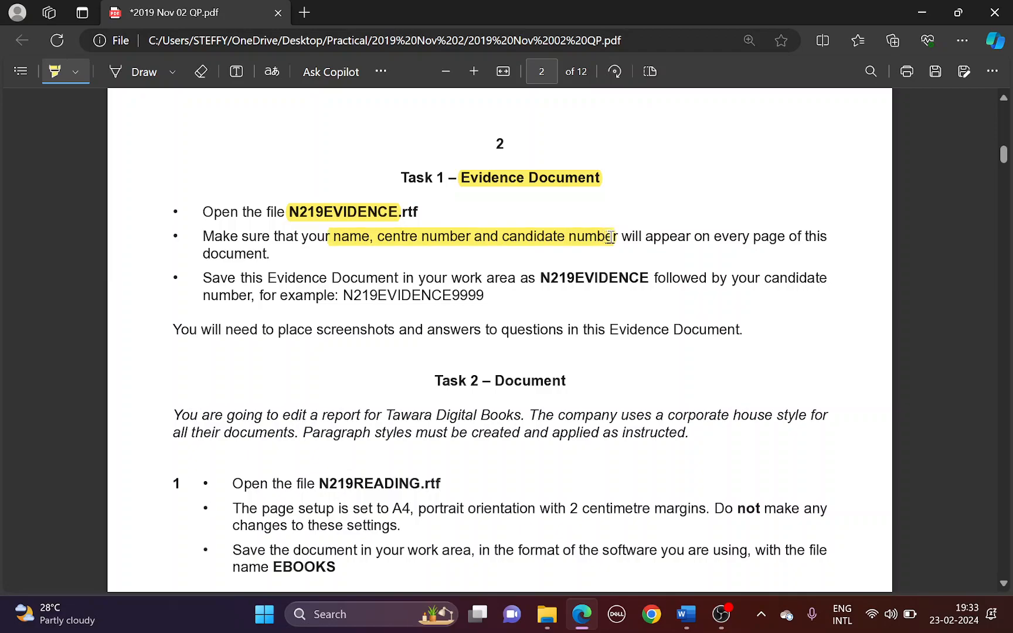
{"action": "left_click_drag", "start_coordinate": [704, 239], "coordinate": [784, 236]}
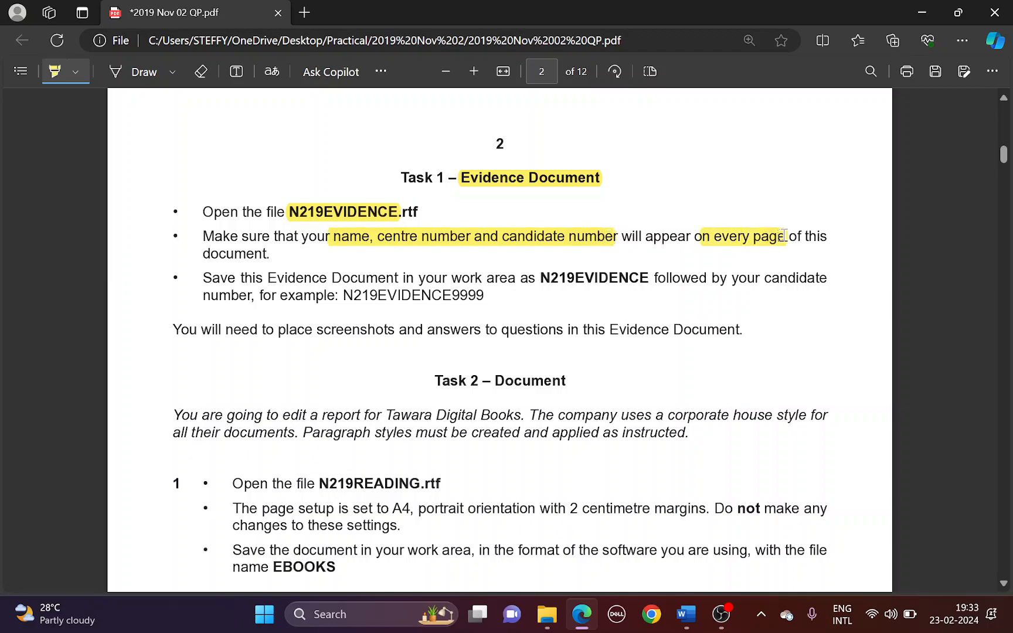
{"action": "key", "text": "alt+Tab"}
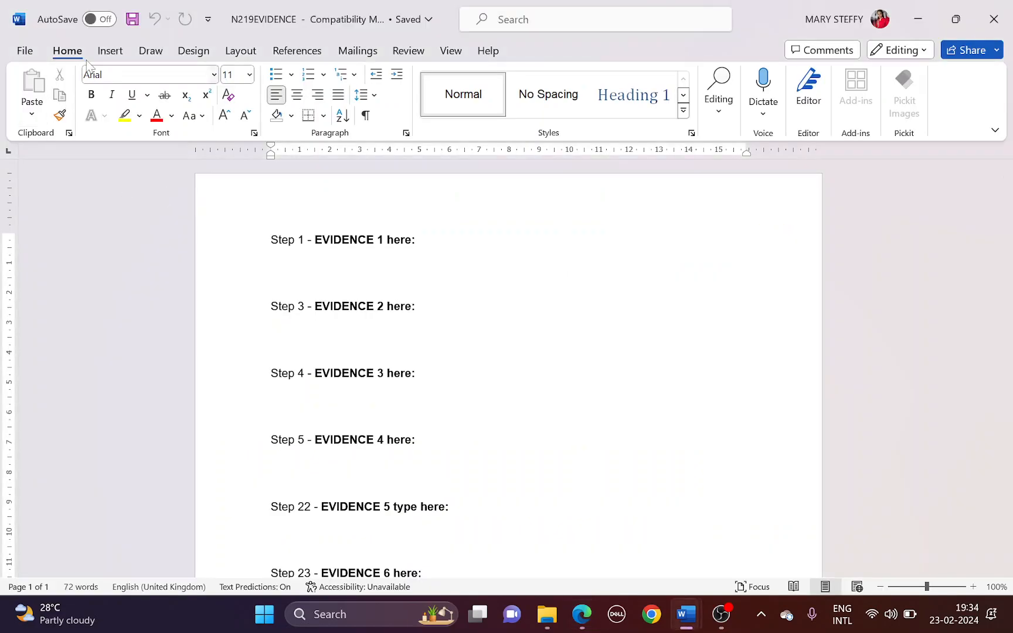
Add a blank header reading 'Name CNumber CN' to the N219EVIDENCE document
{"action": "left_click", "coordinate": [109, 52]}
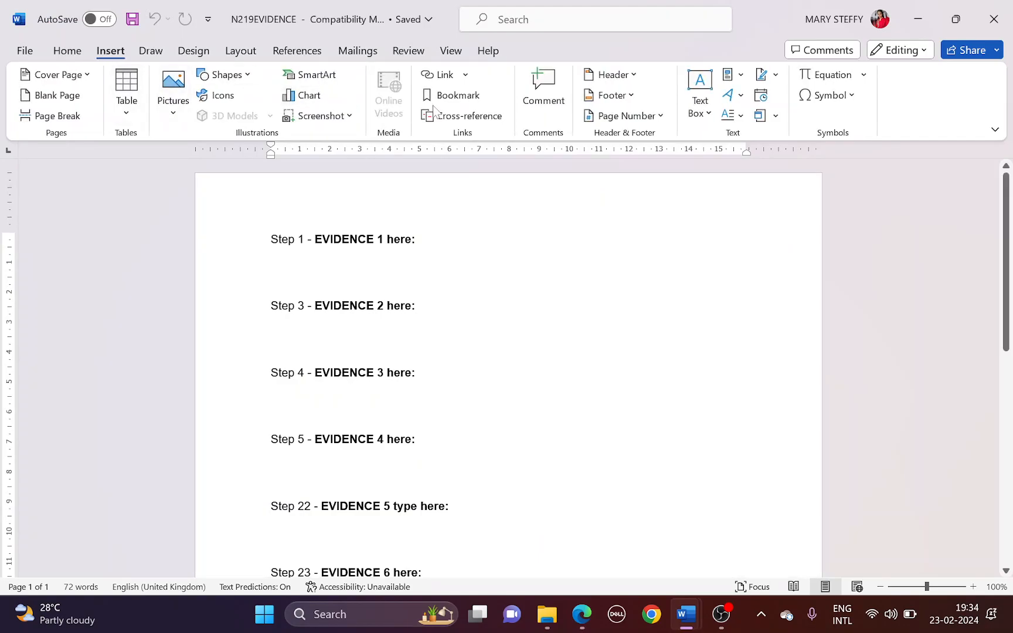
{"action": "left_click", "coordinate": [628, 79]}
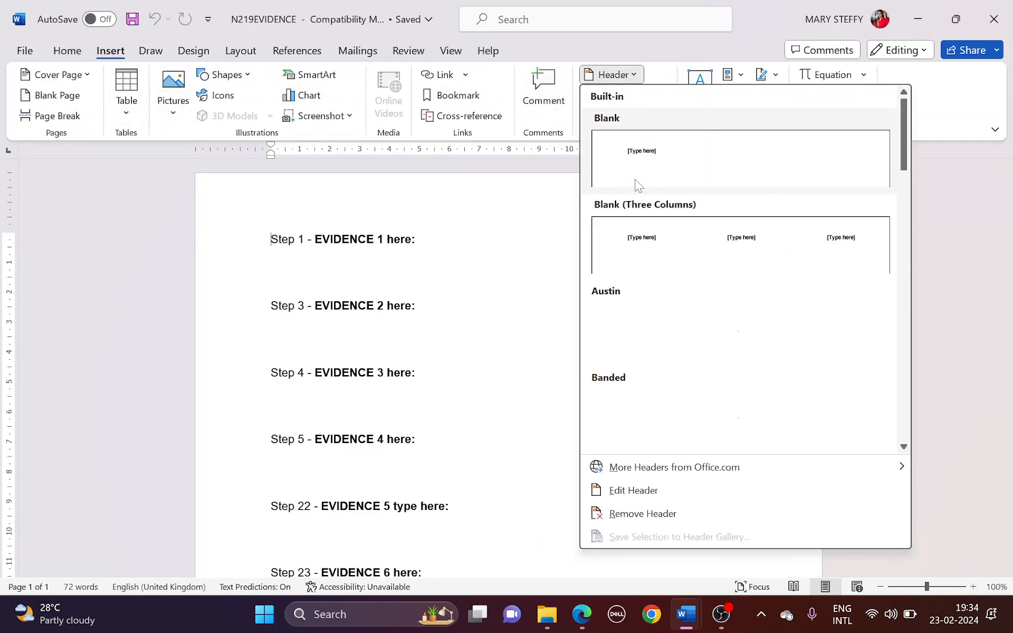
{"action": "left_click", "coordinate": [633, 165]}
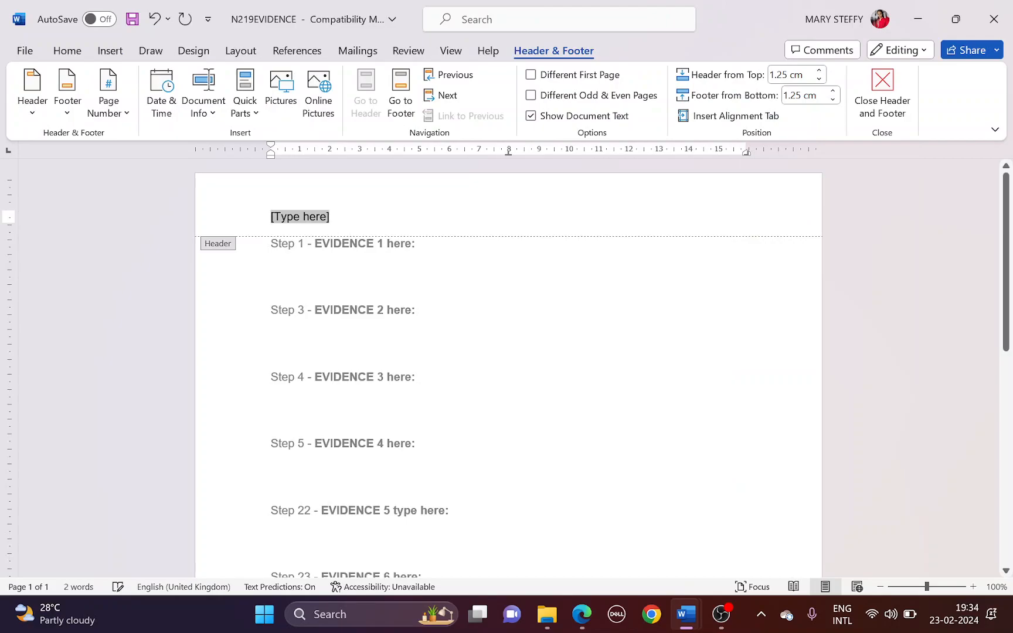
{"action": "type", "text": "Name "}
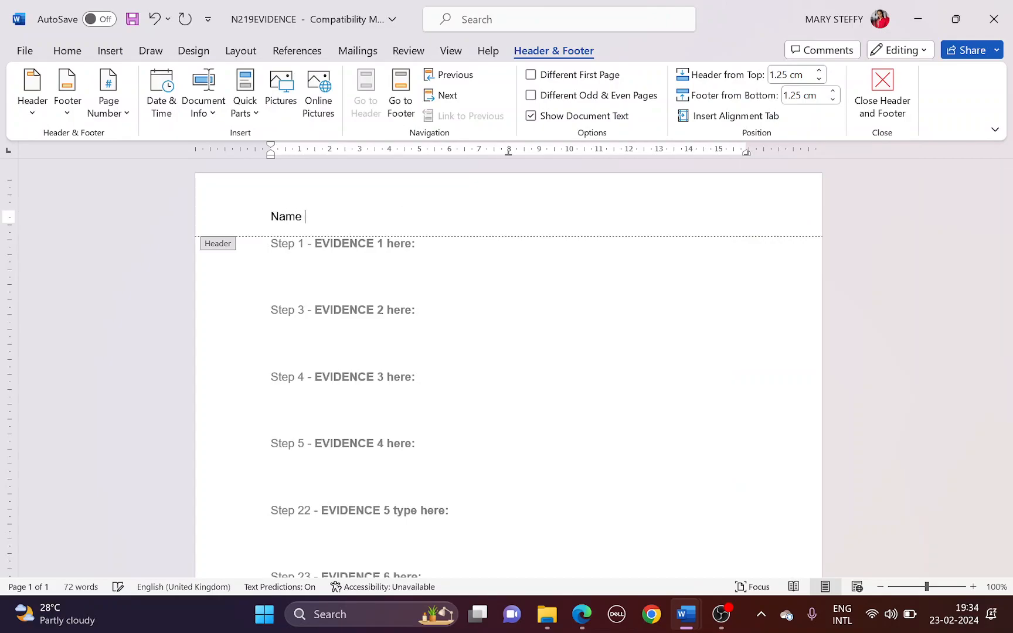
{"action": "type", "text": "CNumber CN"}
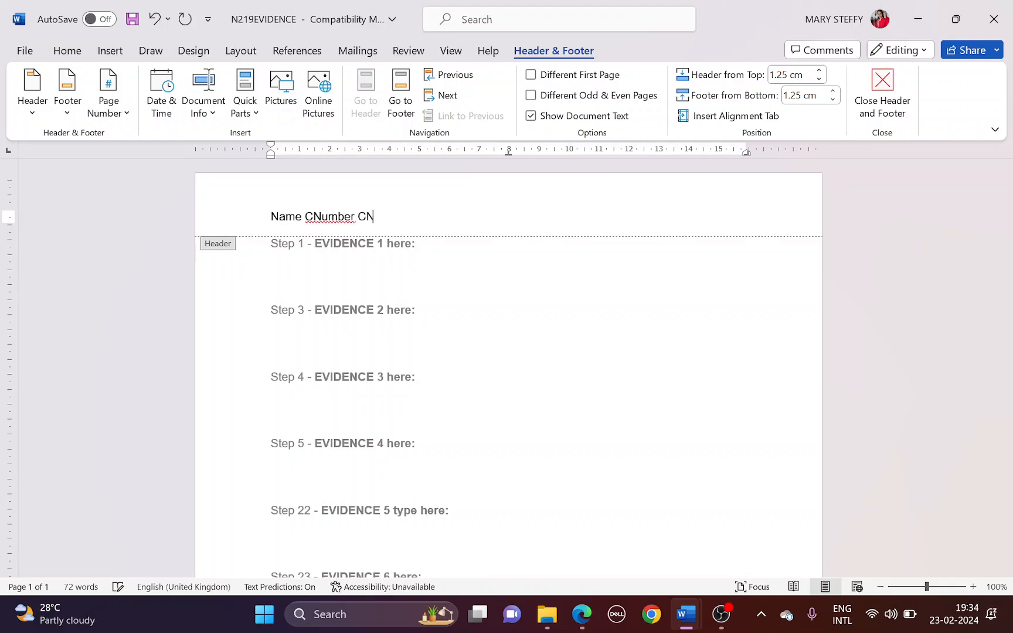
{"action": "left_click", "coordinate": [881, 103]}
{"action": "key", "text": "alt+Tab"}
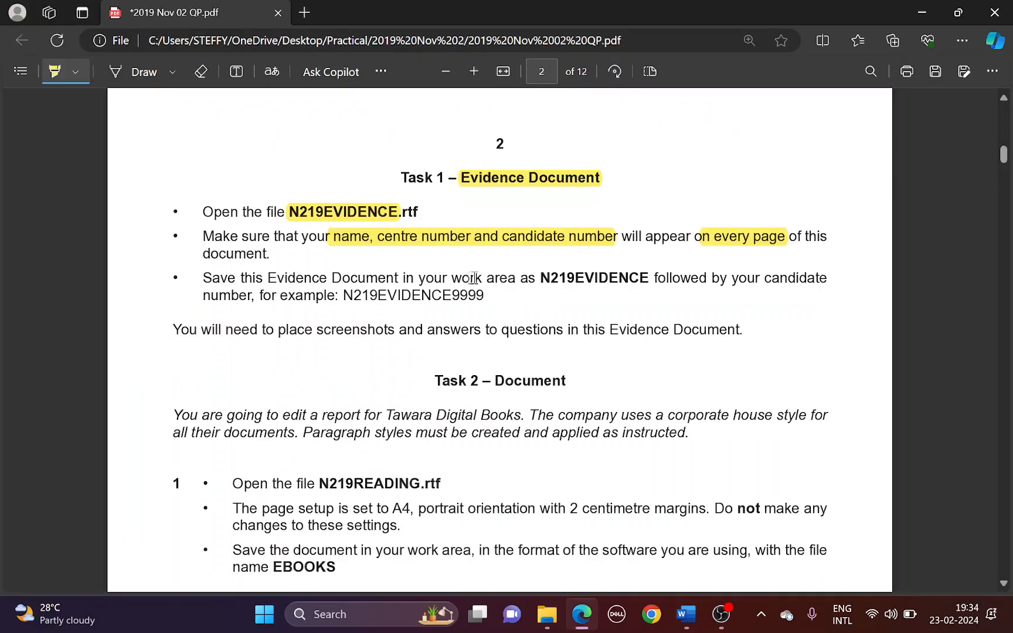
Highlight 'N219EVIDENCE', 'candidate' and 'number' on the Task 1 save line
{"action": "left_click_drag", "start_coordinate": [543, 275], "coordinate": [647, 276]}
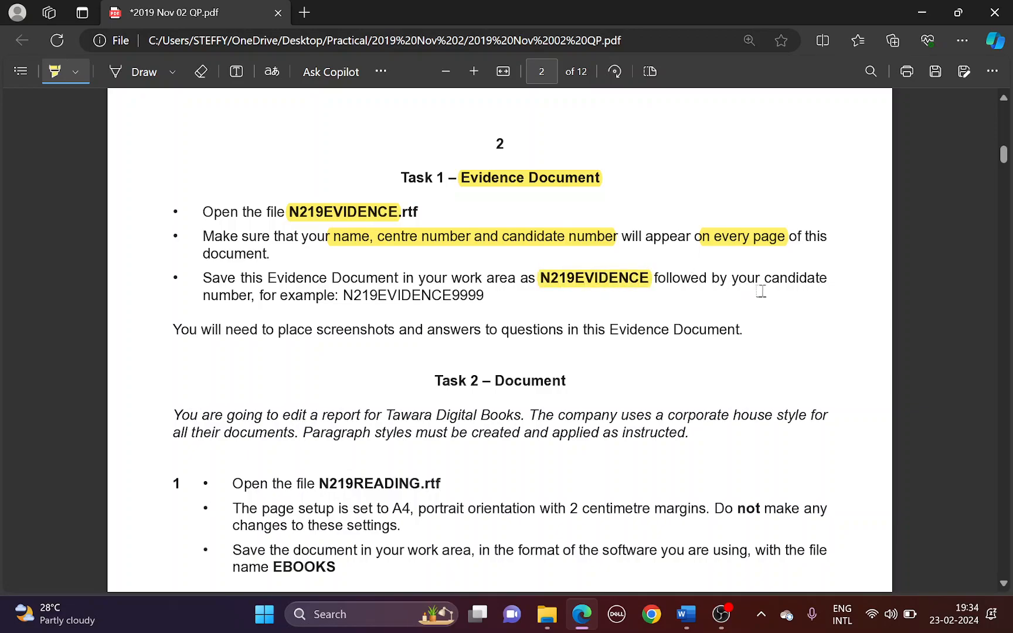
{"action": "left_click_drag", "start_coordinate": [771, 277], "coordinate": [819, 278]}
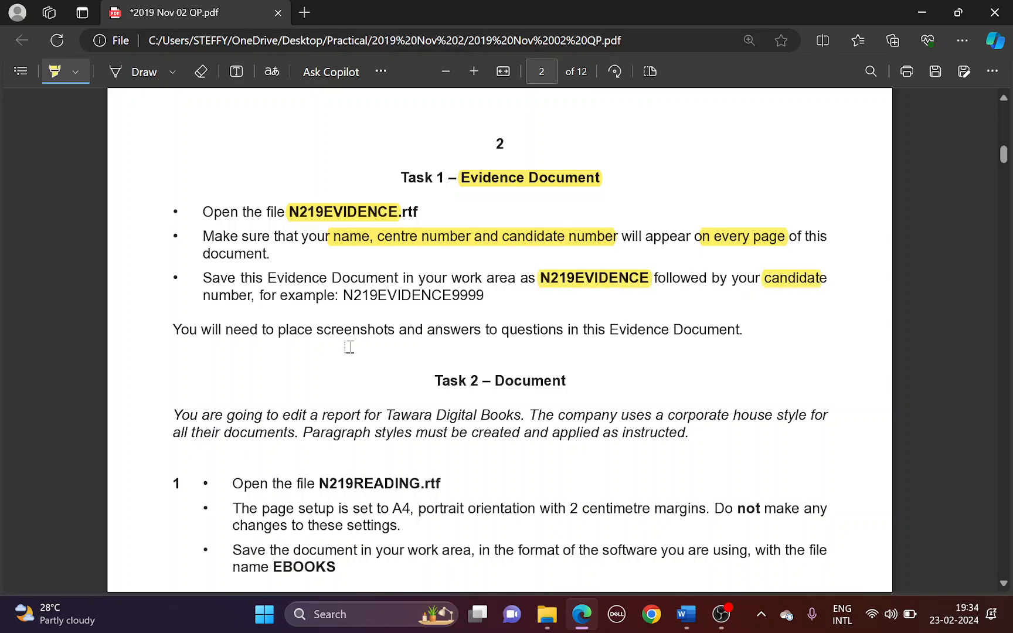
{"action": "left_click_drag", "start_coordinate": [202, 294], "coordinate": [249, 298]}
{"action": "key", "text": "alt+Tab"}
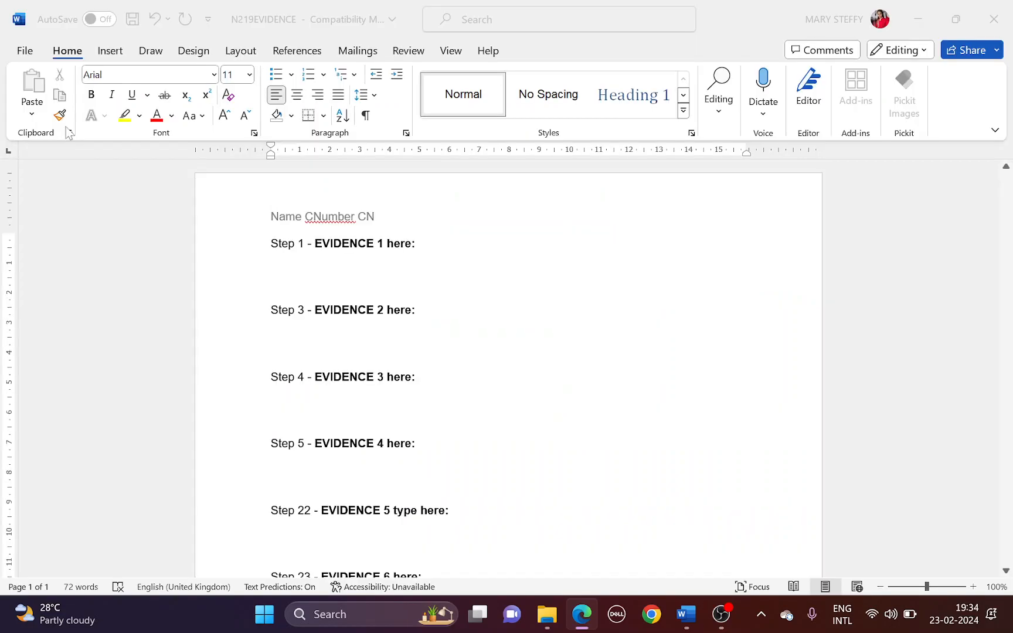
Save the evidence document in Word Document format as N219EVIDENCE plus the candidate number
{"action": "left_click", "coordinate": [42, 58]}
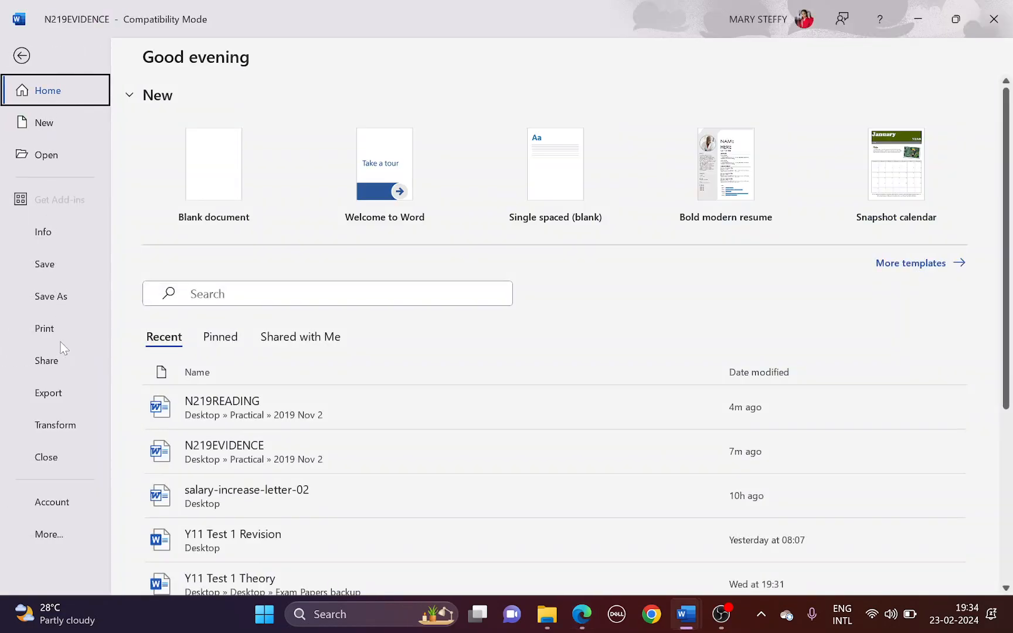
{"action": "left_click", "coordinate": [61, 302]}
{"action": "left_click", "coordinate": [210, 372]}
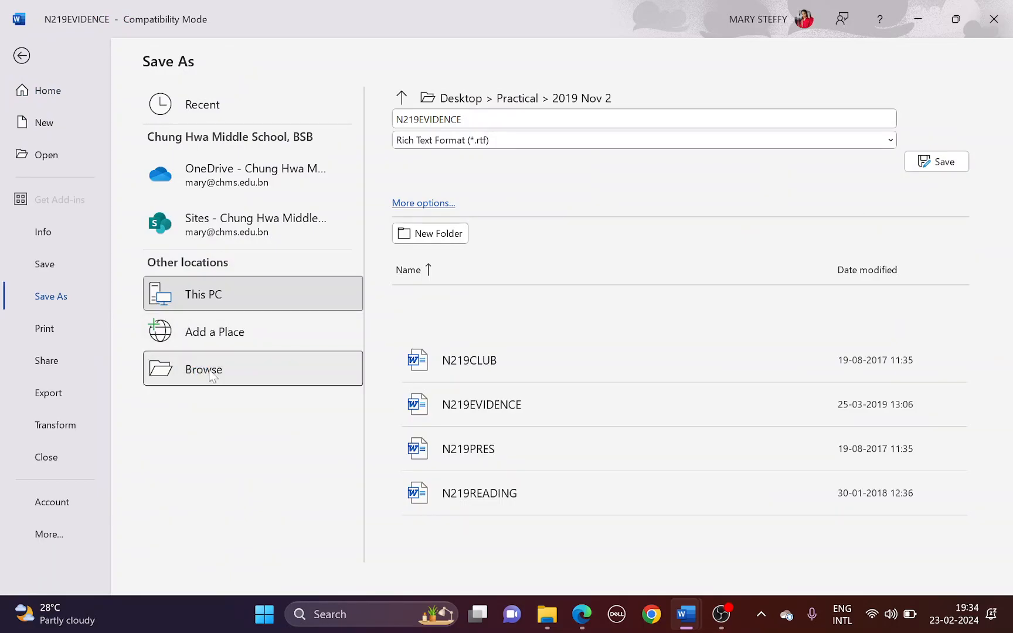
{"action": "left_click", "coordinate": [281, 287]}
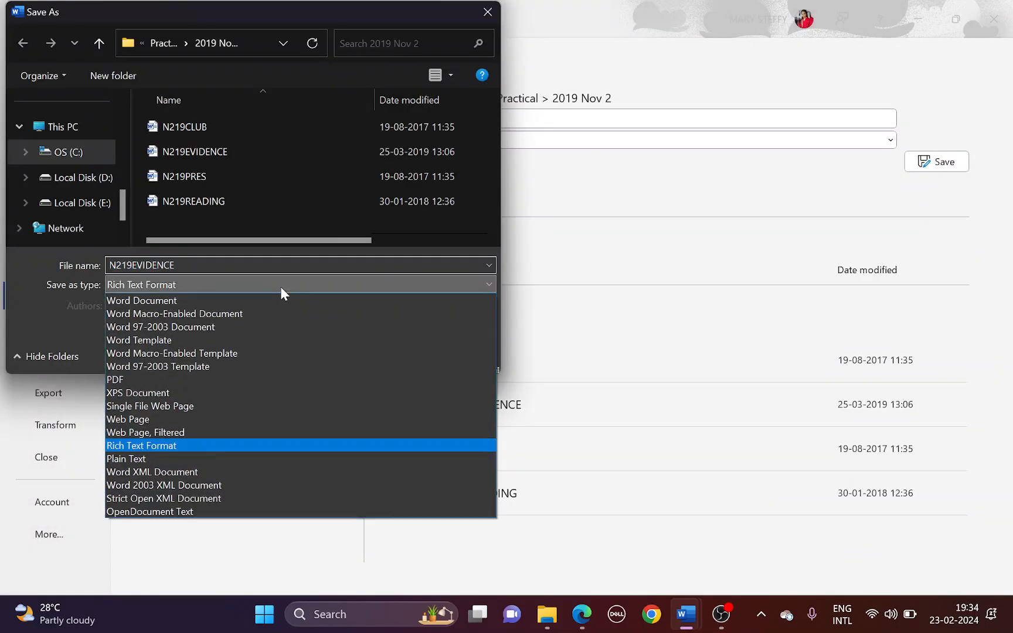
{"action": "left_click", "coordinate": [273, 300]}
{"action": "double_click", "coordinate": [167, 265]}
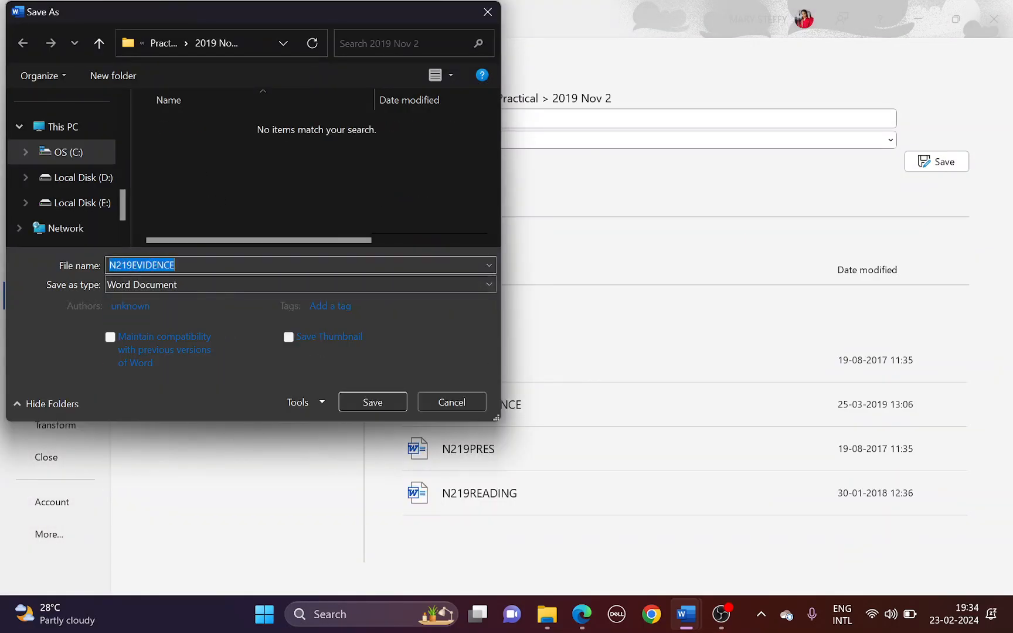
{"action": "left_click", "coordinate": [177, 265]}
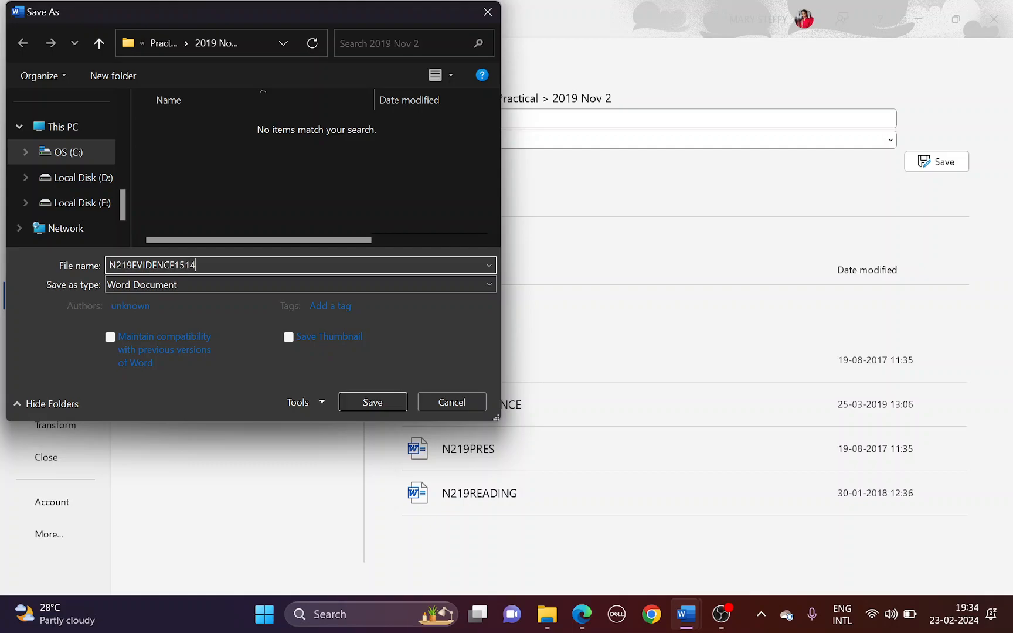
{"action": "left_click", "coordinate": [380, 400]}
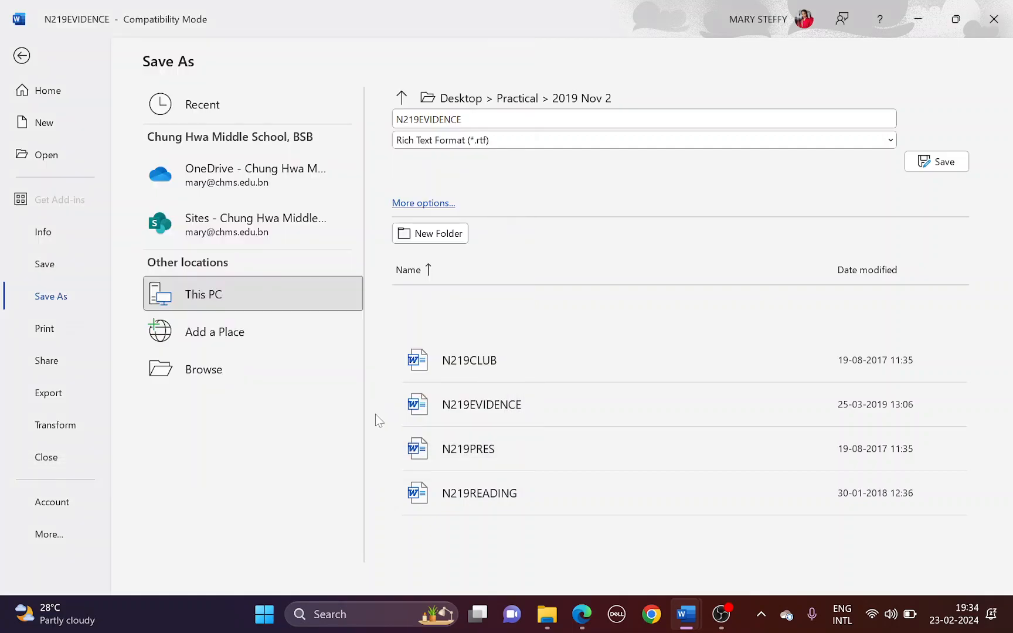
{"action": "left_click", "coordinate": [554, 350]}
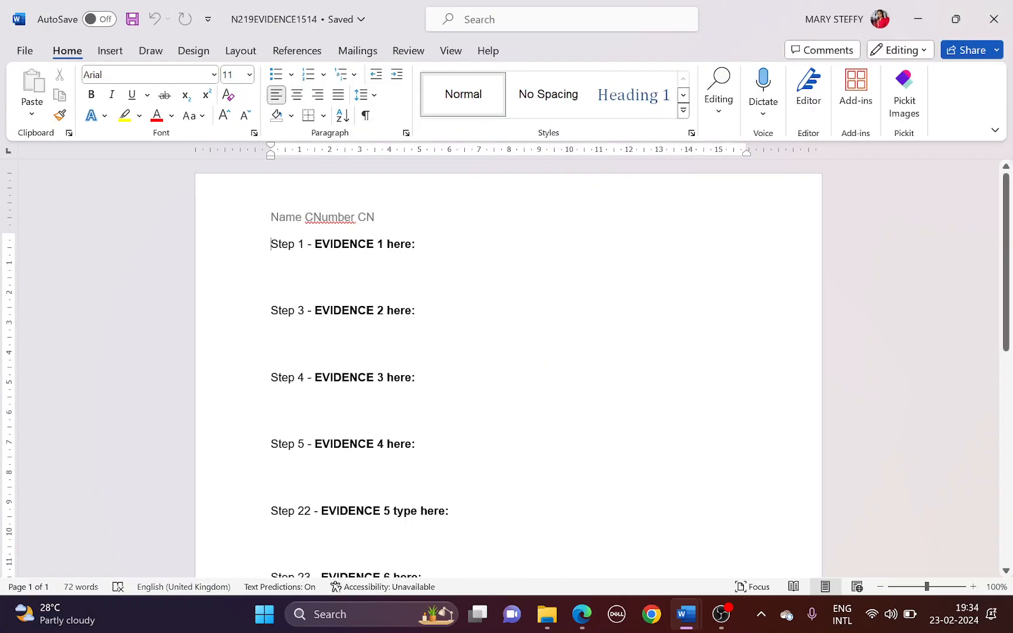
{"action": "key", "text": "alt+Tab"}
Highlight the Task 2 heading and N219READING, briefly checking the N219READING document
{"action": "scroll", "coordinate": [381, 320], "scroll_direction": "down", "scroll_amount": 4}
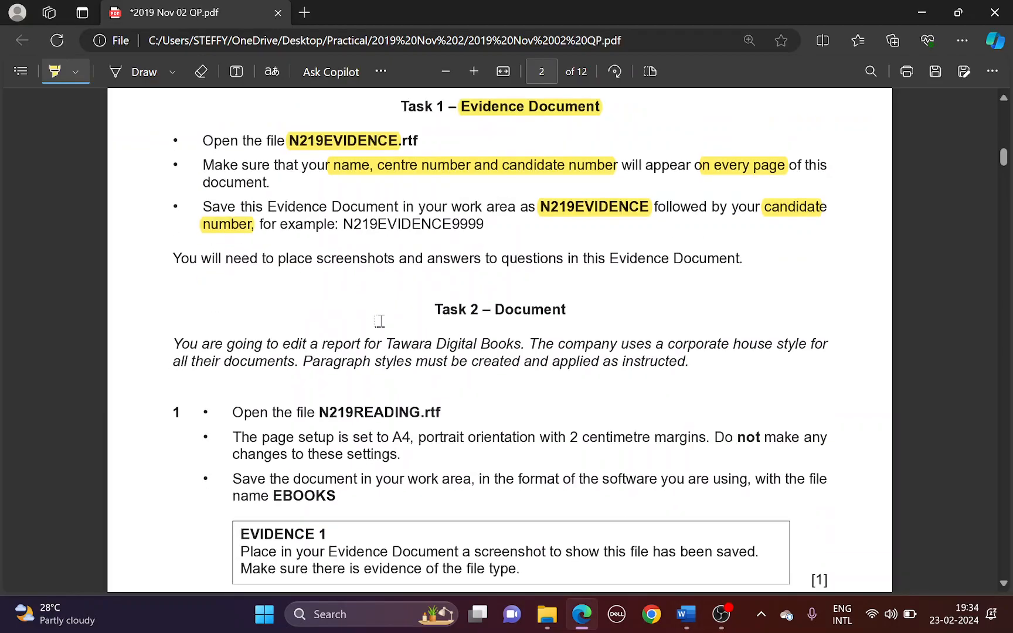
{"action": "mouse_move", "coordinate": [435, 228]}
{"action": "left_mouse_down"}
{"action": "mouse_move", "coordinate": [535, 213]}
{"action": "mouse_move", "coordinate": [566, 230]}
{"action": "left_mouse_up"}
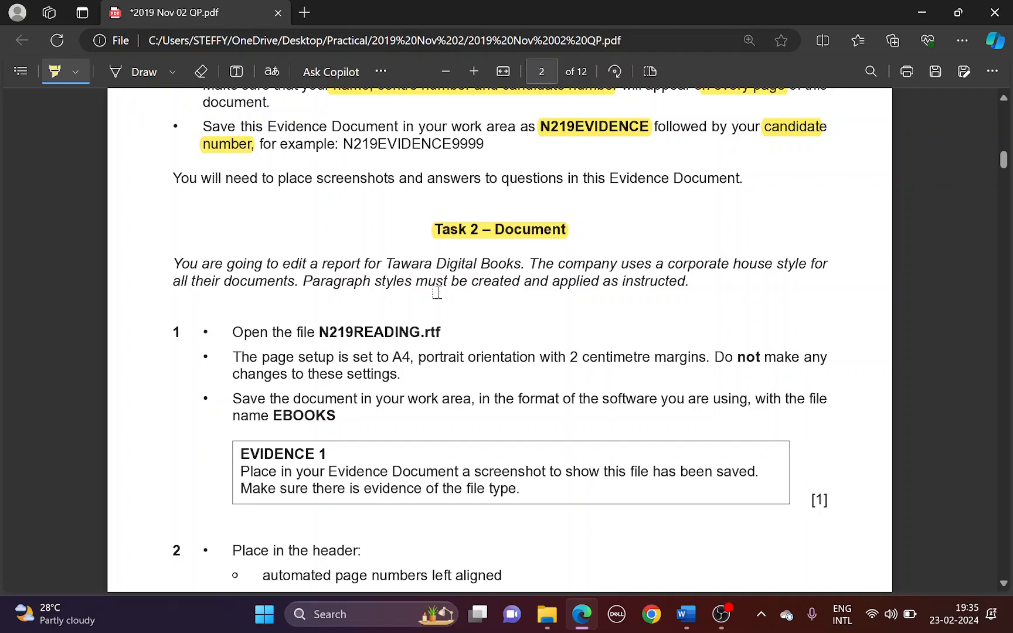
{"action": "scroll", "coordinate": [436, 293], "scroll_direction": "down", "scroll_amount": 2}
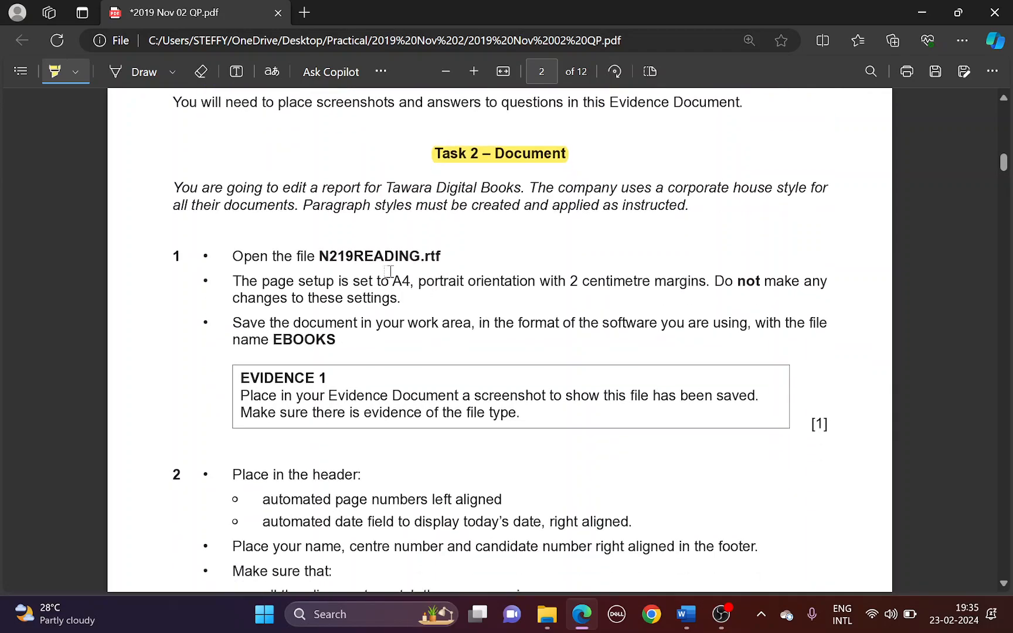
{"action": "left_click_drag", "start_coordinate": [319, 256], "coordinate": [414, 258]}
{"action": "mouse_move", "coordinate": [686, 614]}
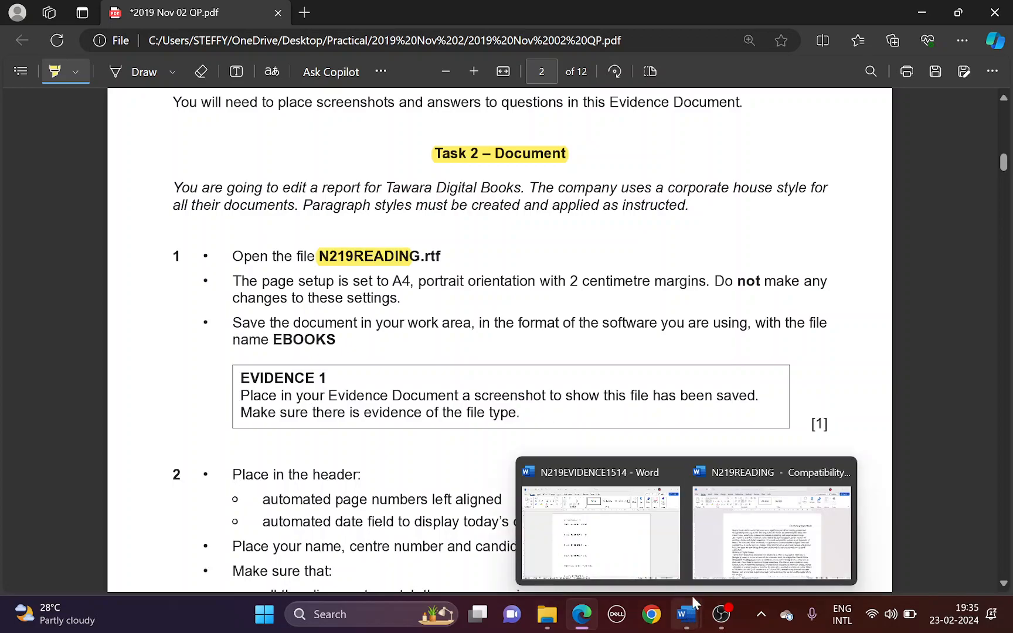
{"action": "left_click", "coordinate": [712, 564]}
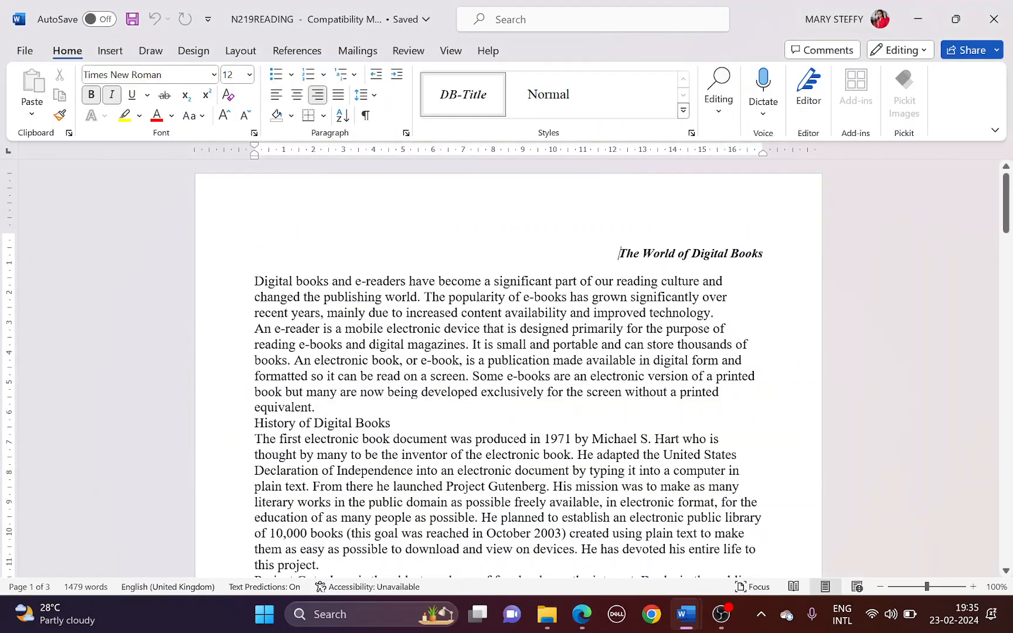
{"action": "key", "text": "alt+Tab"}
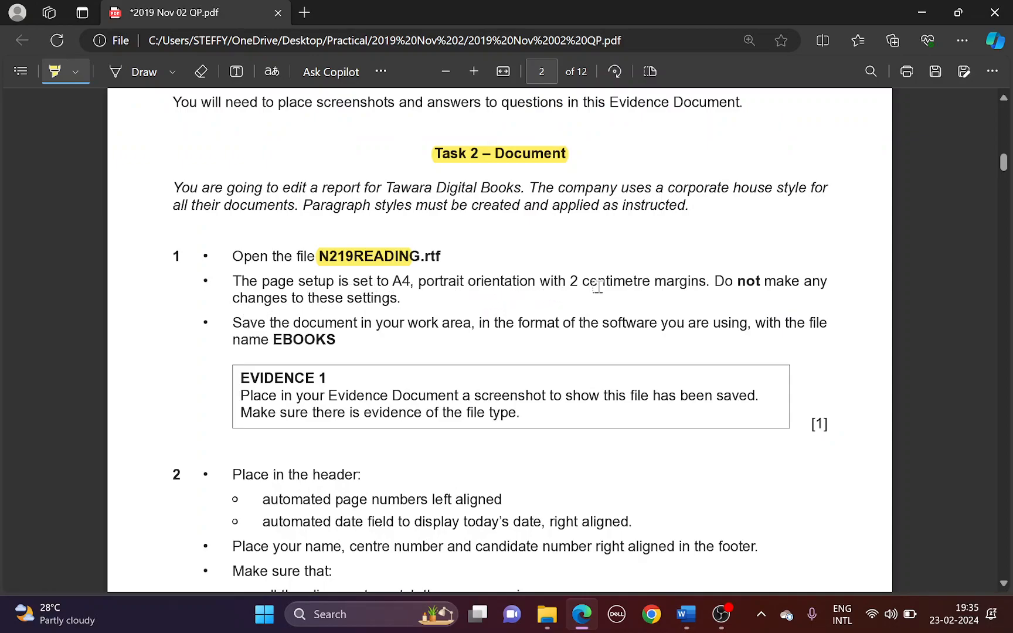
Highlight 'Do not make any' and the file name 'EBOOKS' in the question paper
{"action": "left_click_drag", "start_coordinate": [714, 280], "coordinate": [826, 281]}
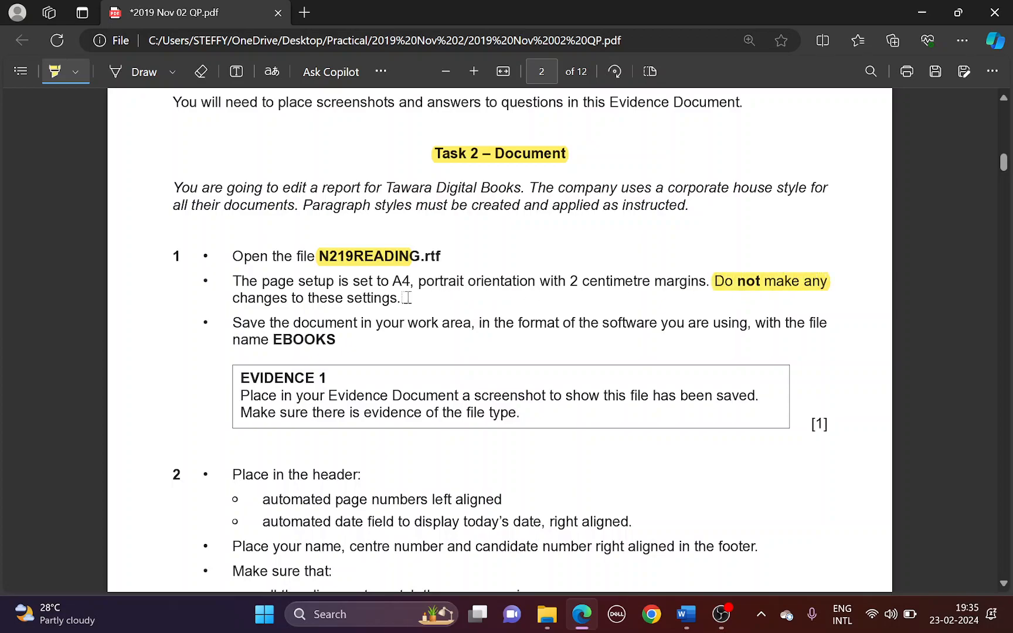
{"action": "scroll", "coordinate": [352, 284], "scroll_direction": "down", "scroll_amount": 1}
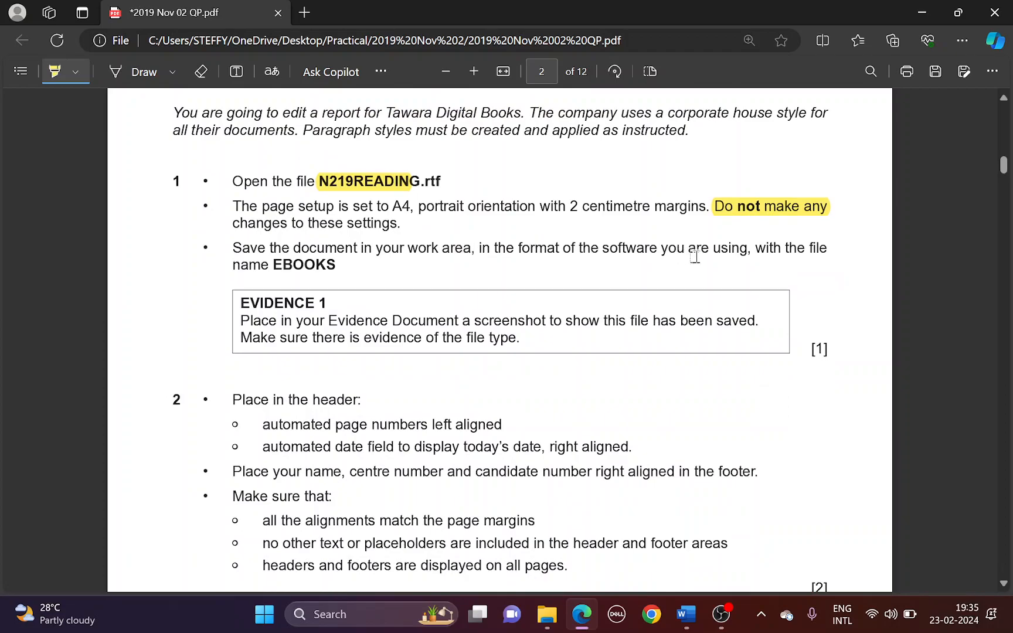
{"action": "left_click_drag", "start_coordinate": [270, 263], "coordinate": [331, 267]}
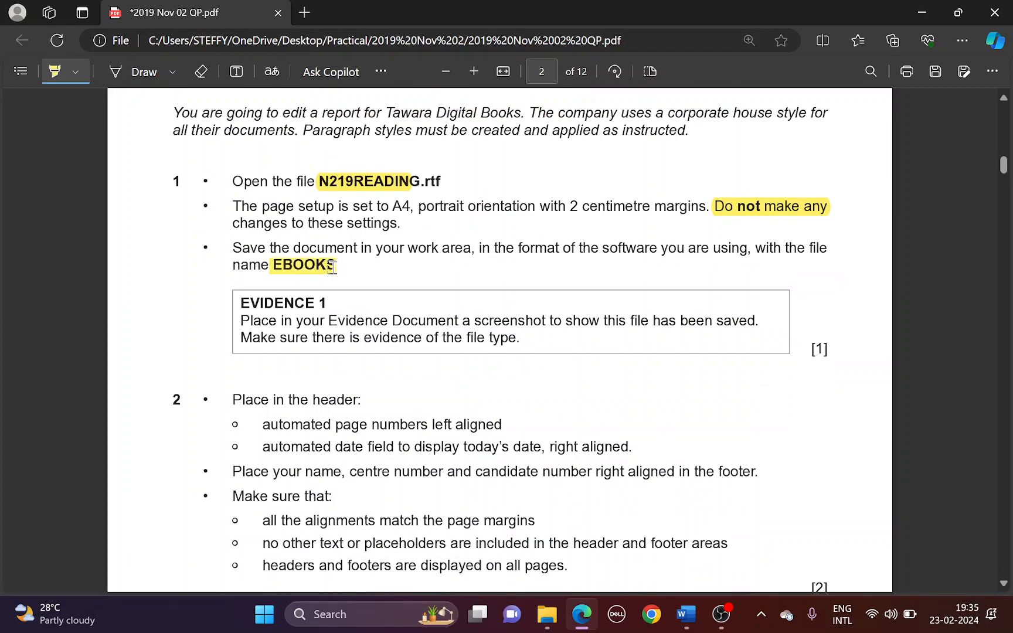
{"action": "key", "text": "alt+Tab"}
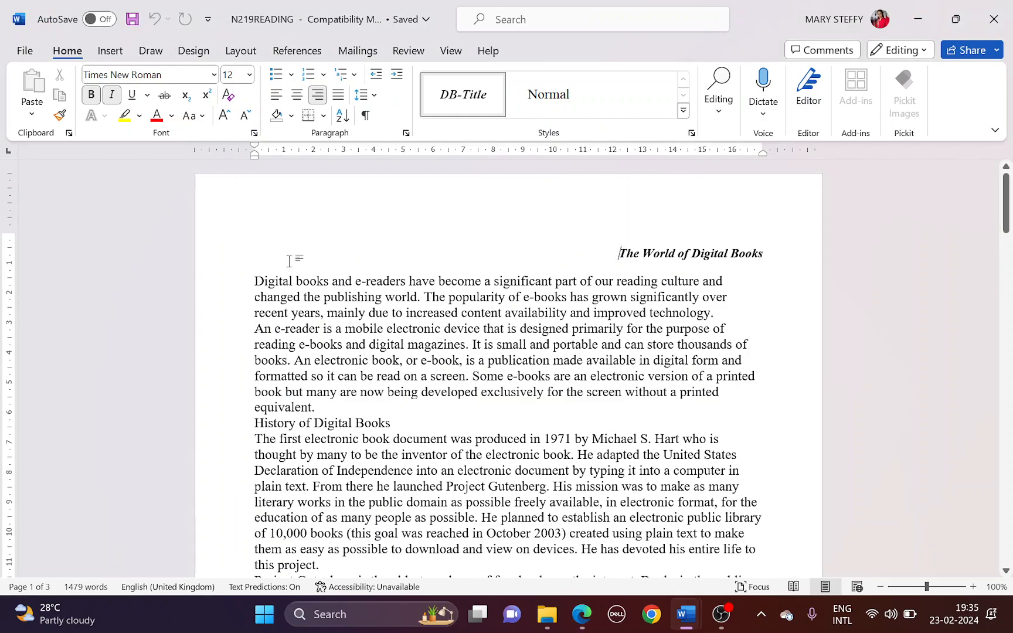
Save the reading document as EBOOKS in Word Document format, accepting the format upgrade
{"action": "left_click", "coordinate": [11, 51]}
{"action": "left_click", "coordinate": [69, 296]}
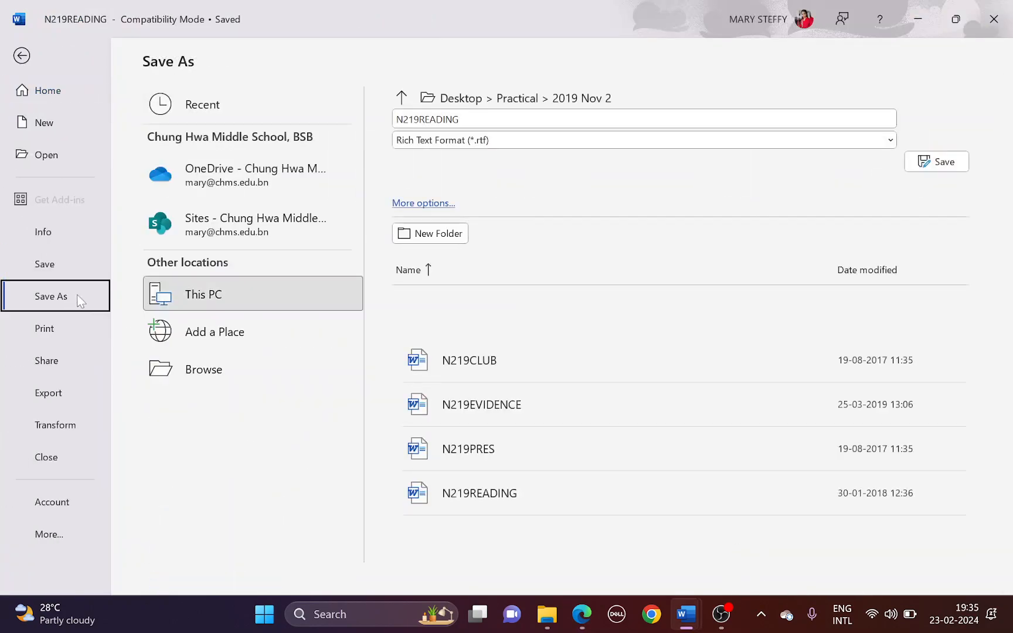
{"action": "left_click", "coordinate": [208, 368]}
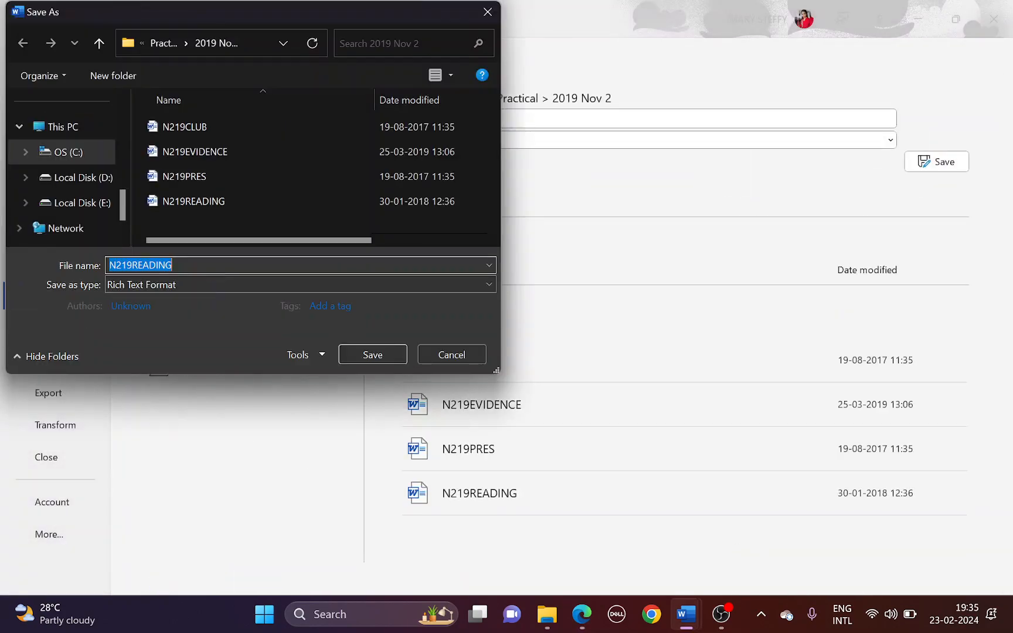
{"action": "left_click", "coordinate": [206, 282]}
{"action": "left_click", "coordinate": [203, 294]}
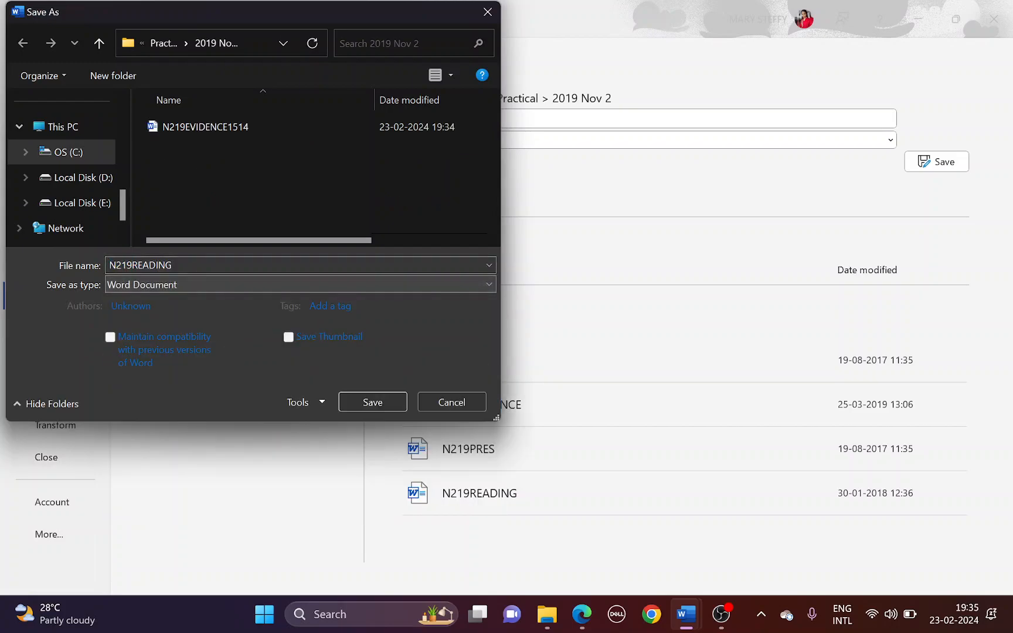
{"action": "type", "text": "EBOOKS"}
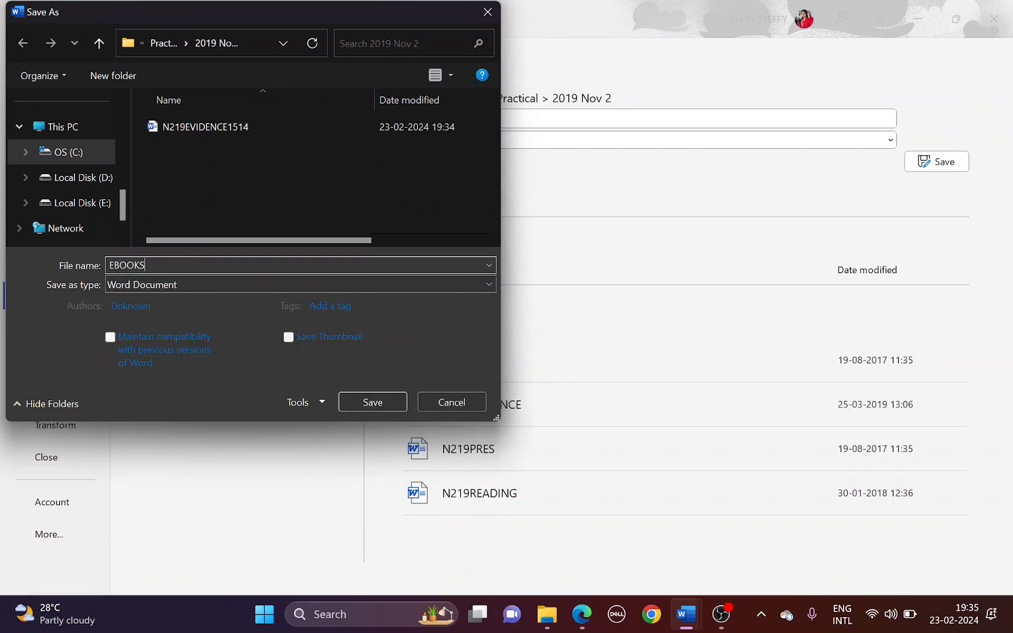
{"action": "key", "text": "Return"}
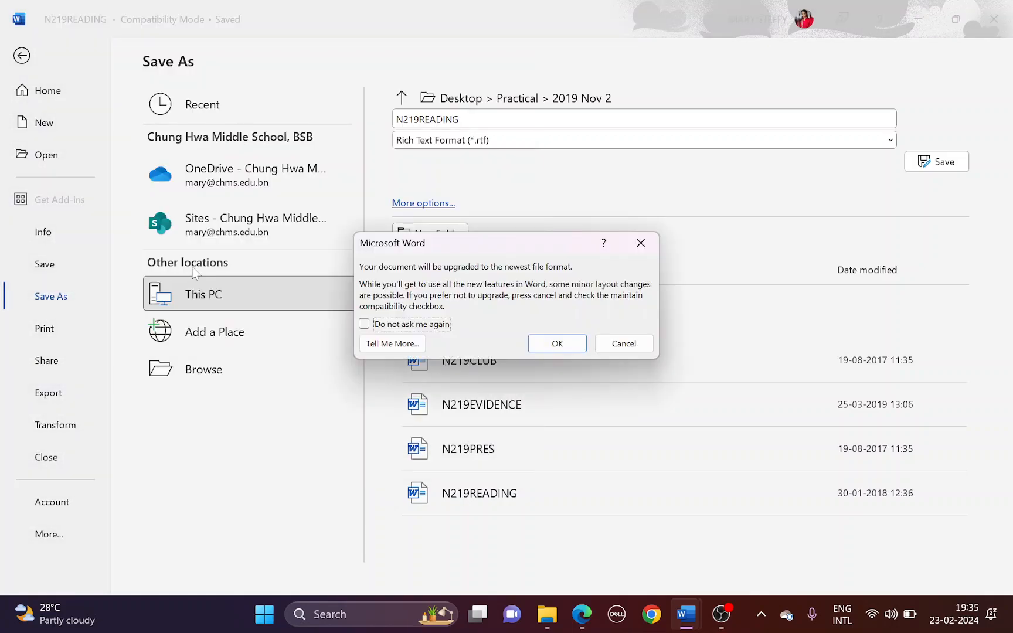
{"action": "left_click", "coordinate": [556, 343]}
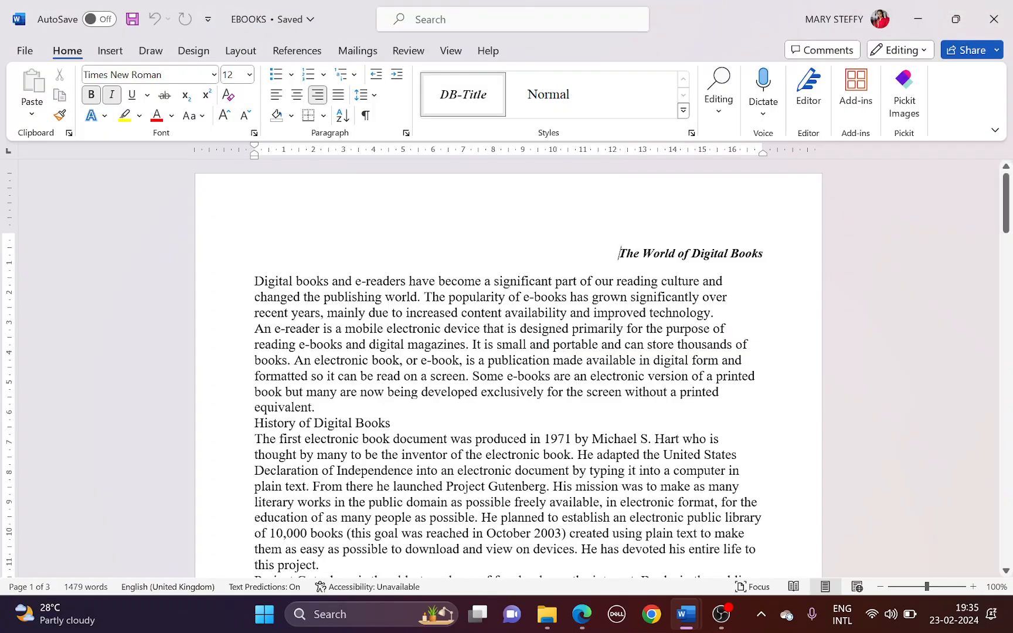
{"action": "key", "text": "alt+Tab"}
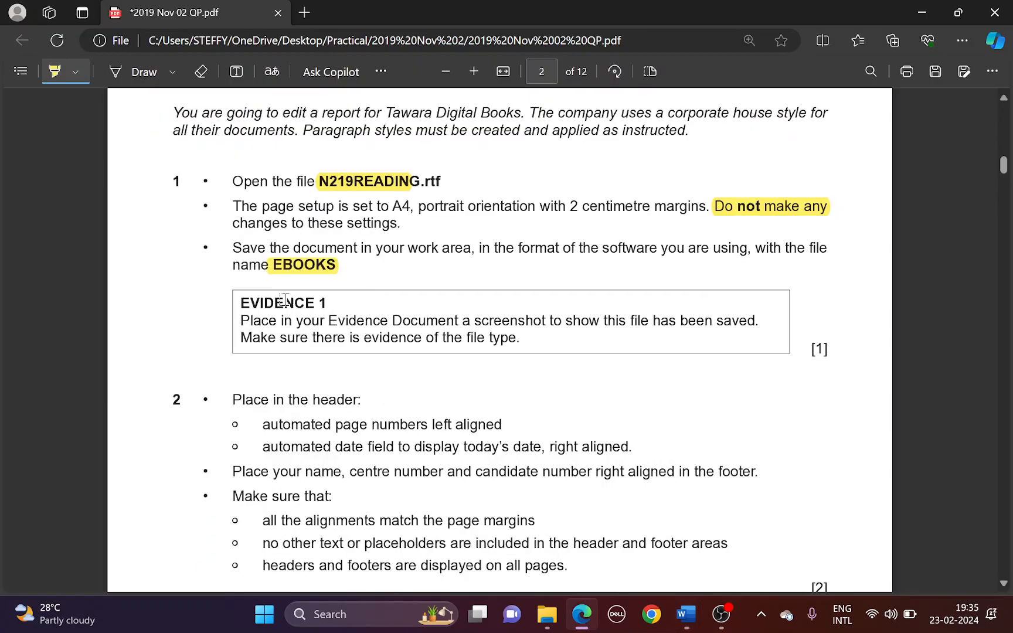
Highlight 'EVIDENCE 1' and 'the file type.' in the evidence box
{"action": "left_click_drag", "start_coordinate": [245, 299], "coordinate": [326, 302]}
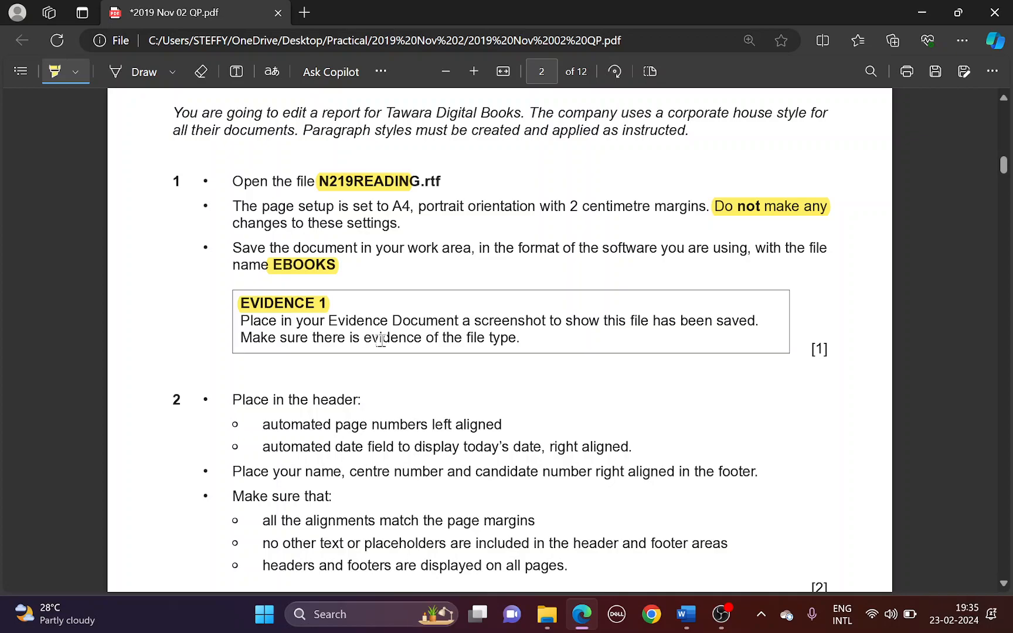
{"action": "left_click_drag", "start_coordinate": [443, 339], "coordinate": [518, 339]}
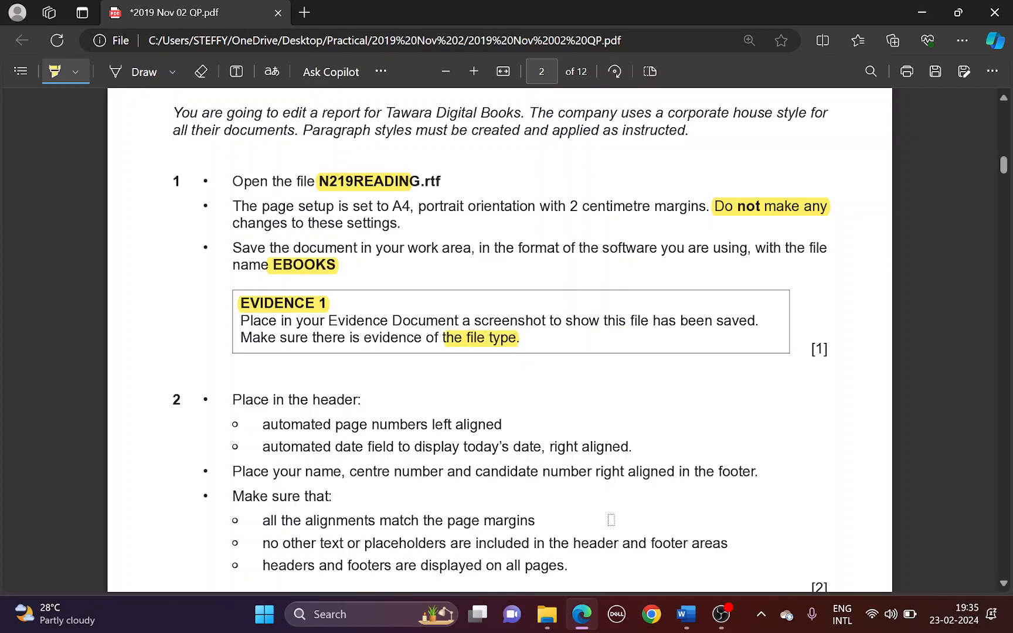
Maximise the 2019 Nov 2 folder, widen the Type column and sort by date, newest first
{"action": "left_click", "coordinate": [546, 614]}
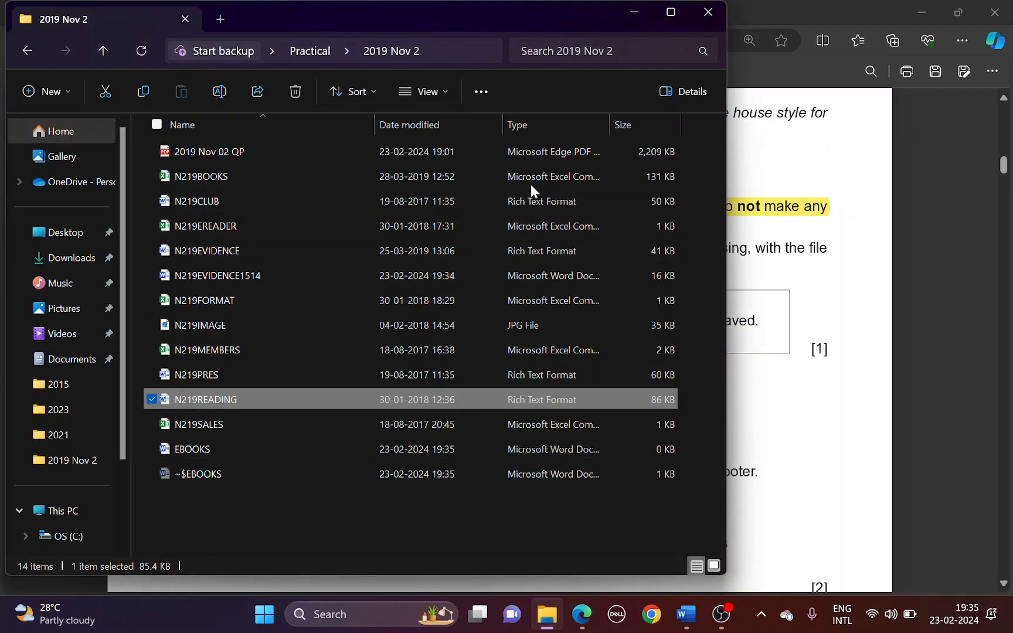
{"action": "left_click", "coordinate": [670, 12]}
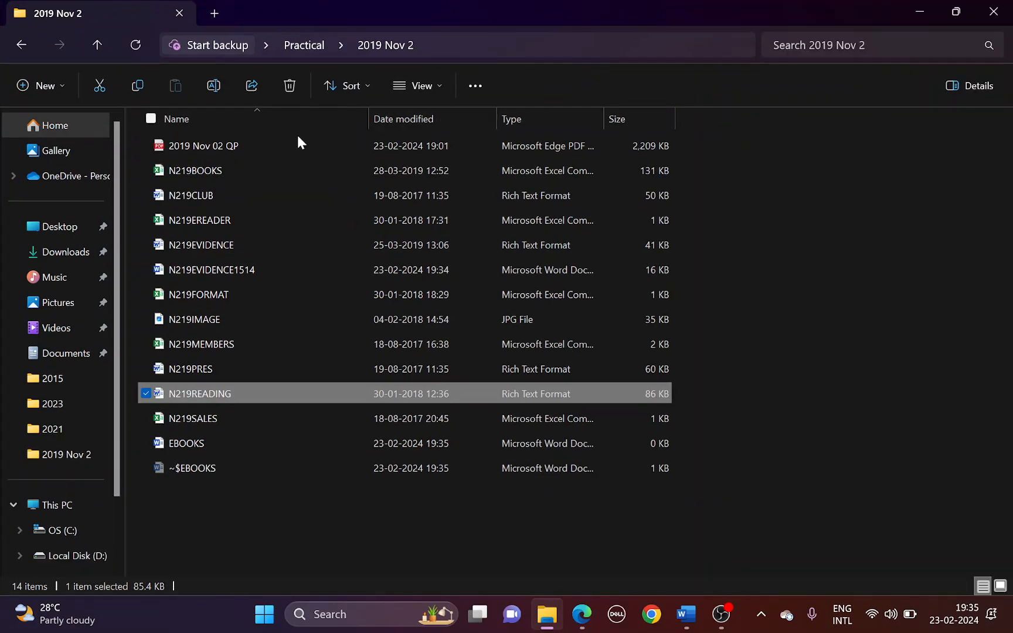
{"action": "left_click", "coordinate": [206, 441]}
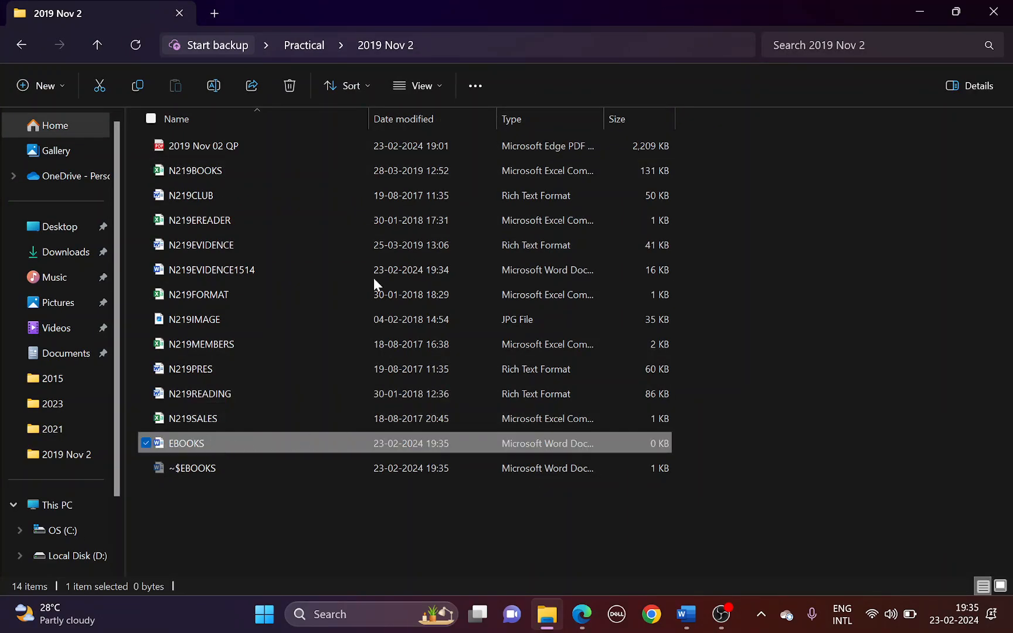
{"action": "left_click_drag", "start_coordinate": [368, 122], "coordinate": [299, 119]}
{"action": "left_click_drag", "start_coordinate": [532, 118], "coordinate": [599, 118]}
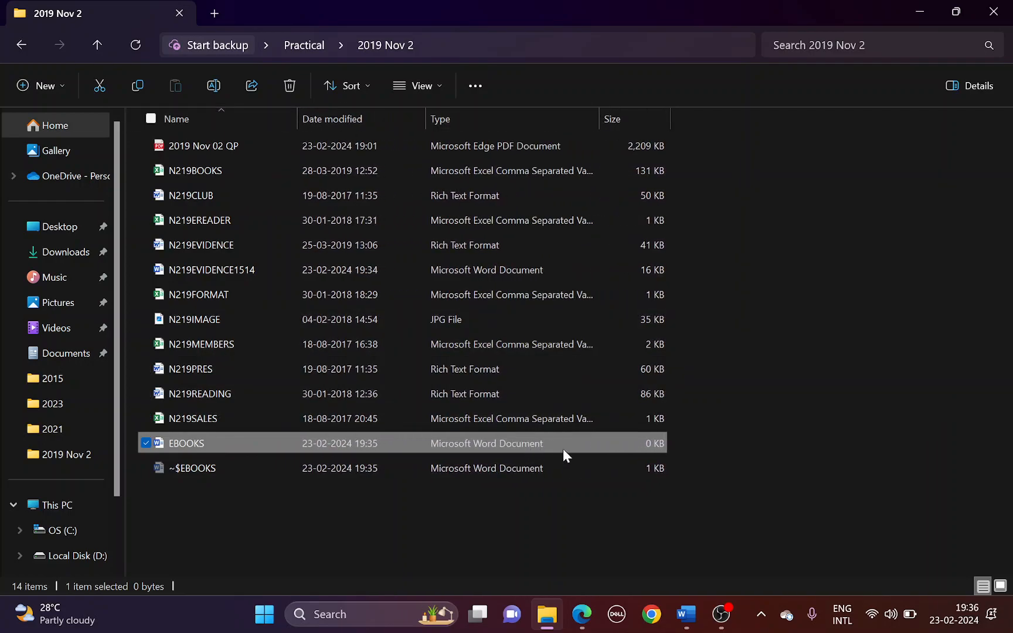
{"action": "left_click", "coordinate": [336, 115]}
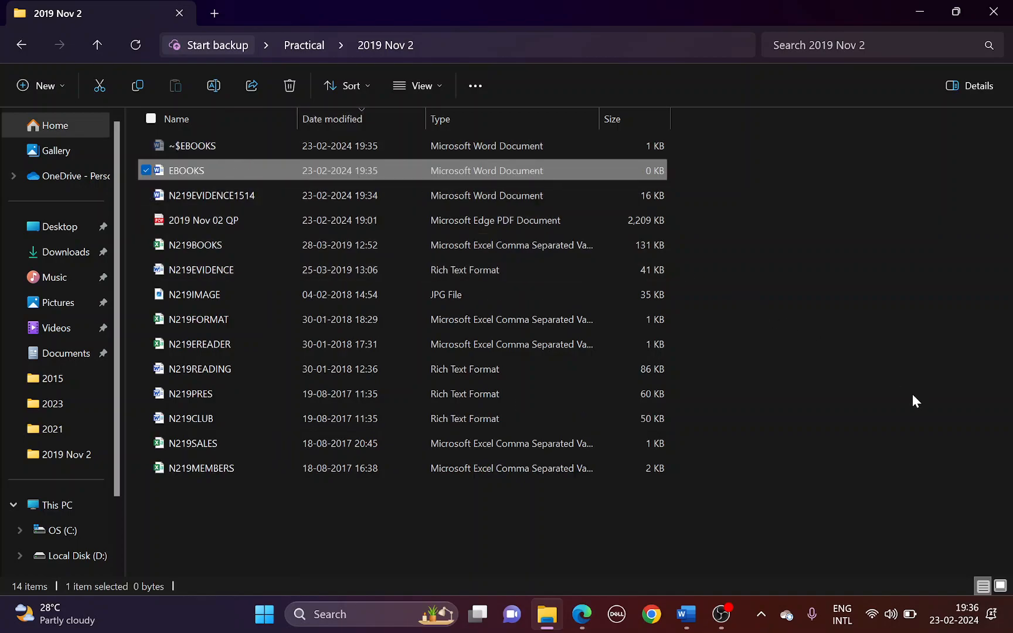
{"action": "key", "text": "super+shift+s"}
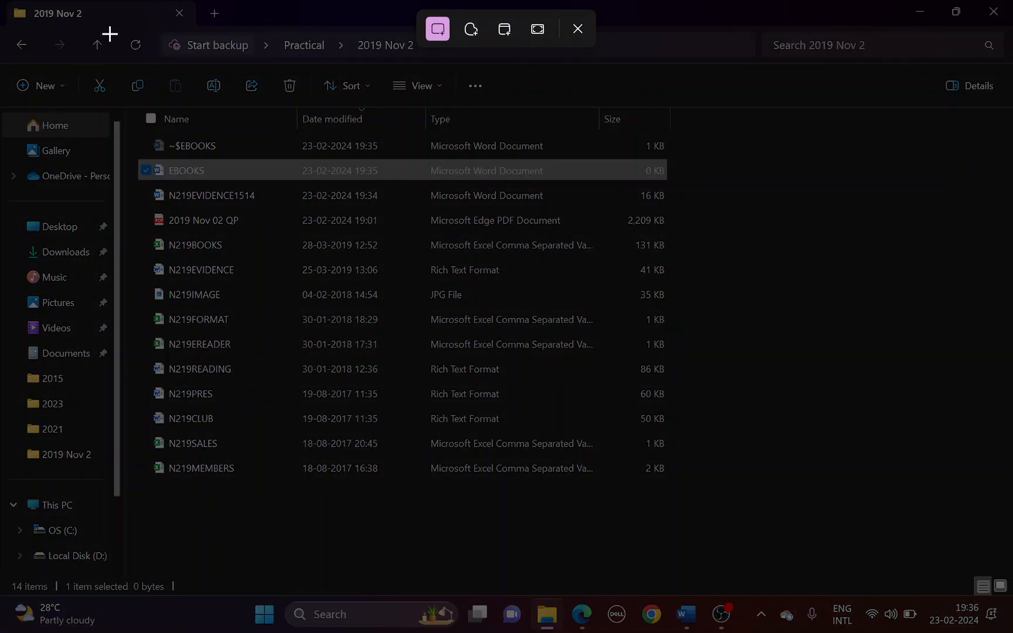
Paste a snip of the folder window under Step 1 - EVIDENCE 1 and save the evidence document
{"action": "left_click_drag", "start_coordinate": [102, 28], "coordinate": [702, 486]}
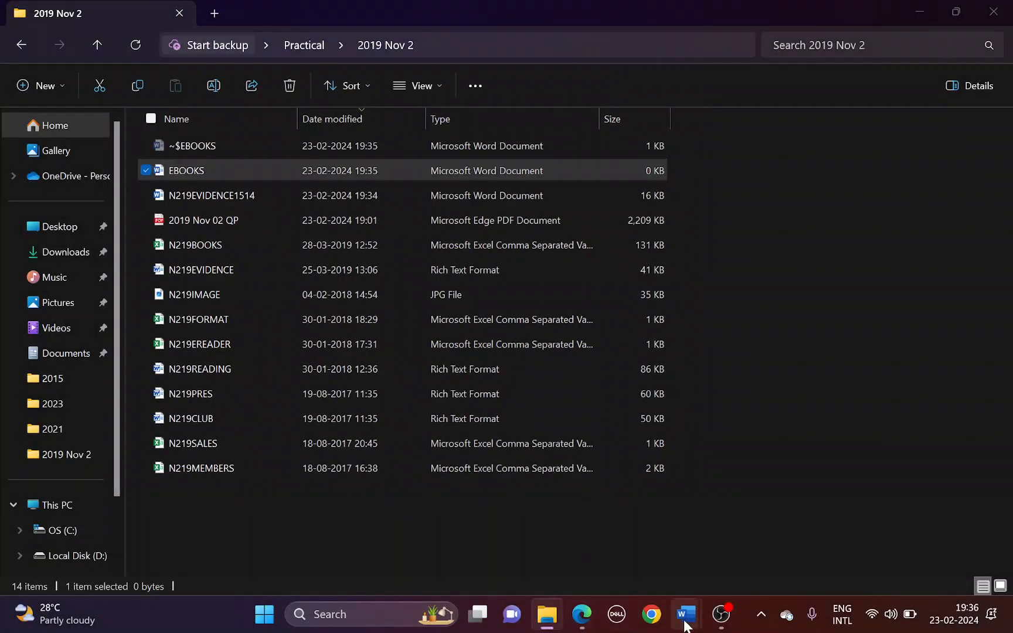
{"action": "mouse_move", "coordinate": [686, 613]}
{"action": "left_click", "coordinate": [641, 548]}
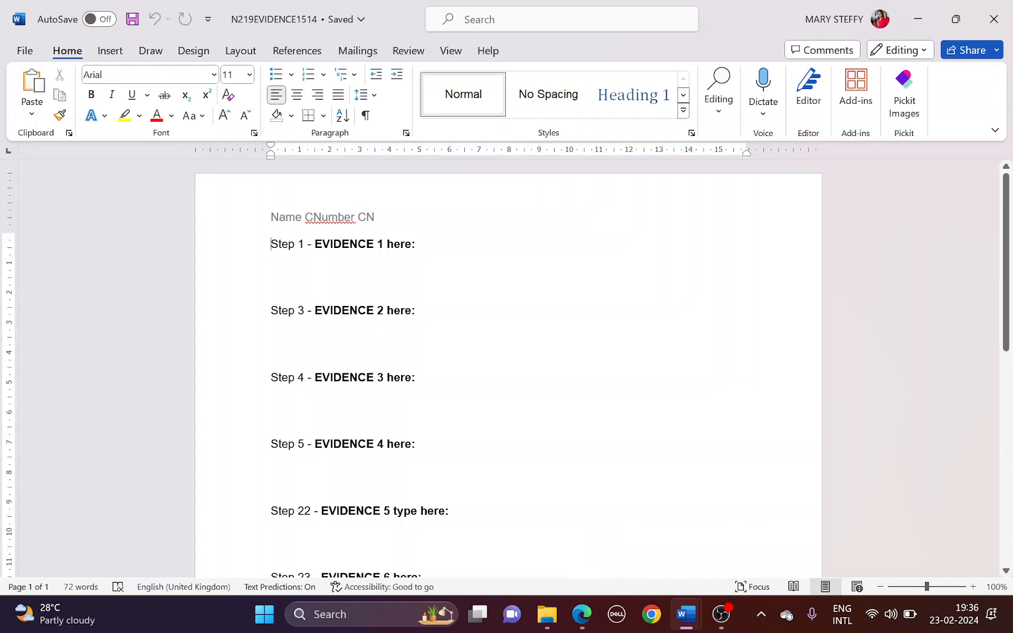
{"action": "left_click", "coordinate": [267, 263]}
{"action": "key", "text": "ctrl+v"}
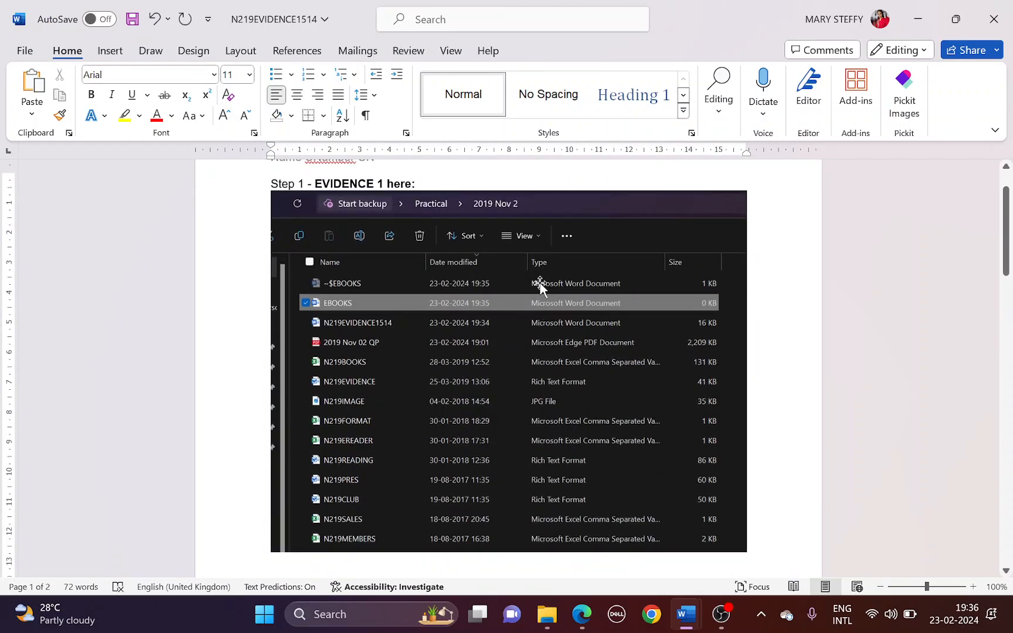
{"action": "scroll", "coordinate": [540, 287], "scroll_direction": "down", "scroll_amount": 2}
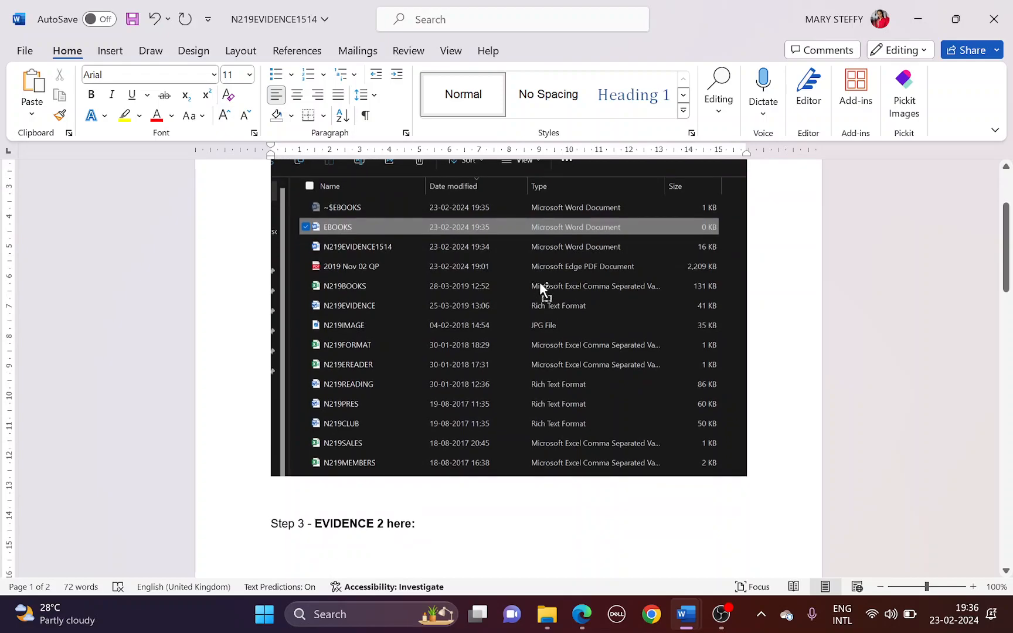
{"action": "key", "text": "ctrl+s"}
Highlight 'Place in the header:' in question 2 of the paper
{"action": "left_click", "coordinate": [586, 625]}
{"action": "scroll", "coordinate": [351, 410], "scroll_direction": "down", "scroll_amount": 2}
{"action": "left_click_drag", "start_coordinate": [237, 322], "coordinate": [368, 323]}
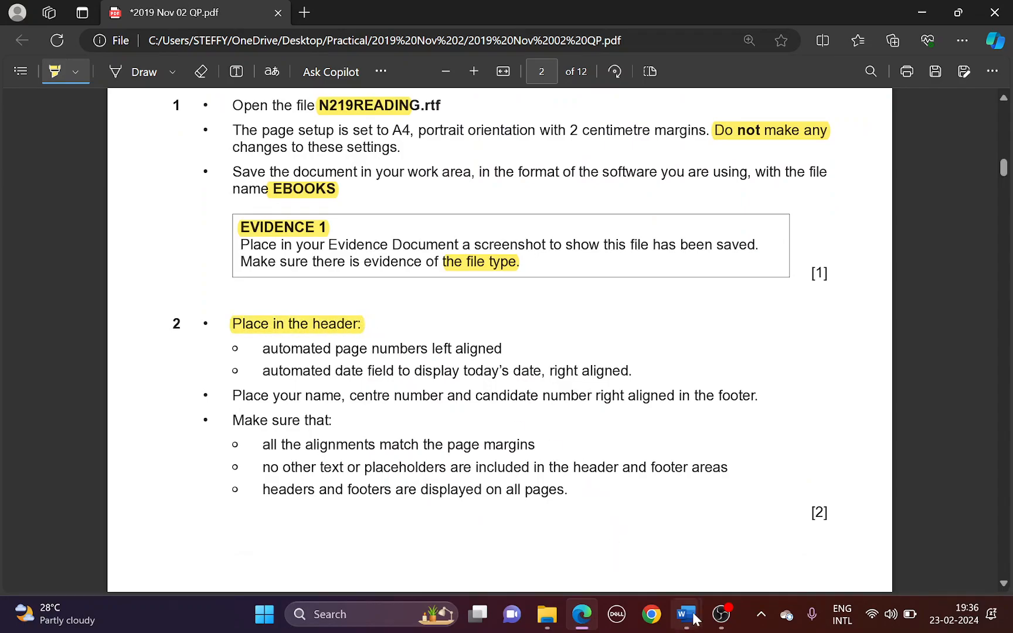
Insert a blank three-column header into the EBOOKS document
{"action": "mouse_move", "coordinate": [685, 614]}
{"action": "left_click", "coordinate": [768, 531]}
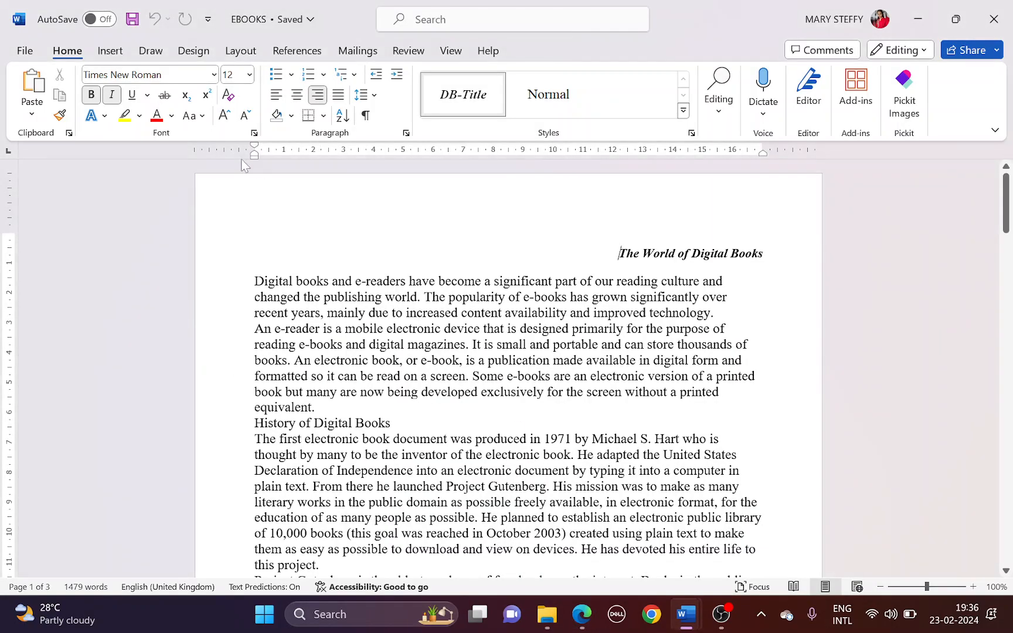
{"action": "left_click", "coordinate": [112, 52]}
{"action": "left_click", "coordinate": [617, 76]}
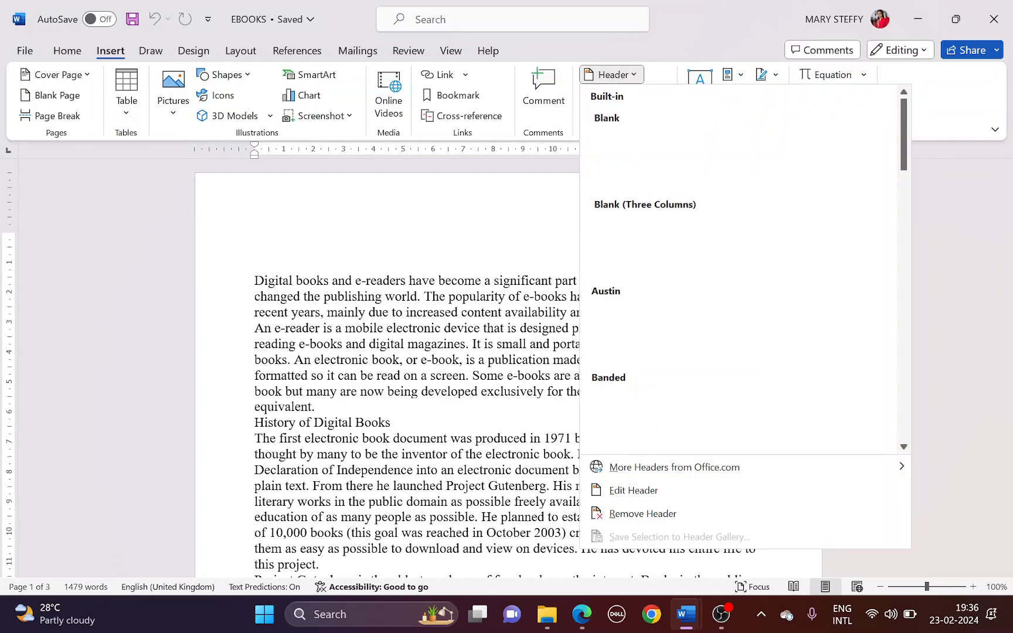
{"action": "left_click", "coordinate": [653, 243]}
Highlight the page-numbers requirement in question 2 of the paper
{"action": "key", "text": "alt+Tab"}
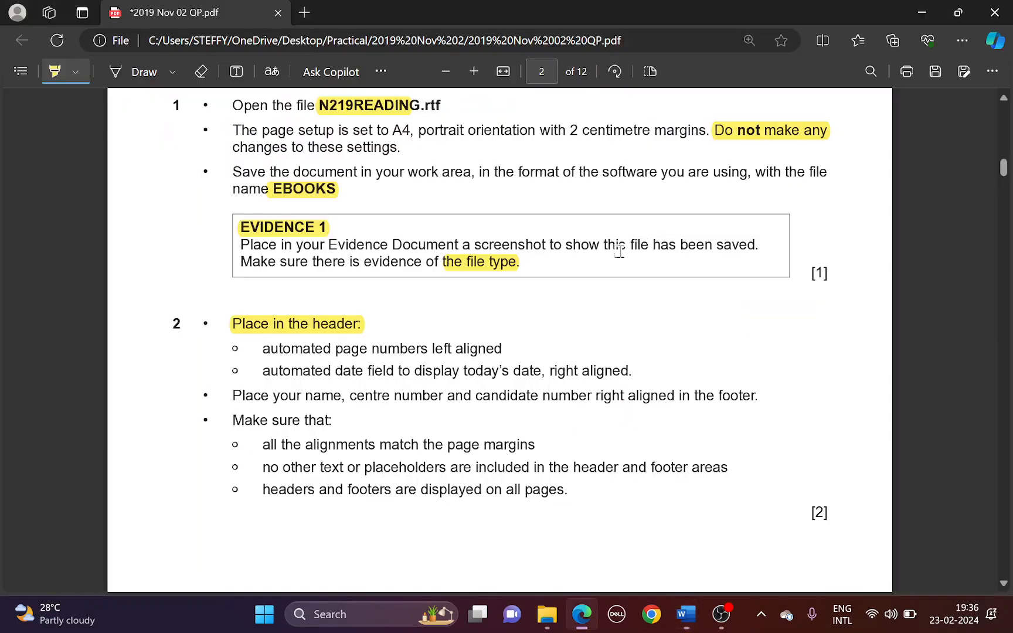
{"action": "left_click_drag", "start_coordinate": [263, 348], "coordinate": [500, 349]}
{"action": "key", "text": "alt+Tab"}
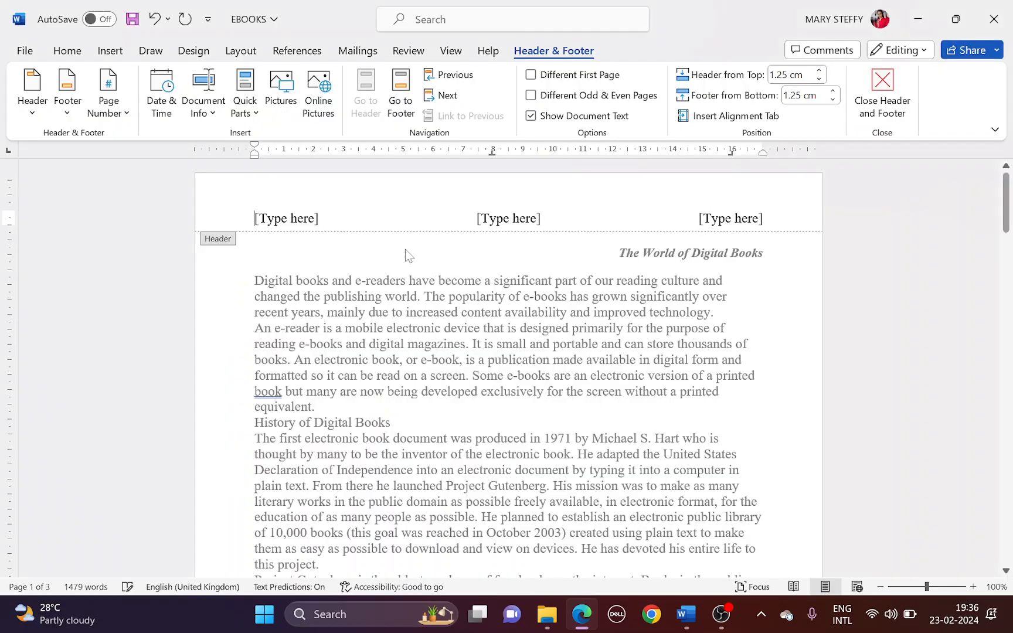
Put a plain page number in the header's left placeholder
{"action": "left_click", "coordinate": [300, 224]}
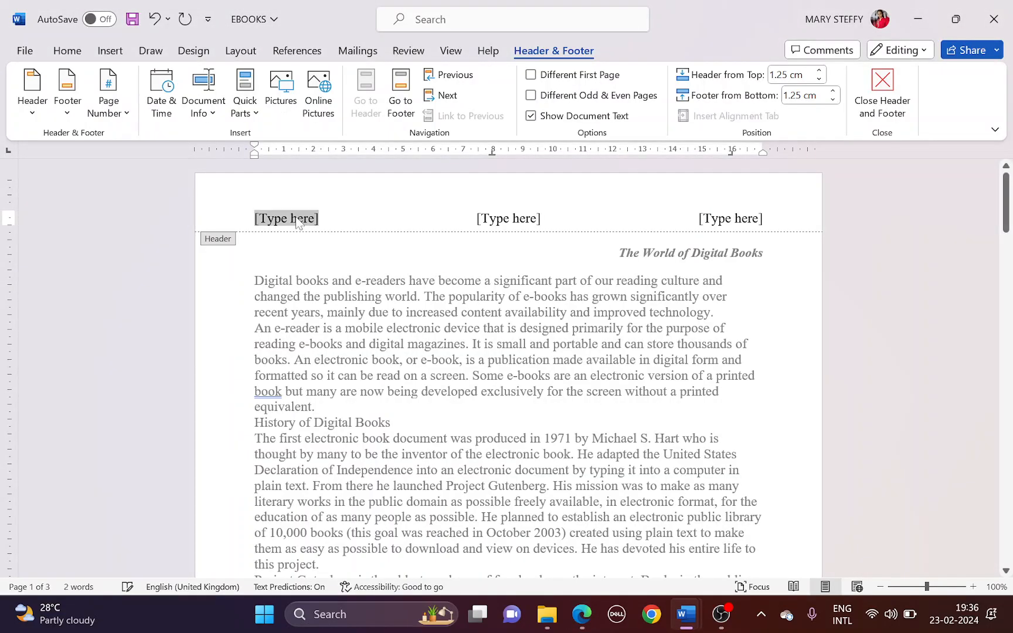
{"action": "left_click", "coordinate": [121, 113]}
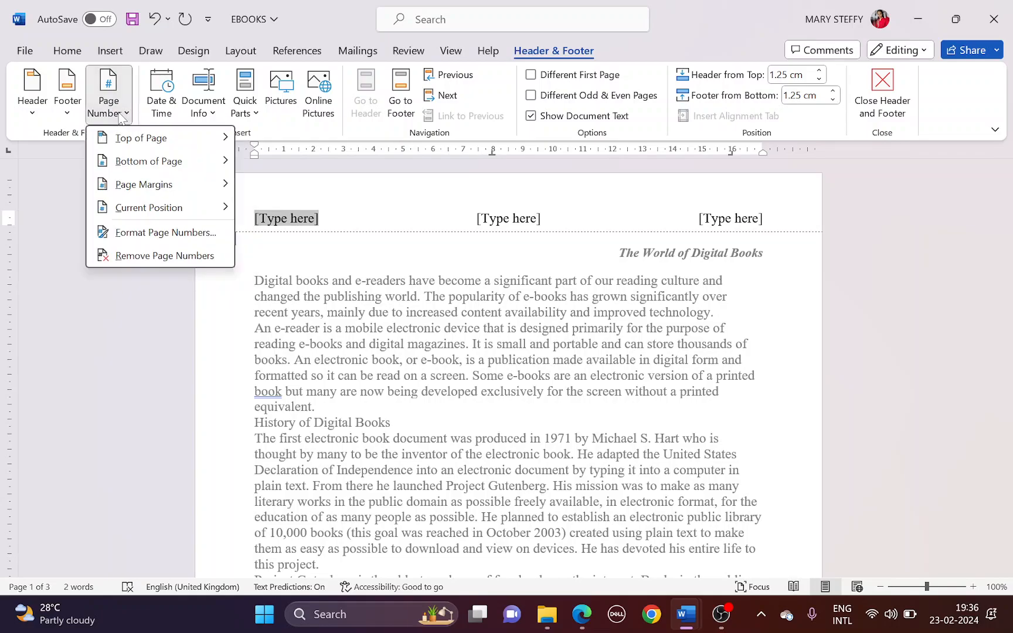
{"action": "mouse_move", "coordinate": [139, 210]}
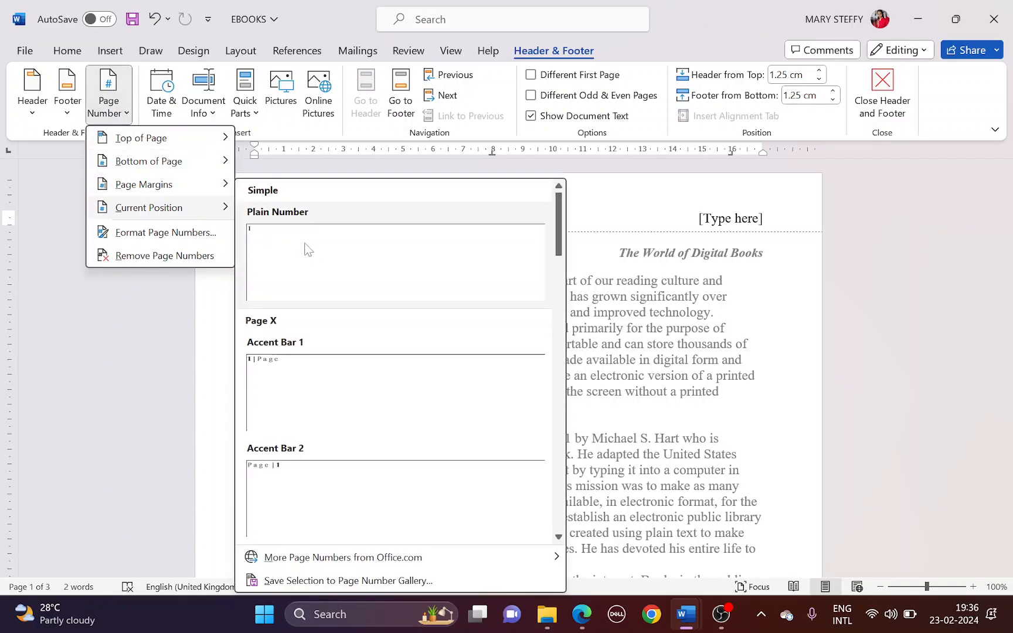
{"action": "left_click", "coordinate": [317, 260]}
Highlight the date field requirement in the question paper
{"action": "key", "text": "alt+Tab"}
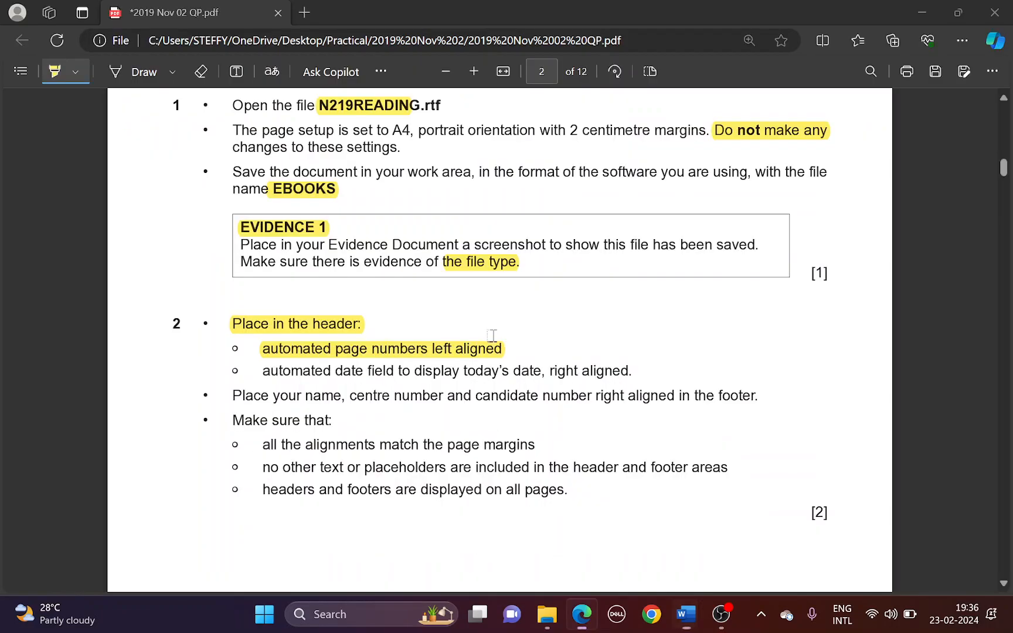
{"action": "left_click_drag", "start_coordinate": [257, 376], "coordinate": [651, 369]}
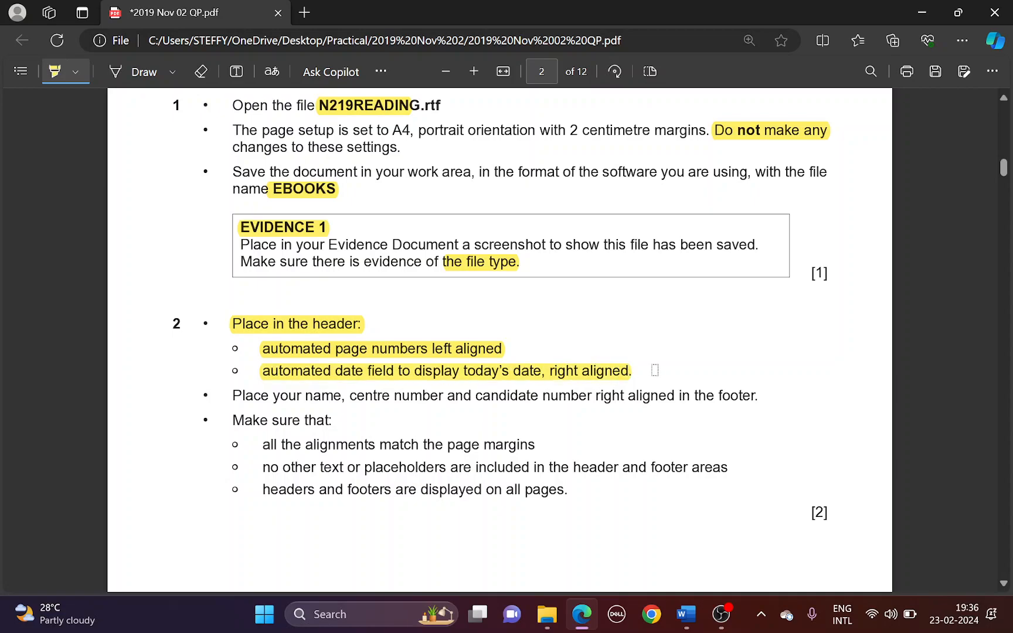
{"action": "key", "text": "alt+Tab"}
Insert the date 23/02/2024 at the header's right, set to update automatically
{"action": "left_click", "coordinate": [719, 218]}
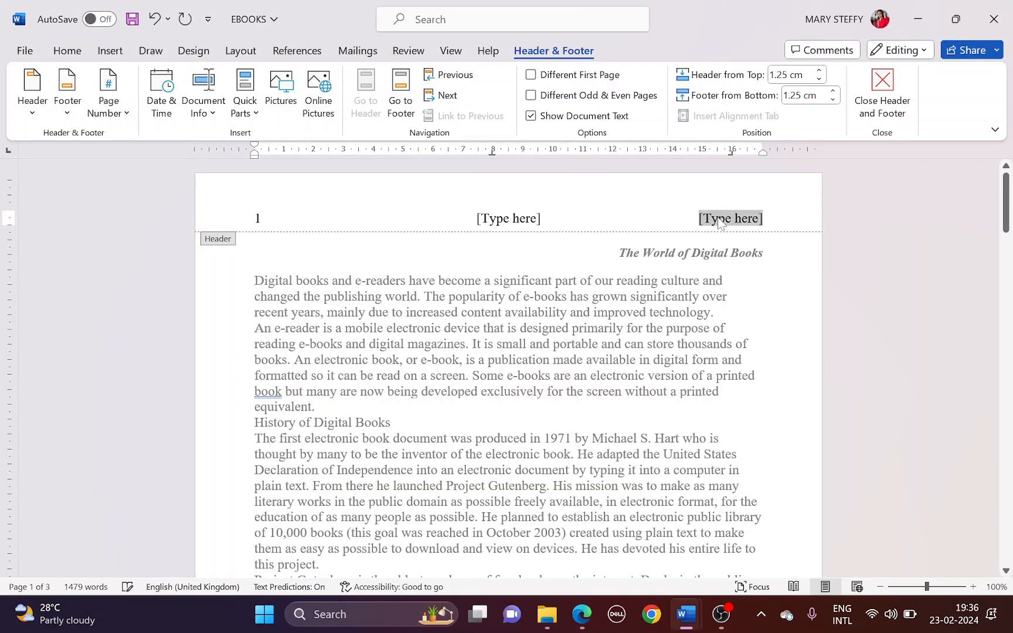
{"action": "left_click", "coordinate": [166, 110]}
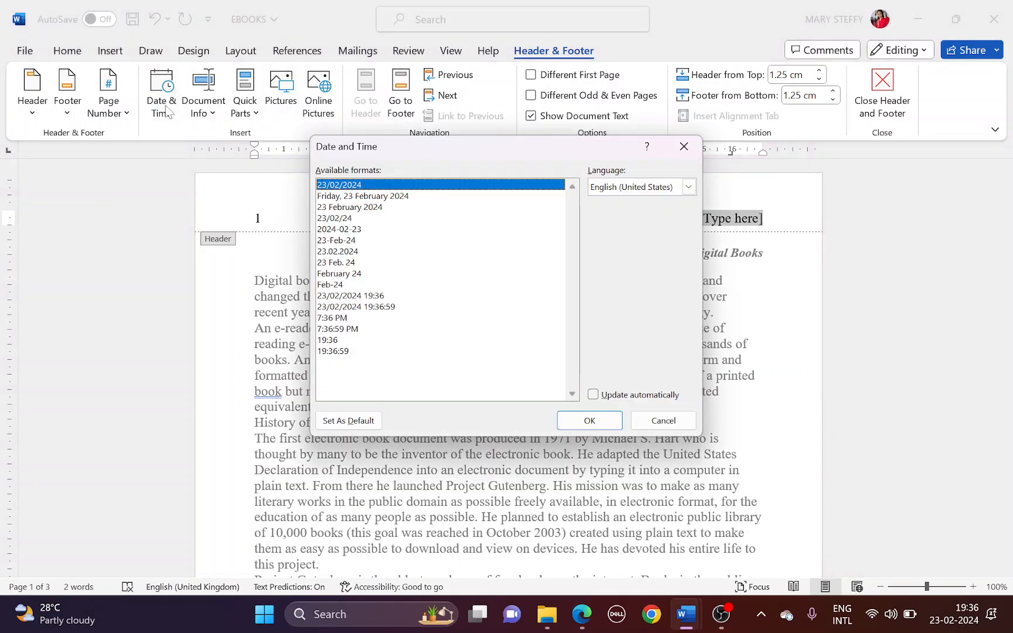
{"action": "left_click", "coordinate": [593, 396]}
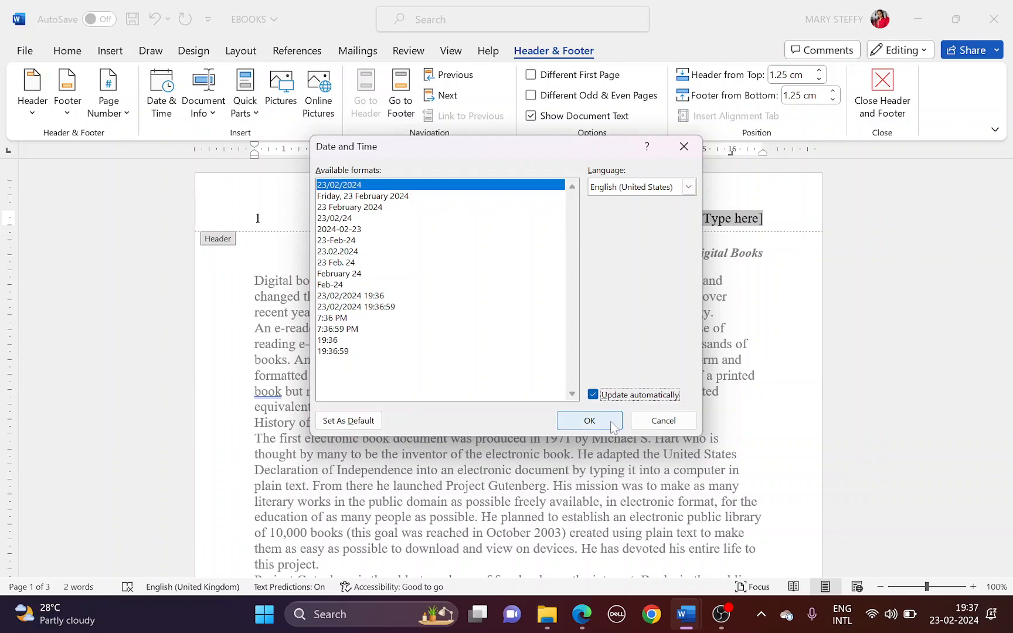
{"action": "left_click", "coordinate": [589, 420]}
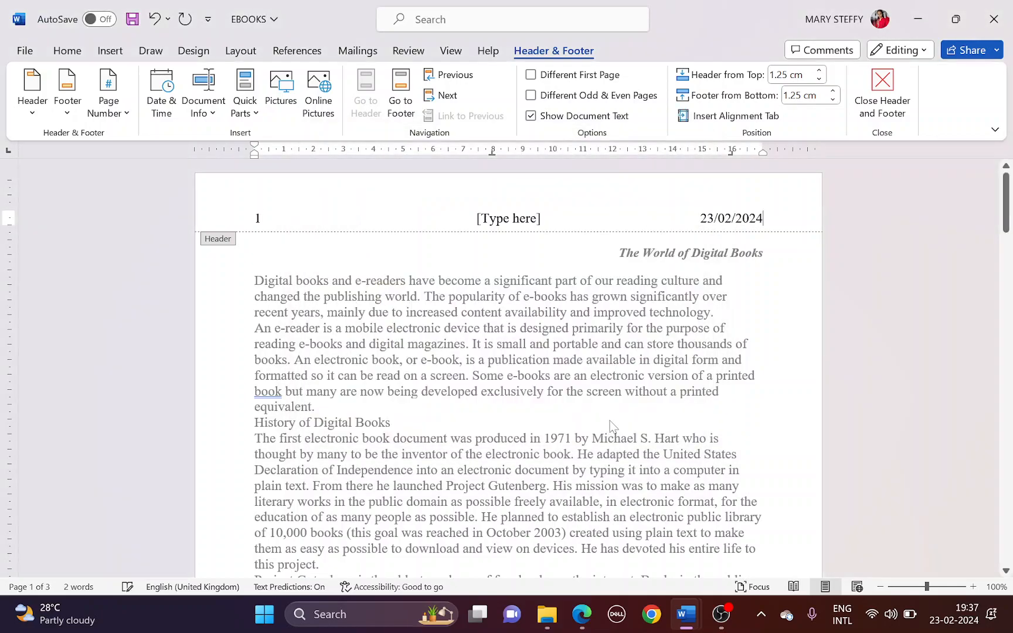
Remove the centre placeholder from the EBOOKS header
{"action": "key", "text": "alt+Tab"}
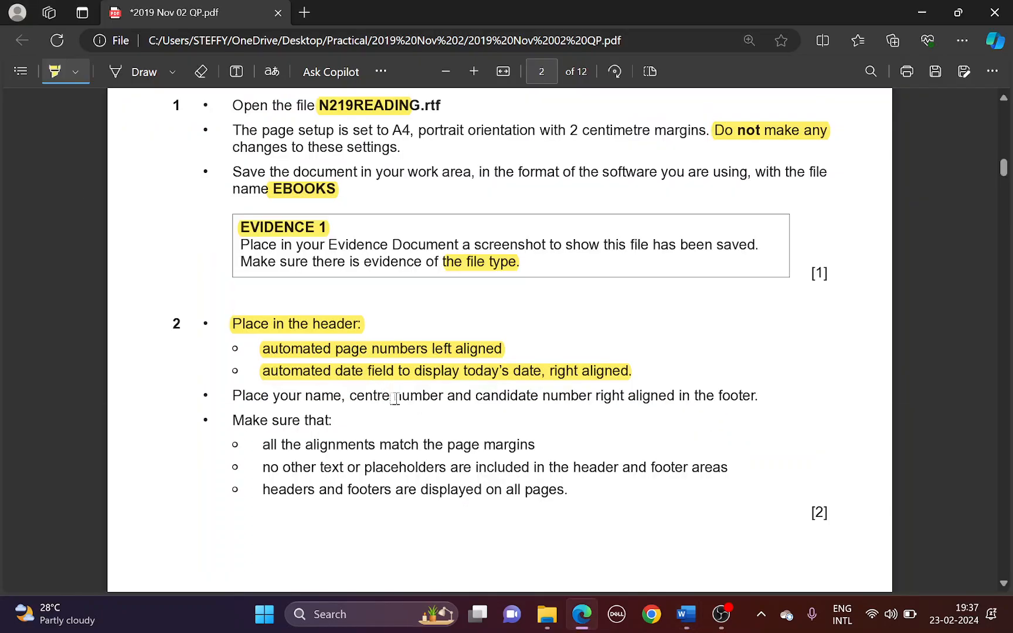
{"action": "key", "text": "alt+Tab"}
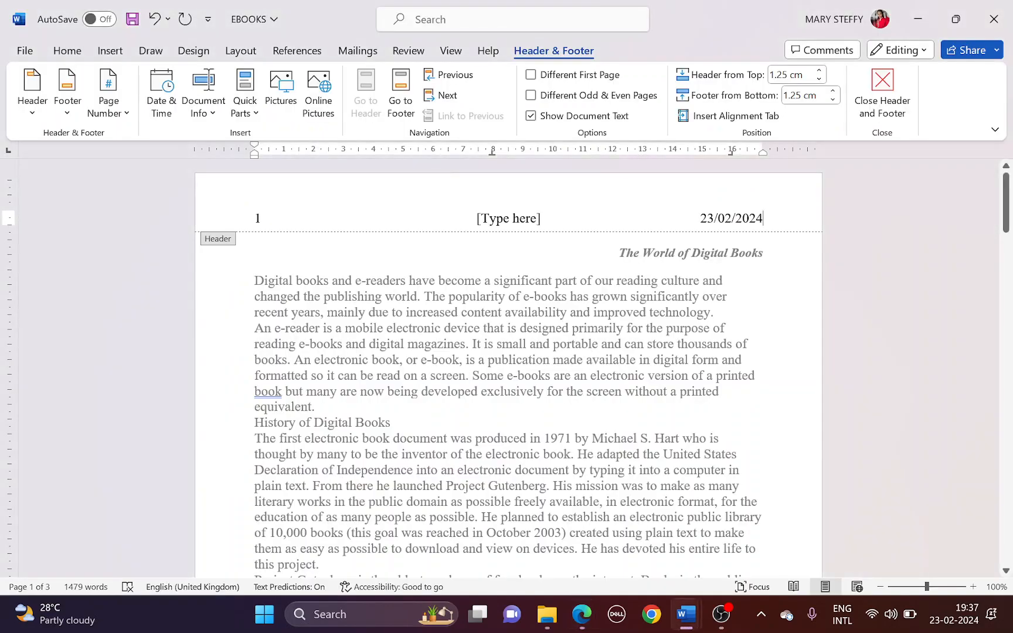
{"action": "left_click", "coordinate": [511, 222]}
{"action": "key", "text": "BackSpace"}
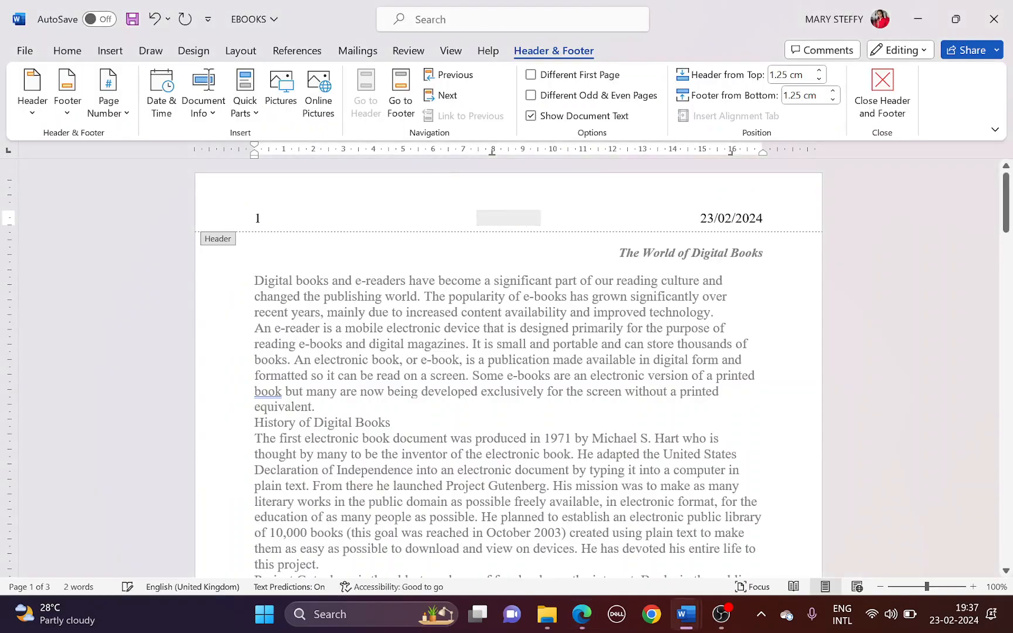
Add a Blank (Three Columns) footer with the name, centre and candidate number details at its right
{"action": "key", "text": "alt+Tab"}
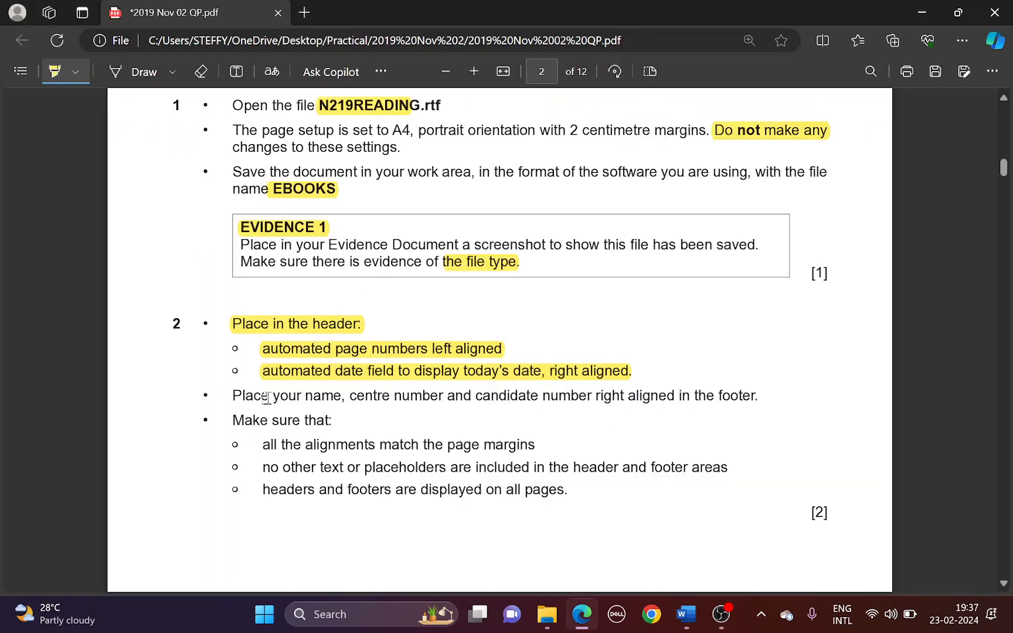
{"action": "left_click_drag", "start_coordinate": [307, 393], "coordinate": [757, 399]}
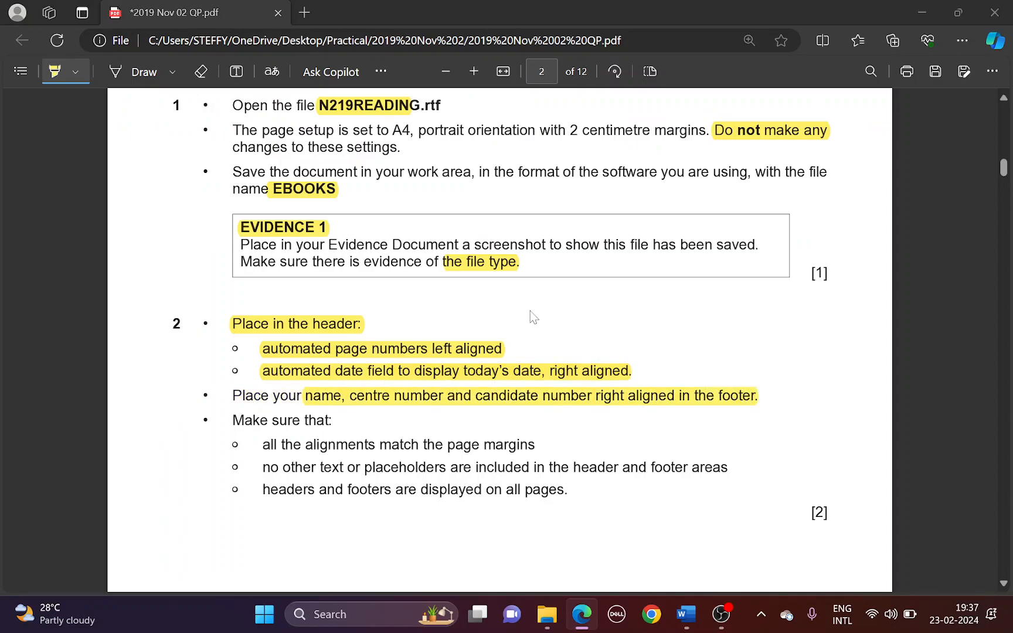
{"action": "key", "text": "alt+Tab"}
{"action": "left_click", "coordinate": [68, 107]}
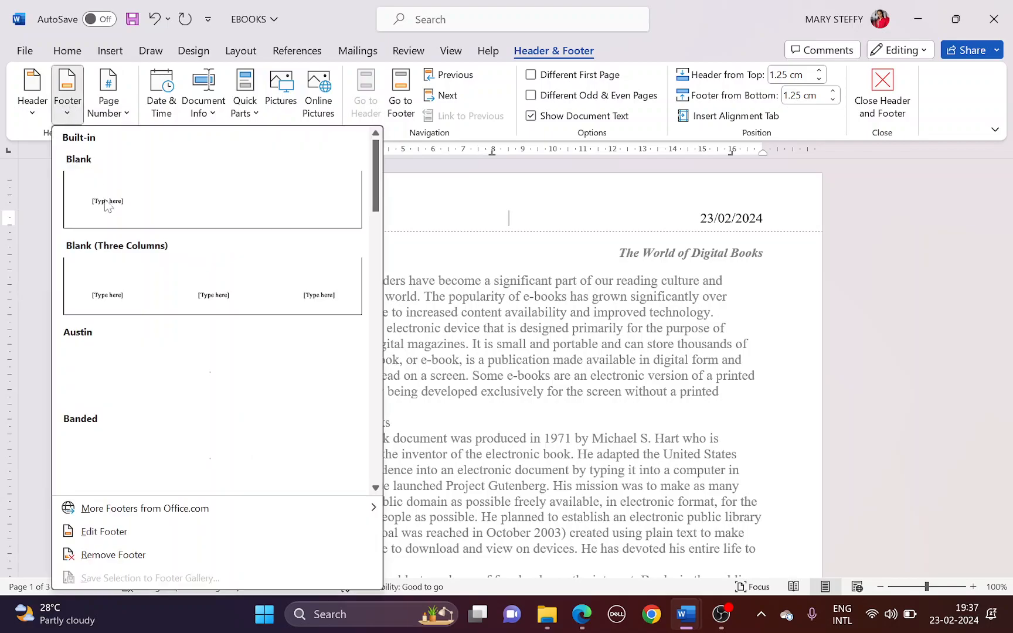
{"action": "left_click", "coordinate": [142, 280]}
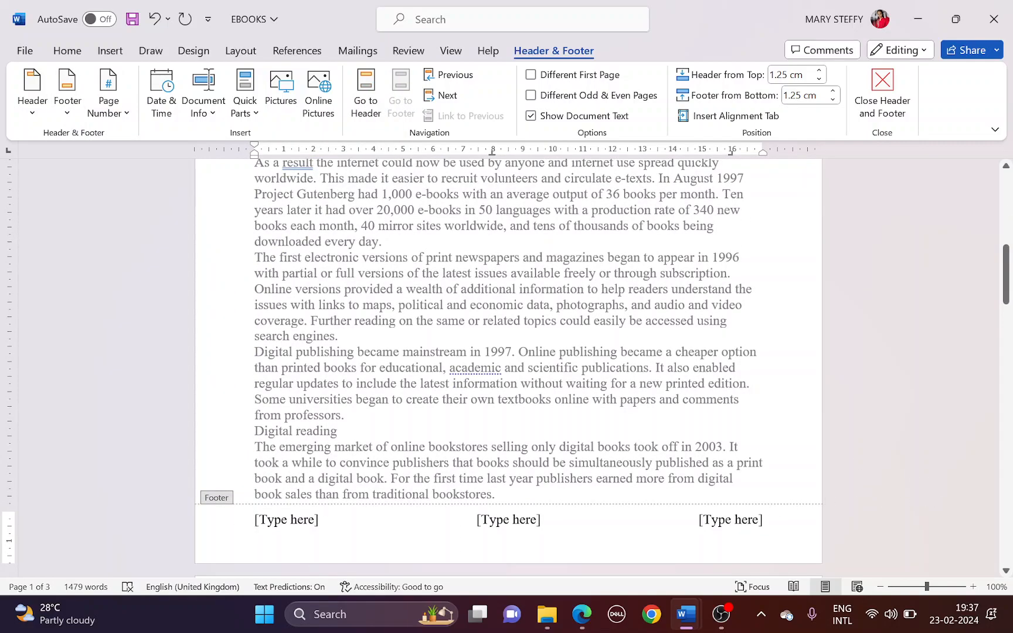
{"action": "left_click", "coordinate": [723, 520]}
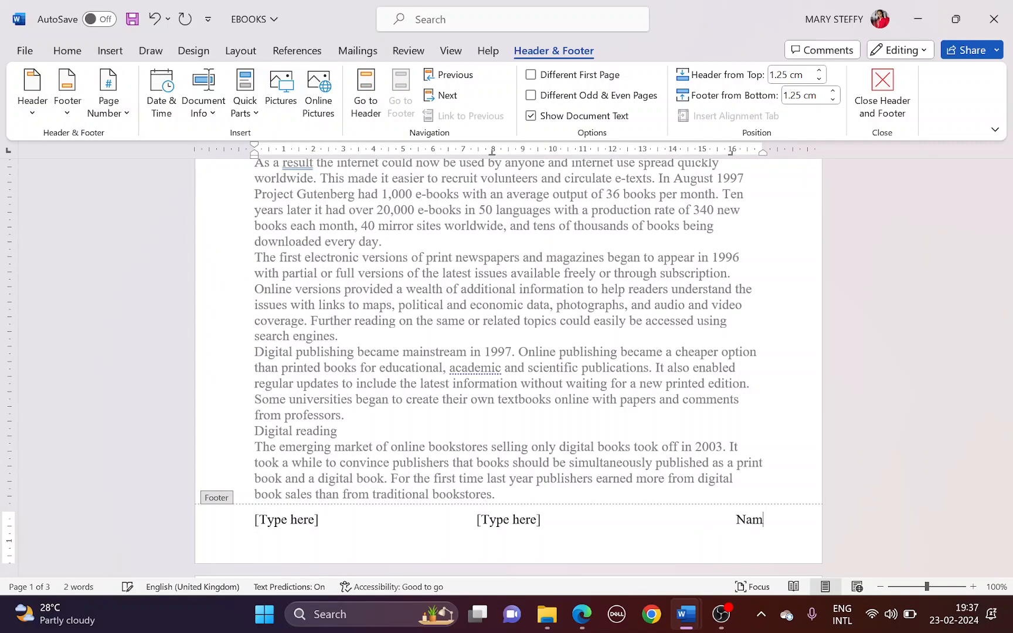
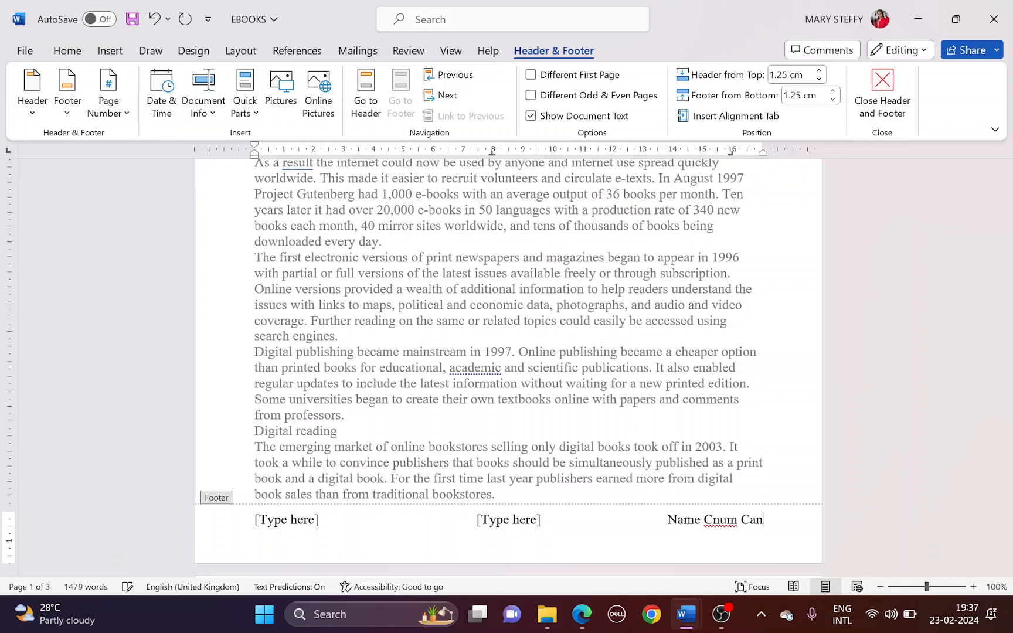
{"action": "key", "text": "BackSpace"}
{"action": "key", "text": "BackSpace"}
{"action": "key", "text": "BackSpace"}
{"action": "key", "text": "BackSpace"}
{"action": "key", "text": "BackSpace"}
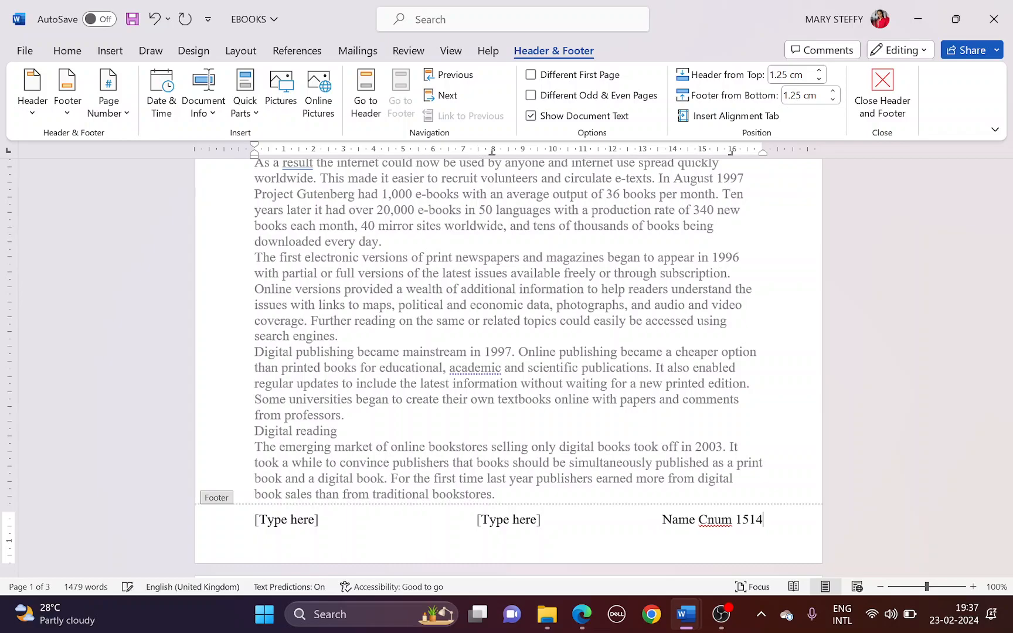
Delete the footer's middle and left placeholders and close header and footer editing
{"action": "left_click", "coordinate": [498, 523]}
{"action": "key", "text": "BackSpace"}
{"action": "left_click", "coordinate": [286, 520]}
{"action": "key", "text": "BackSpace"}
{"action": "left_click", "coordinate": [882, 91]}
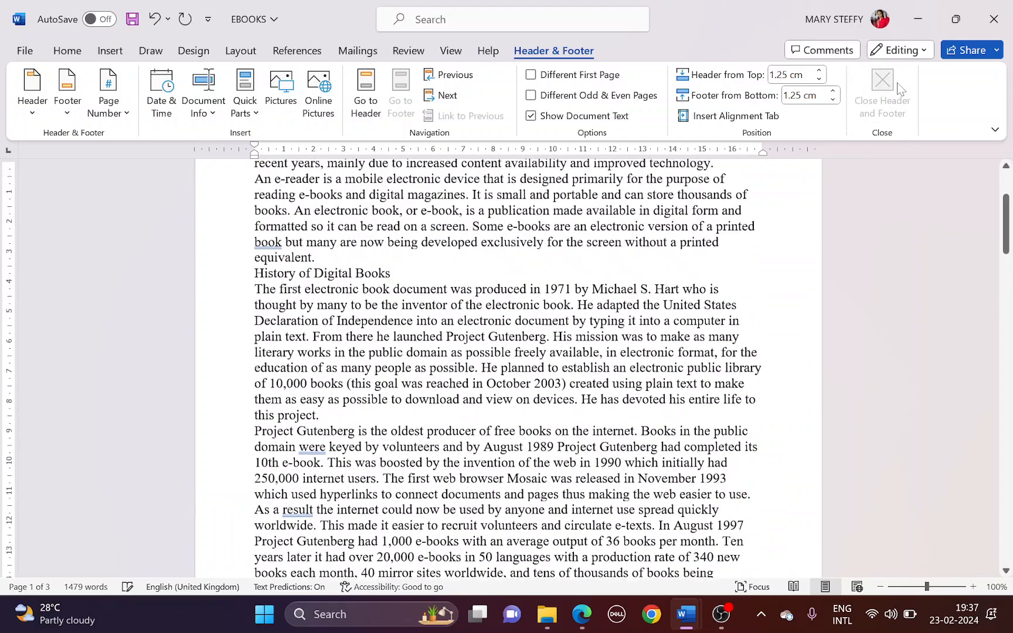
Highlight the remaining margins, placeholders and headers-and-footers-on-all-pages bullets in the paper
{"action": "key", "text": "alt+Tab"}
{"action": "scroll", "coordinate": [277, 360], "scroll_direction": "down", "scroll_amount": 3}
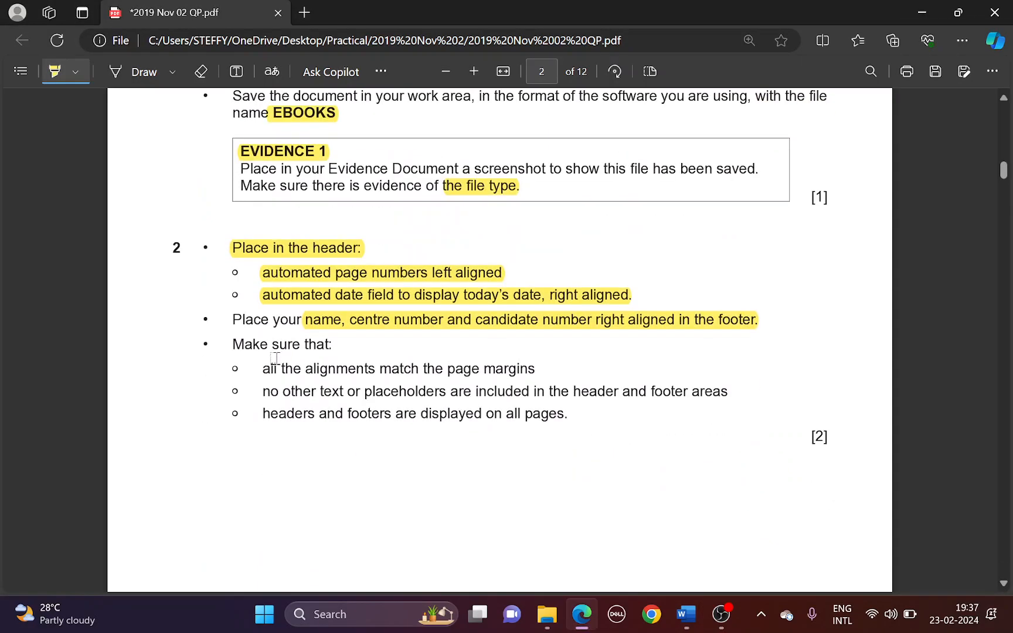
{"action": "left_click_drag", "start_coordinate": [265, 368], "coordinate": [529, 367]}
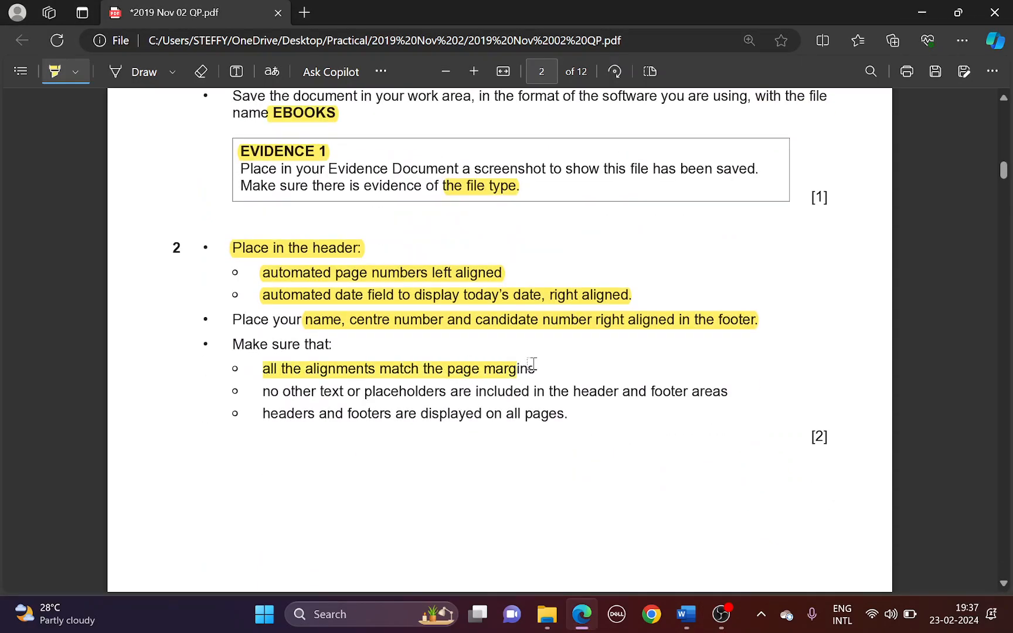
{"action": "left_click_drag", "start_coordinate": [294, 391], "coordinate": [695, 388]}
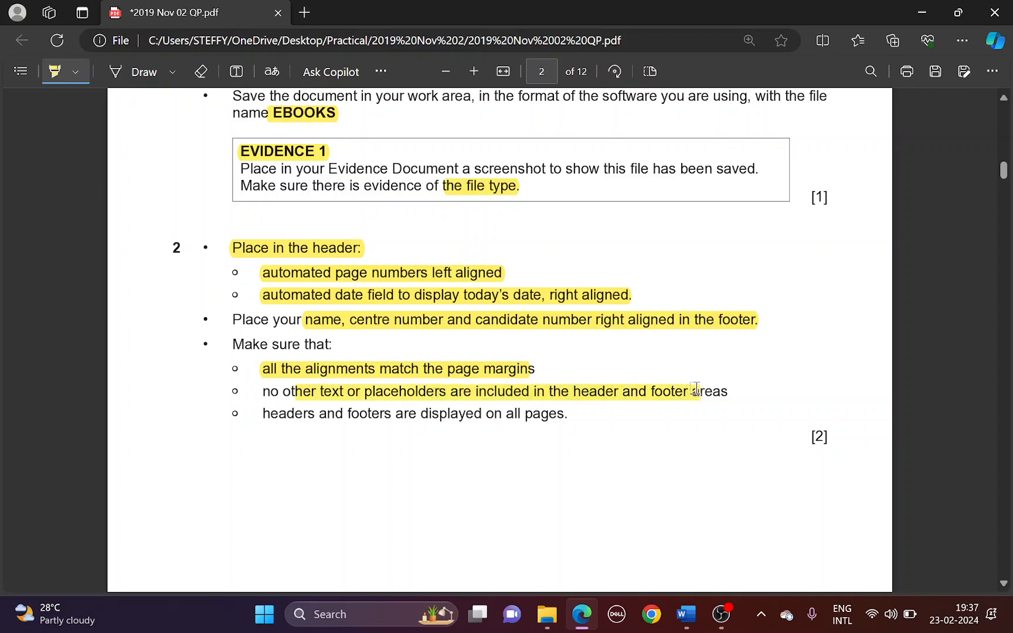
{"action": "left_click_drag", "start_coordinate": [288, 412], "coordinate": [532, 414]}
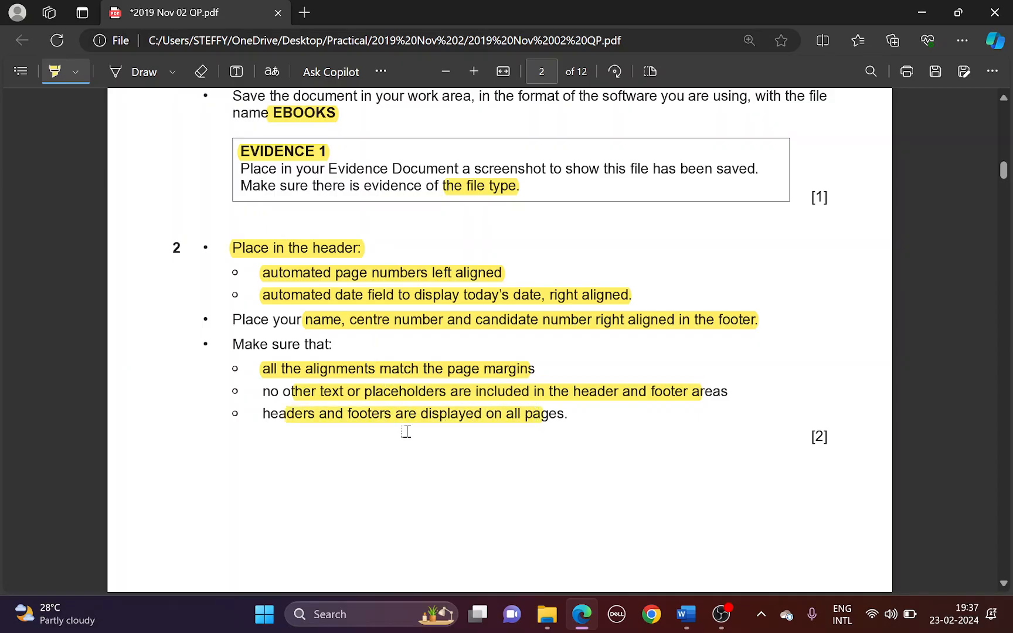
{"action": "key", "text": "alt+Tab"}
{"action": "scroll", "coordinate": [514, 425], "scroll_direction": "down", "scroll_amount": 20}
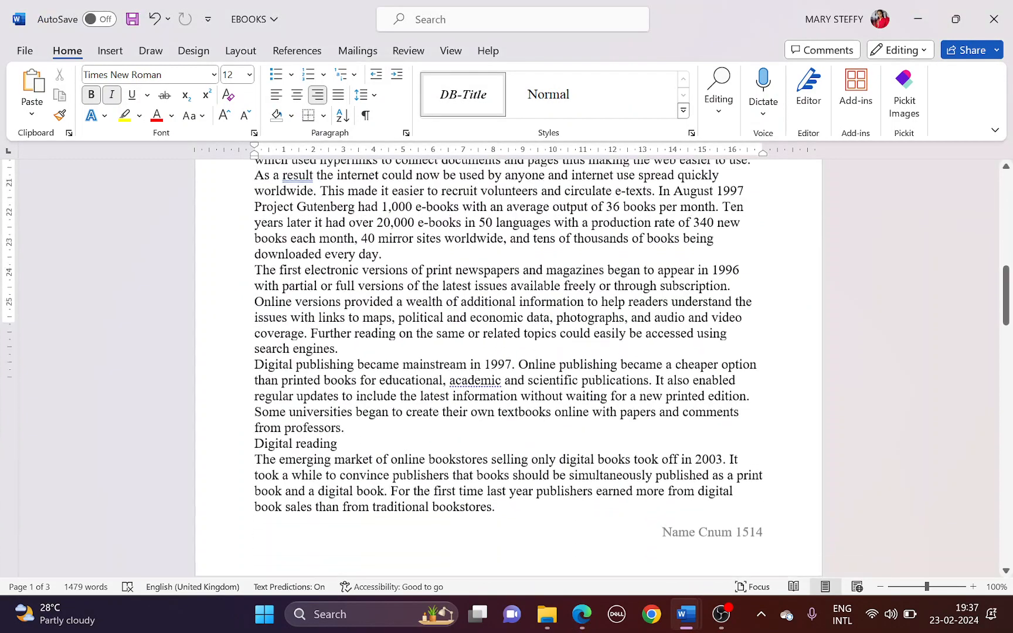
{"action": "scroll", "coordinate": [508, 368], "scroll_direction": "down", "scroll_amount": 20}
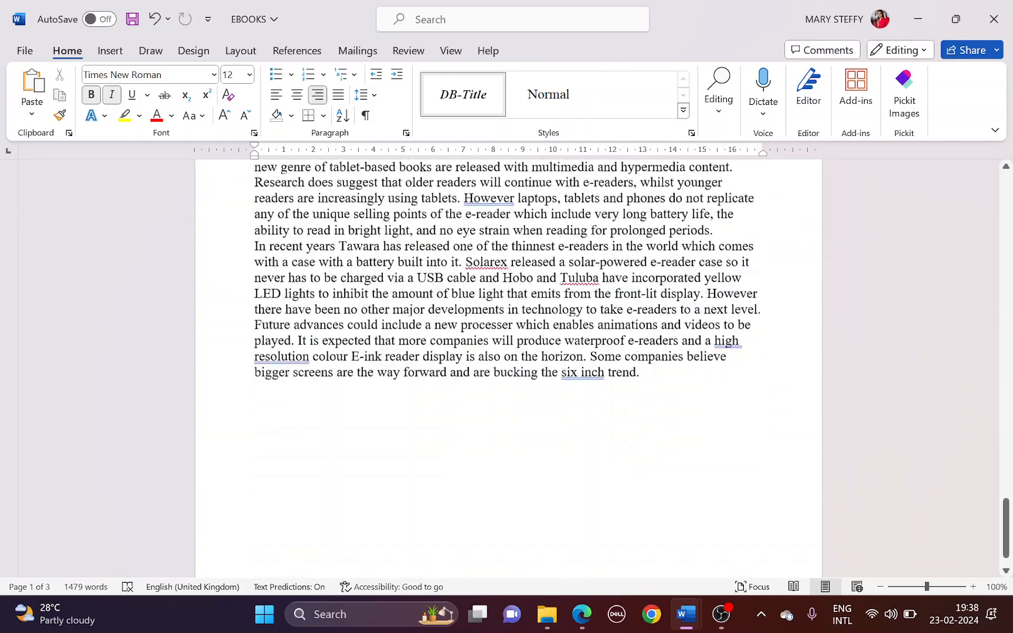
{"action": "scroll", "coordinate": [508, 368], "scroll_direction": "down", "scroll_amount": 3}
{"action": "scroll", "coordinate": [507, 368], "scroll_direction": "up", "scroll_amount": 15}
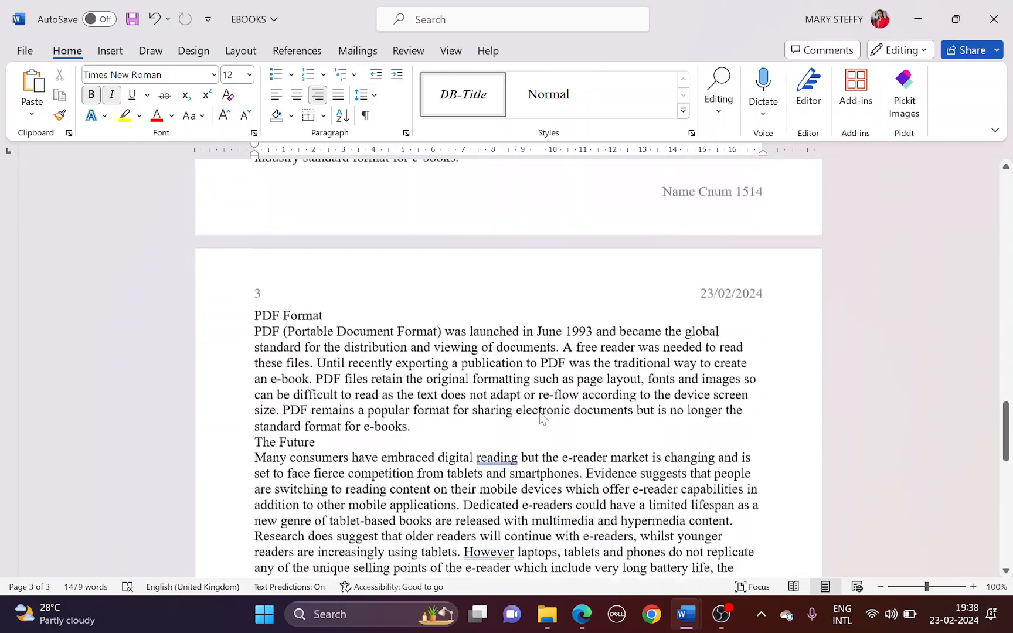
{"action": "scroll", "coordinate": [508, 368], "scroll_direction": "up", "scroll_amount": 20}
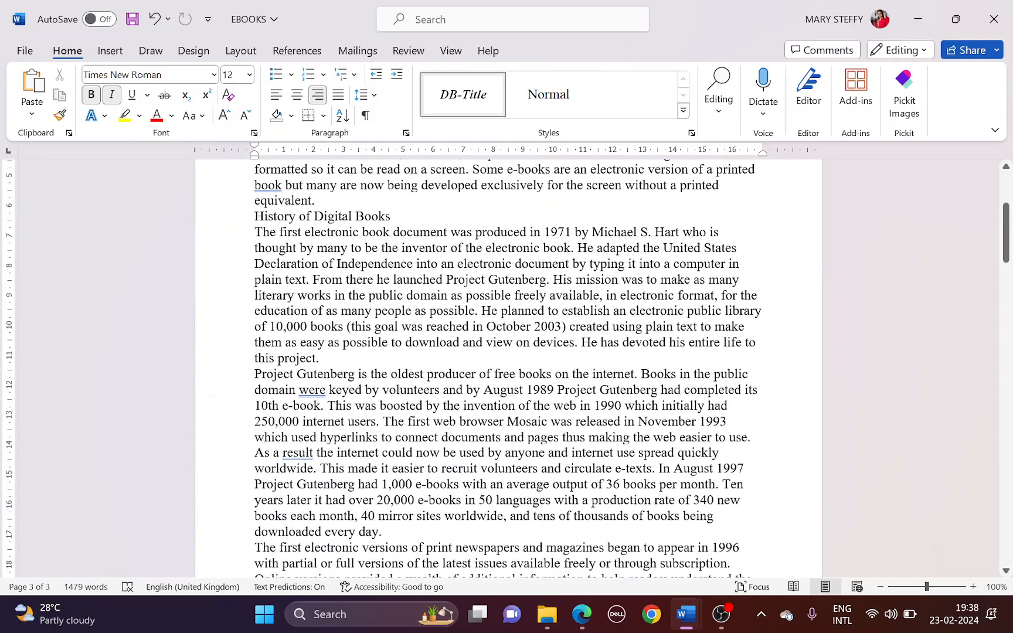
{"action": "scroll", "coordinate": [508, 368], "scroll_direction": "up", "scroll_amount": 3}
Highlight page 3's 'Create and store the following styles' and 'paragraph style:' instructions
{"action": "key", "text": "alt+Tab"}
{"action": "scroll", "coordinate": [313, 423], "scroll_direction": "down", "scroll_amount": 10}
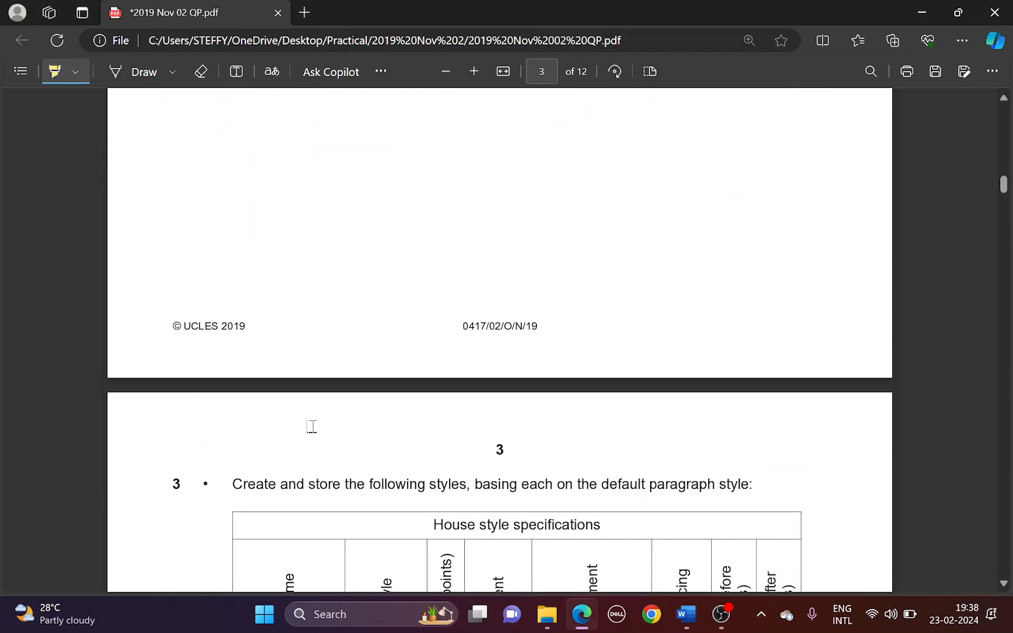
{"action": "scroll", "coordinate": [302, 375], "scroll_direction": "down", "scroll_amount": 1}
{"action": "left_click_drag", "start_coordinate": [229, 243], "coordinate": [473, 237]}
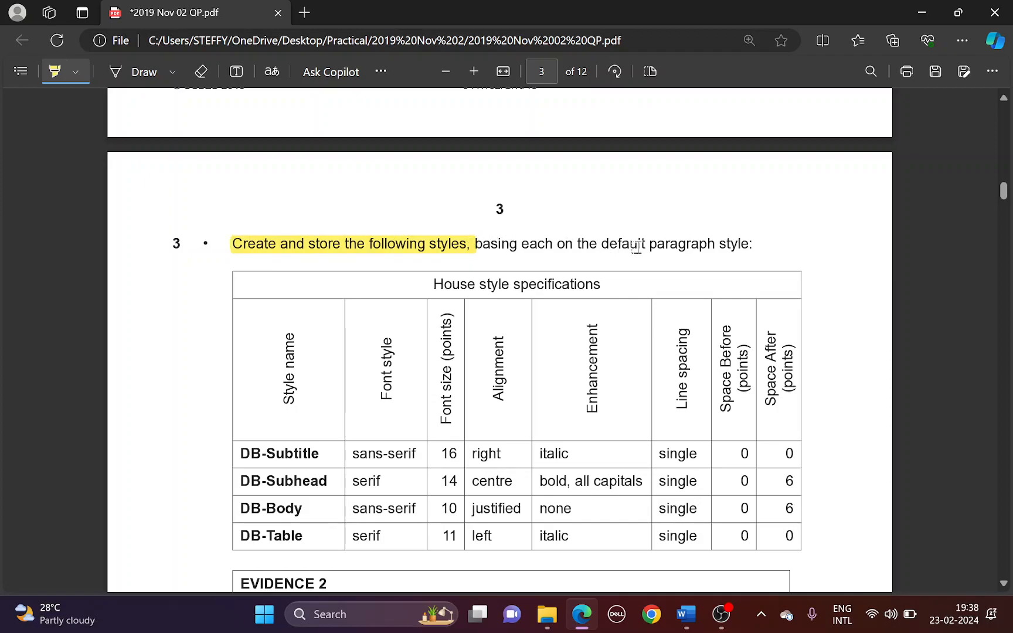
{"action": "left_click_drag", "start_coordinate": [640, 244], "coordinate": [743, 242]}
{"action": "scroll", "coordinate": [686, 257], "scroll_direction": "down", "scroll_amount": 2}
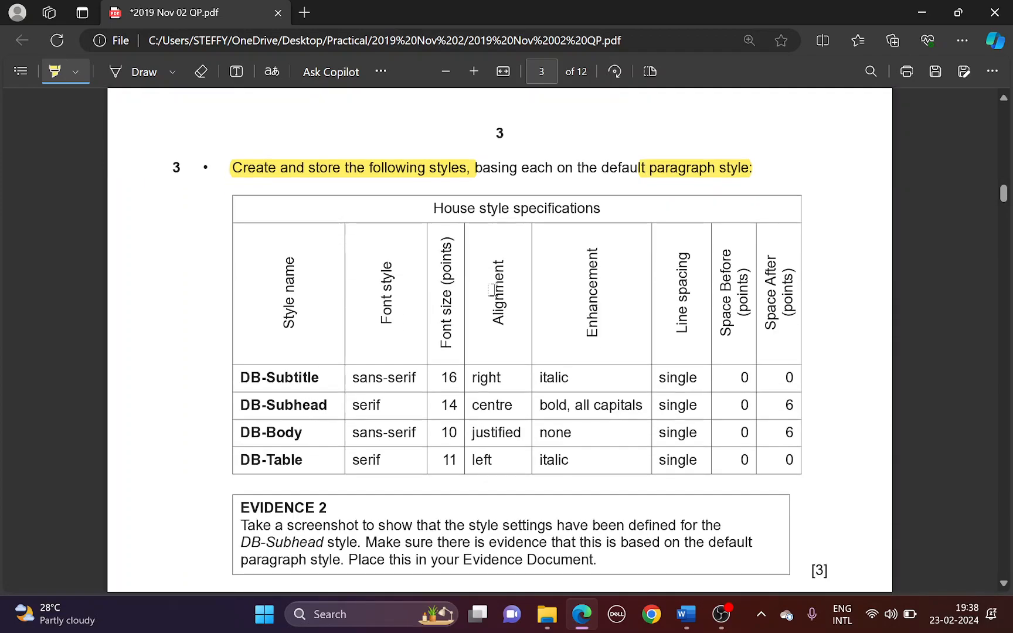
{"action": "key", "text": "alt+Tab"}
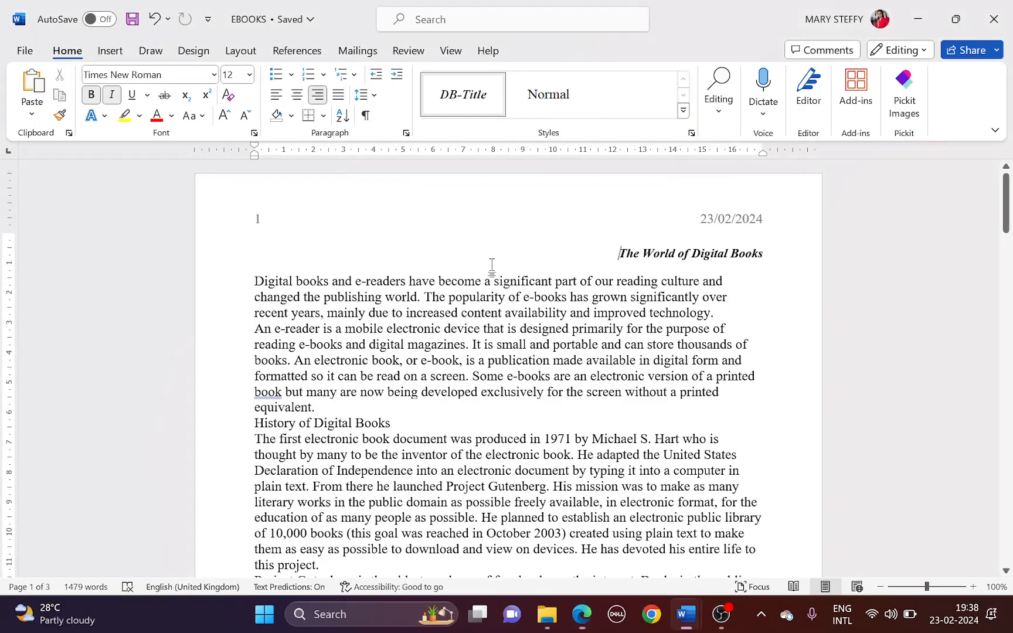
Start a new style from the title's formatting and name it DB-Subtitle
{"action": "left_click", "coordinate": [683, 110]}
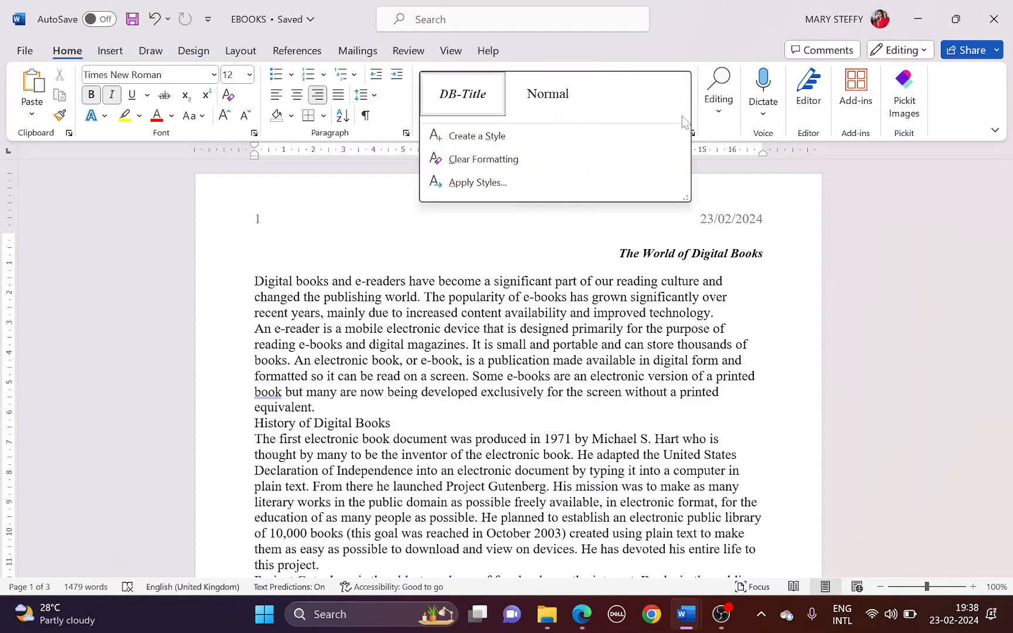
{"action": "left_click", "coordinate": [508, 136]}
{"action": "key", "text": "alt+Tab"}
{"action": "left_click_drag", "start_coordinate": [238, 378], "coordinate": [325, 378]}
{"action": "key", "text": "alt+Tab"}
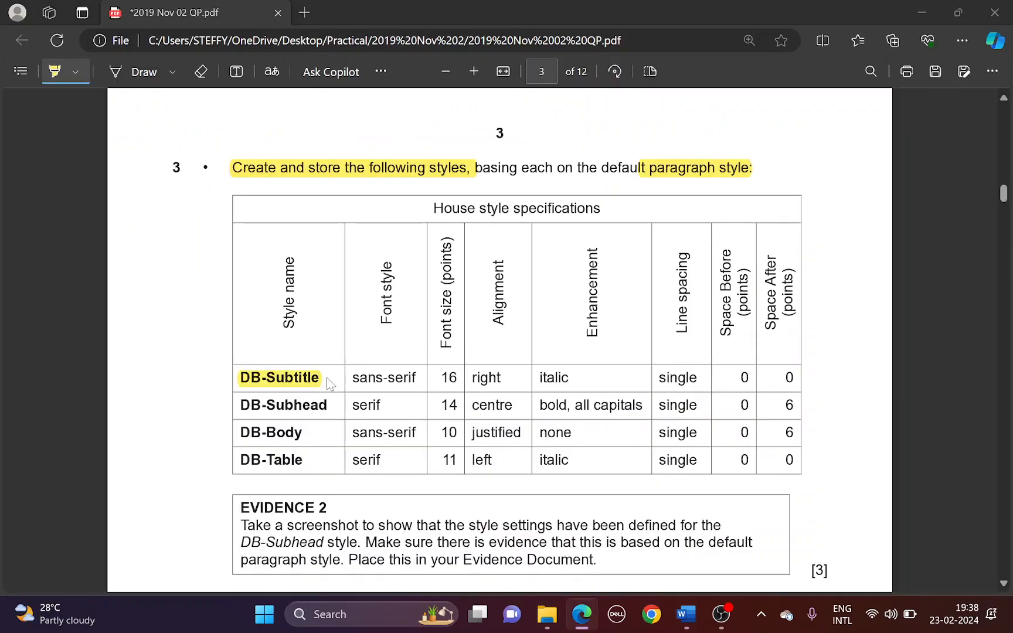
{"action": "type", "text": "DB-Subtitle"}
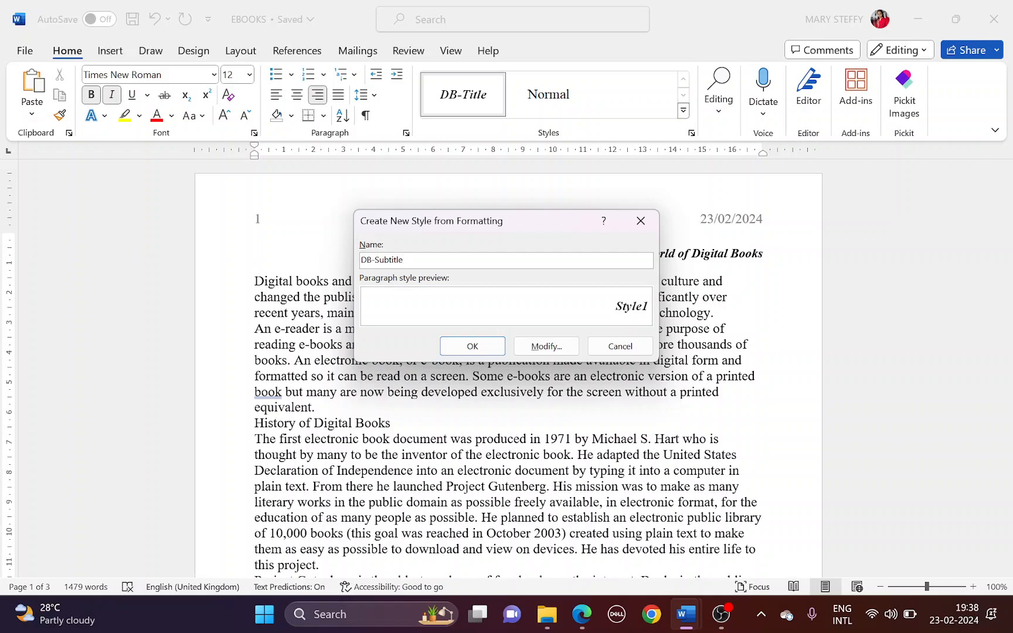
Make DB-Subtitle a paragraph style based on Normal
{"action": "left_click", "coordinate": [557, 346]}
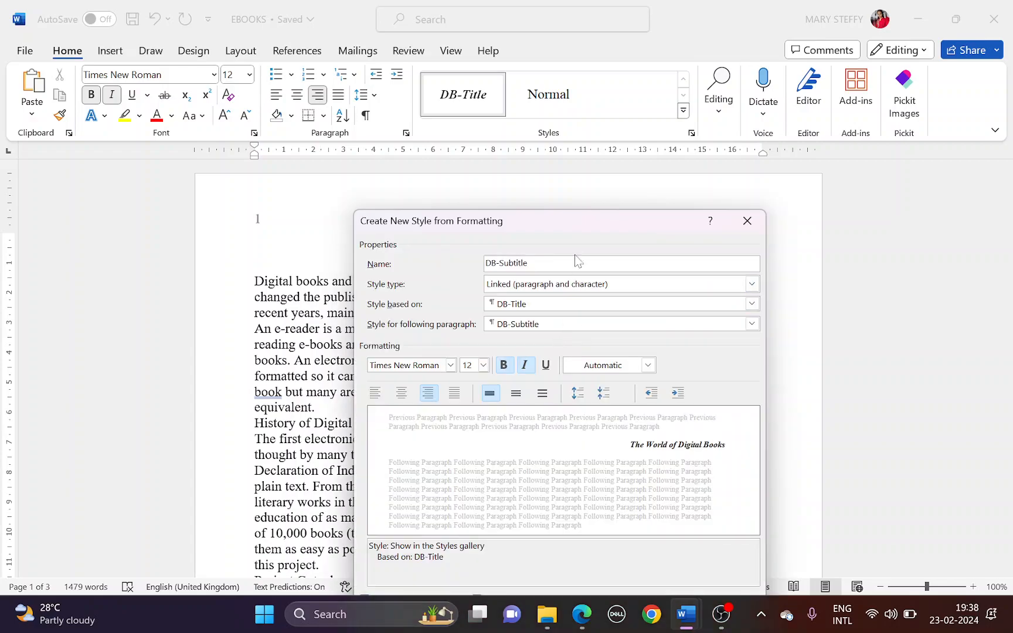
{"action": "left_click_drag", "start_coordinate": [564, 230], "coordinate": [317, 135]}
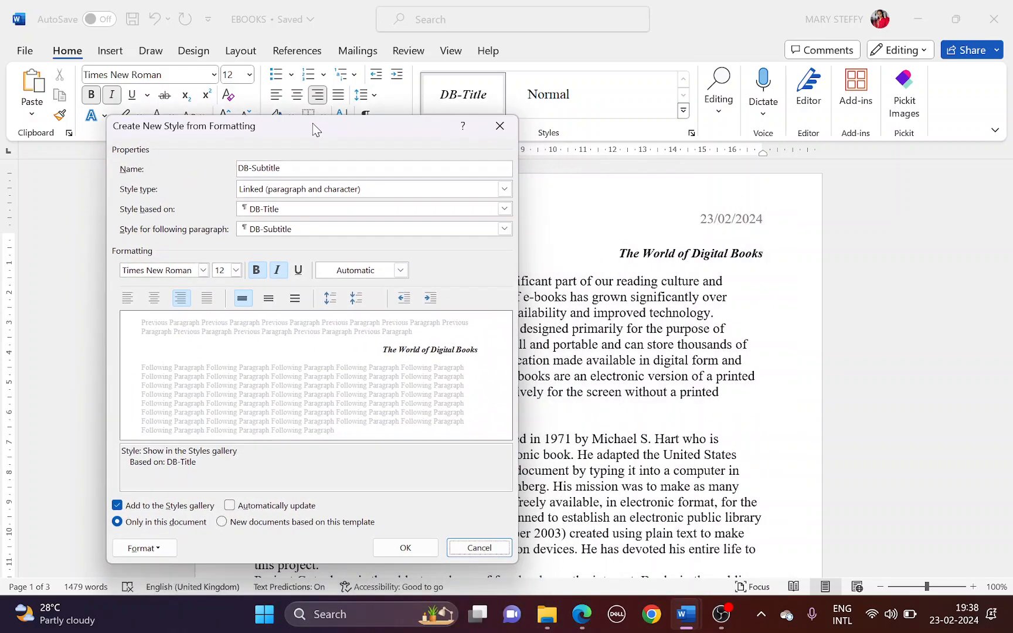
{"action": "left_click", "coordinate": [344, 190]}
{"action": "left_click", "coordinate": [337, 203]}
{"action": "left_click", "coordinate": [504, 209]}
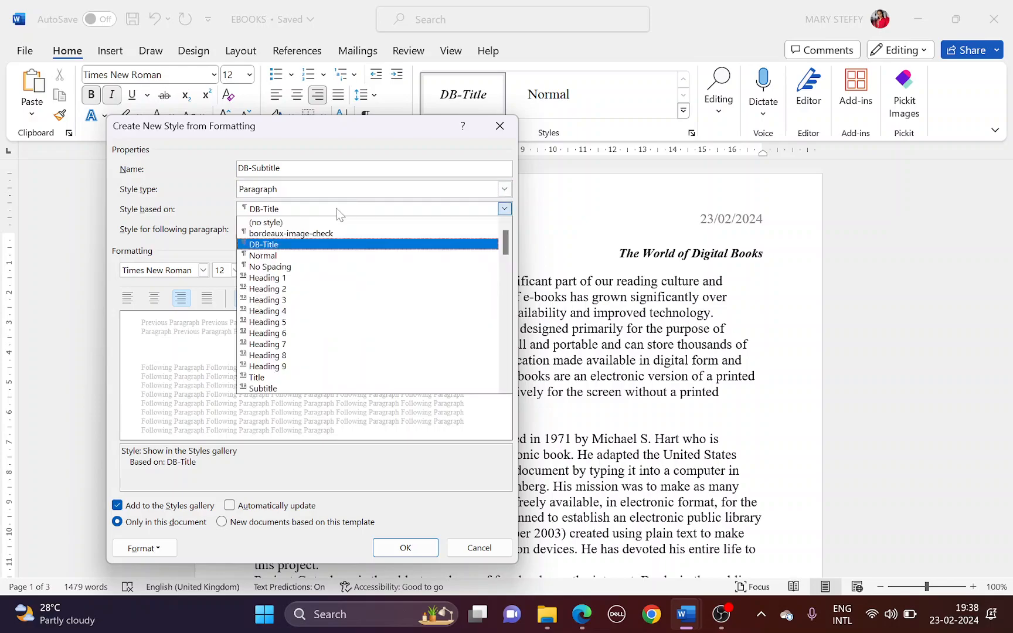
{"action": "left_click", "coordinate": [321, 256]}
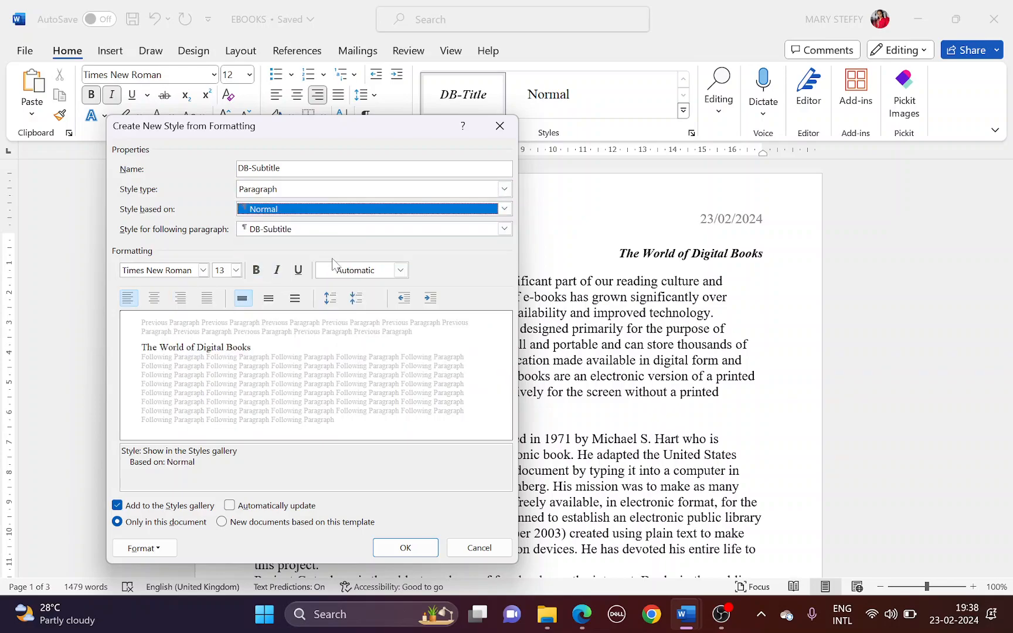
Set the DB-Subtitle font to Arial, 16 pt
{"action": "key", "text": "alt+Tab"}
{"action": "left_click_drag", "start_coordinate": [351, 380], "coordinate": [418, 379]}
{"action": "key", "text": "alt+Tab"}
{"action": "left_click", "coordinate": [203, 269]}
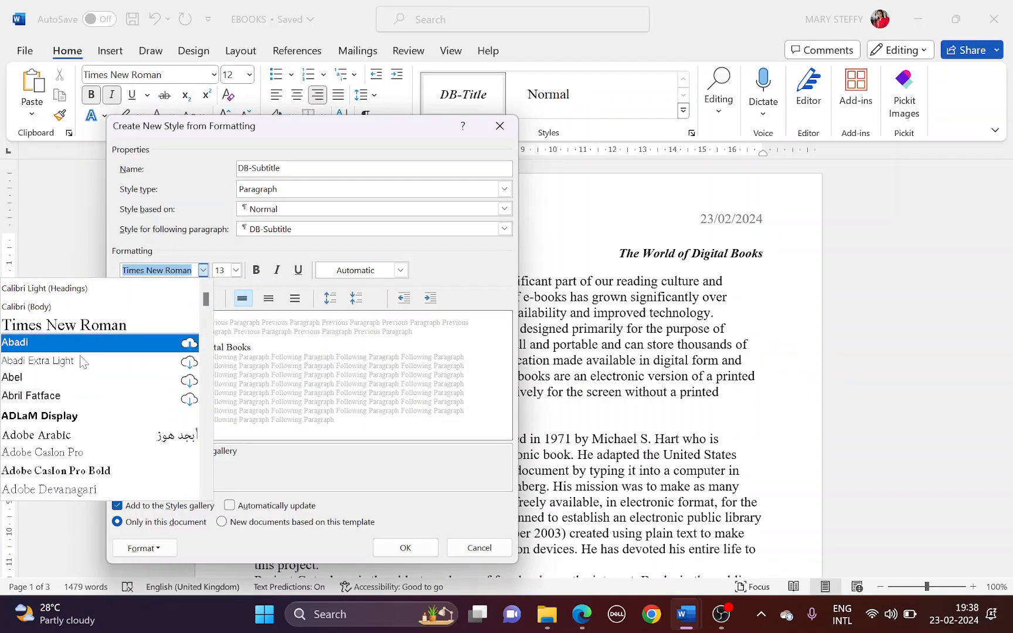
{"action": "scroll", "coordinate": [89, 433], "scroll_direction": "down", "scroll_amount": 5}
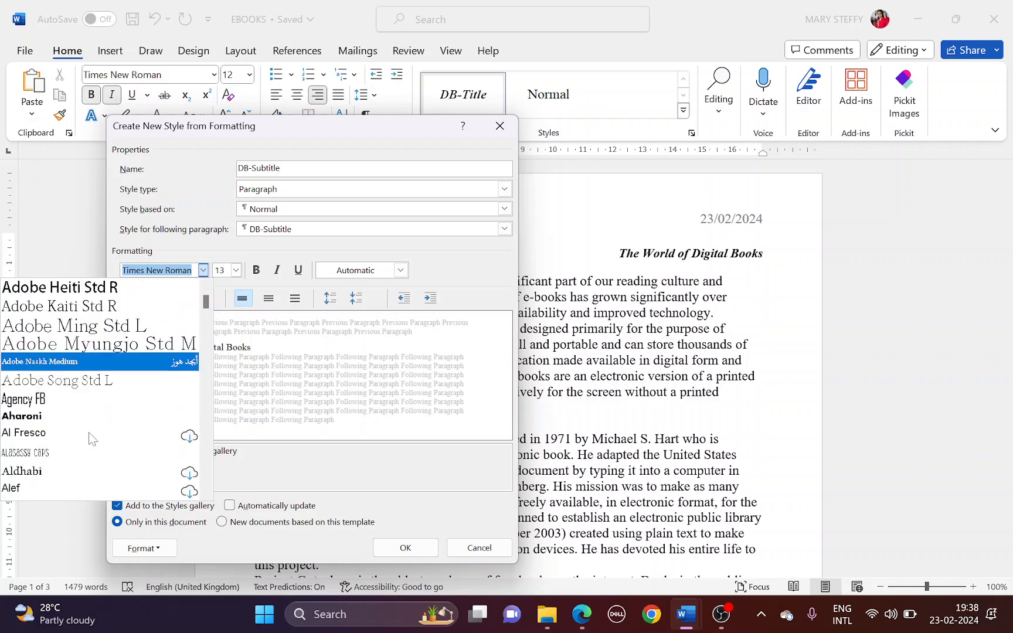
{"action": "scroll", "coordinate": [89, 433], "scroll_direction": "down", "scroll_amount": 10}
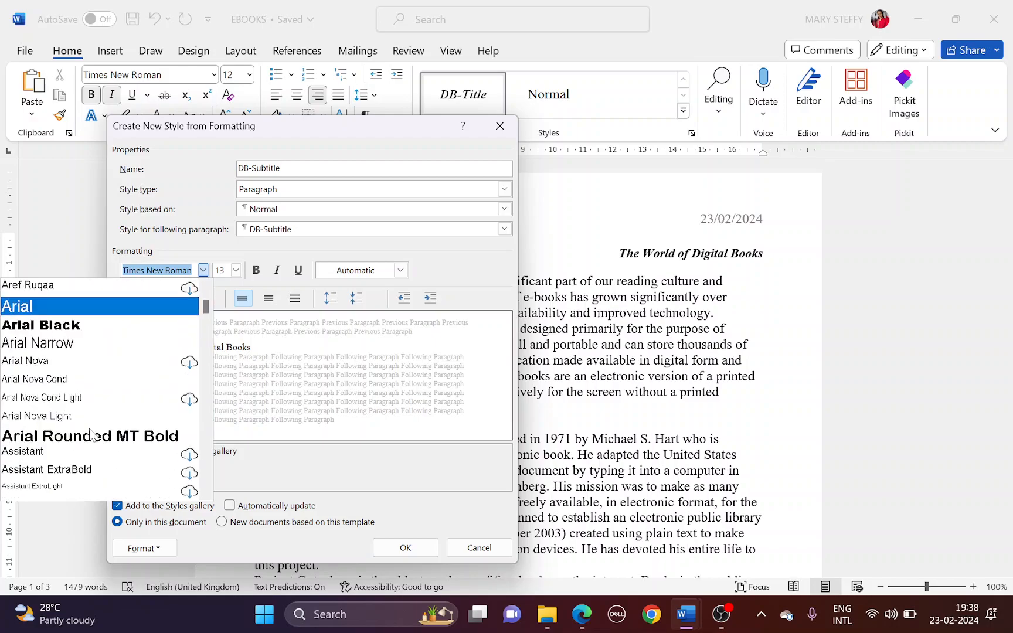
{"action": "scroll", "coordinate": [89, 433], "scroll_direction": "up", "scroll_amount": 2}
{"action": "left_click", "coordinate": [80, 381]}
{"action": "key", "text": "alt+Tab"}
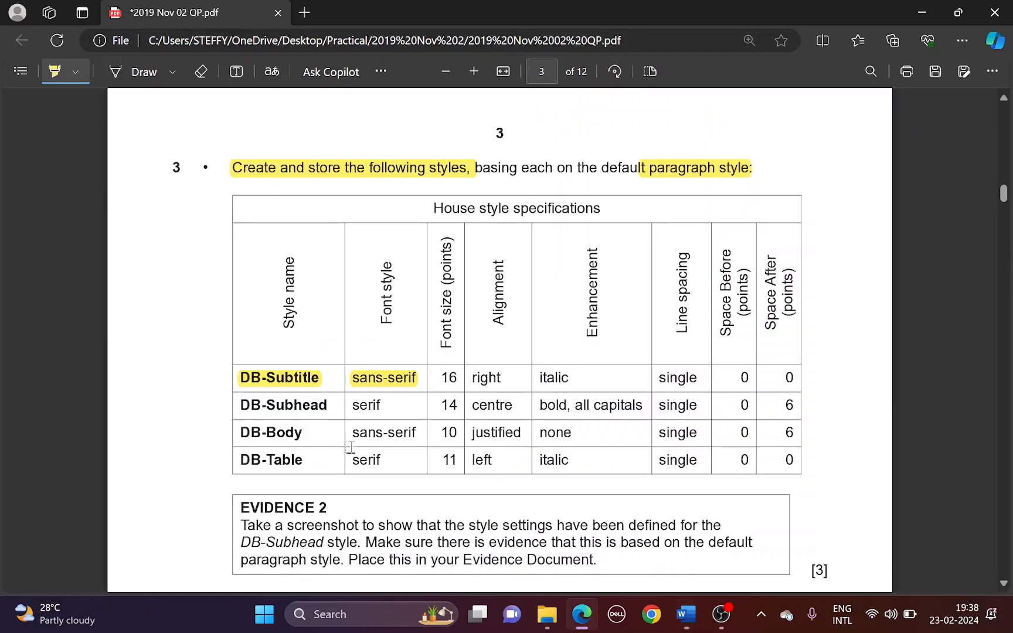
{"action": "left_click_drag", "start_coordinate": [446, 375], "coordinate": [458, 378]}
{"action": "key", "text": "alt+Tab"}
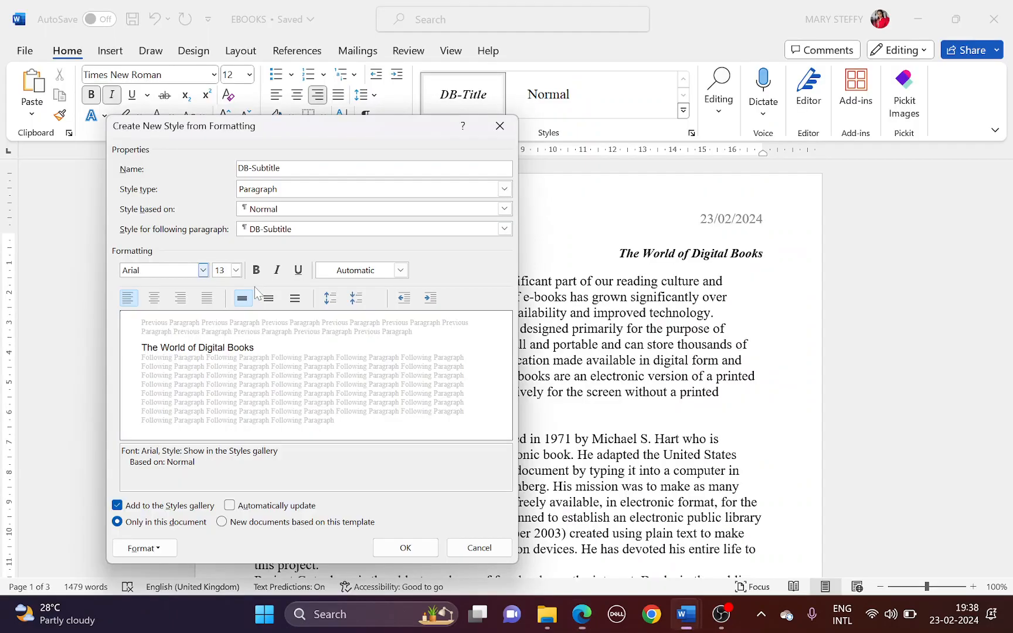
{"action": "left_click", "coordinate": [236, 270]}
{"action": "left_click", "coordinate": [219, 351]}
Make DB-Subtitle italic and right-aligned
{"action": "key", "text": "alt+Tab"}
{"action": "left_click_drag", "start_coordinate": [471, 377], "coordinate": [570, 378]}
{"action": "key", "text": "alt+Tab"}
{"action": "left_click", "coordinate": [181, 298]}
{"action": "key", "text": "alt+Tab"}
{"action": "key", "text": "alt+Tab"}
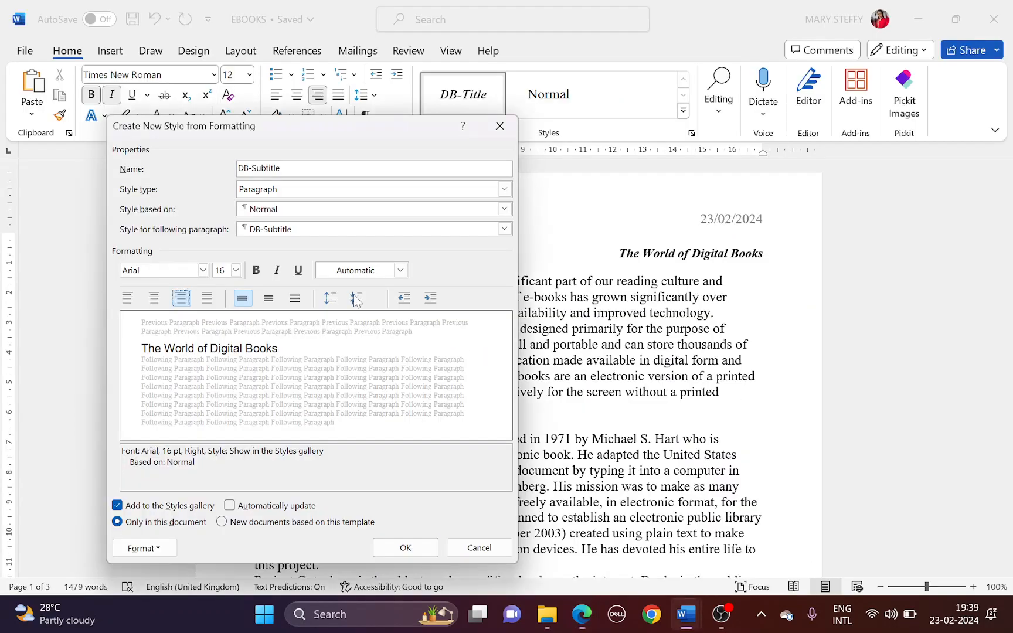
{"action": "left_click", "coordinate": [276, 275]}
{"action": "key", "text": "alt+Tab"}
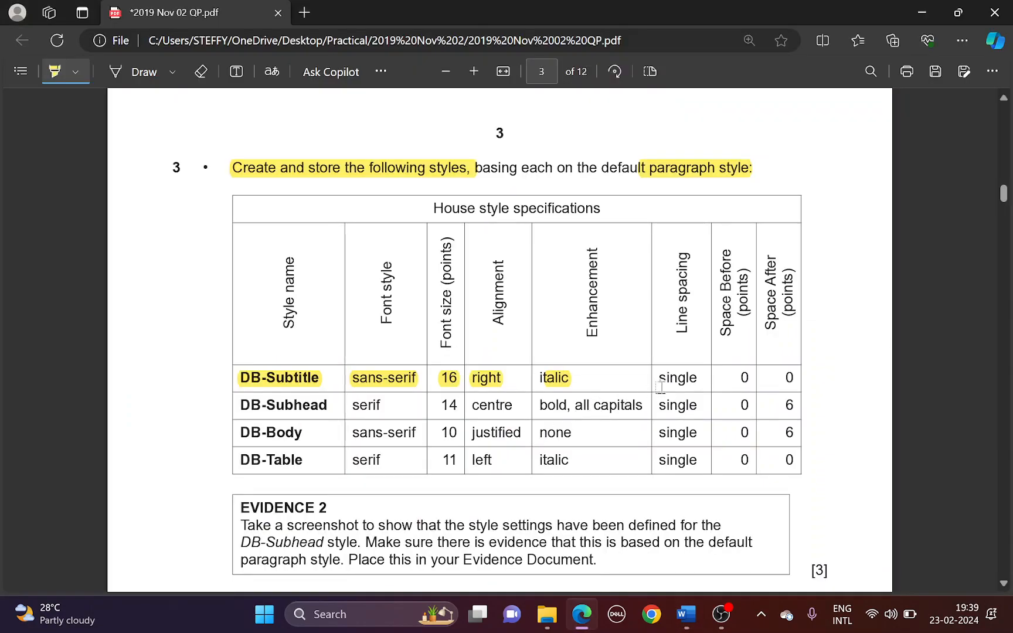
Confirm single line spacing with 0 pt spacing and save DB-Subtitle
{"action": "left_click_drag", "start_coordinate": [660, 381], "coordinate": [779, 379]}
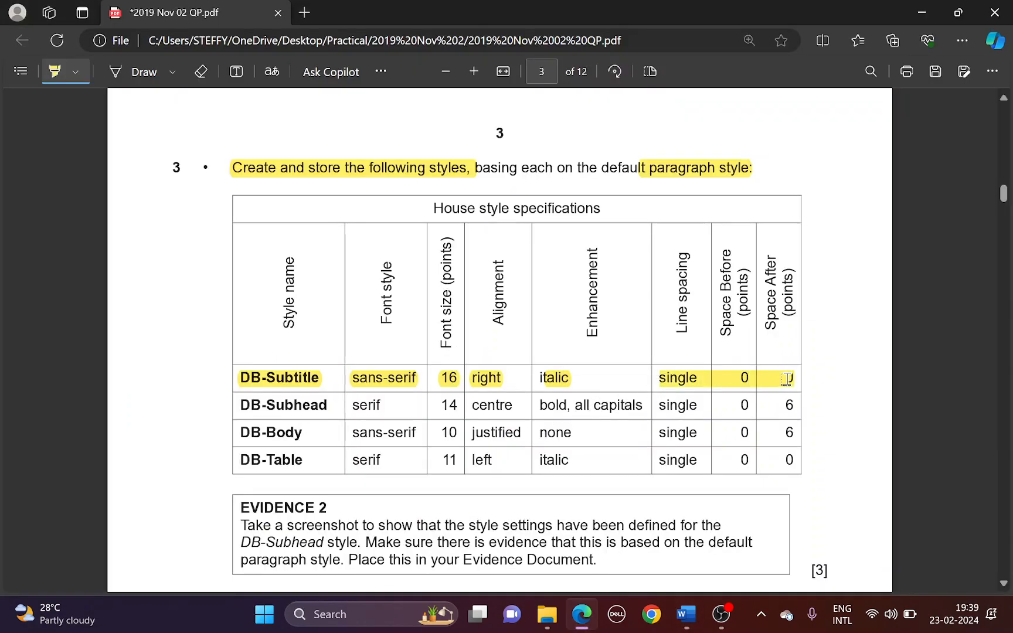
{"action": "key", "text": "alt+Tab"}
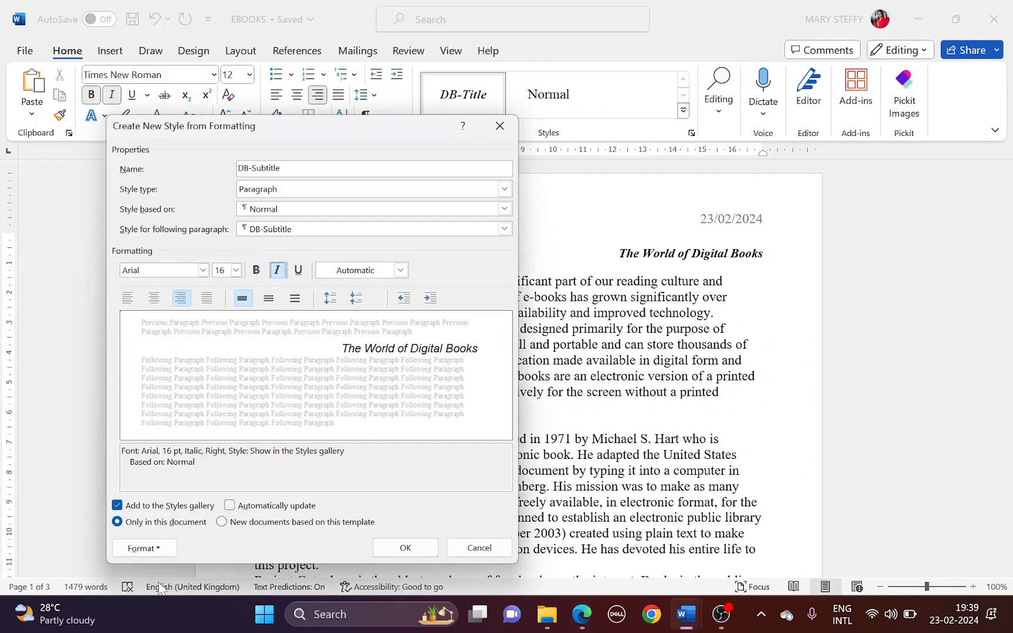
{"action": "left_click", "coordinate": [165, 557]}
{"action": "left_click", "coordinate": [141, 395]}
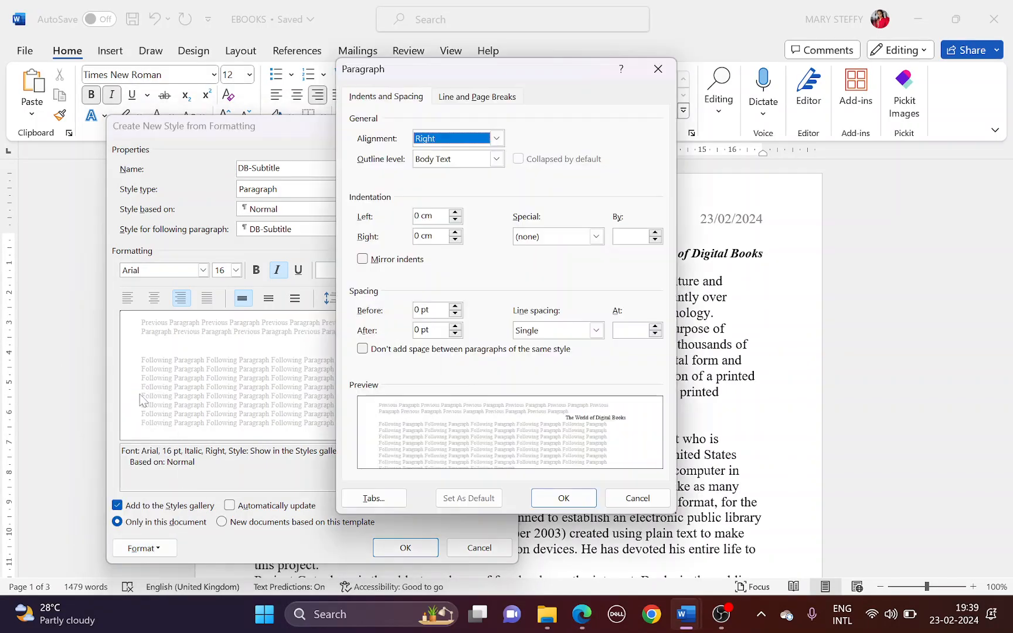
{"action": "left_click_drag", "start_coordinate": [436, 68], "coordinate": [626, 114]}
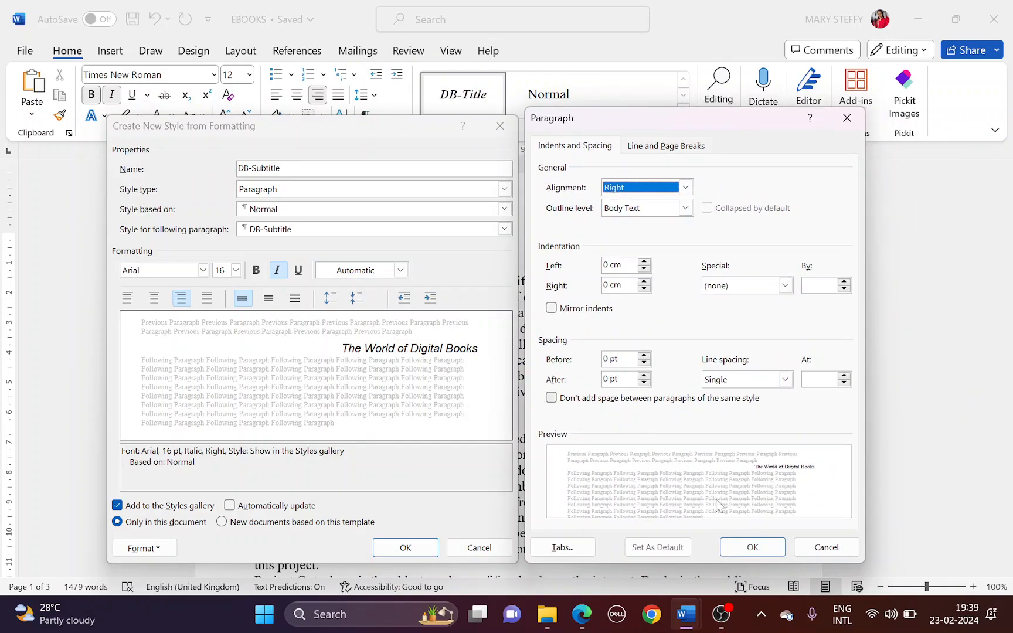
{"action": "left_click", "coordinate": [752, 547]}
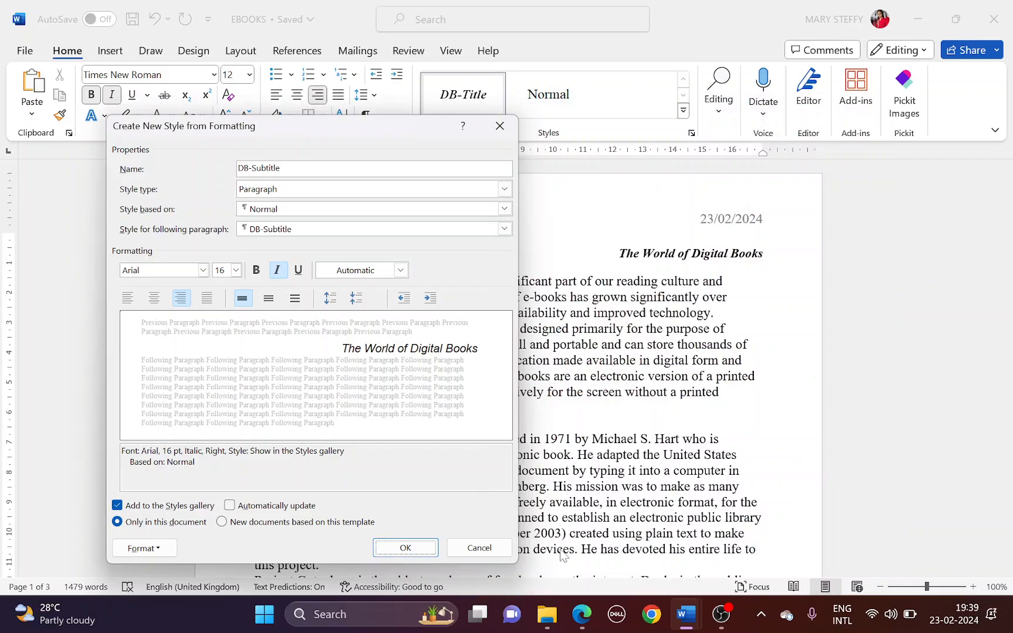
{"action": "left_click", "coordinate": [406, 547]}
Start another new style named DB-Subhead
{"action": "key", "text": "alt+Tab"}
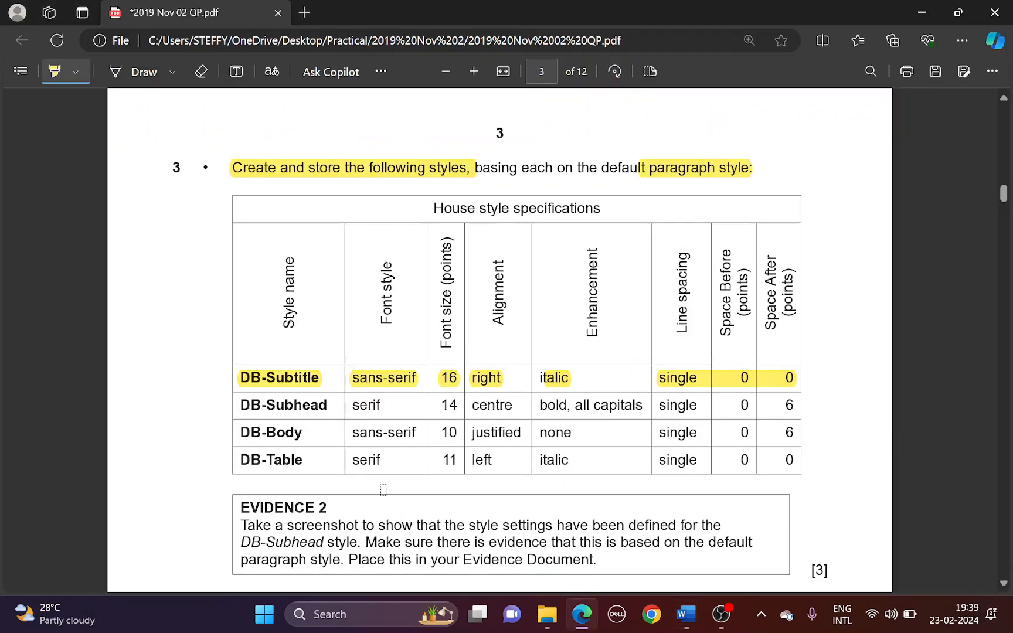
{"action": "scroll", "coordinate": [342, 446], "scroll_direction": "down", "scroll_amount": 2}
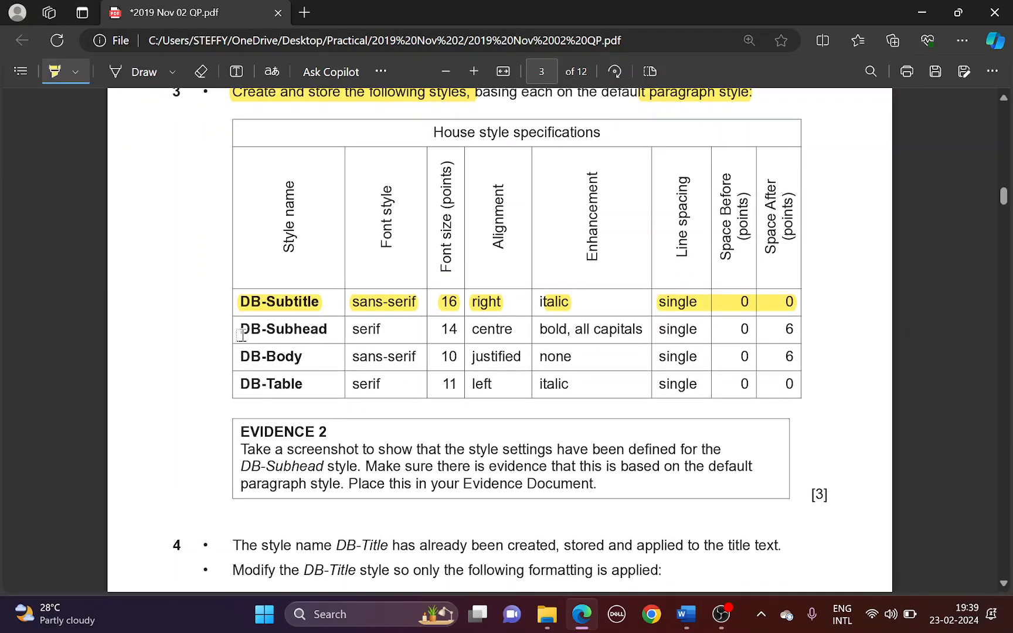
{"action": "left_click_drag", "start_coordinate": [243, 329], "coordinate": [319, 332]}
{"action": "key", "text": "alt+Tab"}
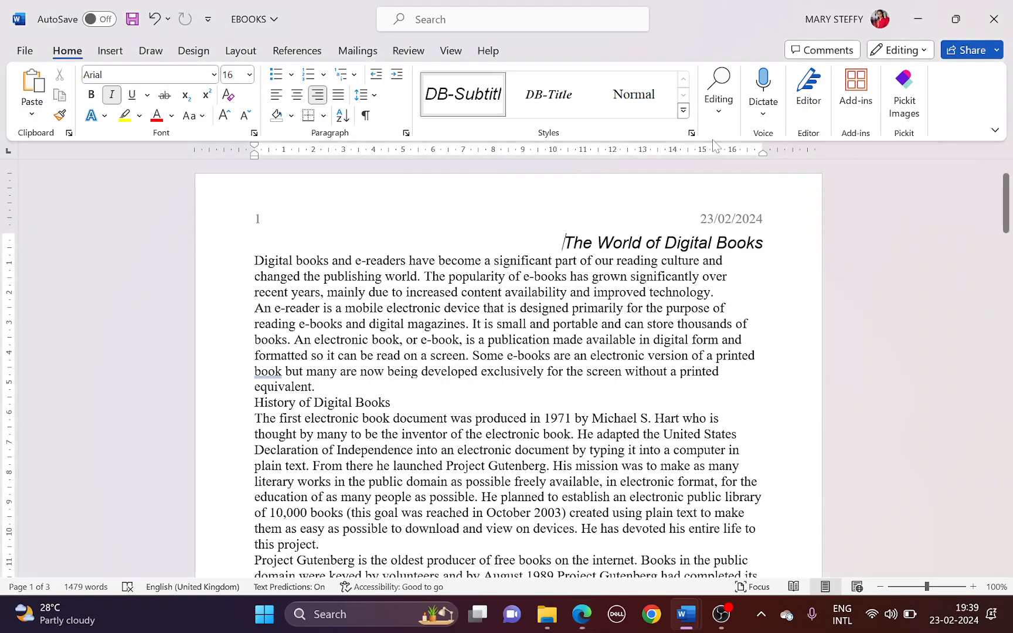
{"action": "left_click", "coordinate": [684, 117]}
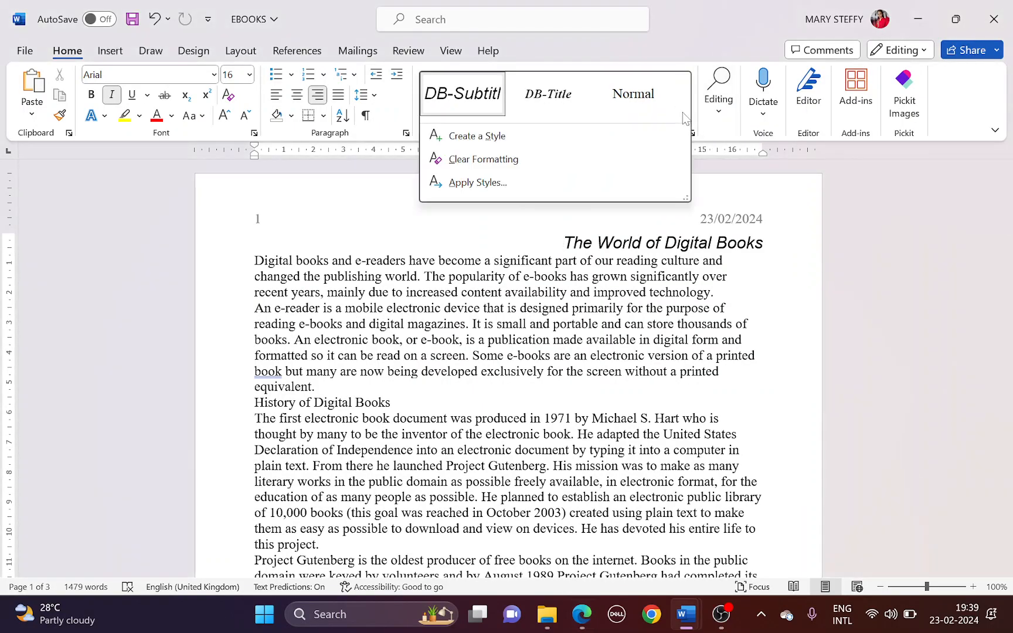
{"action": "left_click", "coordinate": [603, 140]}
{"action": "type", "text": "DB-Subhead"}
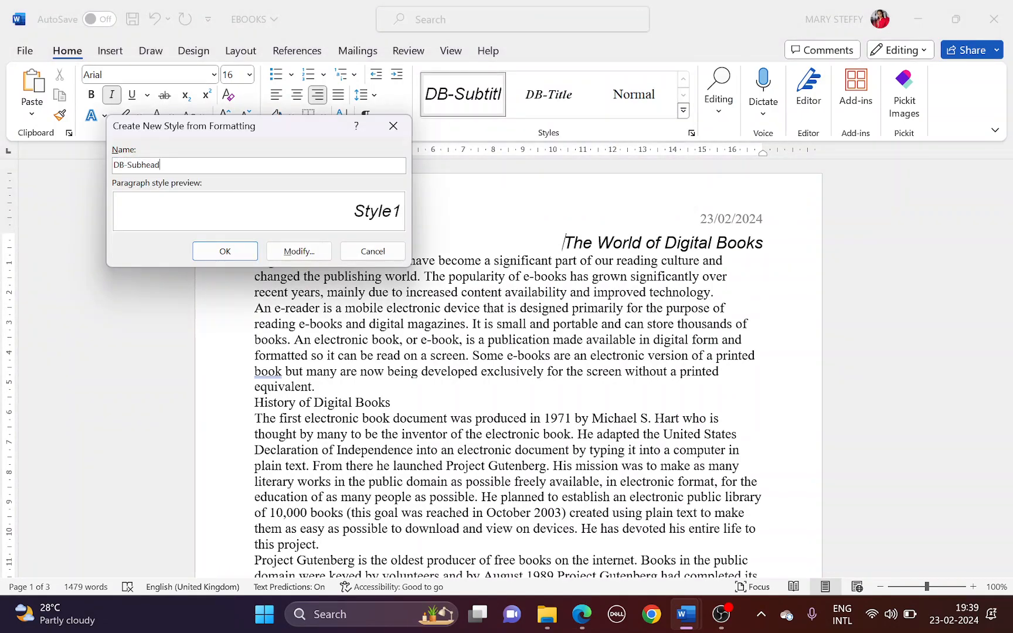
Make DB-Subhead a paragraph style based on Normal
{"action": "left_click", "coordinate": [298, 251]}
{"action": "left_click", "coordinate": [300, 192]}
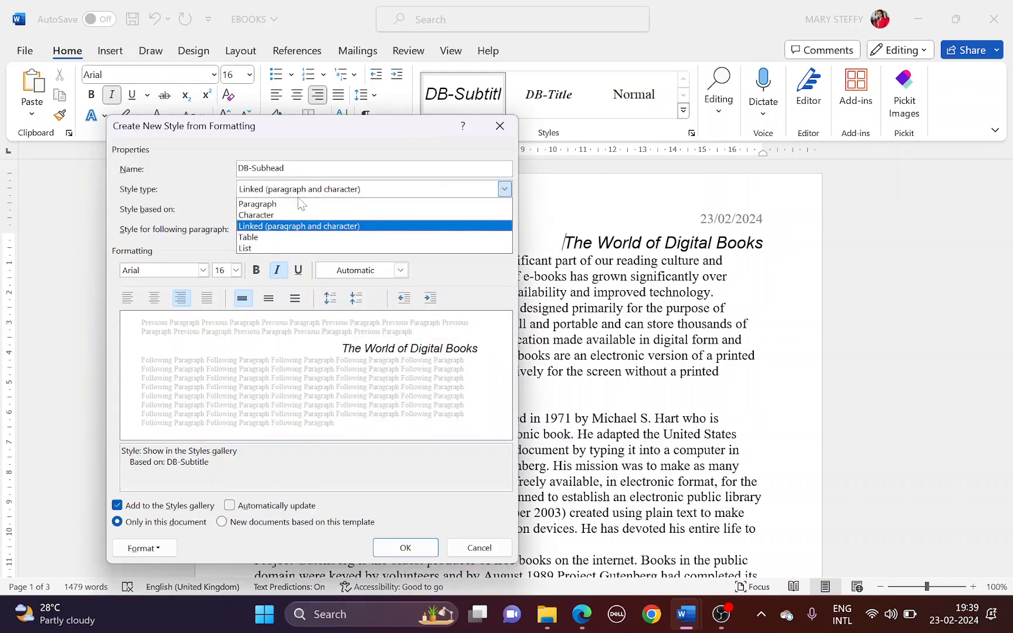
{"action": "left_click", "coordinate": [298, 202]}
{"action": "left_click", "coordinate": [296, 207]}
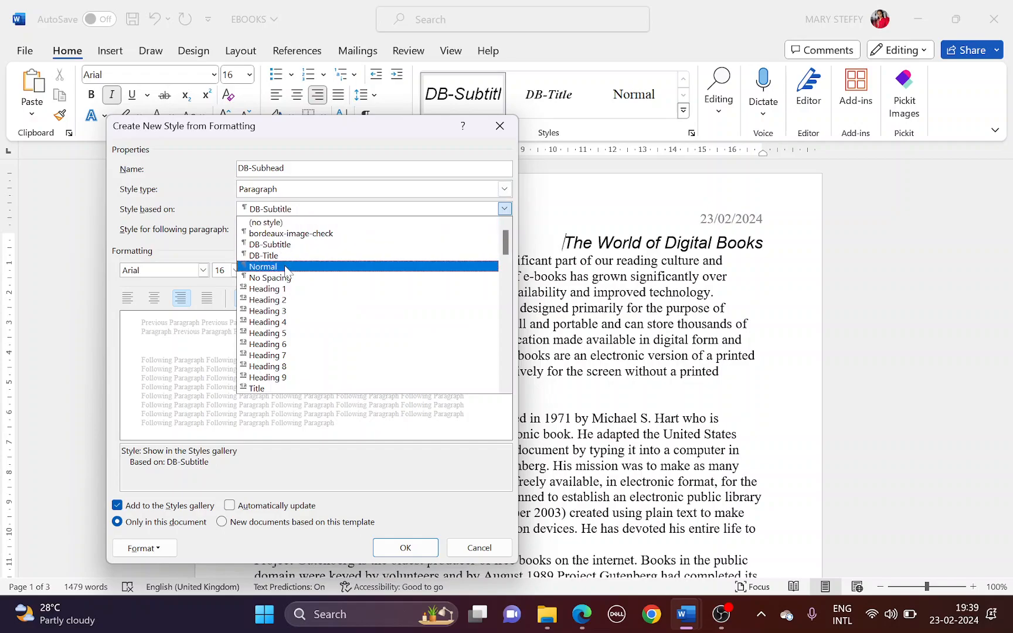
{"action": "left_click", "coordinate": [281, 266]}
Set the DB-Subhead font size to 14 pt
{"action": "key", "text": "alt+Tab"}
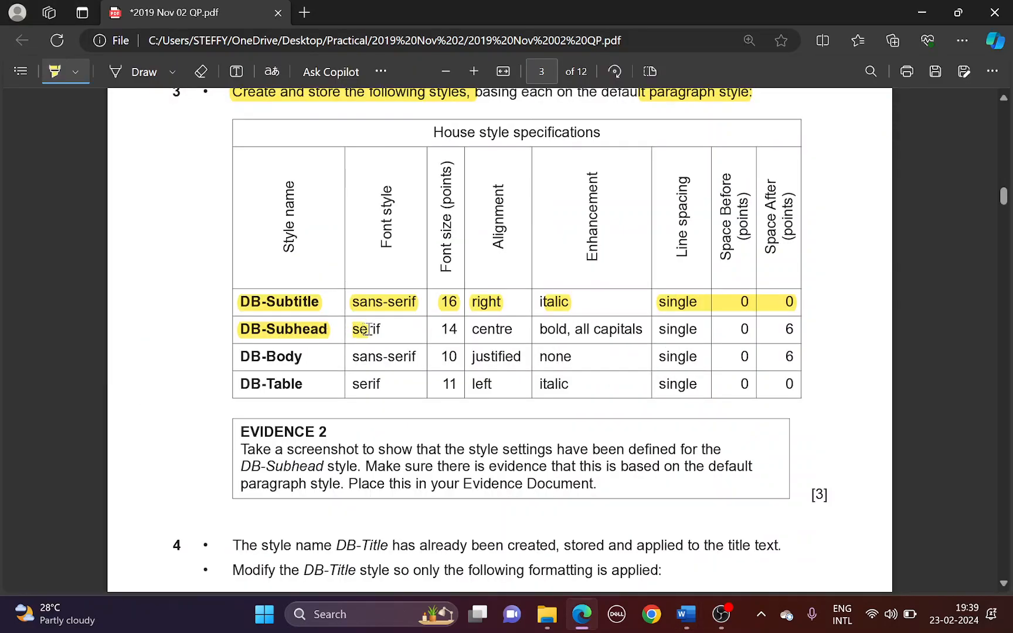
{"action": "key", "text": "alt+Tab"}
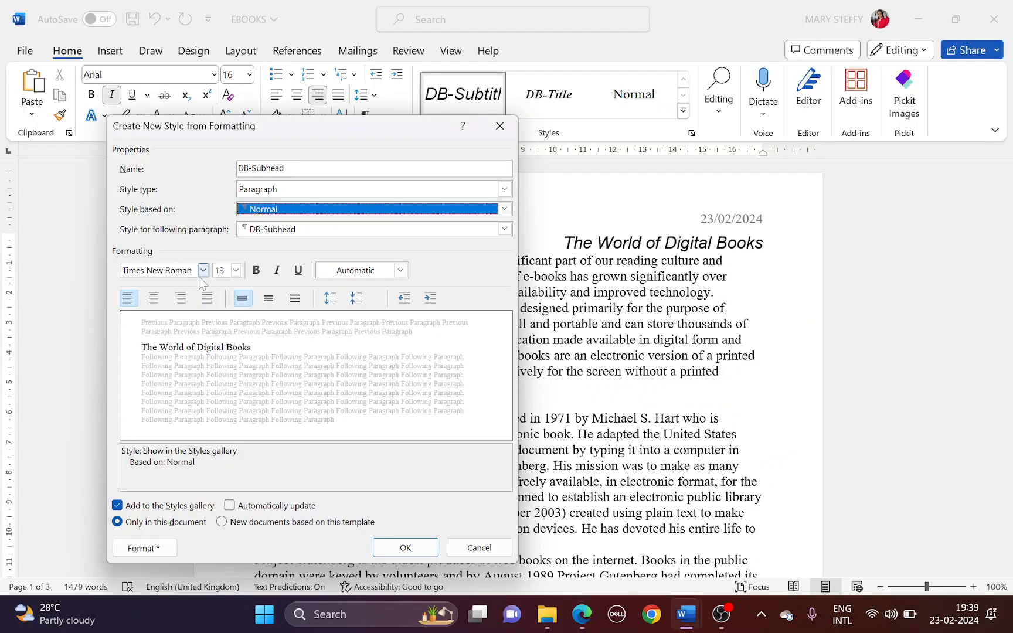
{"action": "key", "text": "alt+Tab"}
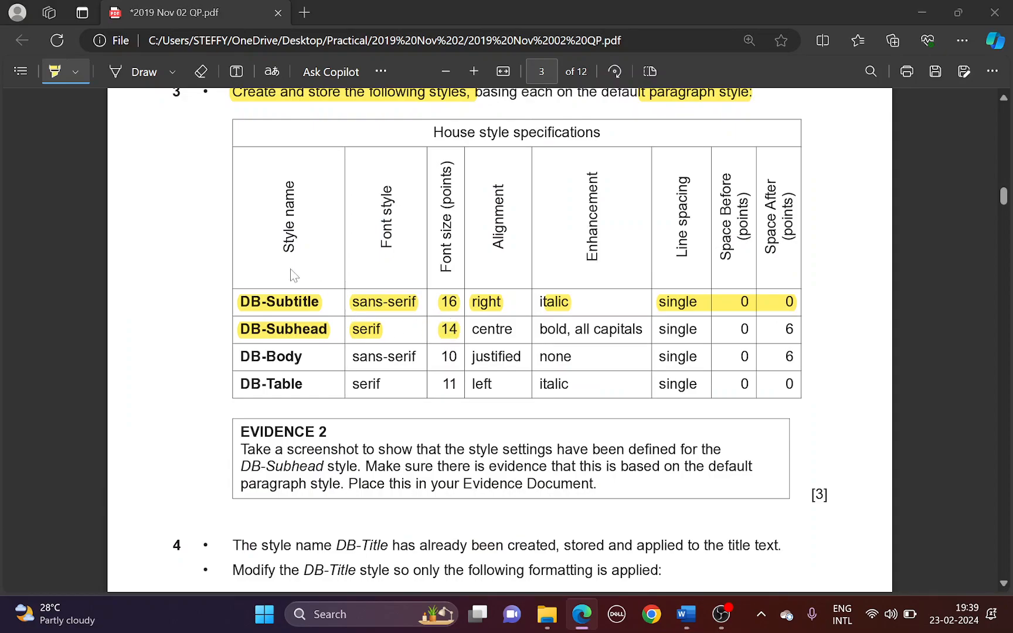
{"action": "key", "text": "alt+Tab"}
{"action": "left_click", "coordinate": [235, 269]}
{"action": "left_click", "coordinate": [219, 340]}
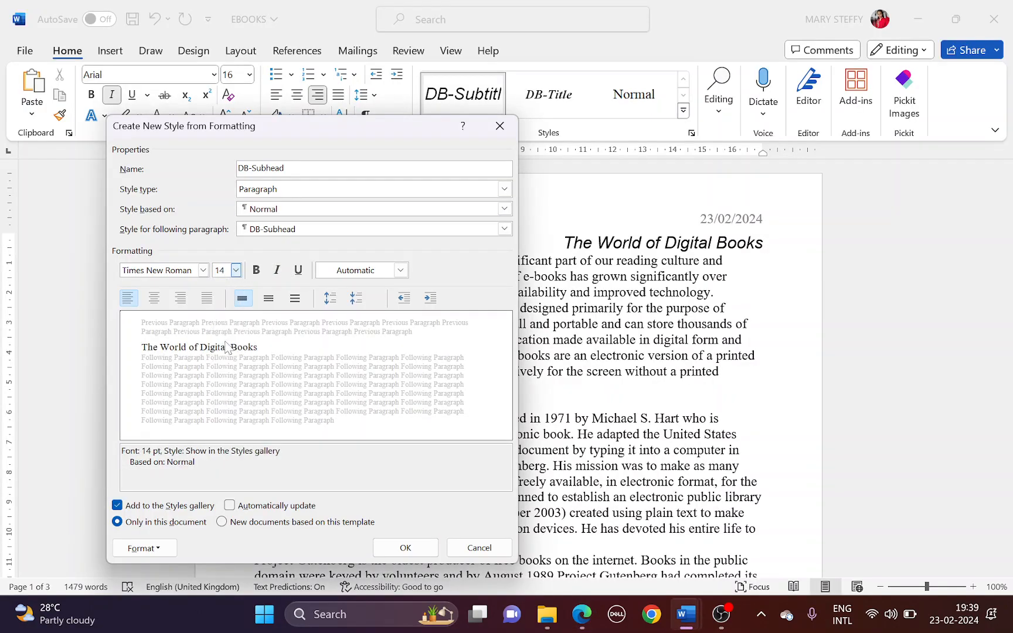
Make DB-Subhead centred and bold
{"action": "key", "text": "alt+Tab"}
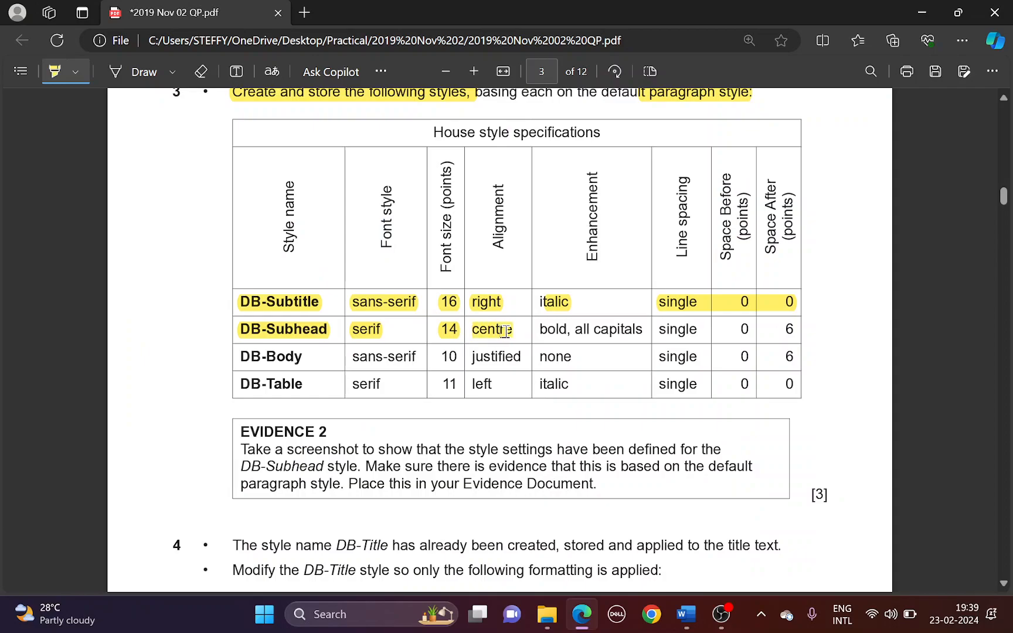
{"action": "key", "text": "alt+Tab"}
{"action": "left_click", "coordinate": [154, 299]}
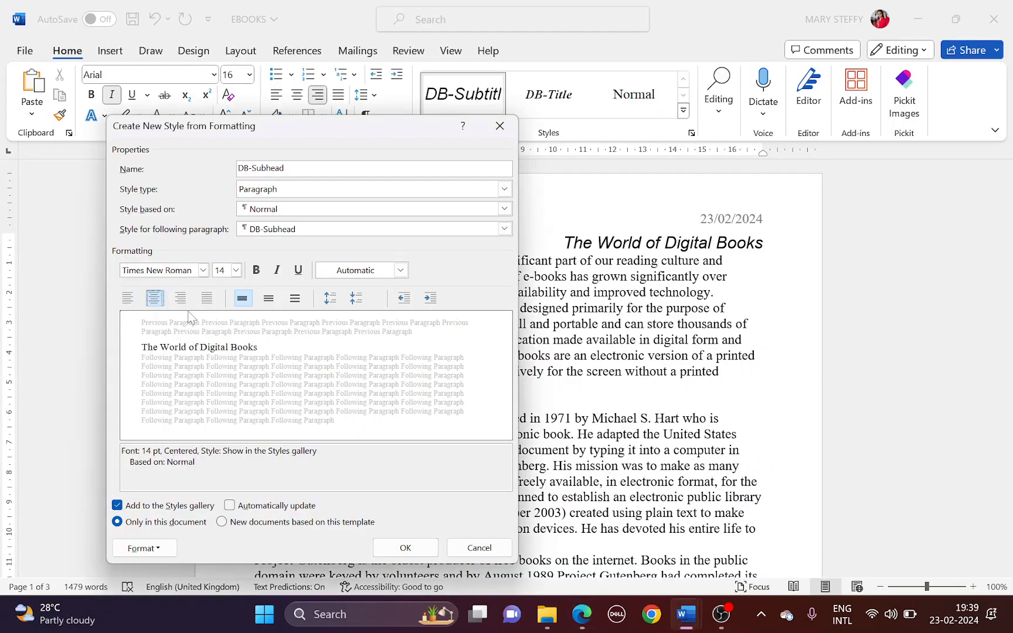
{"action": "key", "text": "alt+Tab"}
{"action": "left_click_drag", "start_coordinate": [543, 328], "coordinate": [644, 327]}
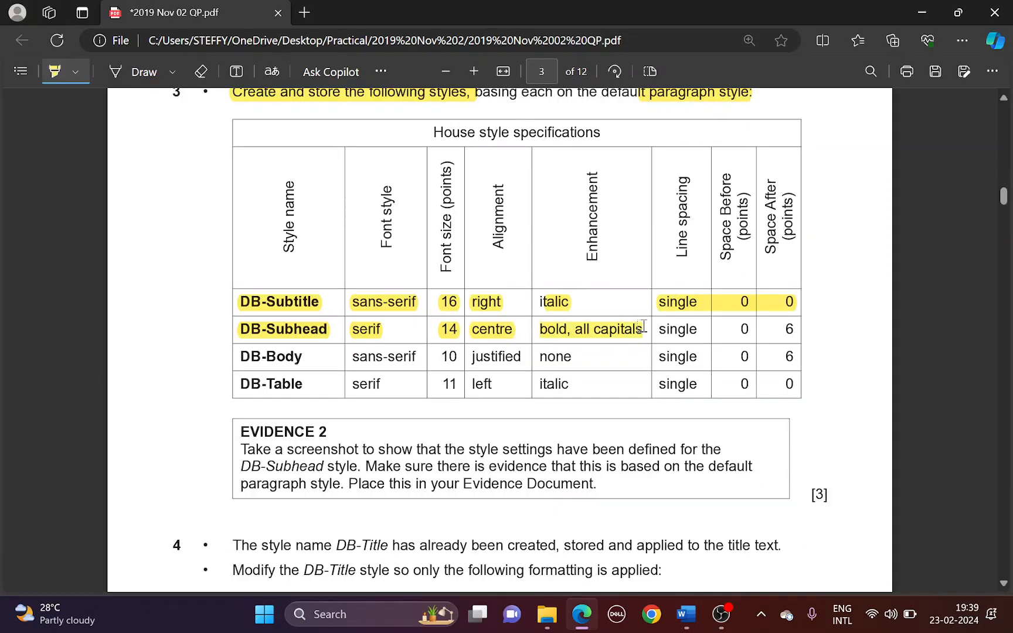
{"action": "key", "text": "alt+Tab"}
{"action": "left_click", "coordinate": [256, 270]}
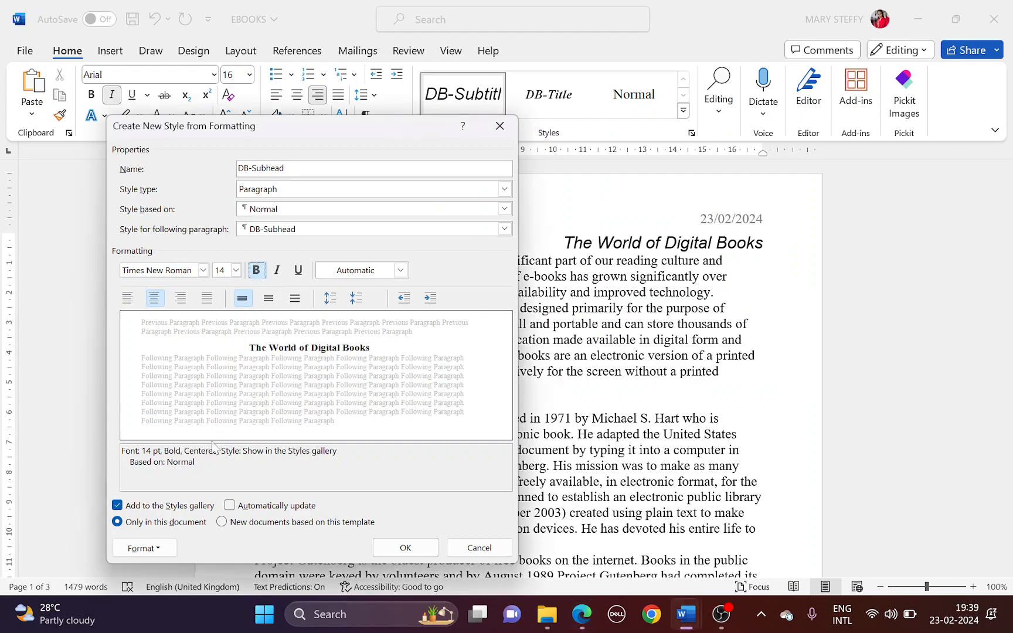
Turn on All caps in the DB-Subhead font settings
{"action": "left_click", "coordinate": [161, 551]}
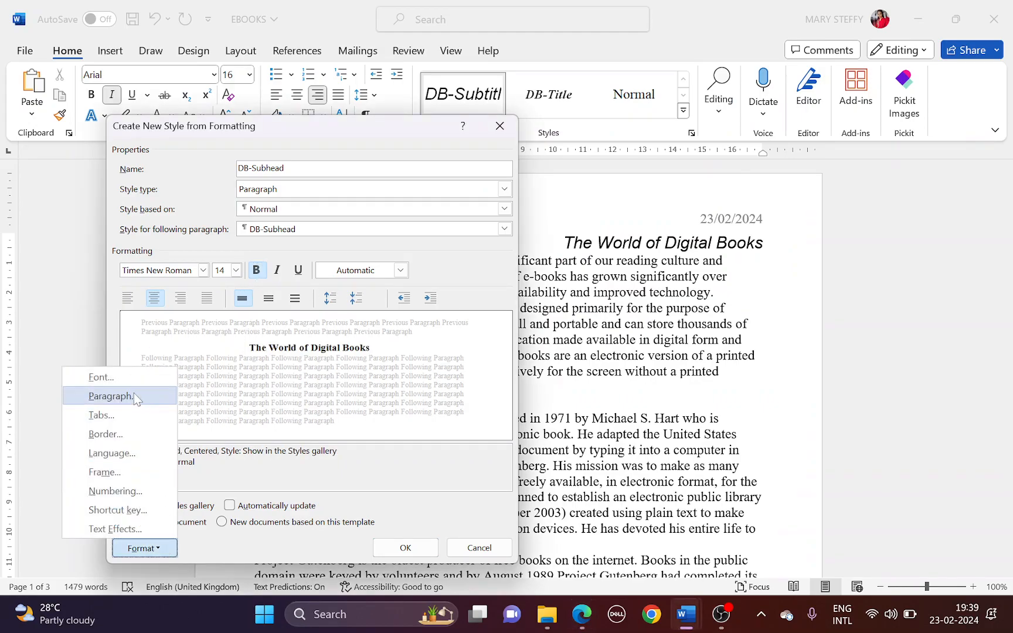
{"action": "left_click", "coordinate": [132, 378]}
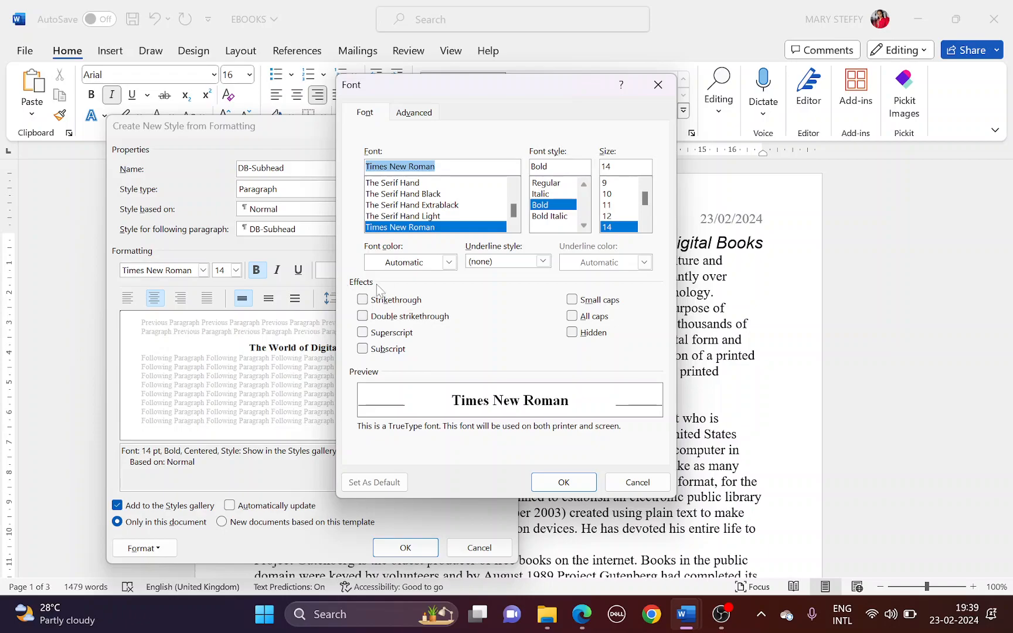
{"action": "left_click", "coordinate": [572, 317]}
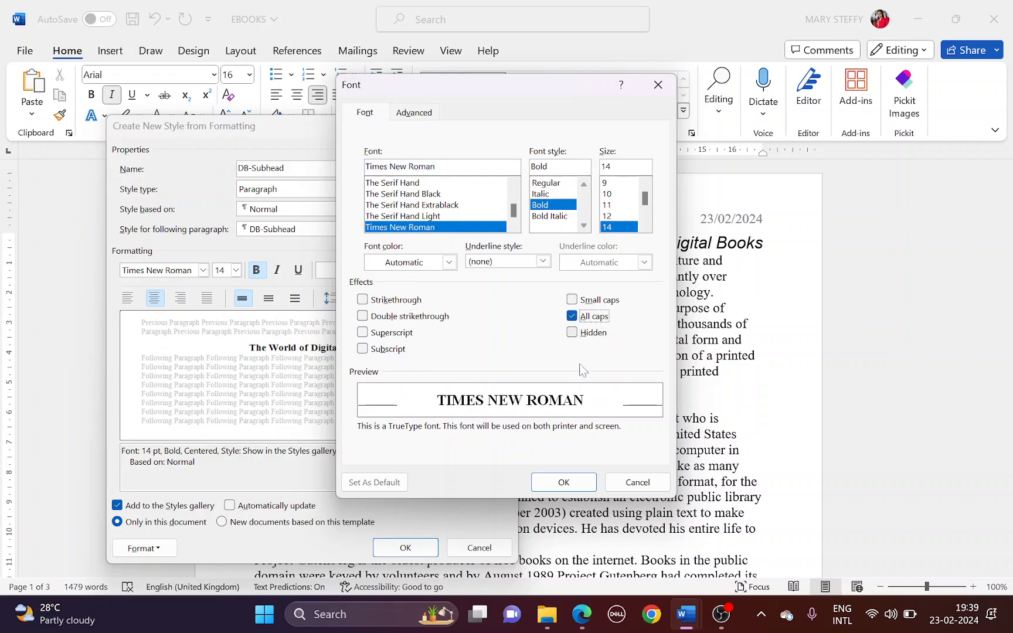
{"action": "left_click", "coordinate": [559, 482]}
Set DB-Subhead's space after to 6 pt and save the style
{"action": "key", "text": "alt+Tab"}
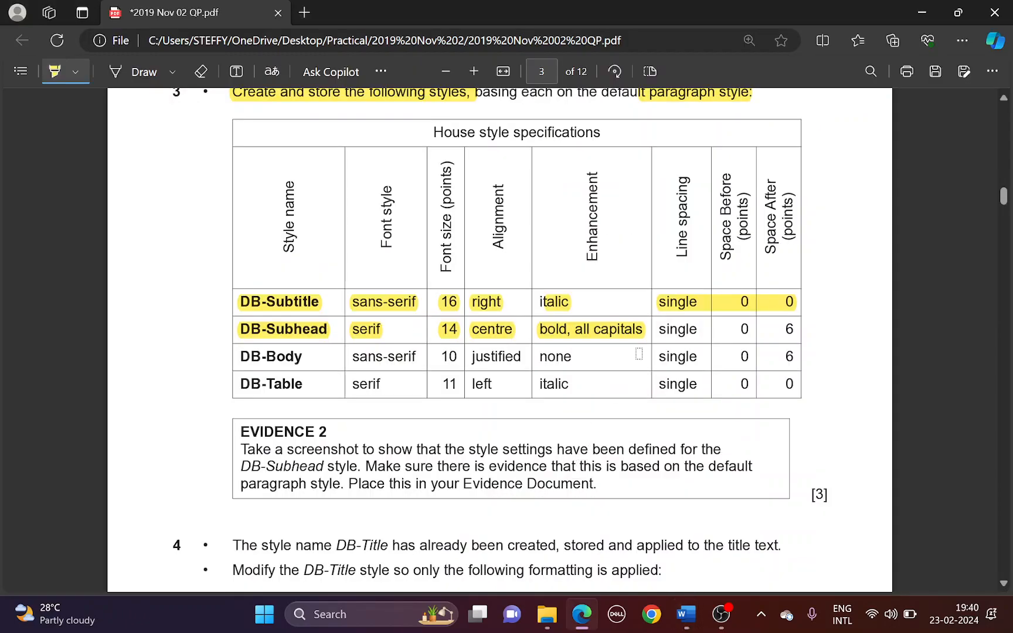
{"action": "left_click_drag", "start_coordinate": [660, 333], "coordinate": [796, 319]}
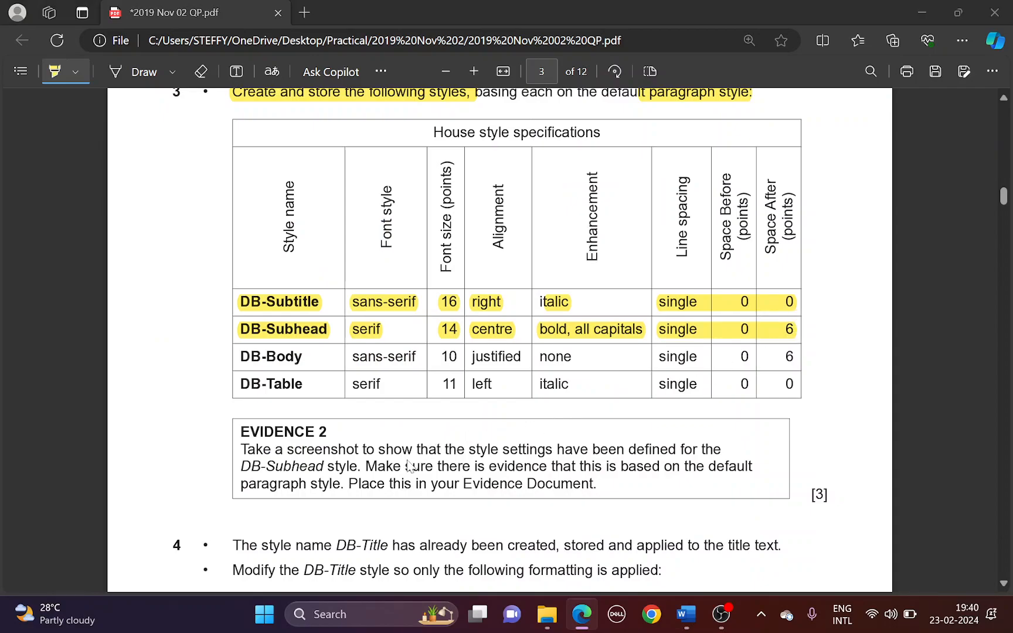
{"action": "key", "text": "alt+Tab"}
{"action": "left_click", "coordinate": [173, 545]}
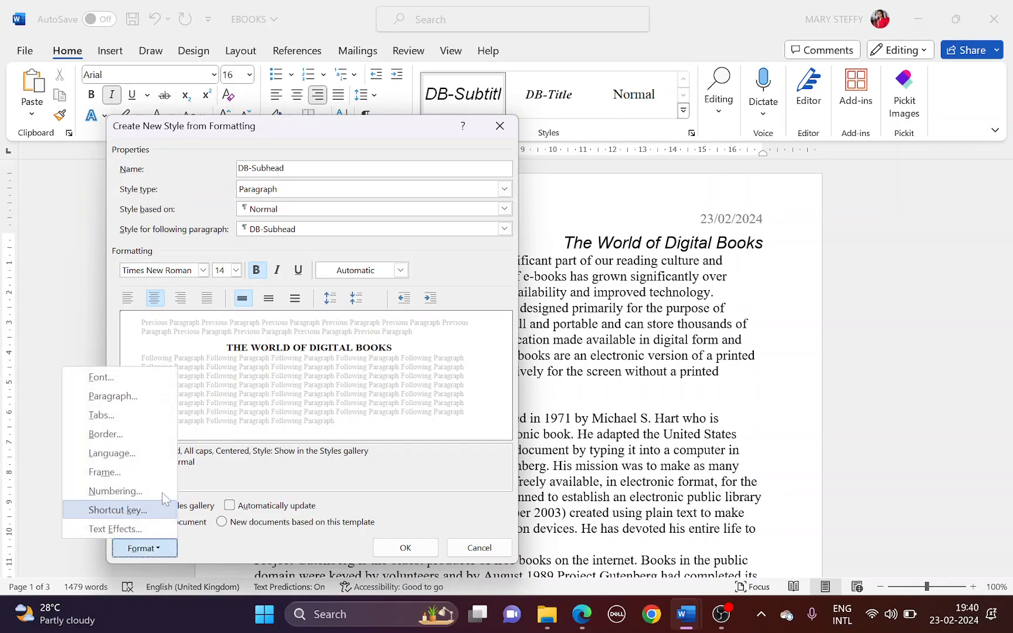
{"action": "left_click", "coordinate": [129, 396]}
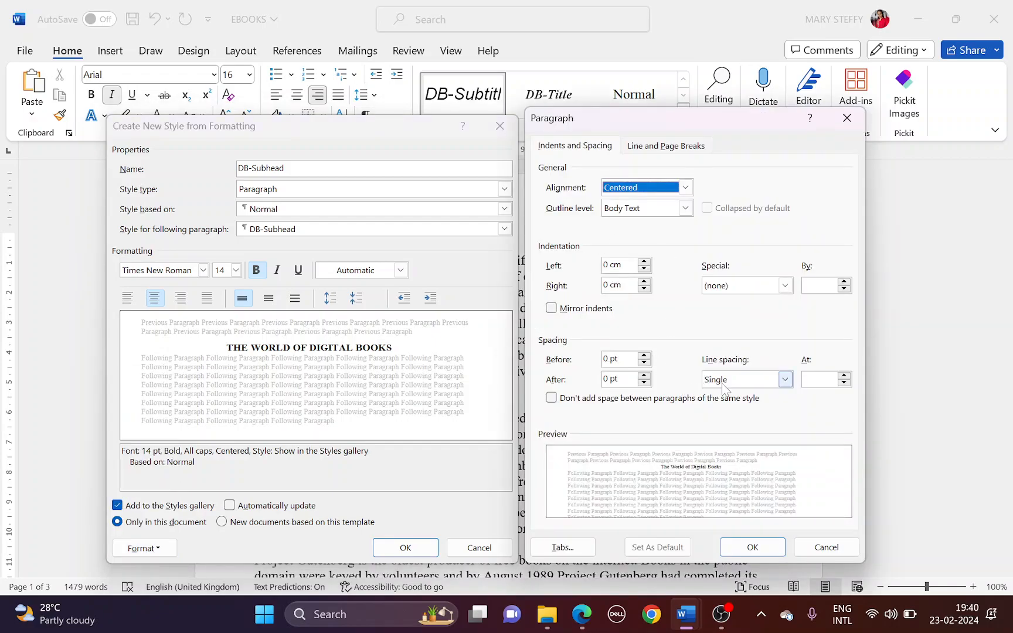
{"action": "left_click", "coordinate": [644, 376]}
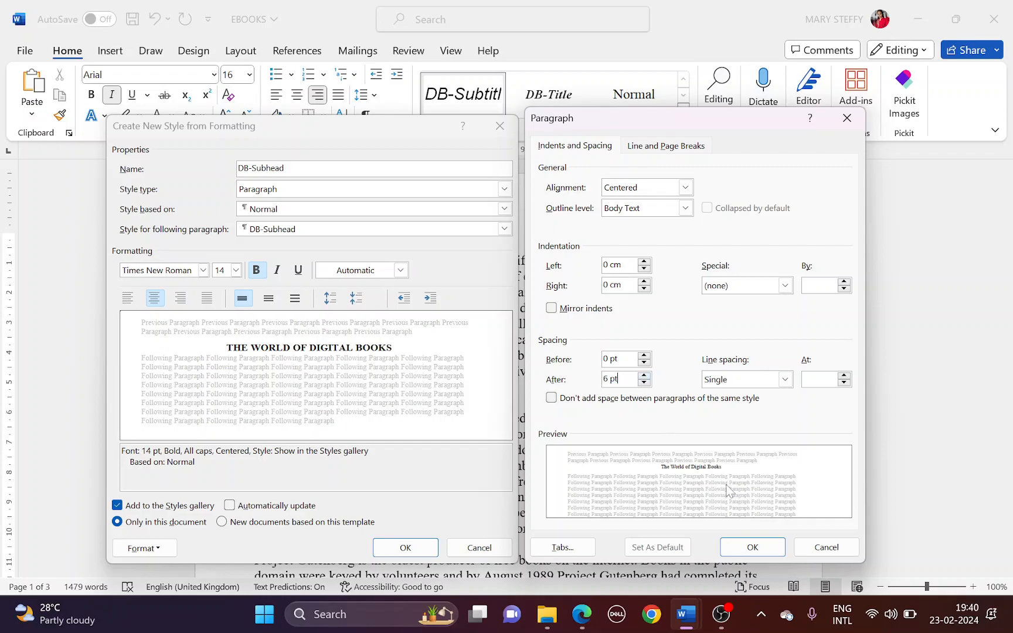
{"action": "left_click", "coordinate": [750, 547]}
{"action": "left_click", "coordinate": [420, 553]}
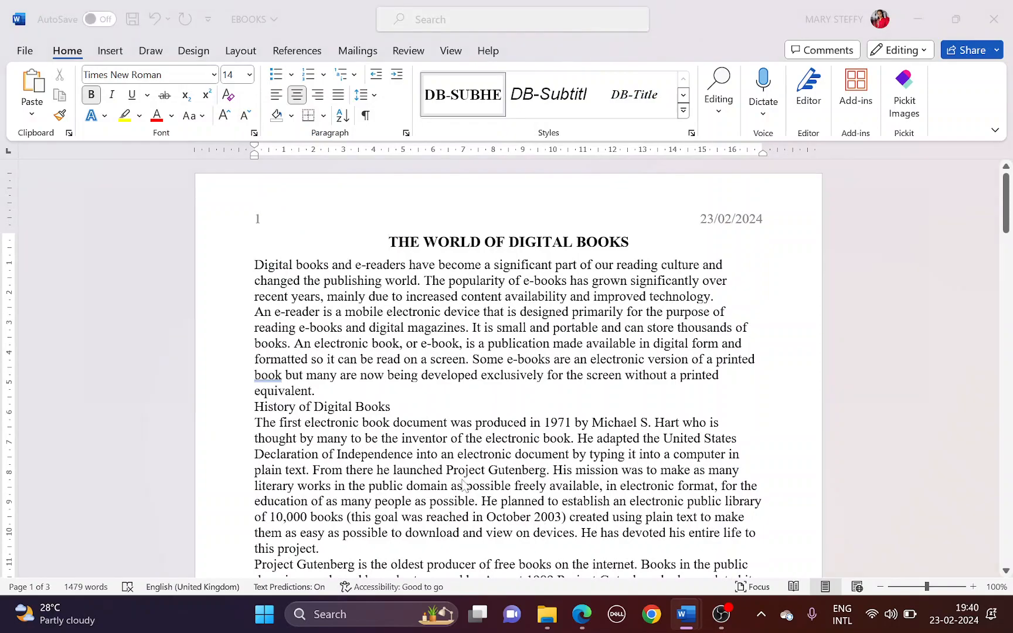
Highlight DB-Body in the spec as the next style to create
{"action": "key", "text": "alt+Tab"}
{"action": "left_click_drag", "start_coordinate": [242, 357], "coordinate": [307, 358]}
{"action": "key", "text": "alt+Tab"}
Start a new paragraph style named DB-Body, based on Normal
{"action": "left_click", "coordinate": [682, 112]}
{"action": "left_click", "coordinate": [582, 181]}
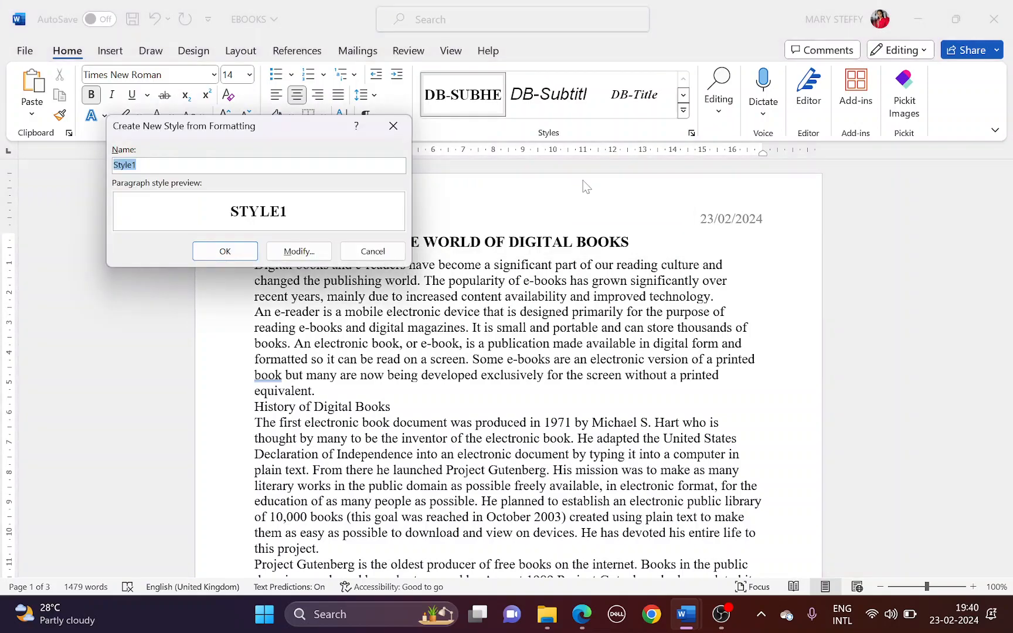
{"action": "type", "text": "DB-Body"}
{"action": "left_click", "coordinate": [297, 250]}
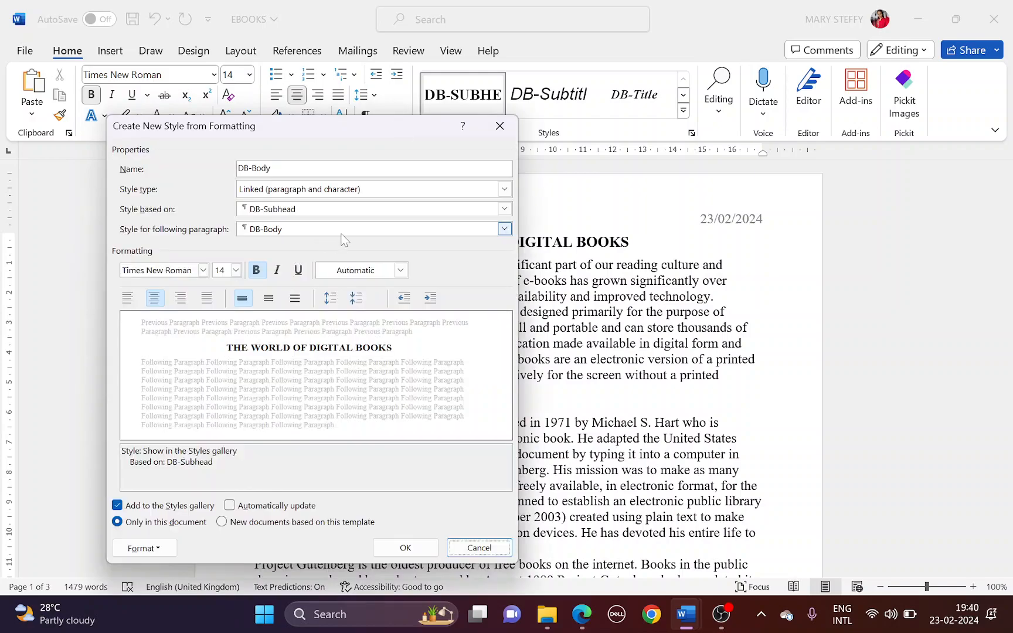
{"action": "left_click", "coordinate": [355, 193]}
{"action": "left_click", "coordinate": [350, 204]}
{"action": "left_click", "coordinate": [345, 211]}
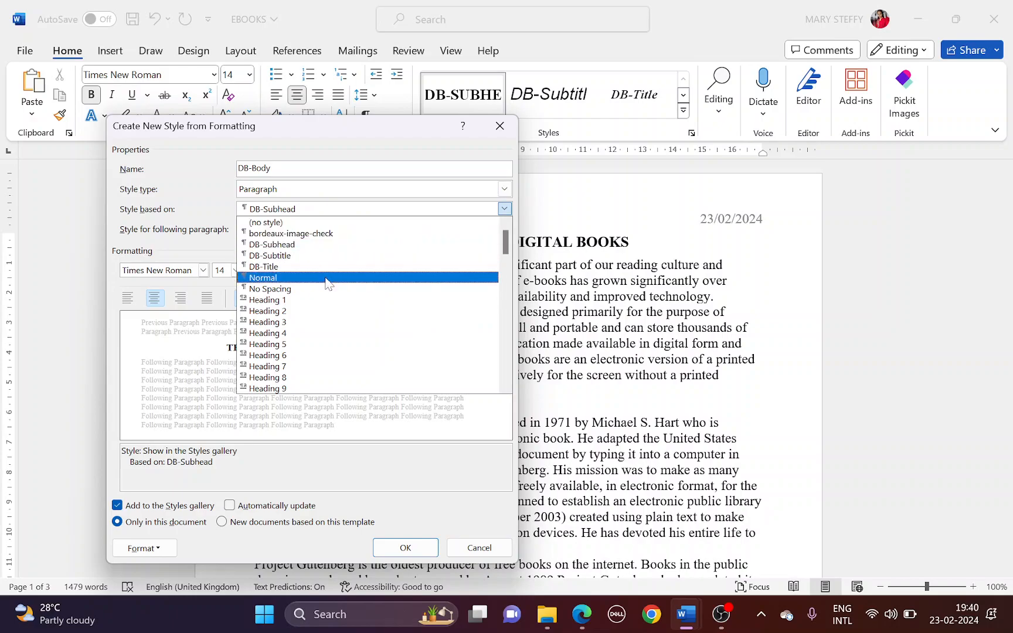
{"action": "left_click", "coordinate": [328, 282]}
{"action": "key", "text": "alt+Tab"}
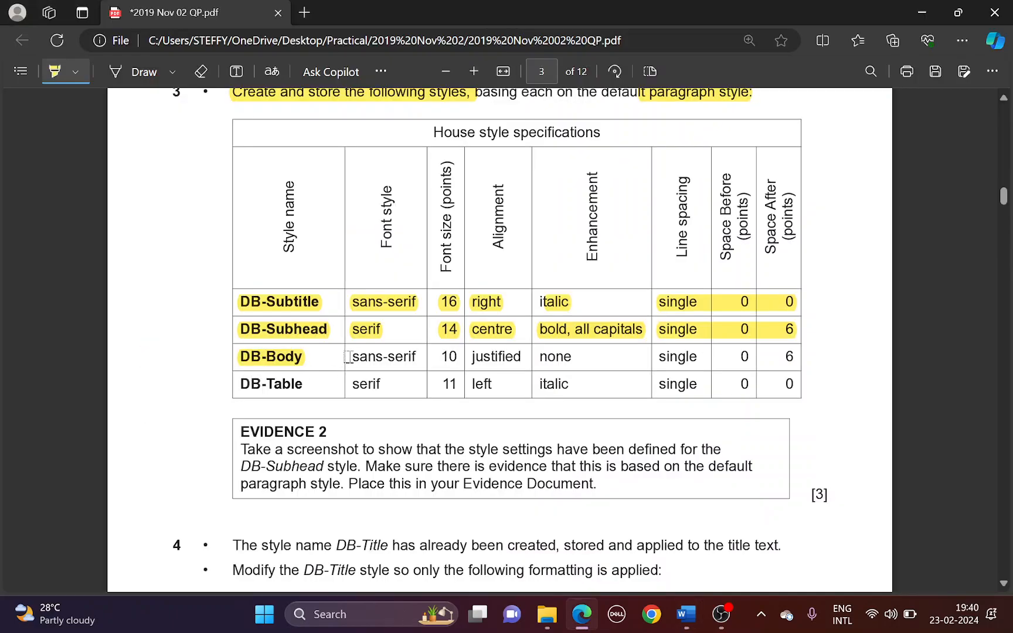
{"action": "key", "text": "alt+Tab"}
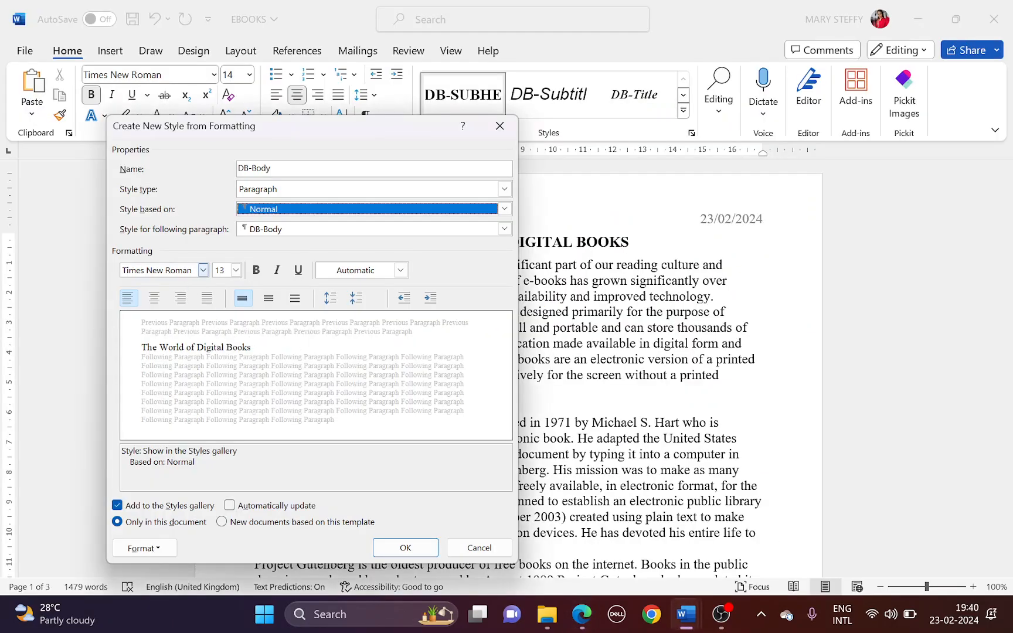
Give DB-Body Arial 10 pt font with justified alignment
{"action": "left_click", "coordinate": [200, 273]}
{"action": "left_click", "coordinate": [203, 270]}
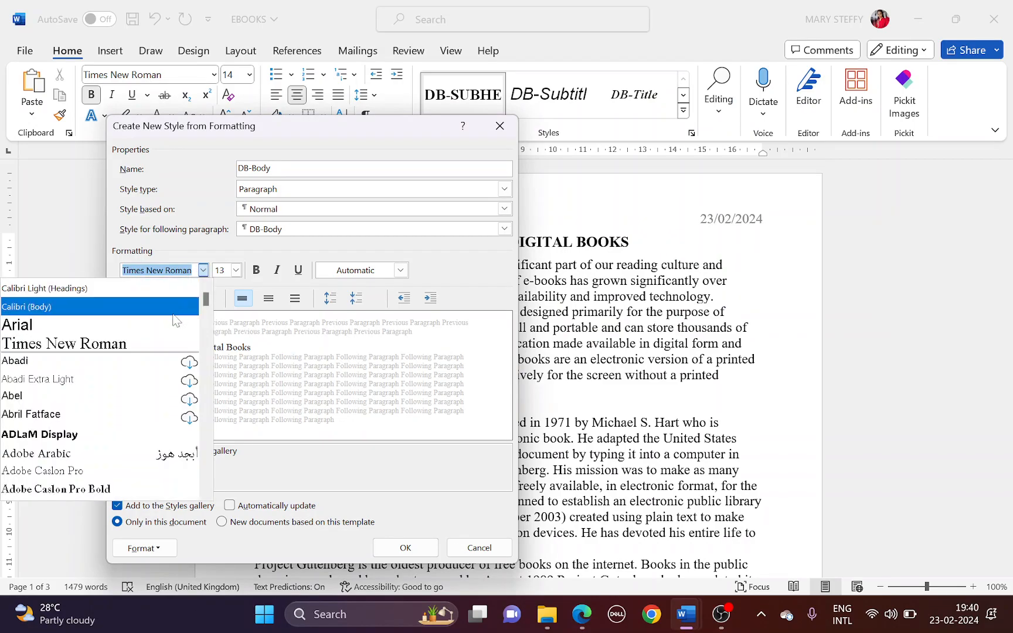
{"action": "left_click", "coordinate": [35, 325]}
{"action": "key", "text": "alt+Tab"}
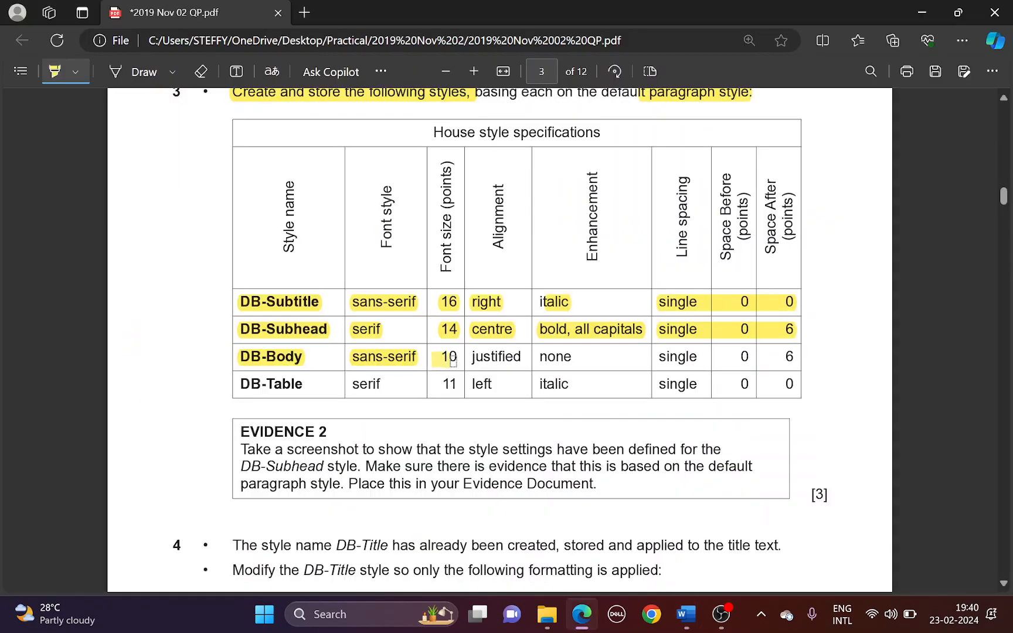
{"action": "key", "text": "alt+Tab"}
{"action": "left_click", "coordinate": [235, 270]}
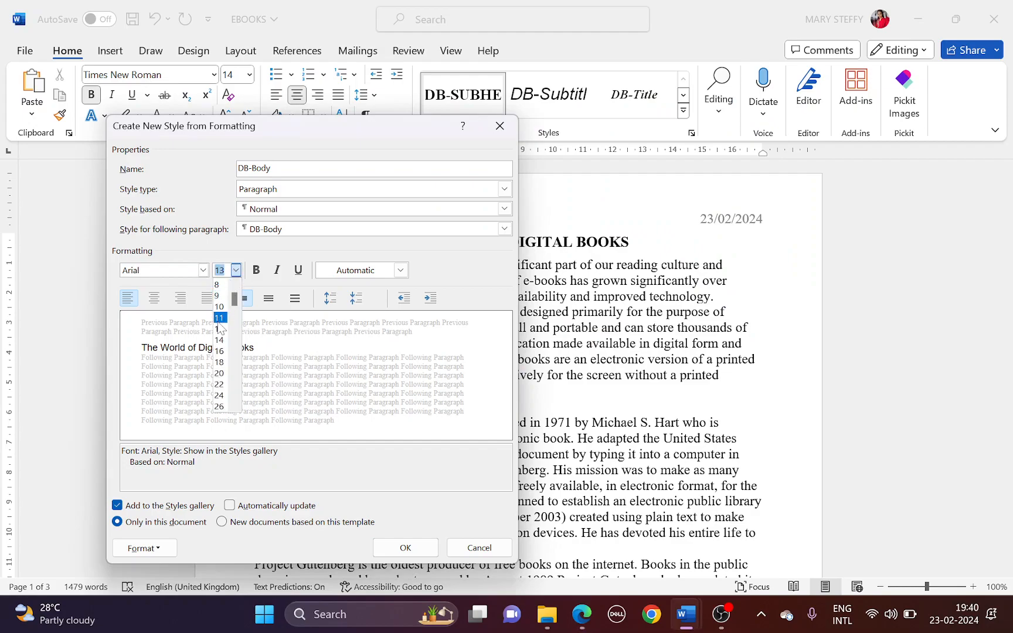
{"action": "left_click", "coordinate": [226, 302]}
{"action": "key", "text": "alt+Tab"}
{"action": "left_click_drag", "start_coordinate": [471, 358], "coordinate": [527, 359]}
{"action": "key", "text": "alt+Tab"}
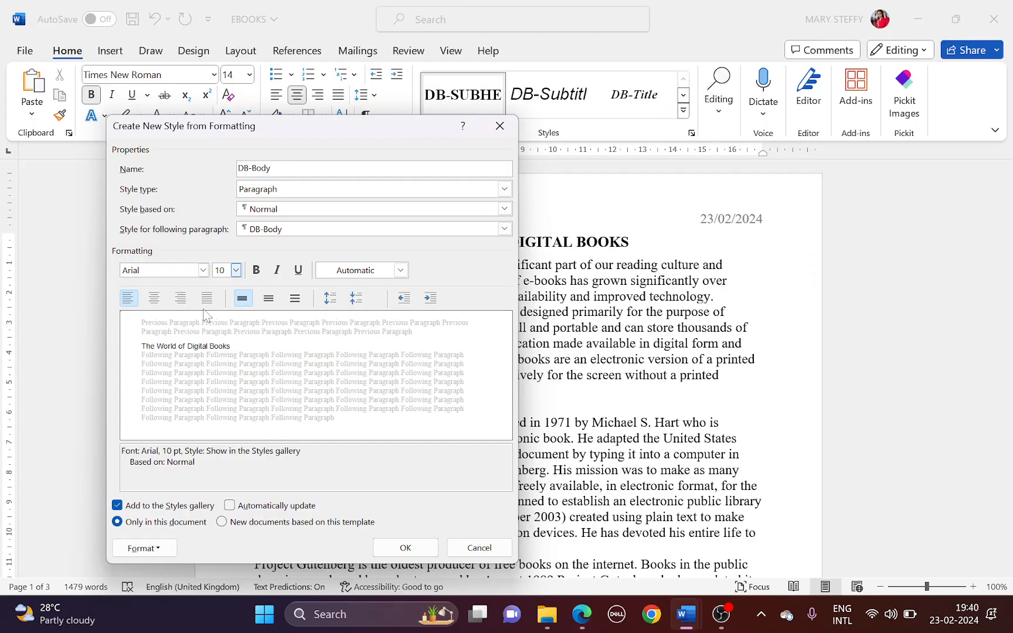
{"action": "left_click", "coordinate": [209, 300]}
Check DB-Body's paragraph spacing settings, then save the style and apply it to the title
{"action": "key", "text": "alt+Tab"}
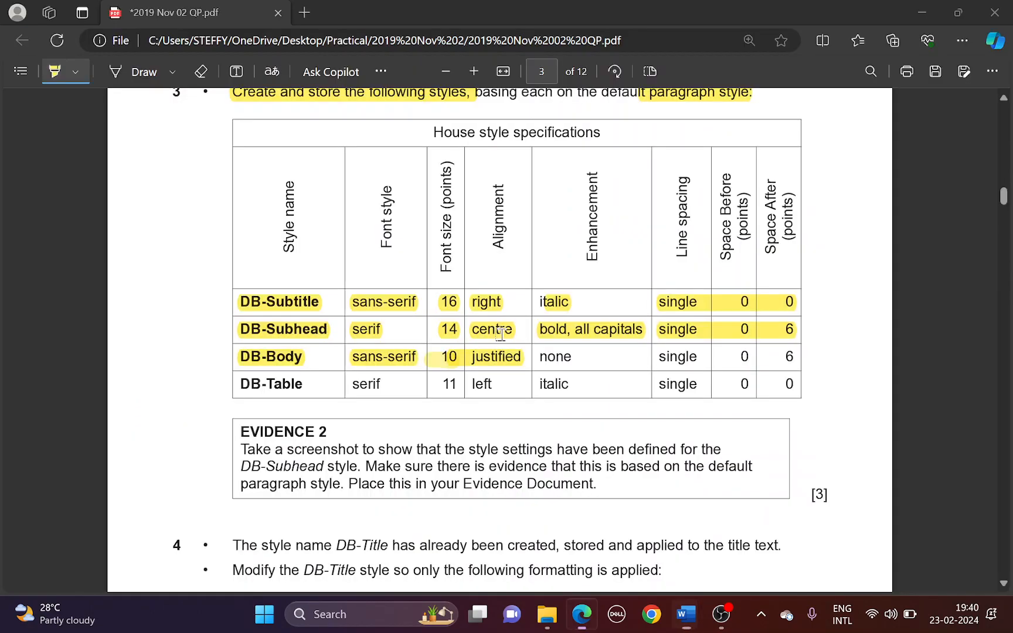
{"action": "left_click_drag", "start_coordinate": [556, 357], "coordinate": [566, 358]}
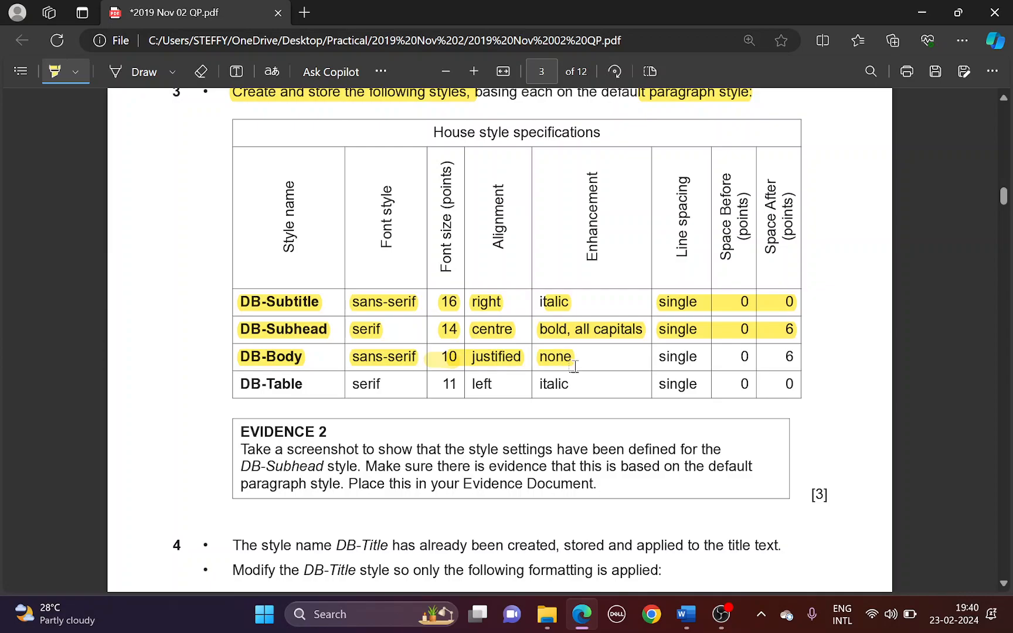
{"action": "left_click_drag", "start_coordinate": [659, 357], "coordinate": [787, 360]}
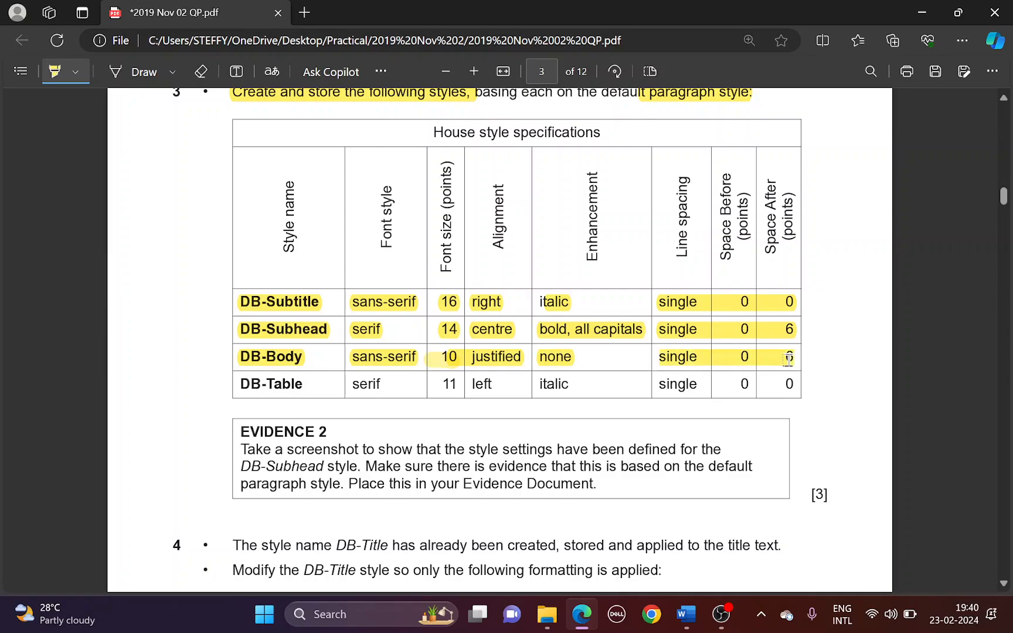
{"action": "key", "text": "alt+Tab"}
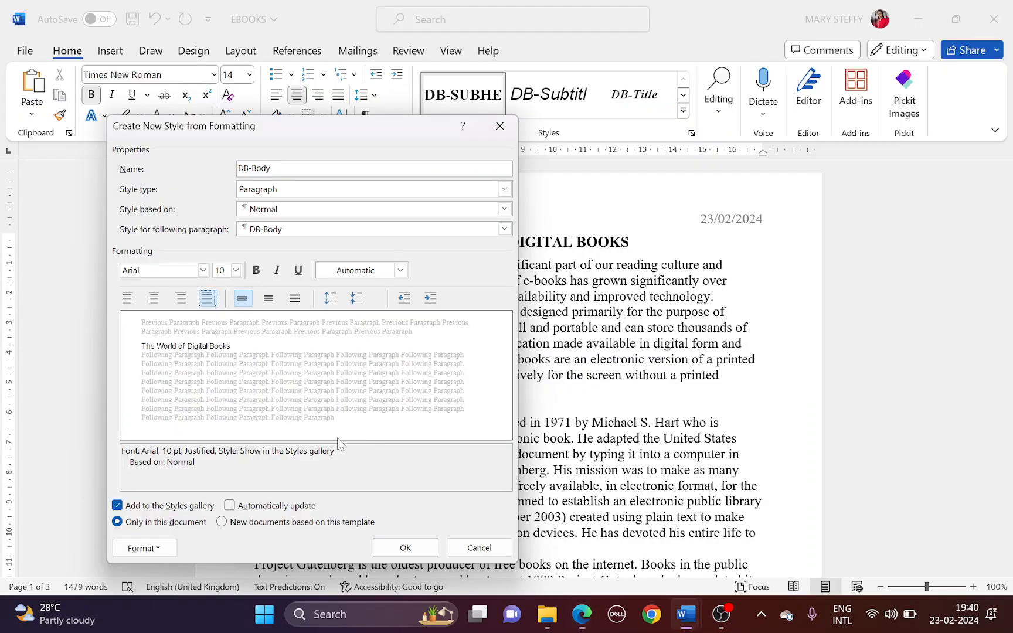
{"action": "left_click", "coordinate": [165, 549]}
{"action": "left_click", "coordinate": [136, 397]}
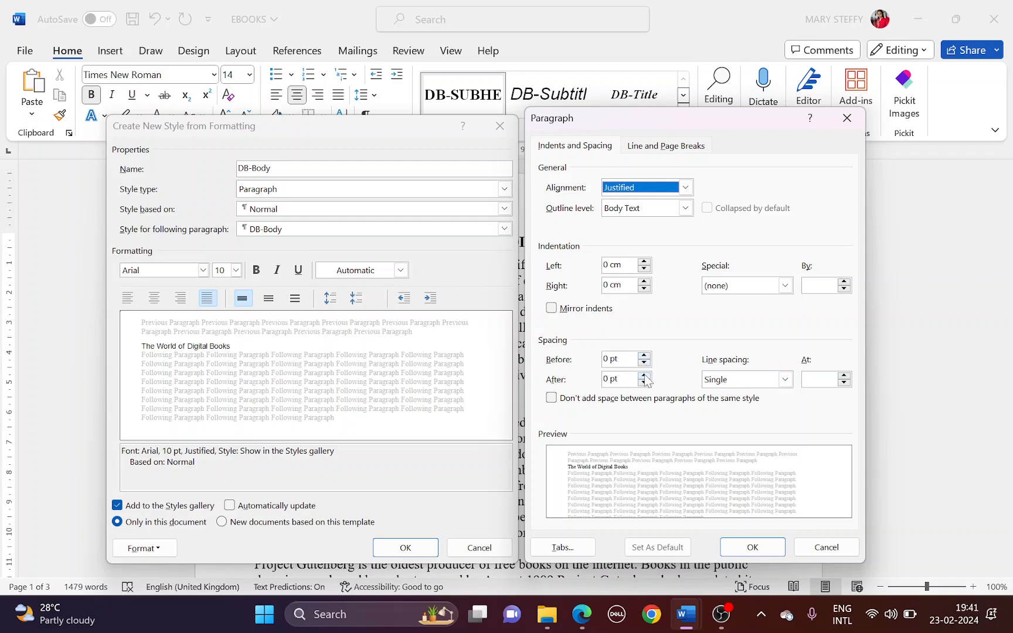
{"action": "left_click", "coordinate": [752, 547]}
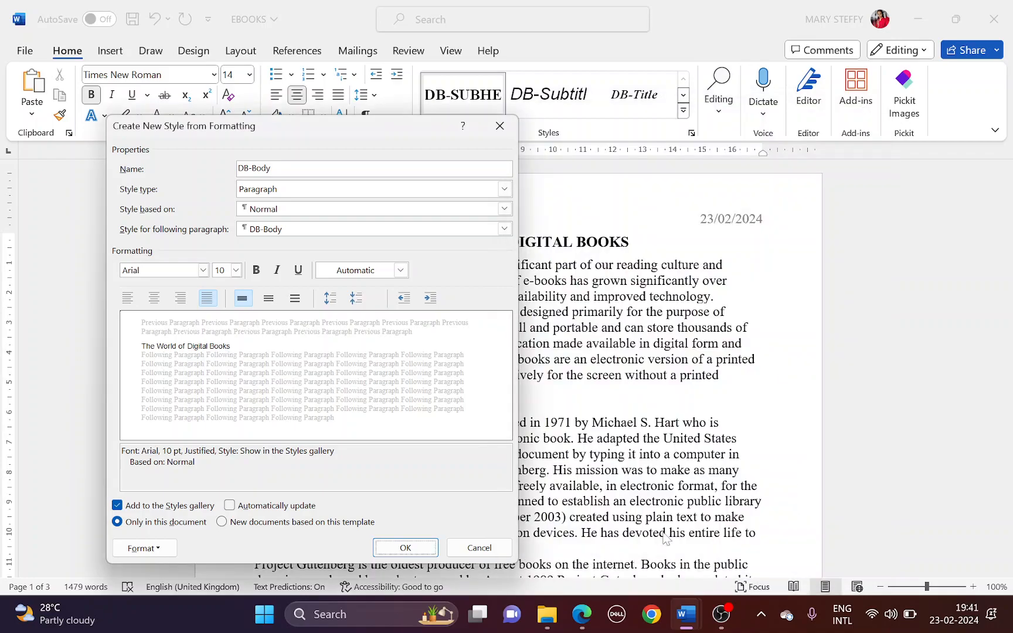
{"action": "left_click", "coordinate": [405, 547]}
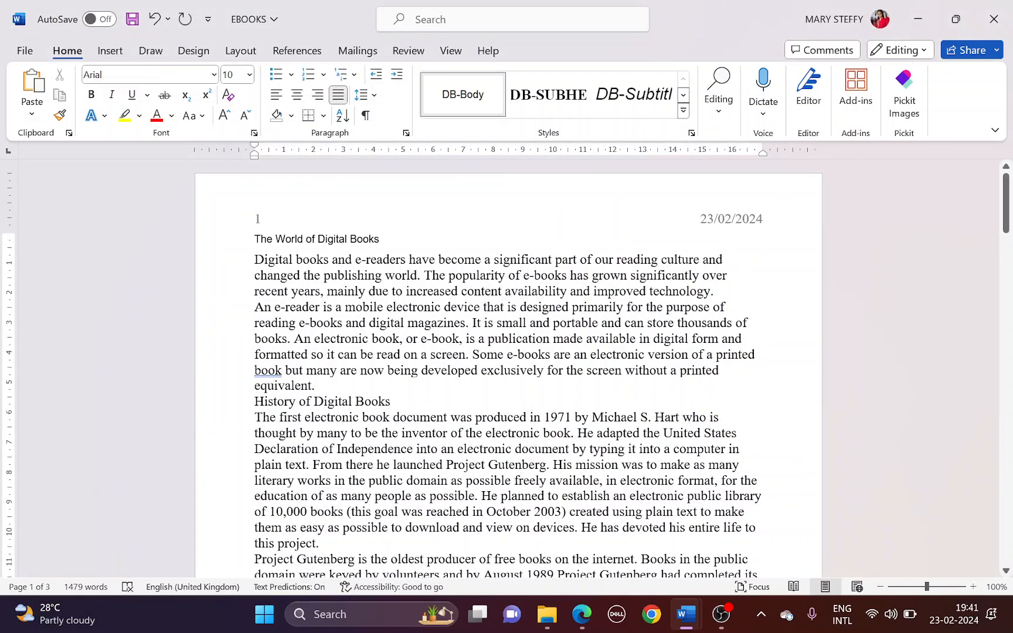
Start a new paragraph style named DB-Table, based on Normal
{"action": "key", "text": "alt+Tab"}
{"action": "left_click_drag", "start_coordinate": [238, 383], "coordinate": [306, 384]}
{"action": "key", "text": "alt+Tab"}
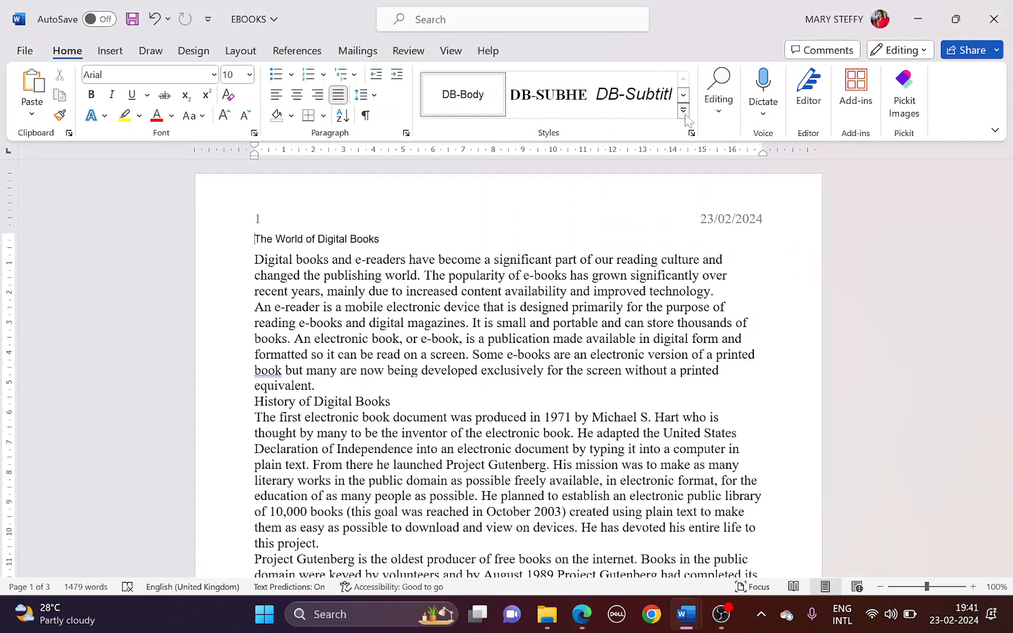
{"action": "left_click", "coordinate": [687, 121]}
{"action": "left_click", "coordinate": [578, 180]}
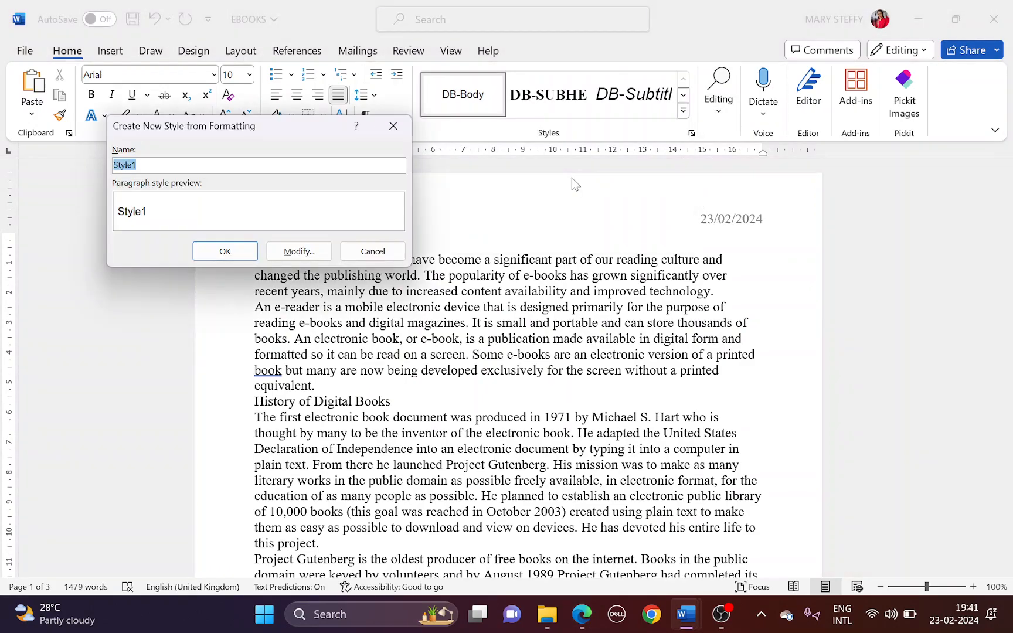
{"action": "type", "text": "DB-Table"}
{"action": "left_click", "coordinate": [296, 252]}
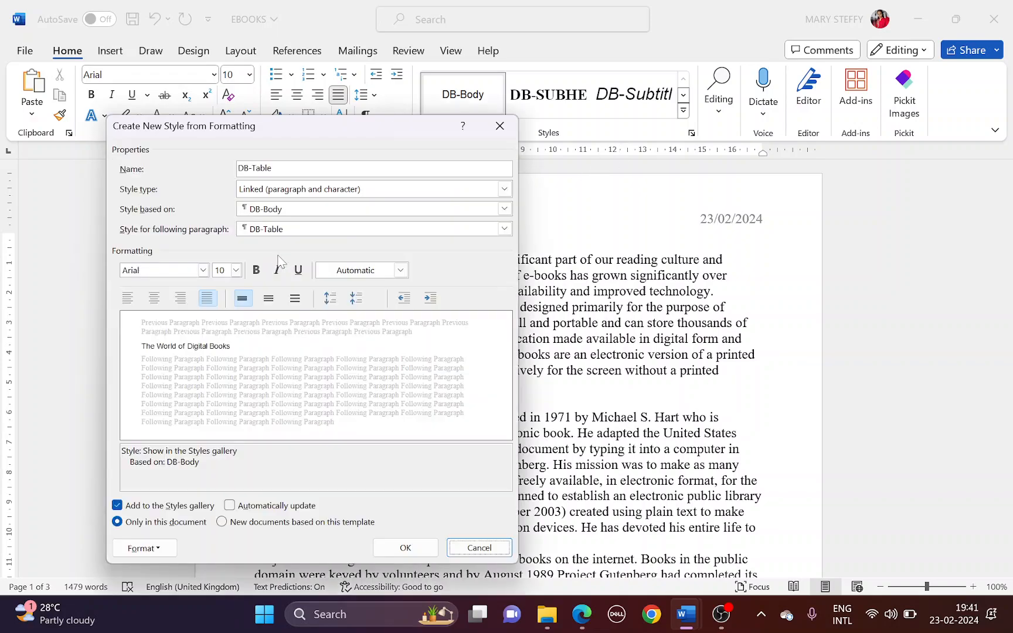
{"action": "left_click", "coordinate": [329, 191]}
{"action": "left_click", "coordinate": [327, 200]}
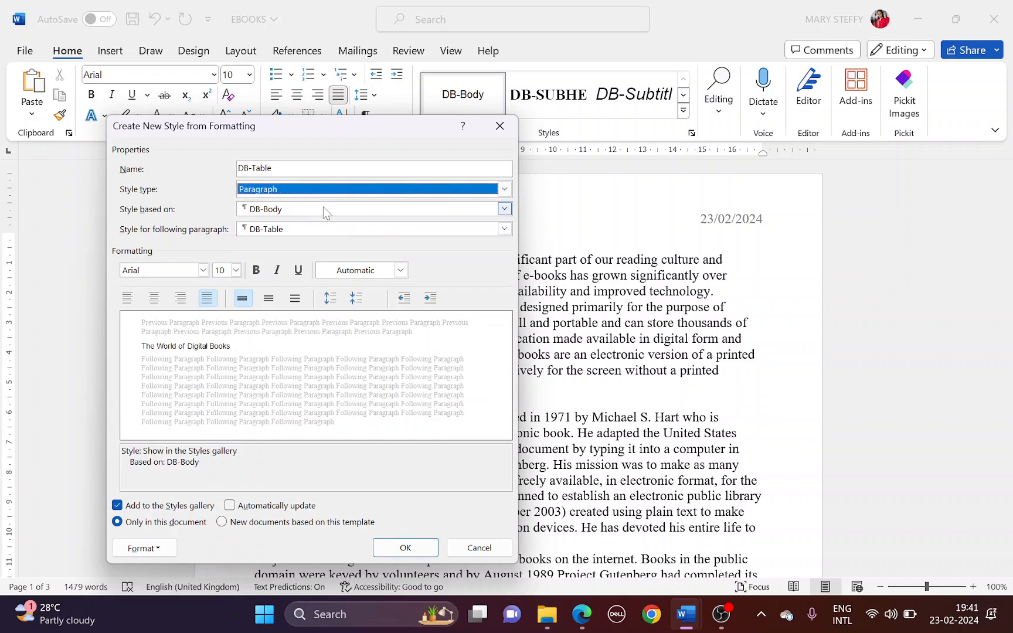
{"action": "left_click", "coordinate": [324, 215]}
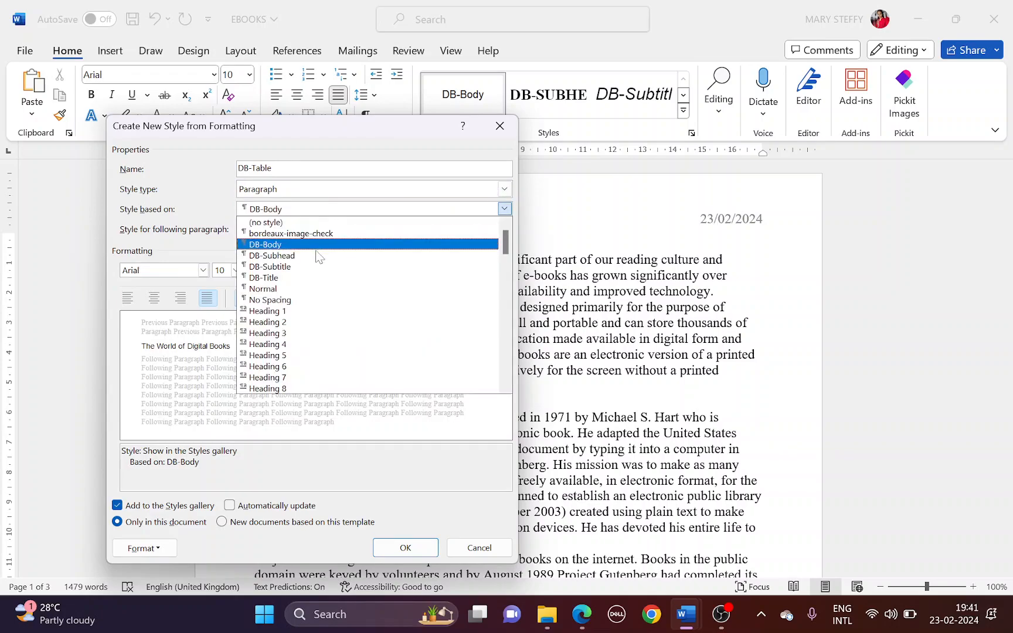
{"action": "left_click", "coordinate": [312, 287]}
Set DB-Table's font to 11 pt italic
{"action": "key", "text": "alt+Tab"}
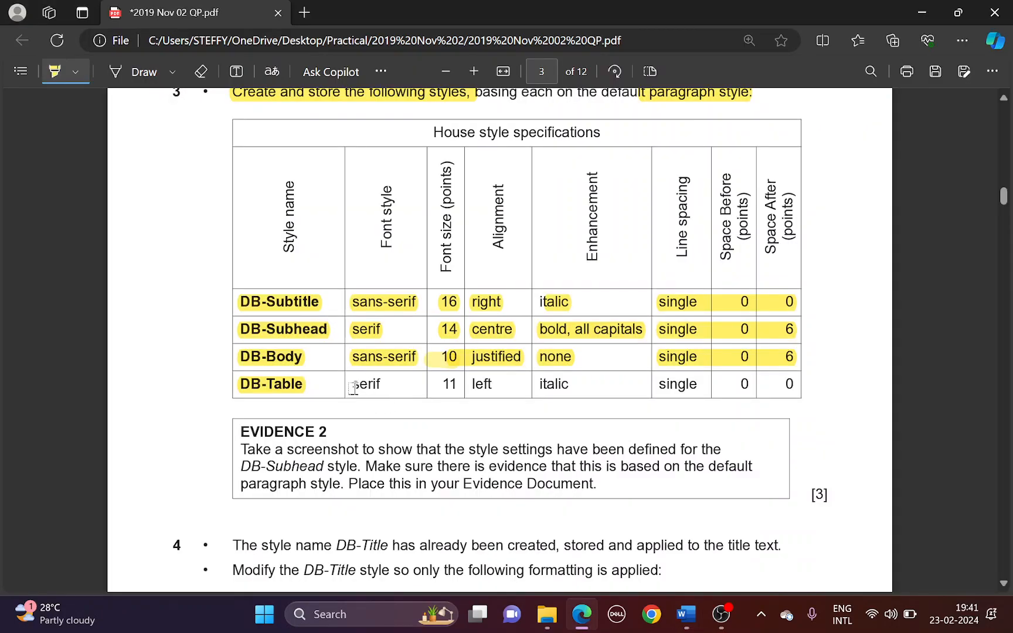
{"action": "key", "text": "alt+Tab"}
{"action": "key", "text": "alt+Tab"}
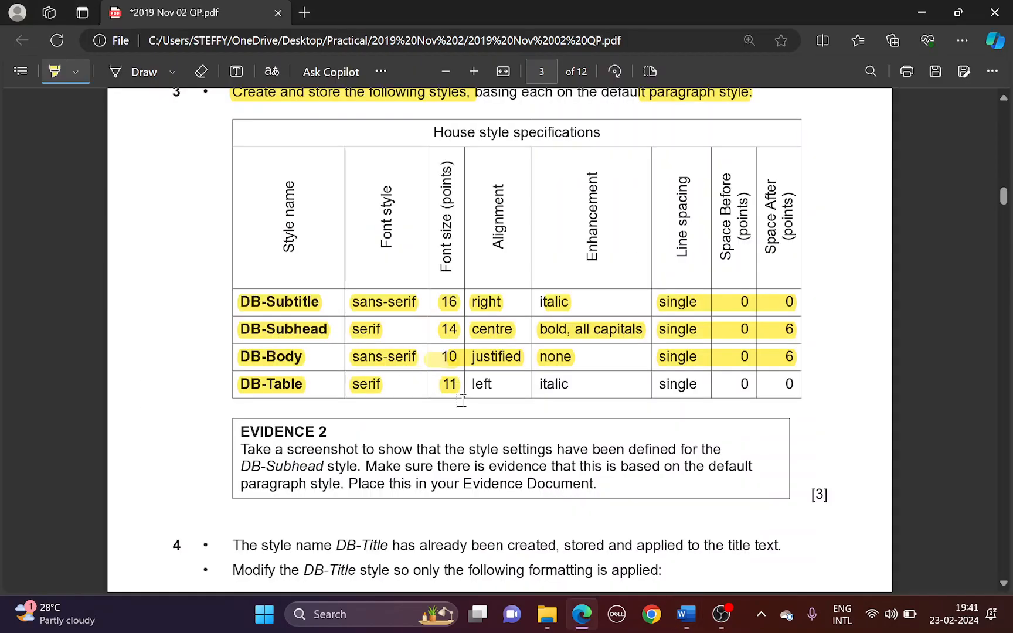
{"action": "key", "text": "alt+Tab"}
{"action": "left_click", "coordinate": [236, 270]}
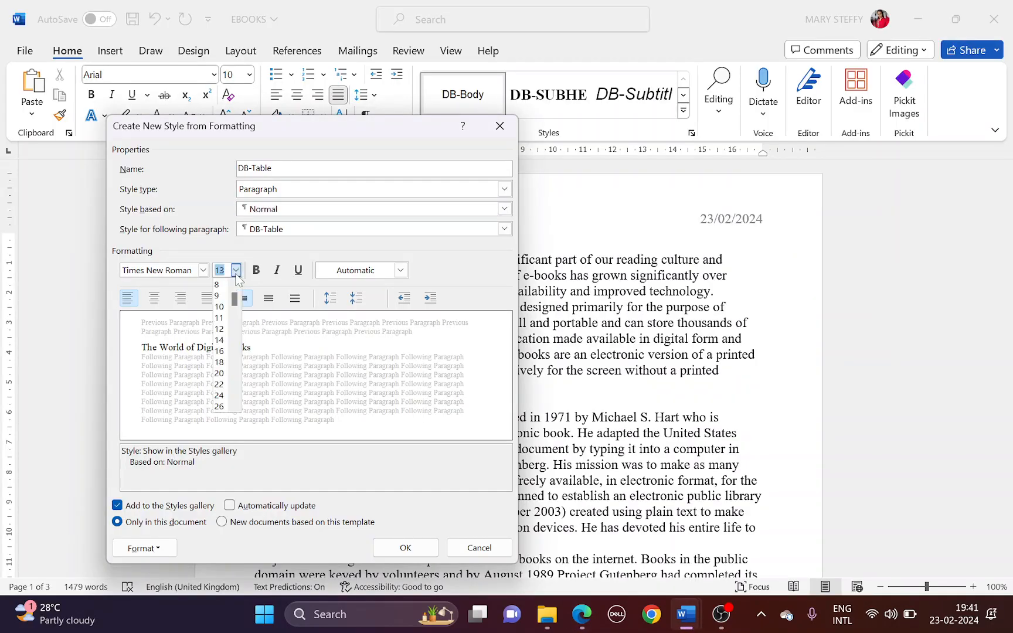
{"action": "left_click", "coordinate": [222, 317]}
{"action": "key", "text": "alt+Tab"}
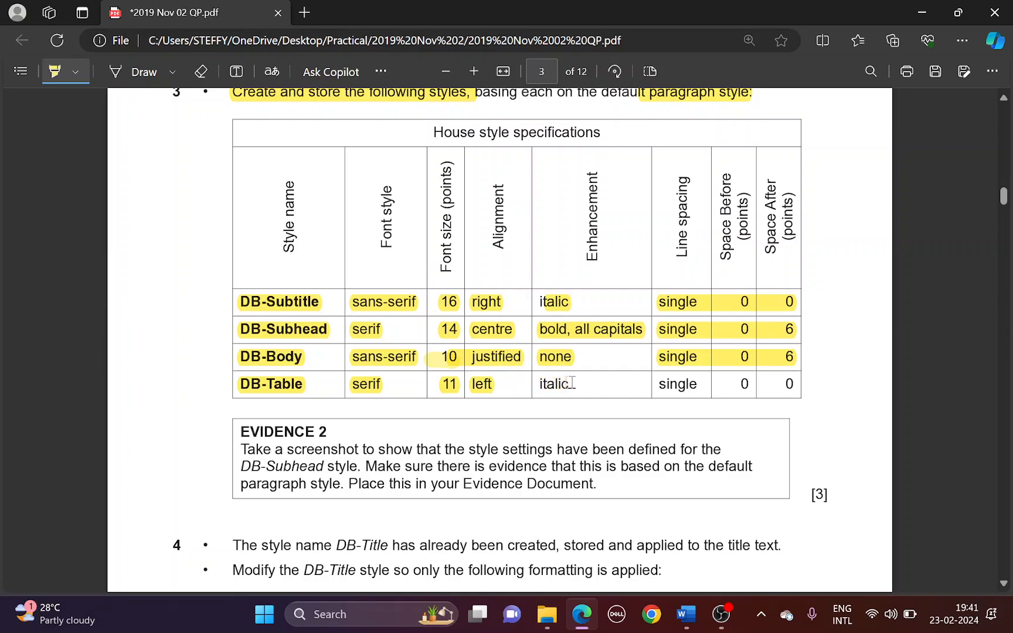
{"action": "key", "text": "alt+Tab"}
{"action": "left_click", "coordinate": [277, 270]}
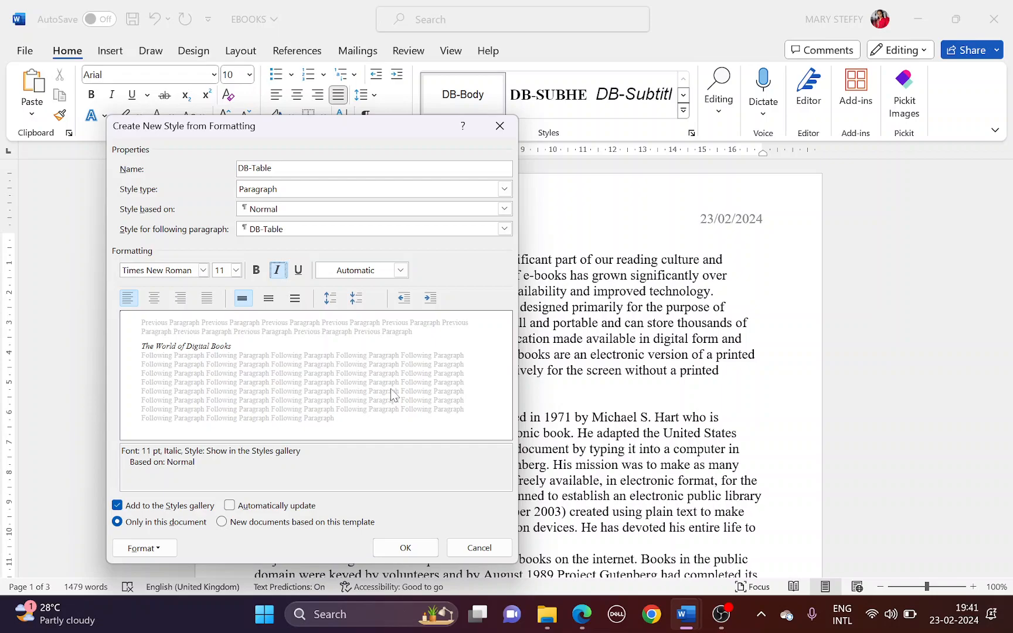
Confirm DB-Table's 0 pt paragraph spacing, finish the style and save EBOOKS.docx
{"action": "key", "text": "alt+Tab"}
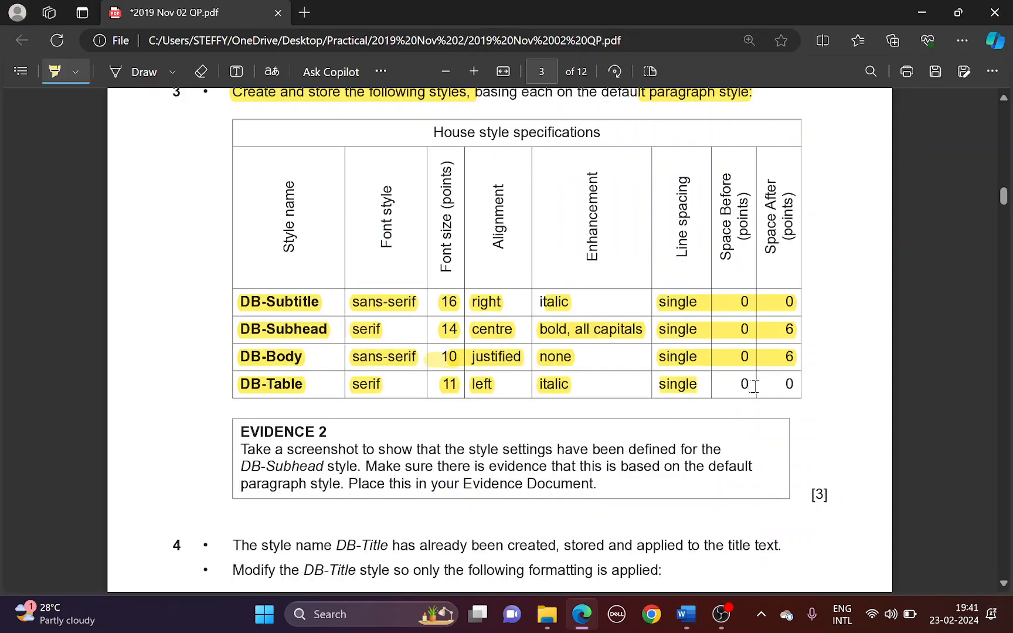
{"action": "left_click_drag", "start_coordinate": [747, 385], "coordinate": [785, 384]}
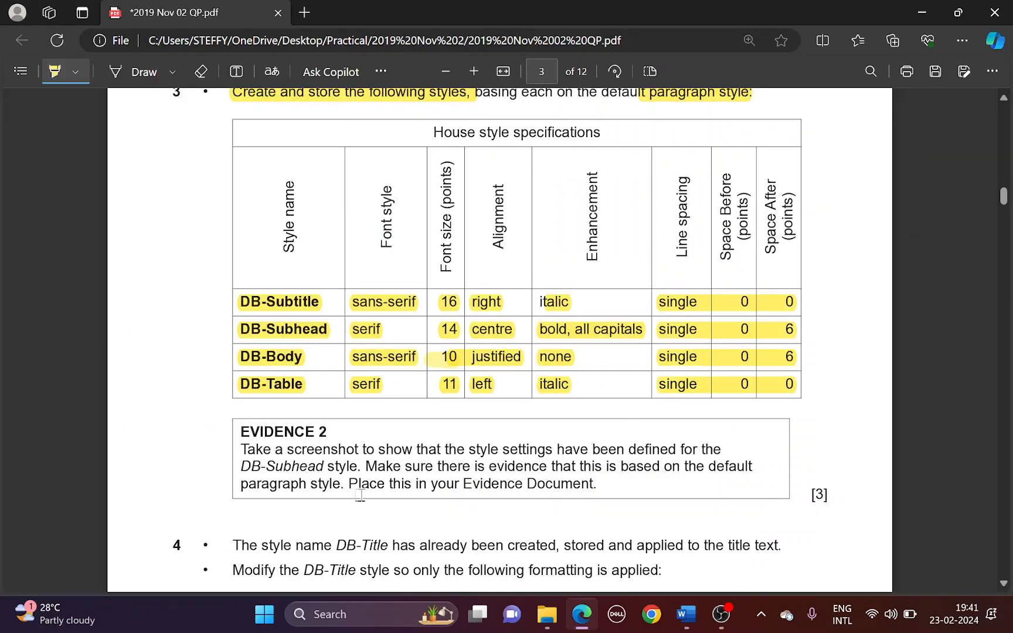
{"action": "key", "text": "alt+Tab"}
{"action": "left_click", "coordinate": [172, 549]}
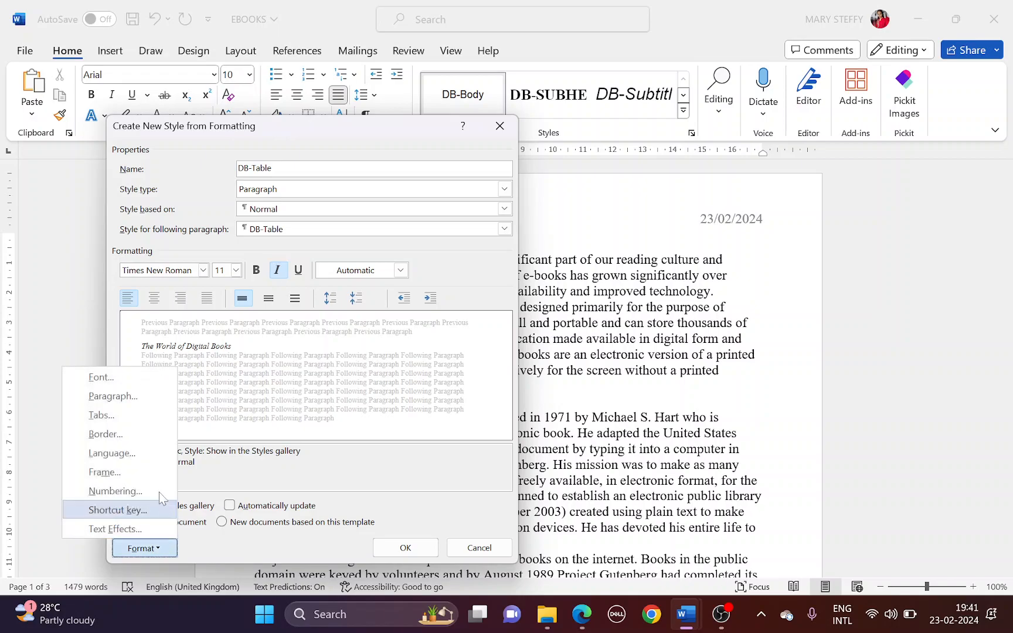
{"action": "left_click", "coordinate": [141, 395]}
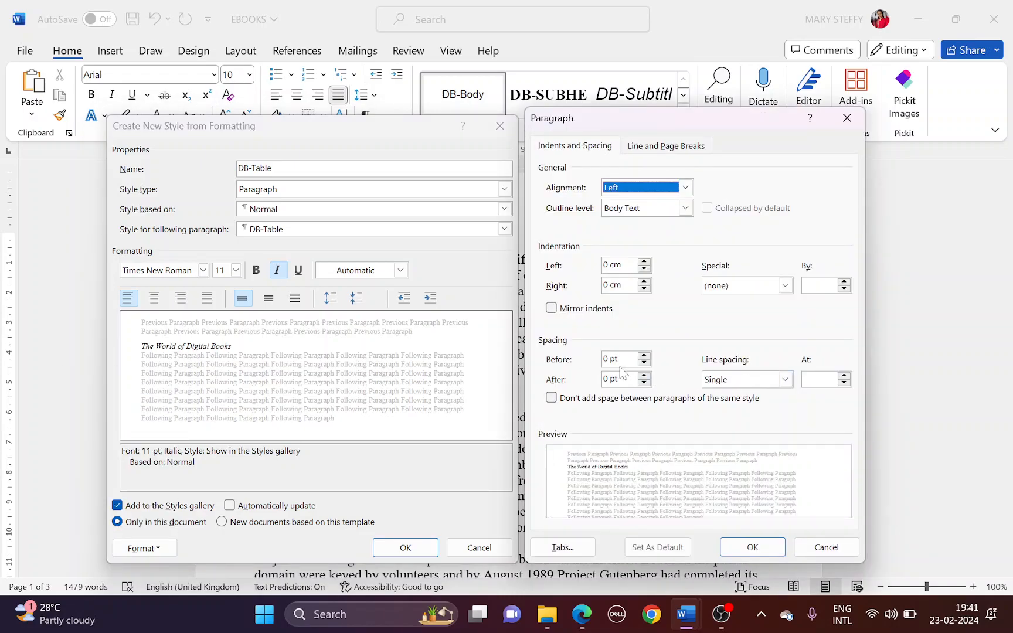
{"action": "left_click", "coordinate": [750, 546]}
{"action": "left_click", "coordinate": [431, 549]}
{"action": "key", "text": "ctrl+s"}
Review the Evidence 2 task: DB-Subhead, based on the default, paragraph style
{"action": "key", "text": "alt+Tab"}
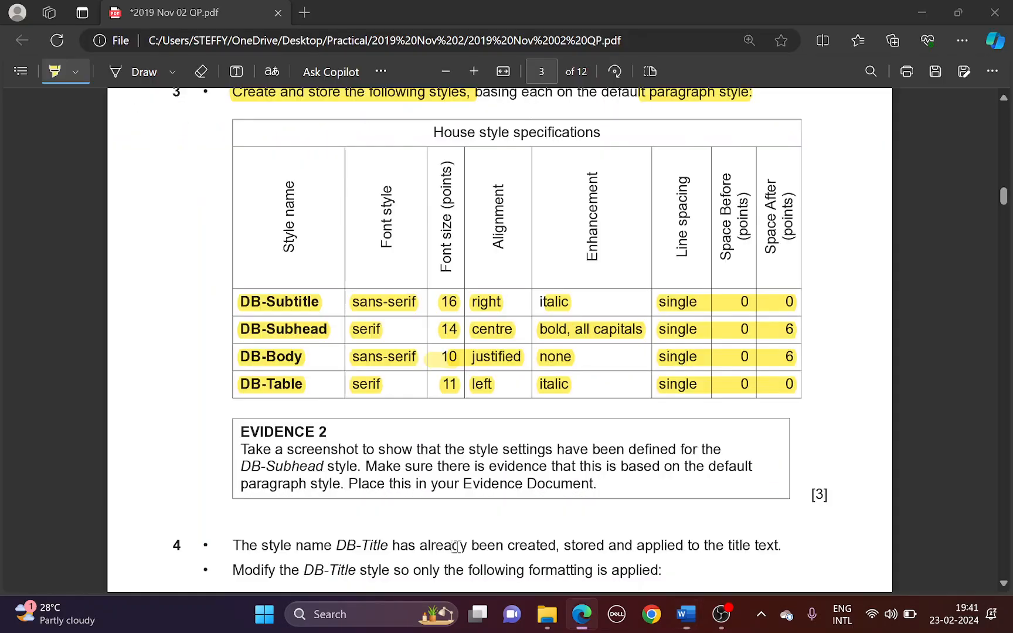
{"action": "scroll", "coordinate": [394, 487], "scroll_direction": "down", "scroll_amount": 2}
{"action": "left_click_drag", "start_coordinate": [243, 356], "coordinate": [327, 357]}
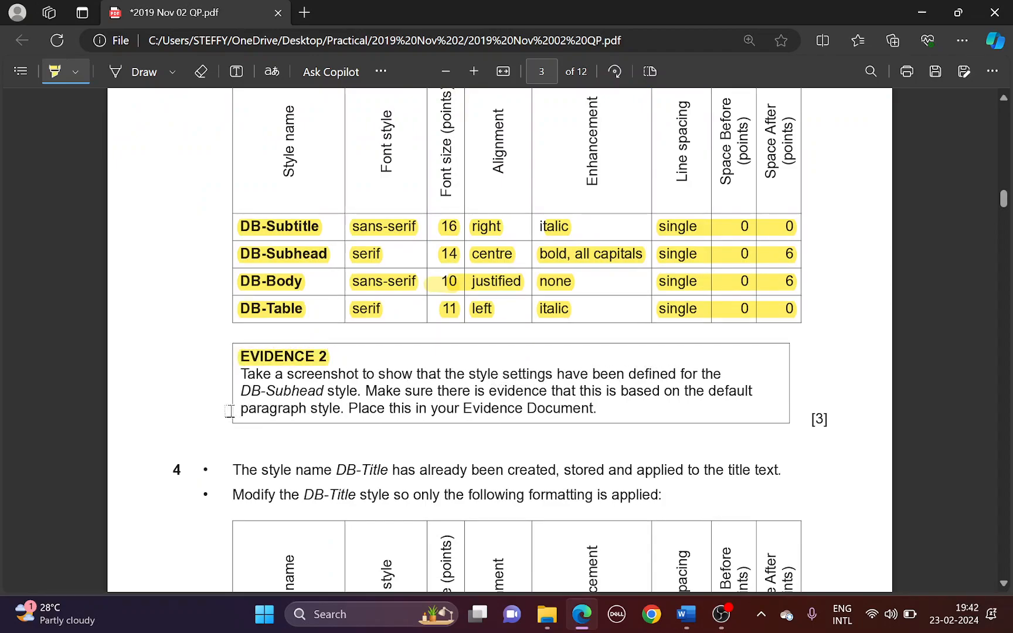
{"action": "left_click_drag", "start_coordinate": [239, 391], "coordinate": [350, 394]}
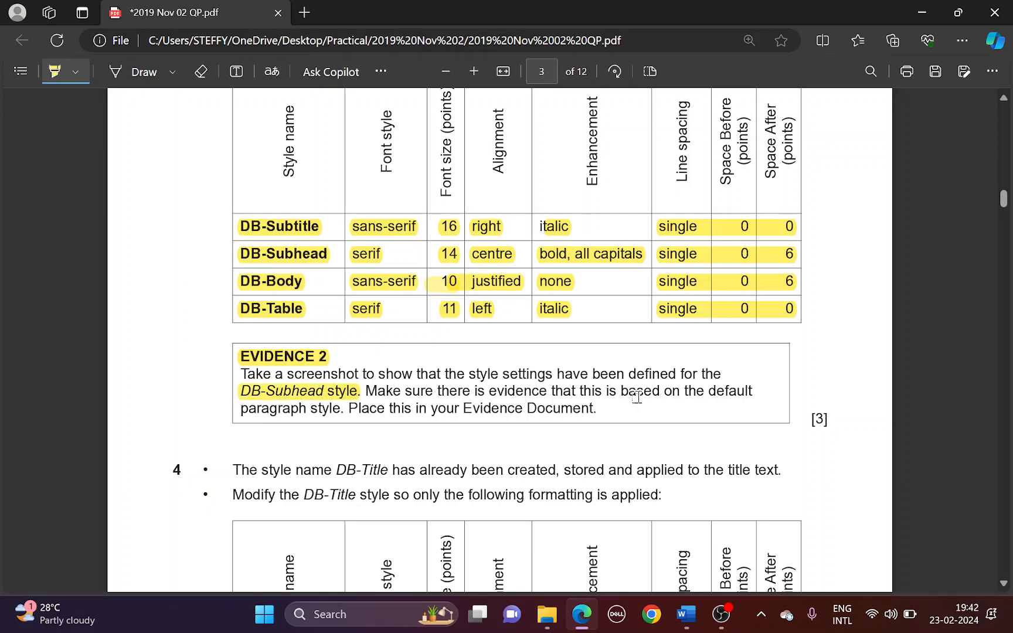
{"action": "left_click_drag", "start_coordinate": [637, 393], "coordinate": [753, 390]}
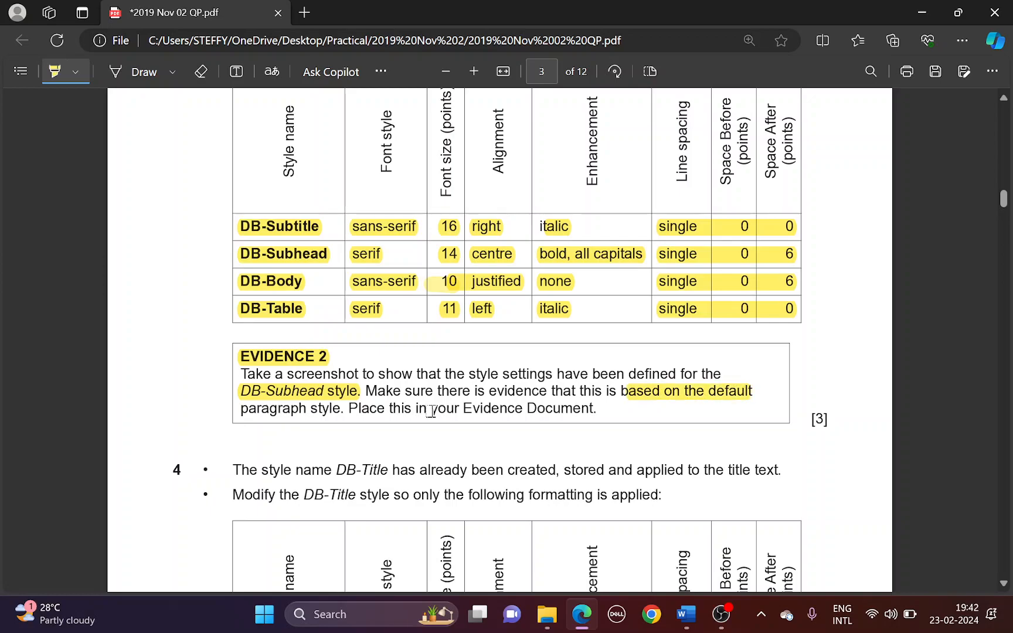
{"action": "left_click_drag", "start_coordinate": [264, 412], "coordinate": [341, 410]}
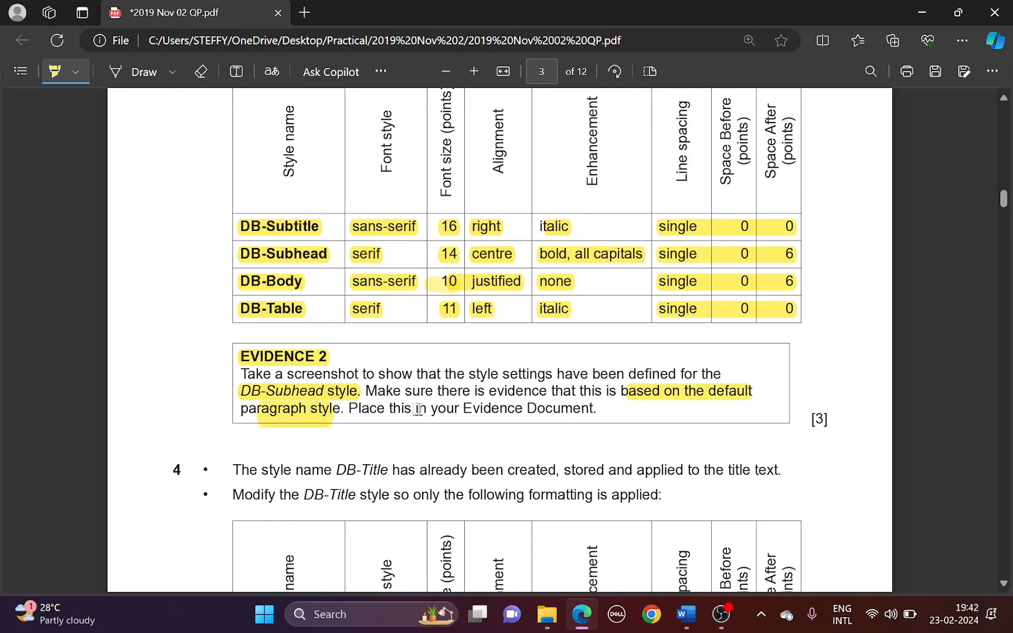
{"action": "key", "text": "alt+Tab"}
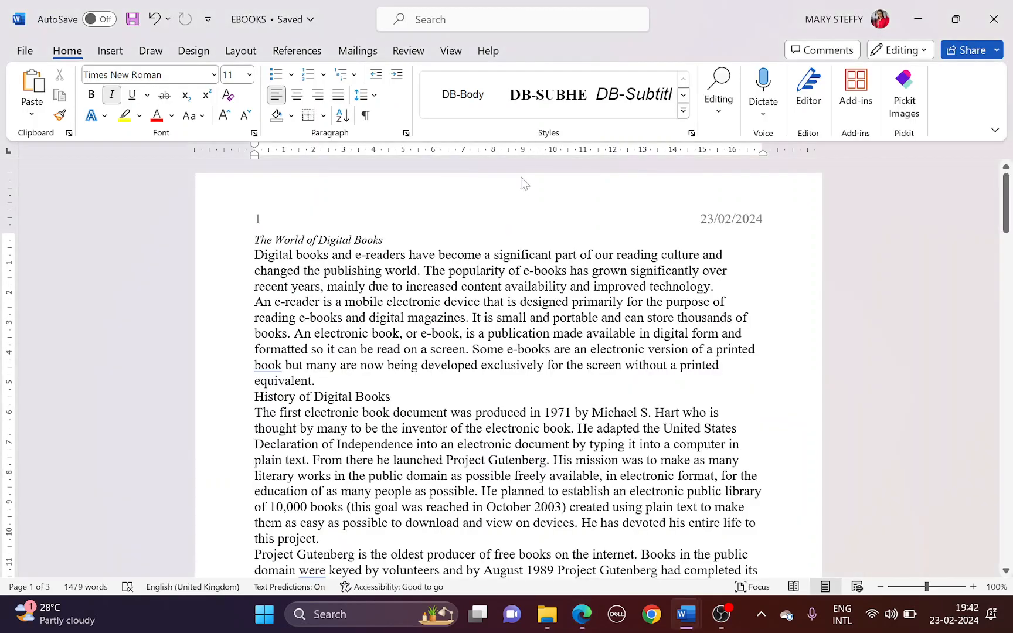
{"action": "key", "text": "alt+Tab"}
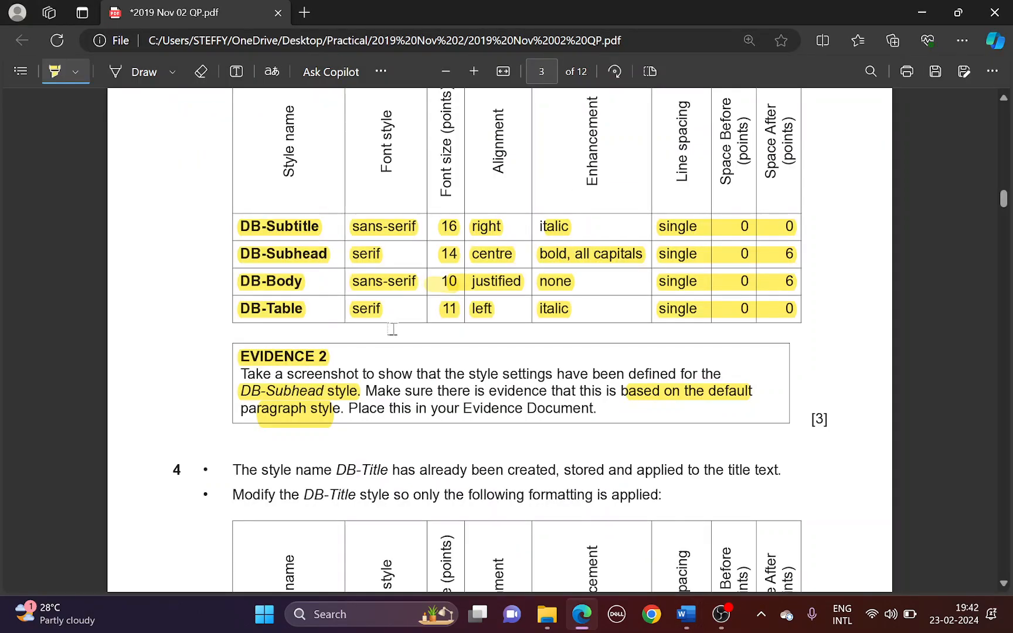
{"action": "key", "text": "alt+Tab"}
Screenshot DB-Subhead's Modify Style and Paragraph dialogs, then close both
{"action": "right_click", "coordinate": [540, 96]}
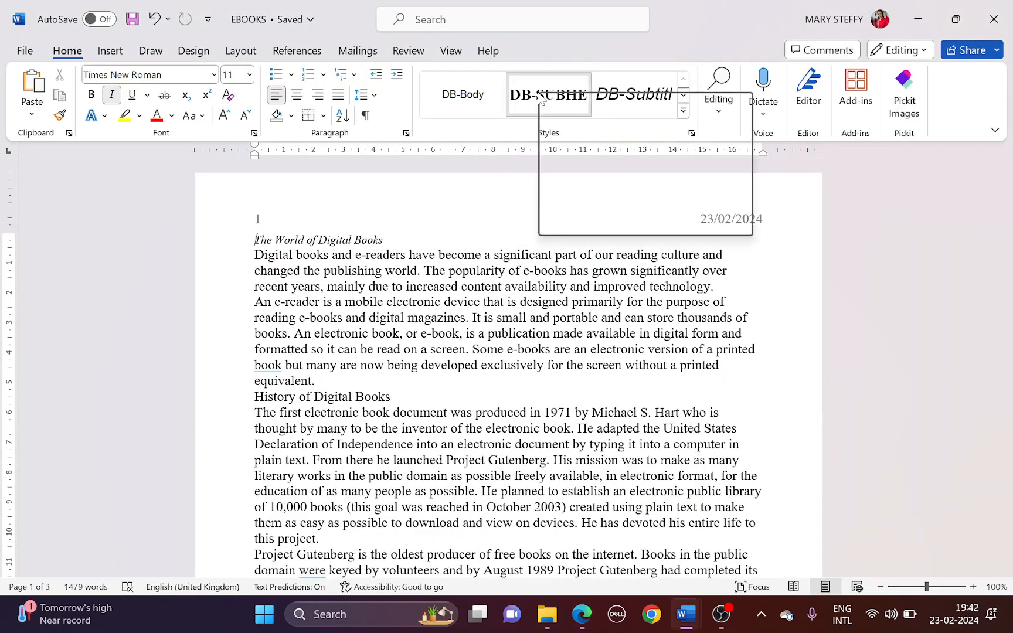
{"action": "left_click", "coordinate": [575, 127]}
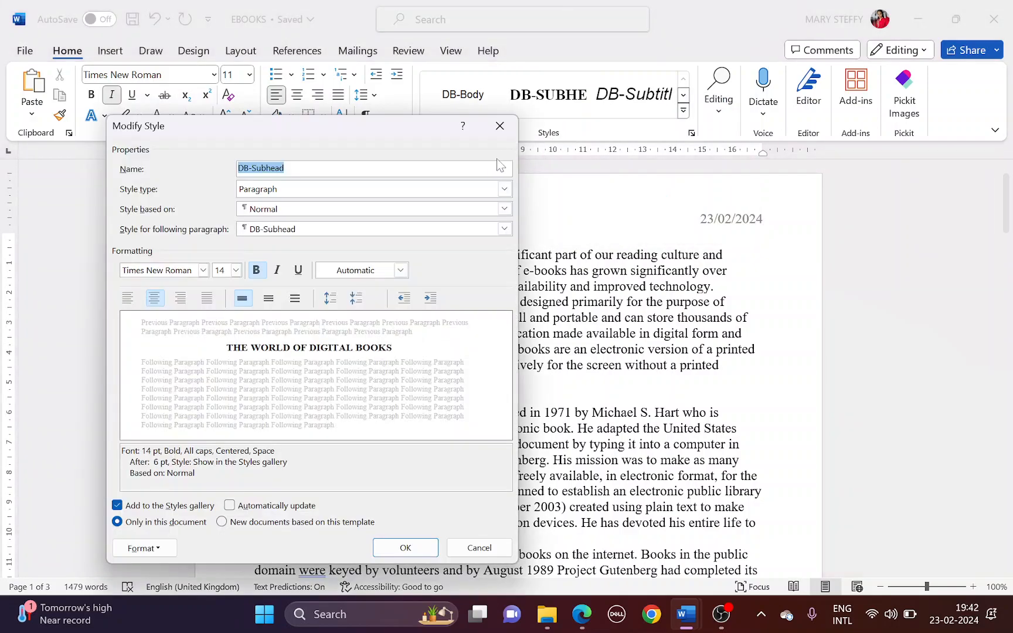
{"action": "left_click", "coordinate": [144, 548]}
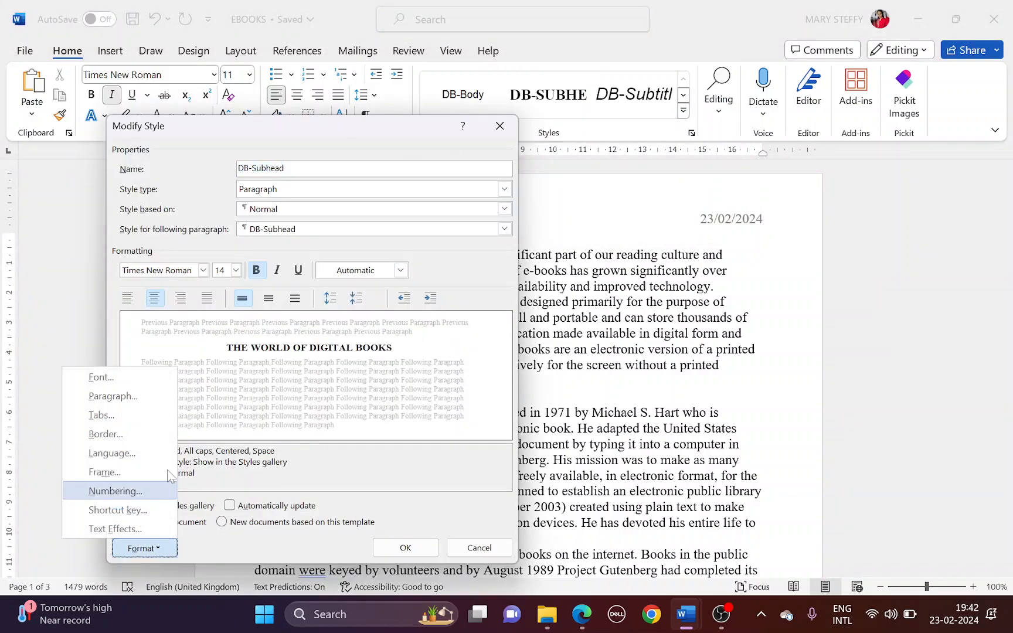
{"action": "left_click", "coordinate": [148, 396]}
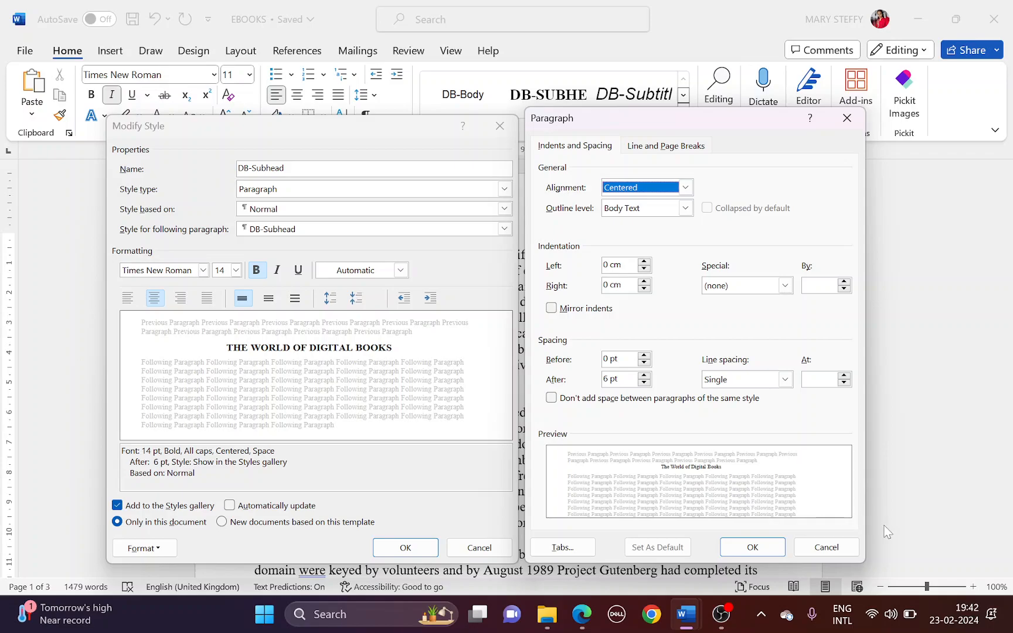
{"action": "key", "text": "super+shift+s"}
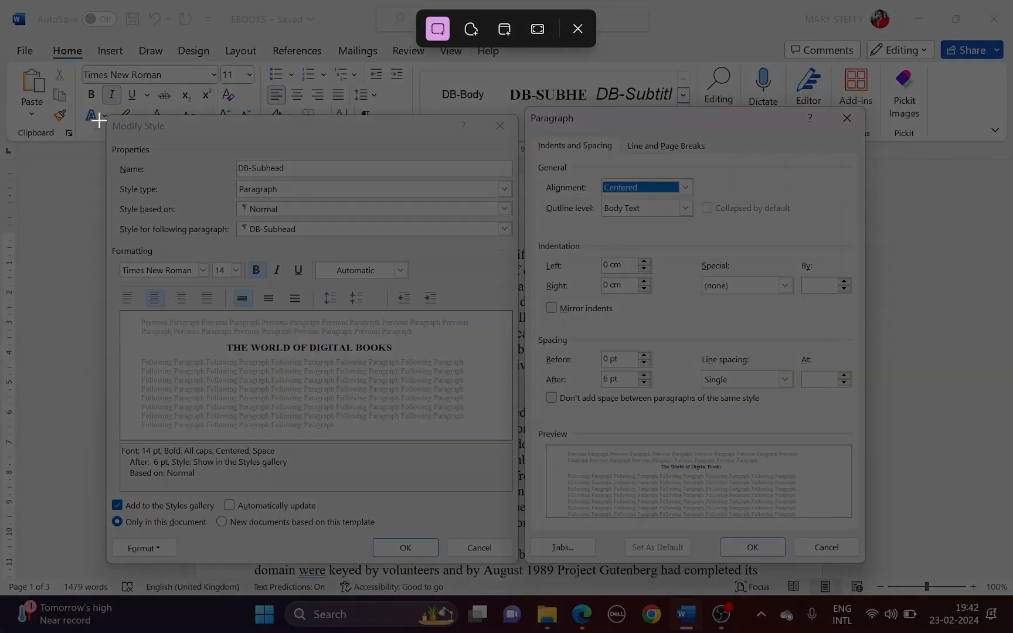
{"action": "left_click_drag", "start_coordinate": [100, 110], "coordinate": [877, 567]}
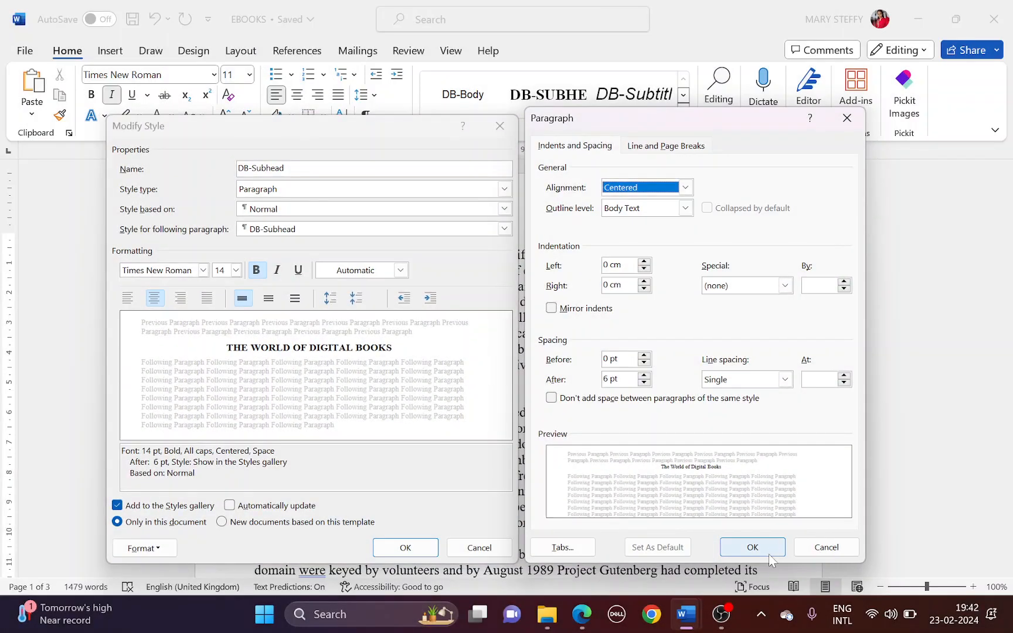
{"action": "left_click", "coordinate": [752, 546]}
{"action": "left_click", "coordinate": [406, 547]}
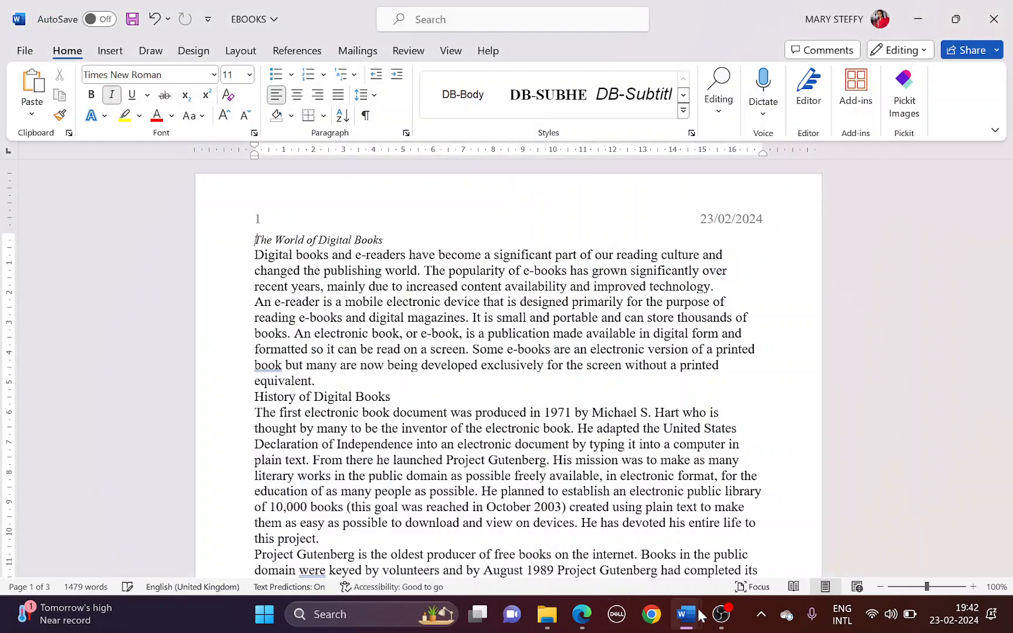
Paste the DB-Subhead screenshot under EVIDENCE 2 Step 3 and save the evidence document
{"action": "mouse_move", "coordinate": [691, 617]}
{"action": "left_click", "coordinate": [656, 558]}
{"action": "scroll", "coordinate": [656, 558], "scroll_direction": "down", "scroll_amount": 3}
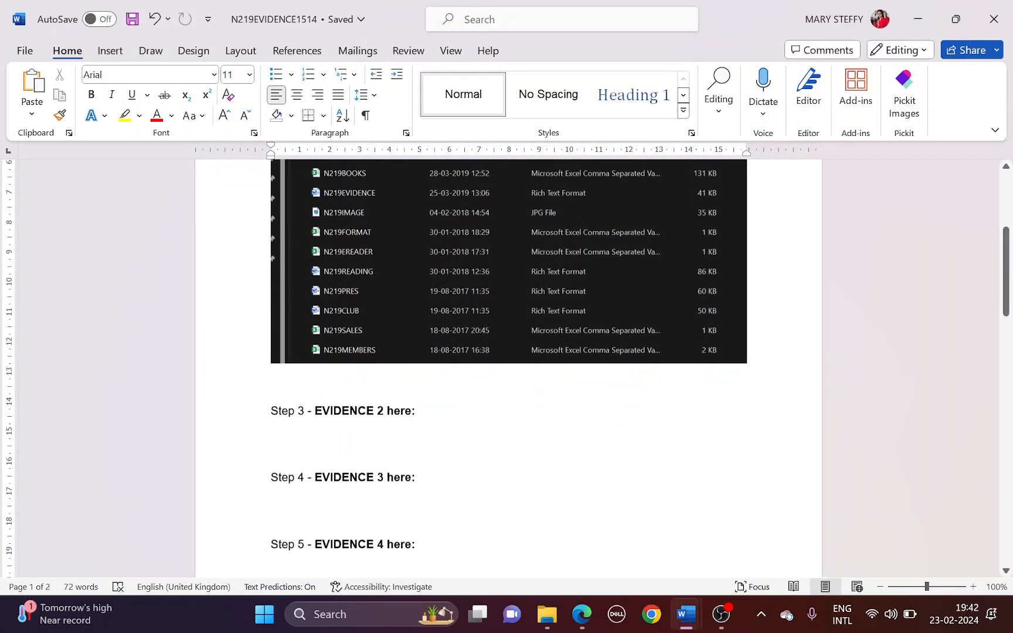
{"action": "left_click", "coordinate": [369, 422]}
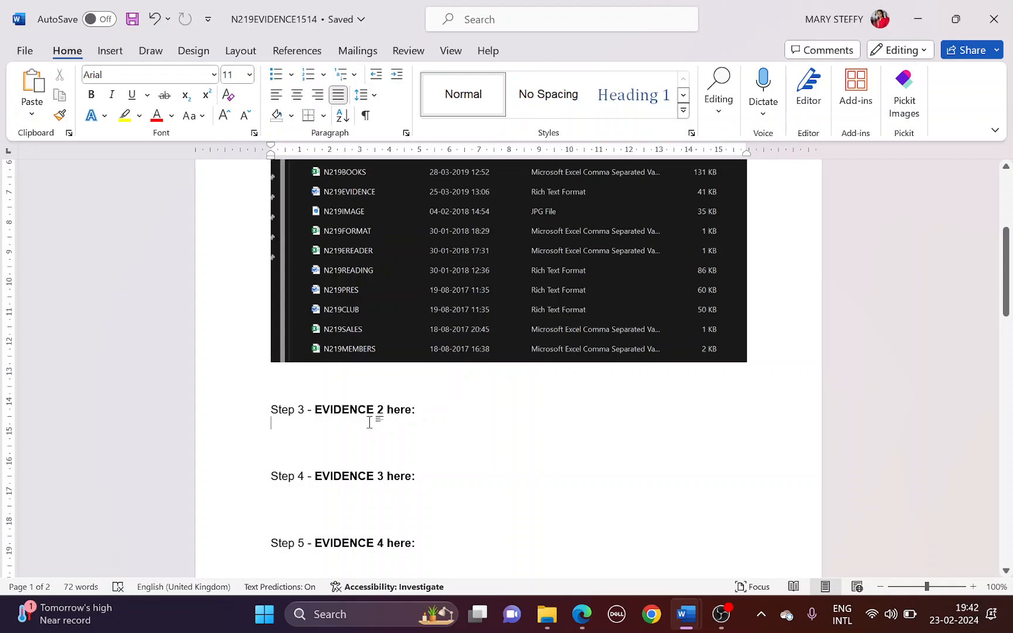
{"action": "key", "text": "ctrl+v"}
{"action": "scroll", "coordinate": [474, 373], "scroll_direction": "down", "scroll_amount": 1}
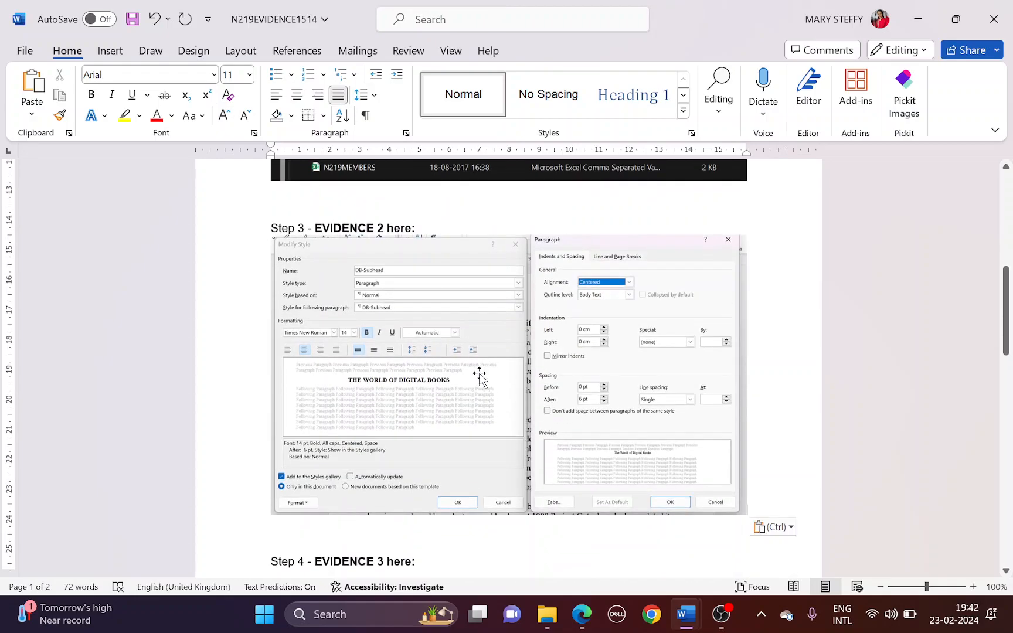
{"action": "key", "text": "ctrl+s"}
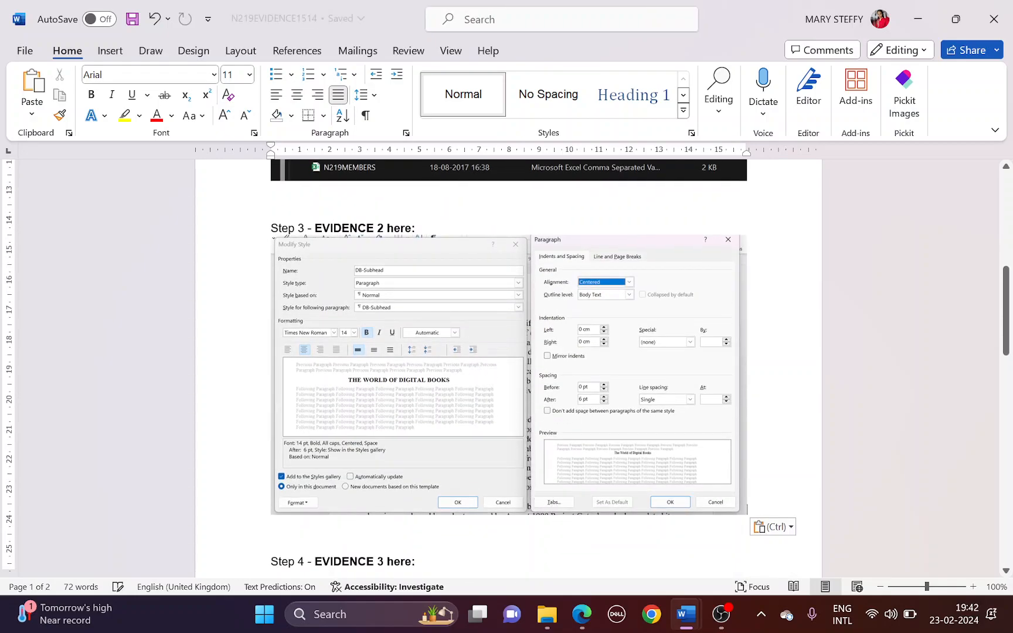
Return to EBOOKS and scroll the task sheet PDF to question 4
{"action": "mouse_move", "coordinate": [686, 613]}
{"action": "left_click", "coordinate": [709, 551]}
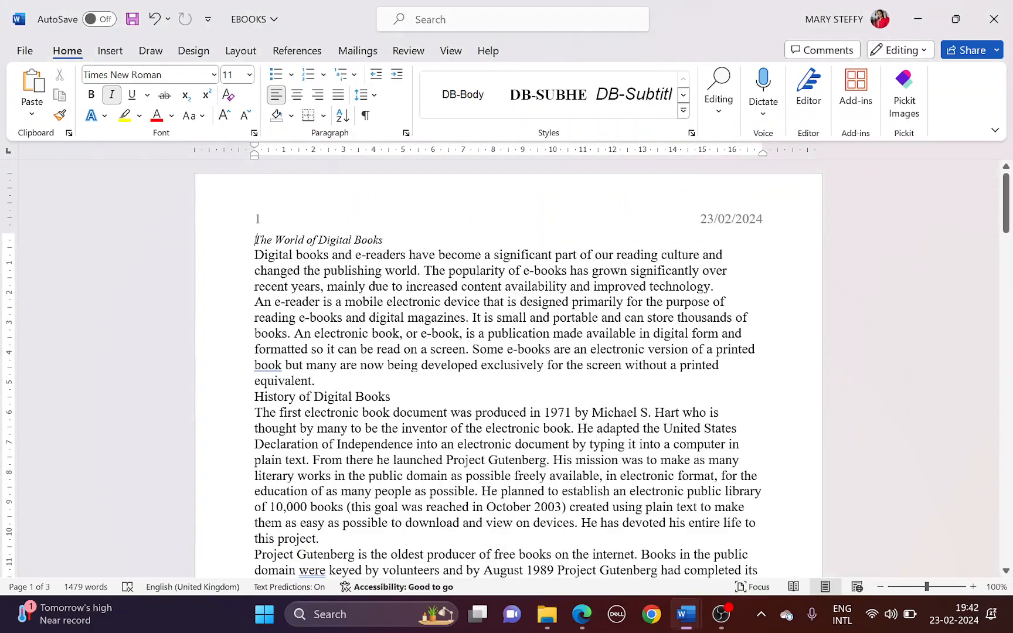
{"action": "key", "text": "alt+Tab"}
{"action": "scroll", "coordinate": [366, 410], "scroll_direction": "down", "scroll_amount": 3}
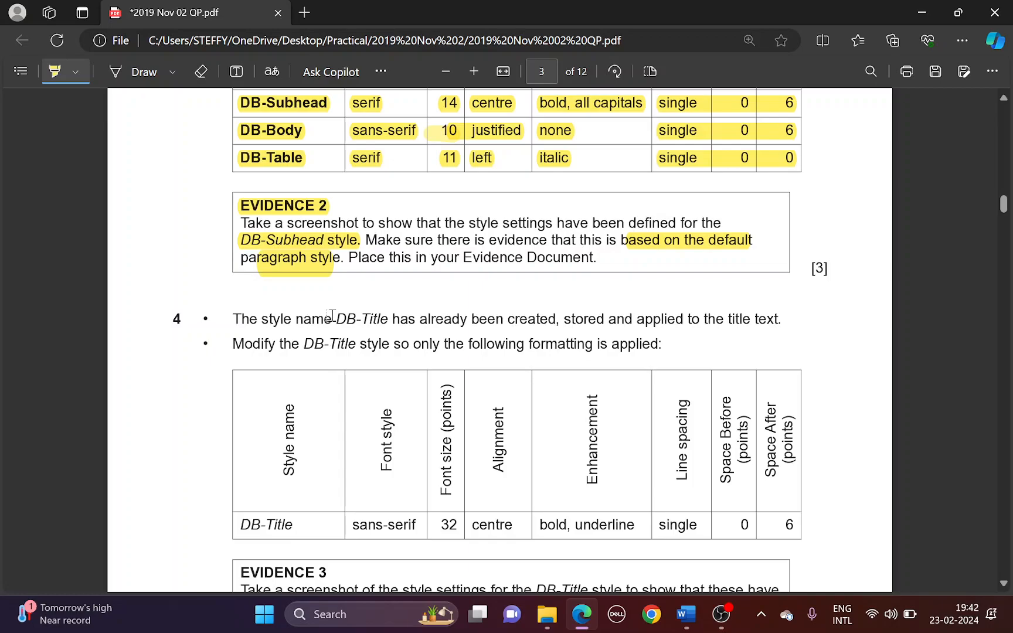
Apply the DB-Title style to the title paragraph
{"action": "left_click_drag", "start_coordinate": [331, 316], "coordinate": [392, 323]}
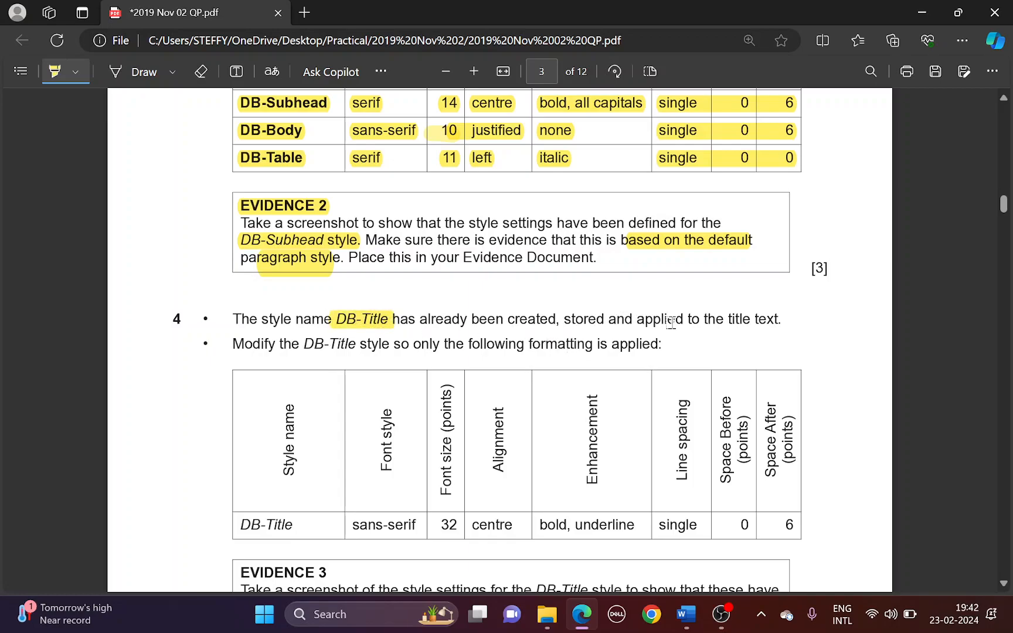
{"action": "left_click_drag", "start_coordinate": [622, 316], "coordinate": [682, 317]}
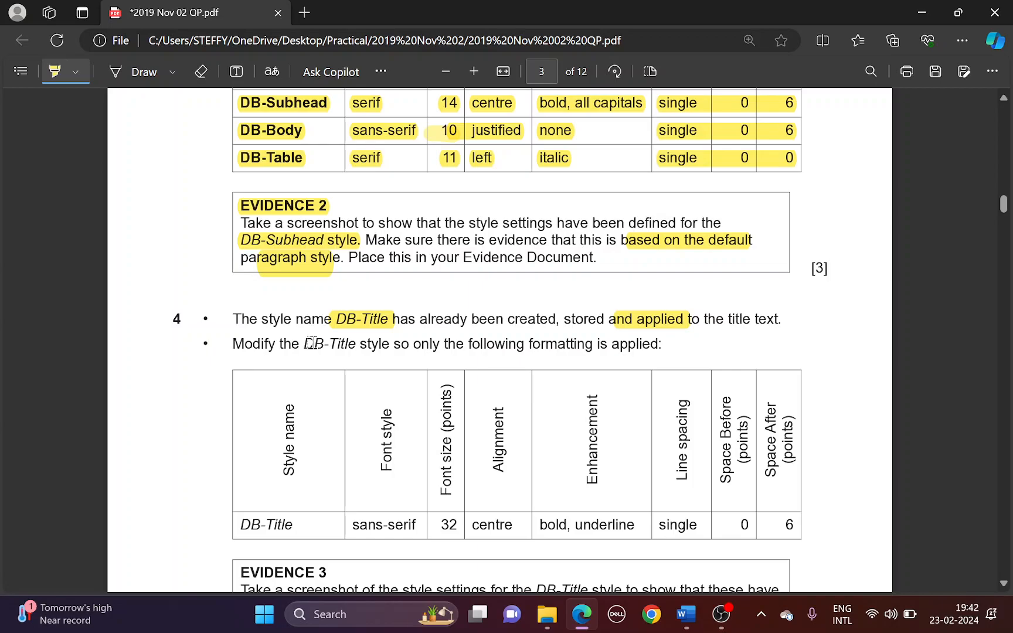
{"action": "left_click_drag", "start_coordinate": [303, 343], "coordinate": [355, 343]}
{"action": "key", "text": "alt+Tab"}
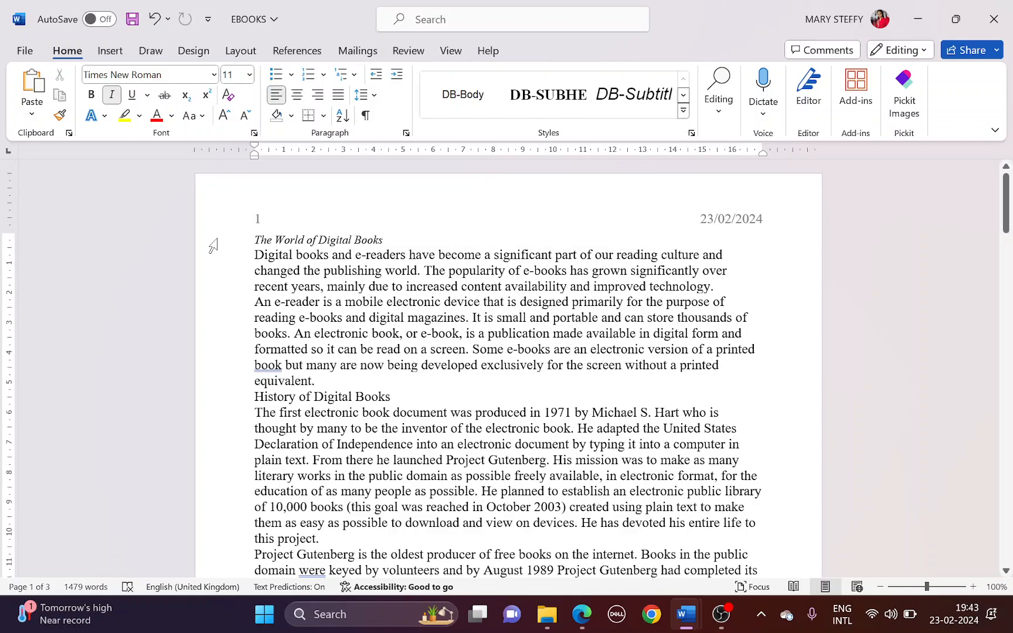
{"action": "left_click", "coordinate": [684, 112]}
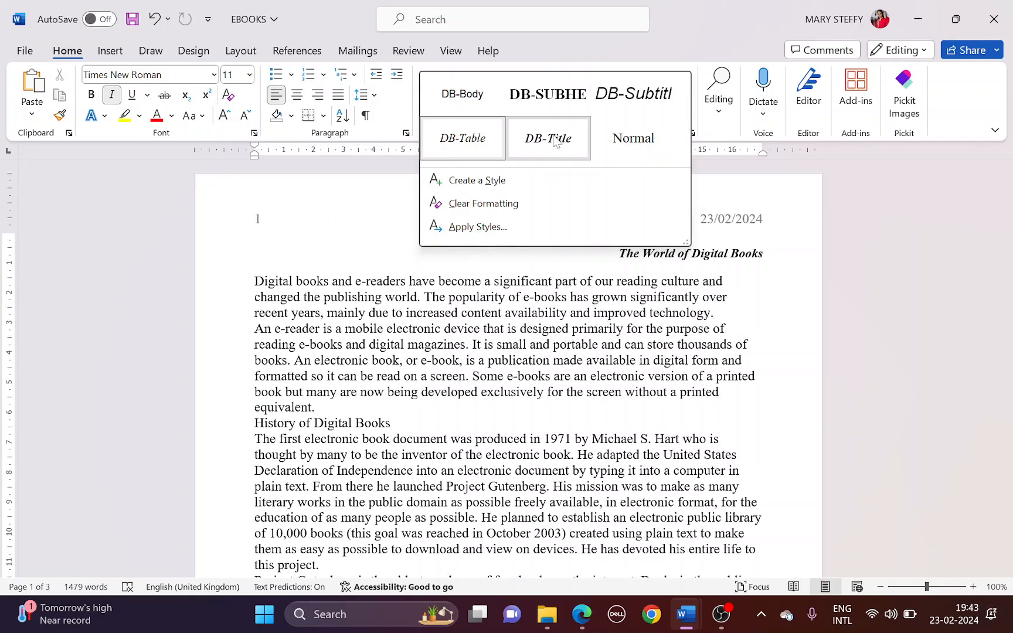
{"action": "left_click", "coordinate": [556, 140]}
Open the Modify Style settings for DB-Title, noting the sans-serif font requirement
{"action": "key", "text": "alt+Tab"}
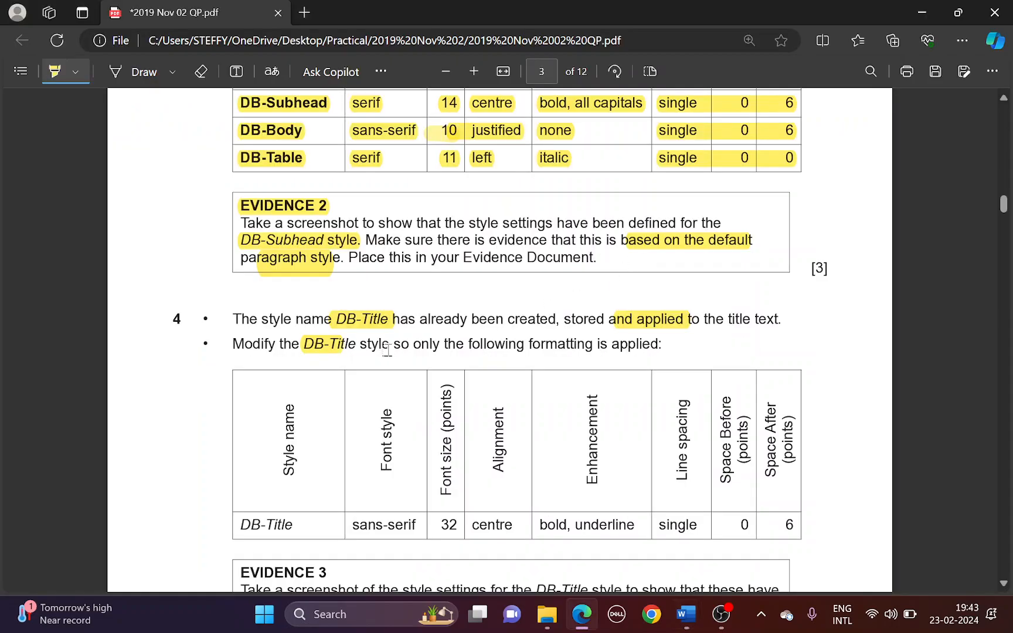
{"action": "left_click_drag", "start_coordinate": [238, 346], "coordinate": [306, 344]}
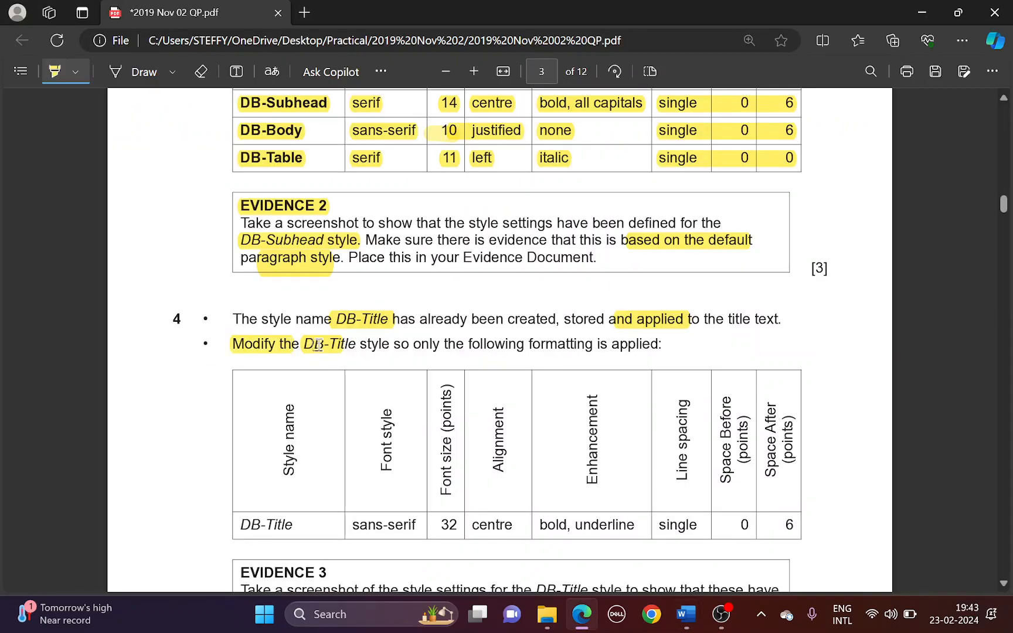
{"action": "key", "text": "alt+Tab"}
{"action": "right_click", "coordinate": [545, 104]}
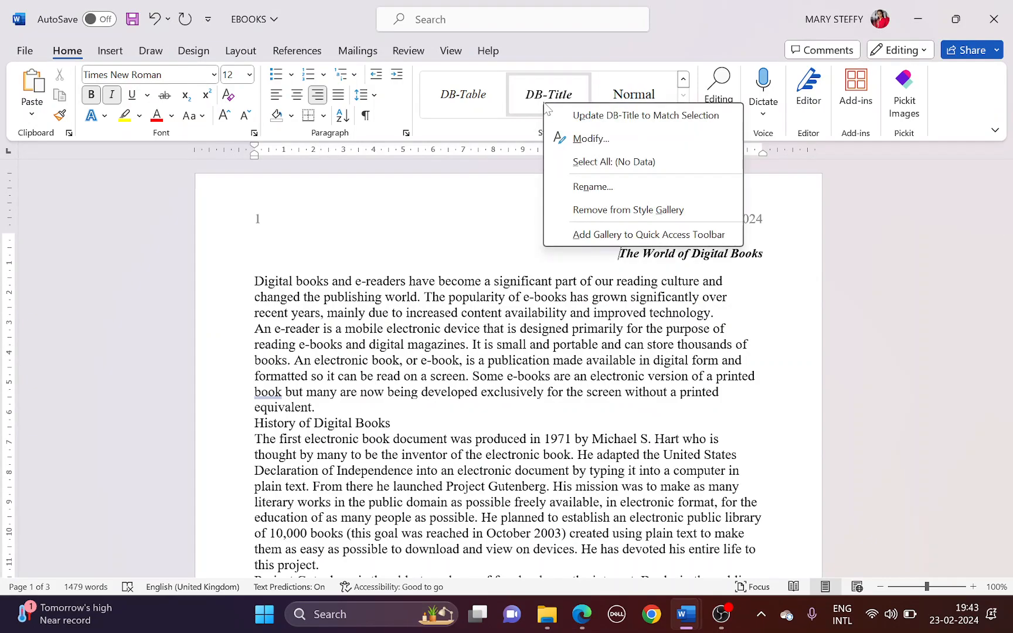
{"action": "left_click", "coordinate": [565, 136]}
{"action": "key", "text": "alt+Tab"}
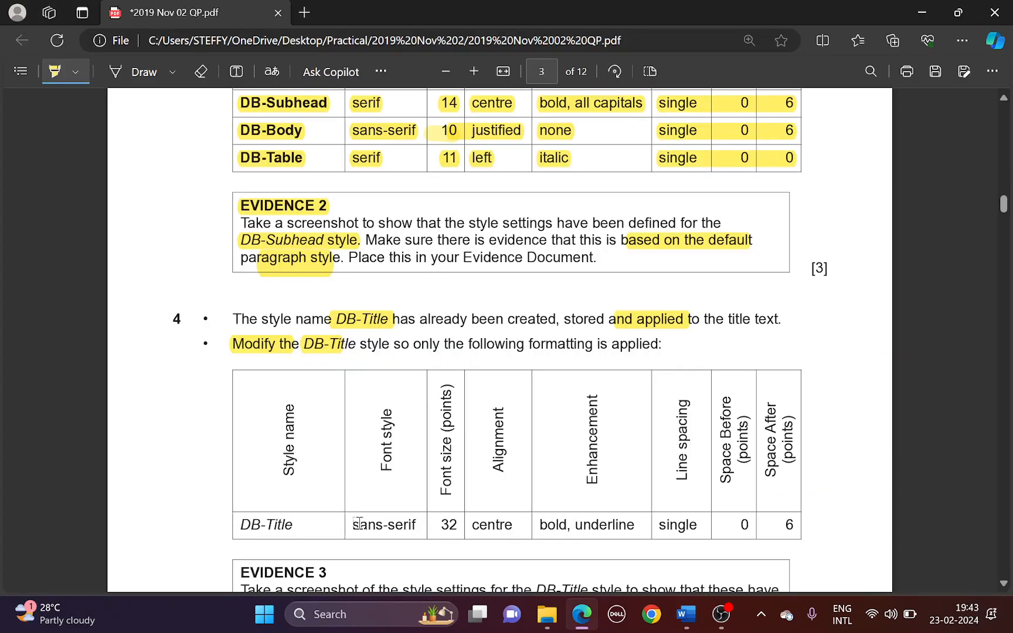
{"action": "left_click_drag", "start_coordinate": [354, 523], "coordinate": [424, 524]}
{"action": "key", "text": "alt+Tab"}
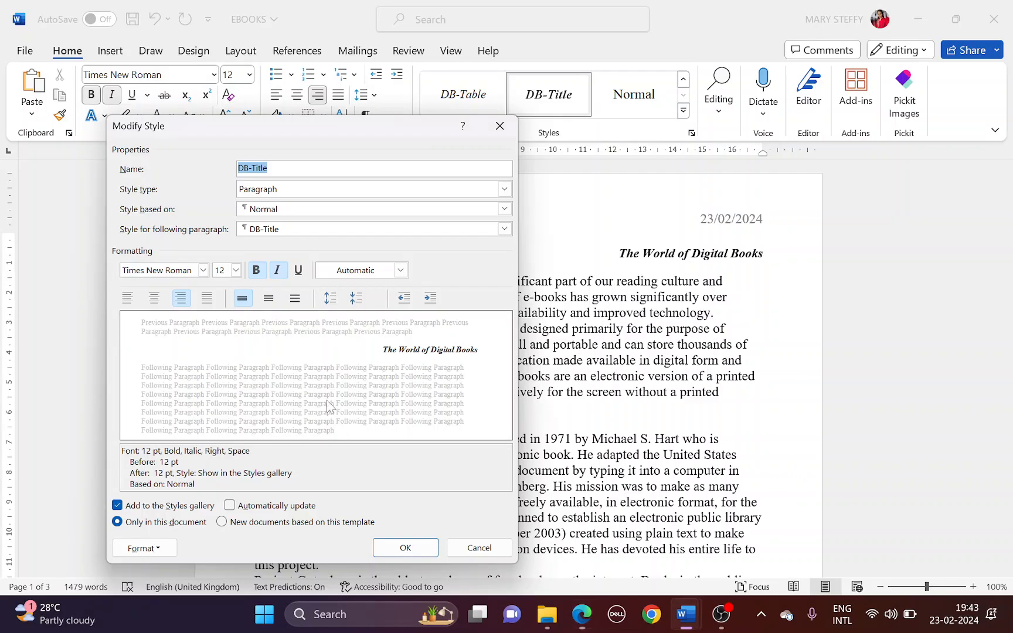
Set DB-Title's font to Arial 32 pt
{"action": "left_click", "coordinate": [203, 270]}
{"action": "left_click", "coordinate": [170, 329]}
{"action": "key", "text": "alt+Tab"}
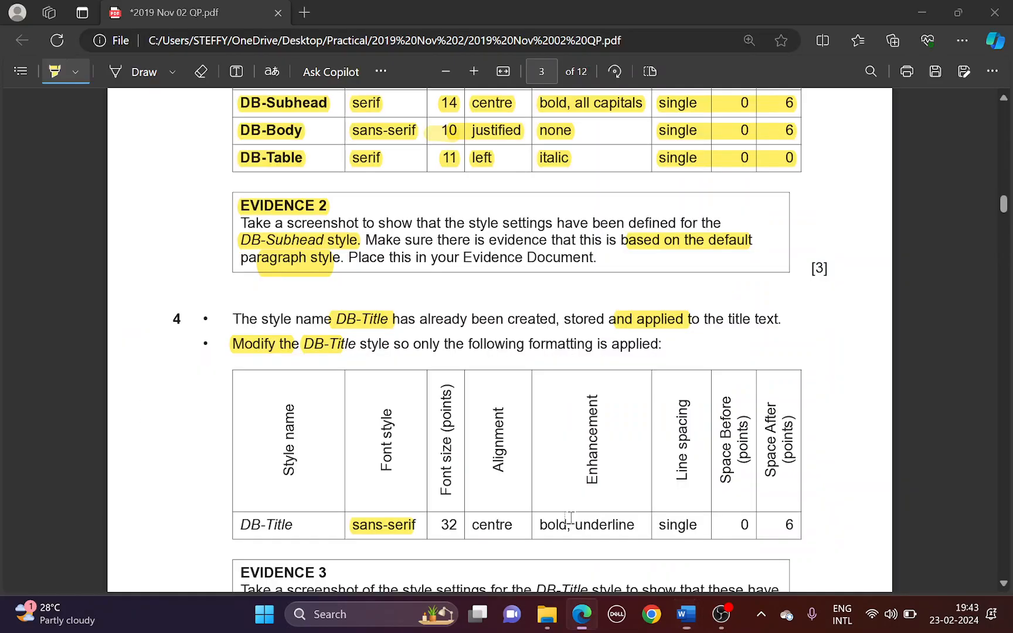
{"action": "left_click_drag", "start_coordinate": [437, 528], "coordinate": [459, 527]}
{"action": "key", "text": "alt+Tab"}
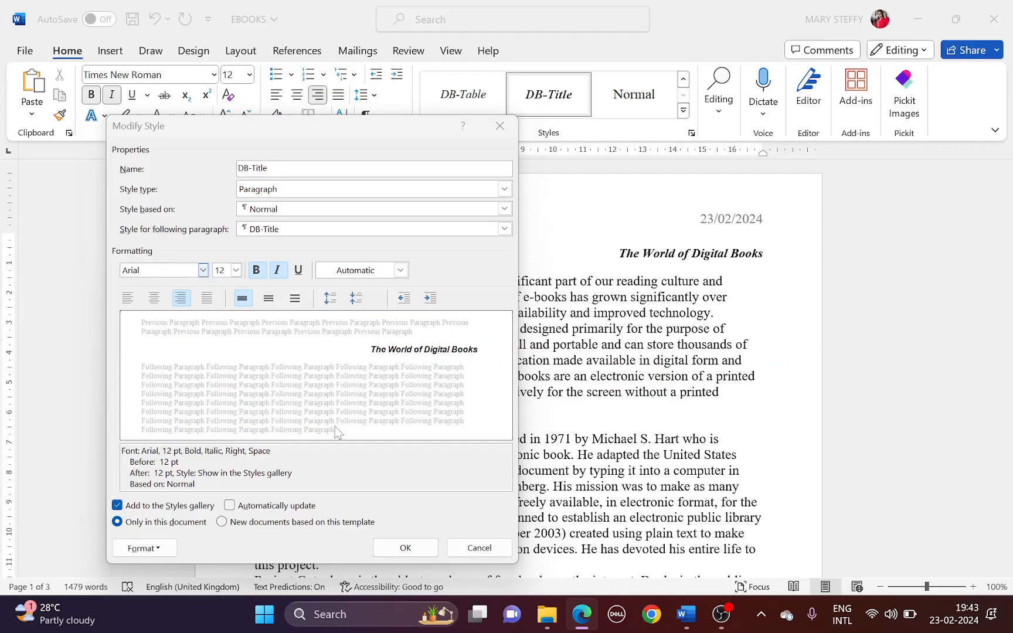
{"action": "left_click", "coordinate": [221, 271]}
{"action": "type", "text": "32"}
Centre DB-Title, remove italic and add underline
{"action": "key", "text": "alt+Tab"}
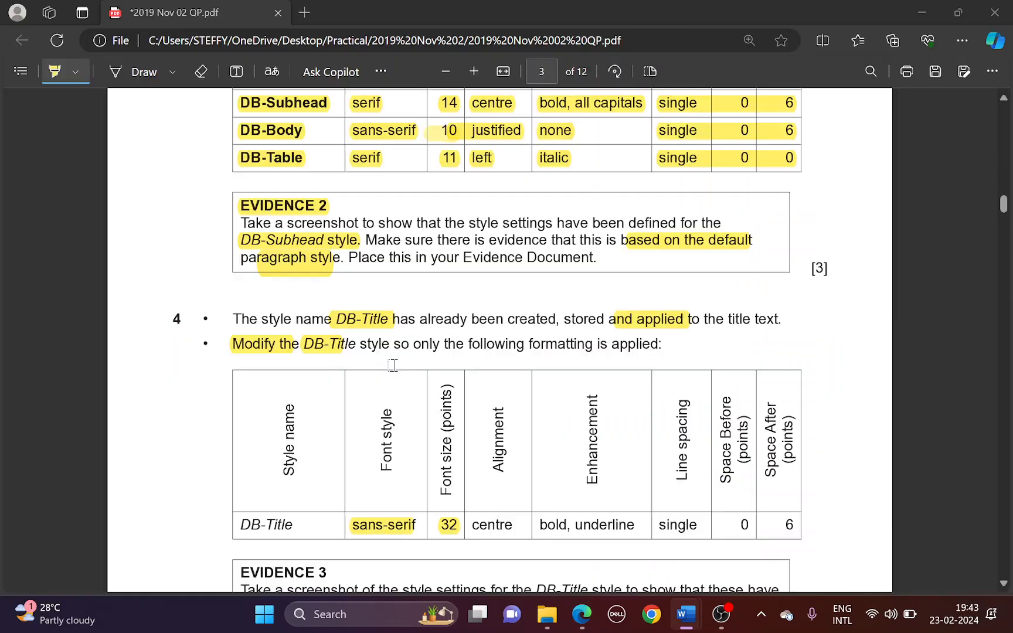
{"action": "left_click_drag", "start_coordinate": [465, 525], "coordinate": [513, 526]}
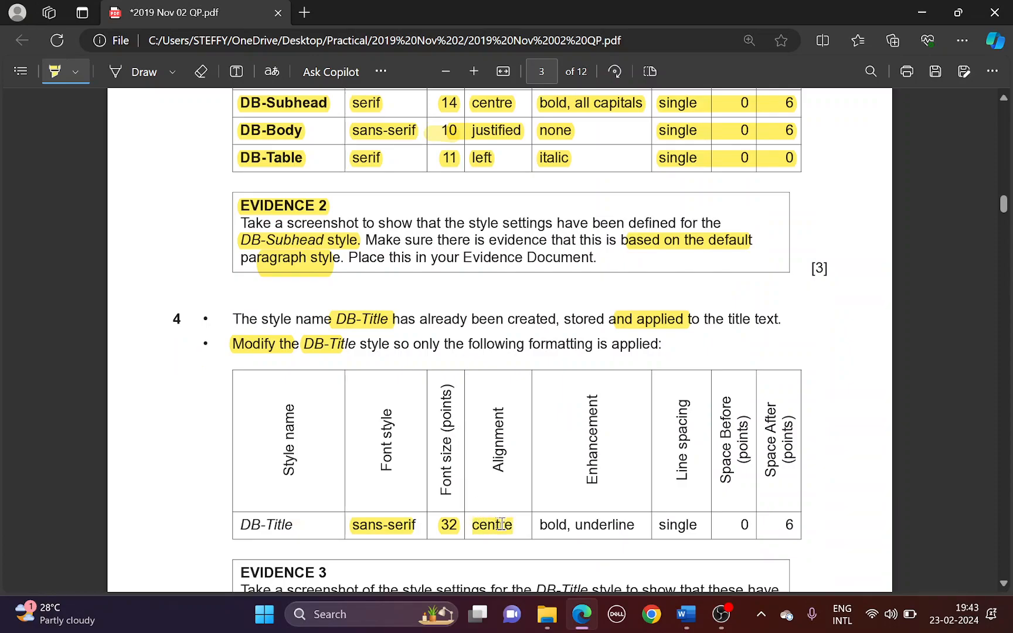
{"action": "key", "text": "alt+Tab"}
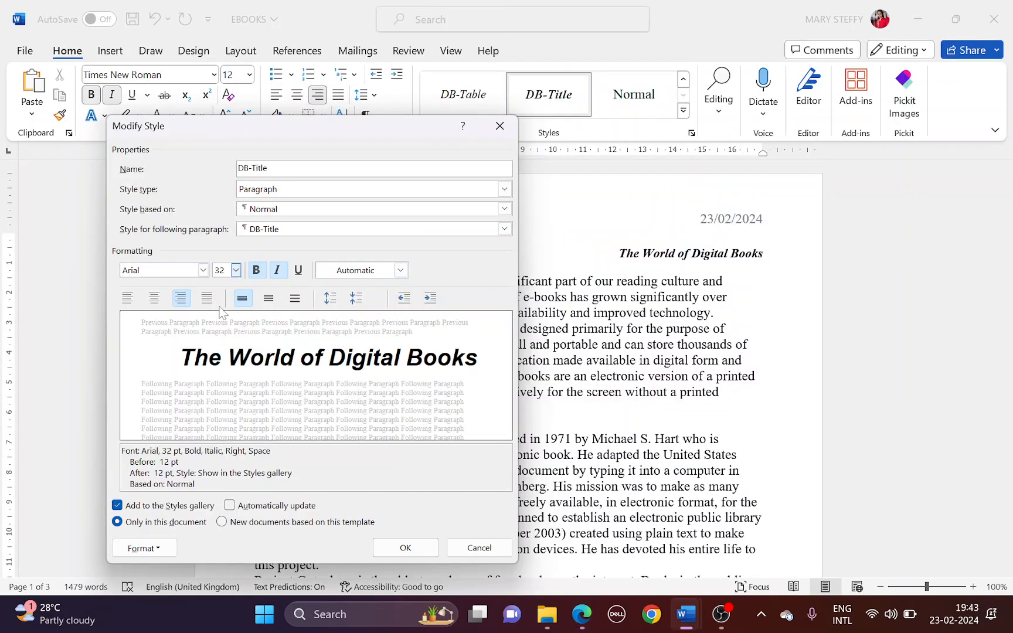
{"action": "left_click", "coordinate": [159, 298]}
{"action": "key", "text": "alt+Tab"}
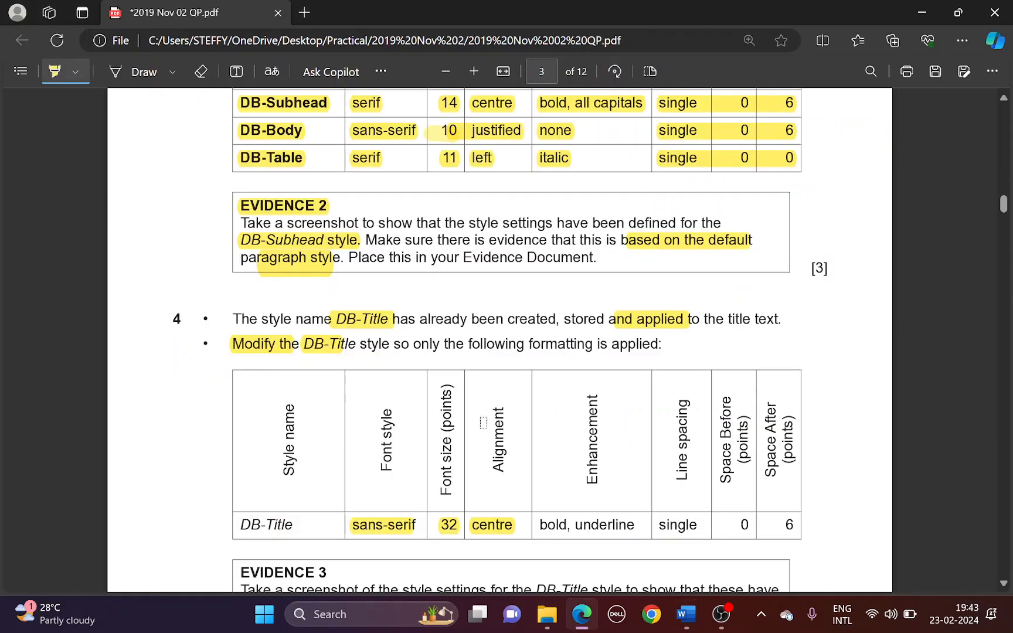
{"action": "left_click_drag", "start_coordinate": [539, 522], "coordinate": [634, 525]}
{"action": "key", "text": "alt+Tab"}
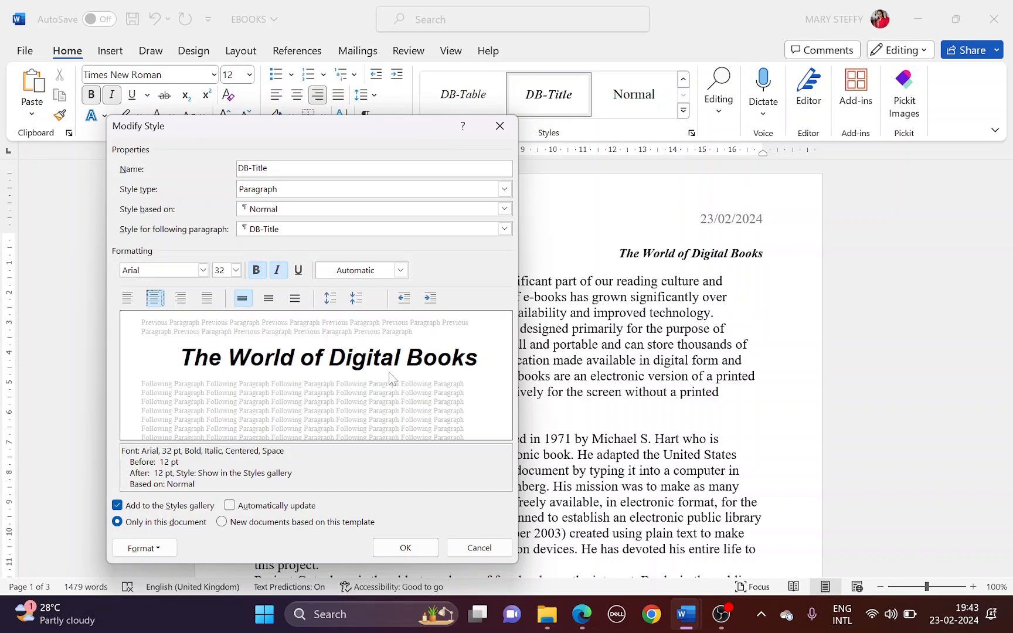
{"action": "left_click", "coordinate": [277, 271]}
{"action": "left_click", "coordinate": [298, 271]}
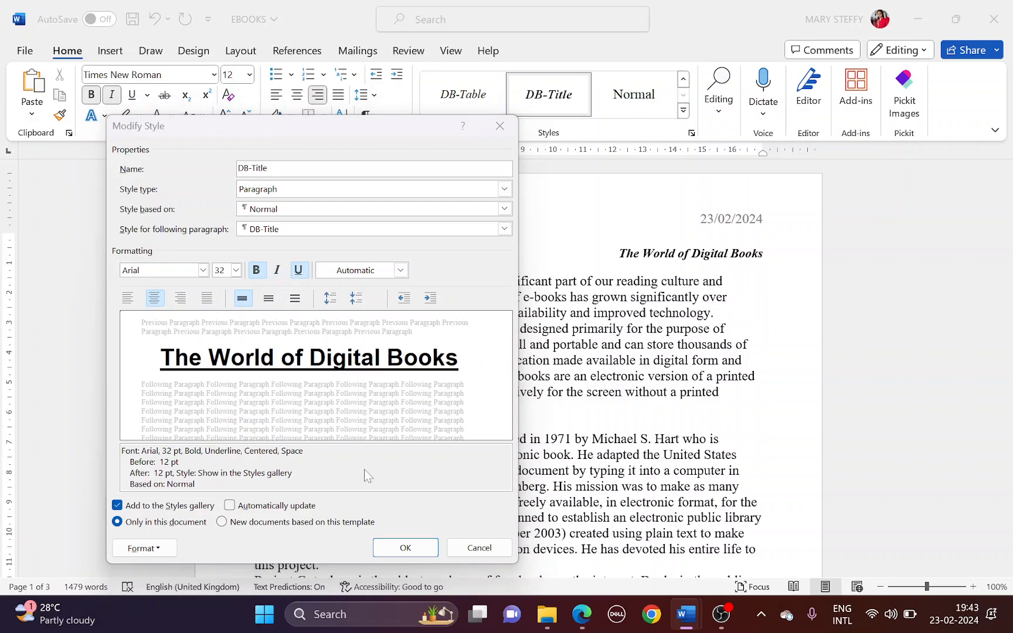
{"action": "key", "text": "alt+Tab"}
{"action": "left_click_drag", "start_coordinate": [652, 527], "coordinate": [789, 525]}
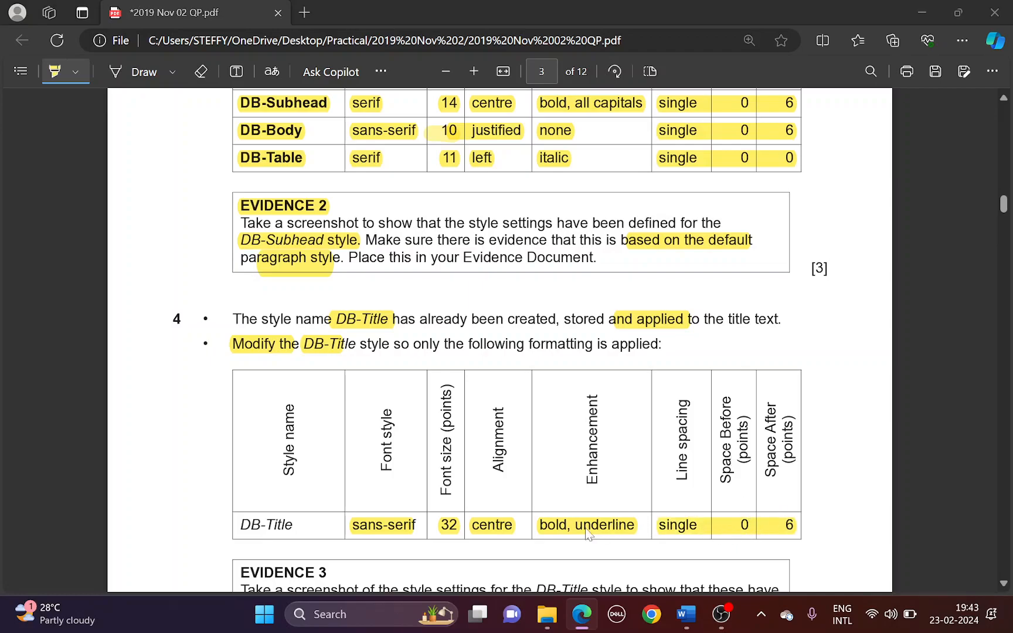
{"action": "key", "text": "alt+Tab"}
Set DB-Title's paragraph spacing to 0 pt before and 6 pt after
{"action": "left_click", "coordinate": [169, 549]}
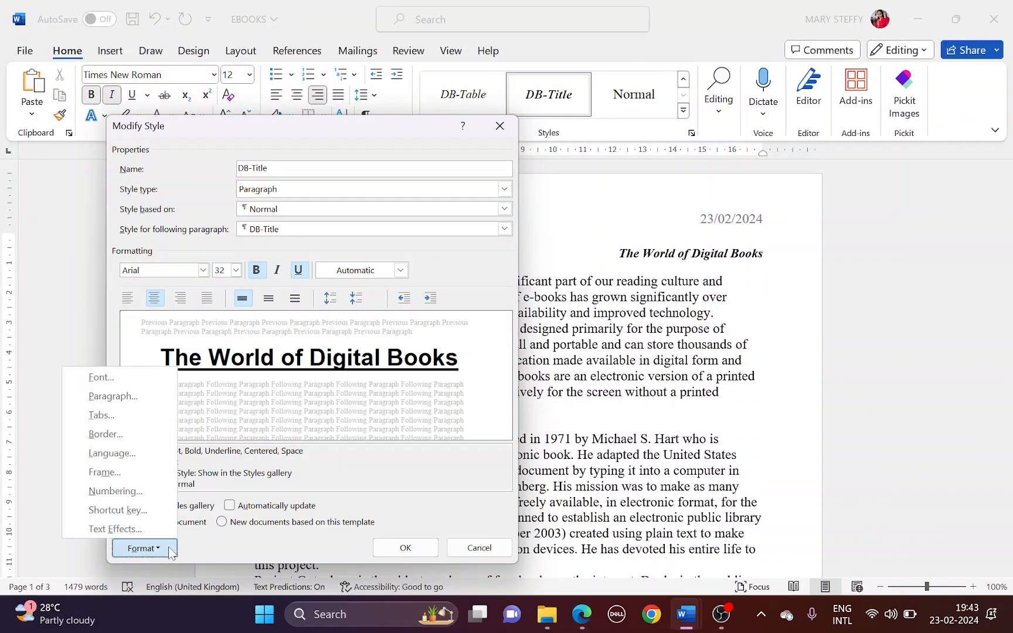
{"action": "left_click", "coordinate": [124, 395]}
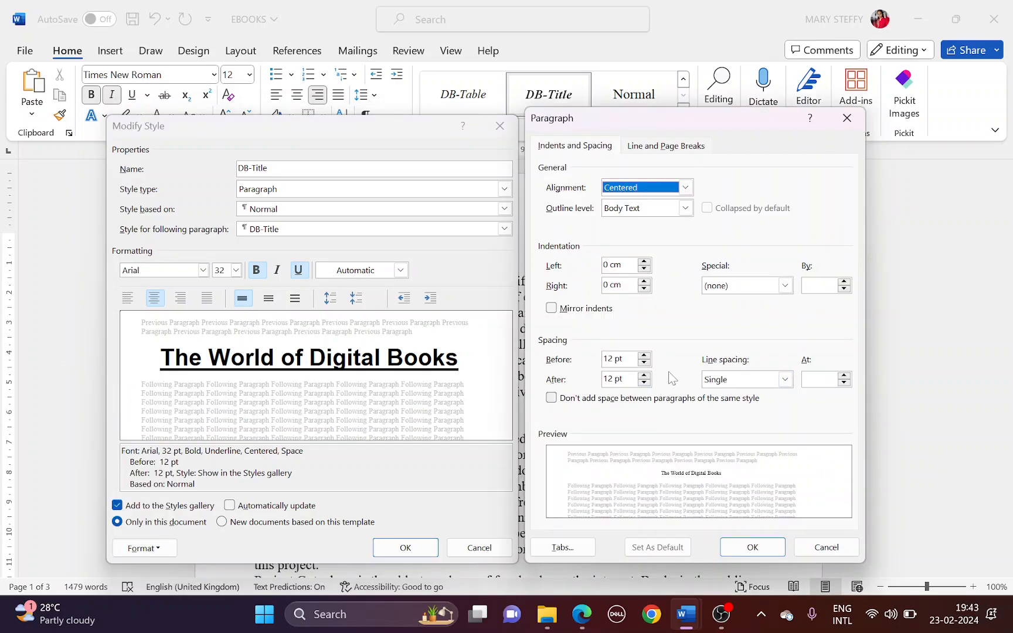
{"action": "left_click", "coordinate": [644, 364]}
{"action": "left_click", "coordinate": [644, 364]}
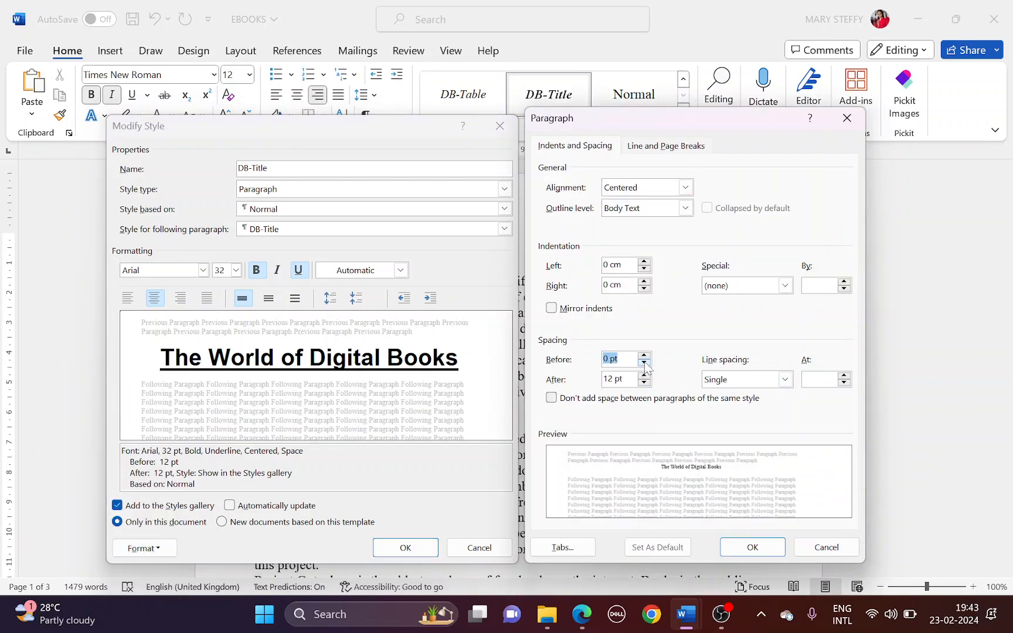
{"action": "left_click", "coordinate": [644, 383]}
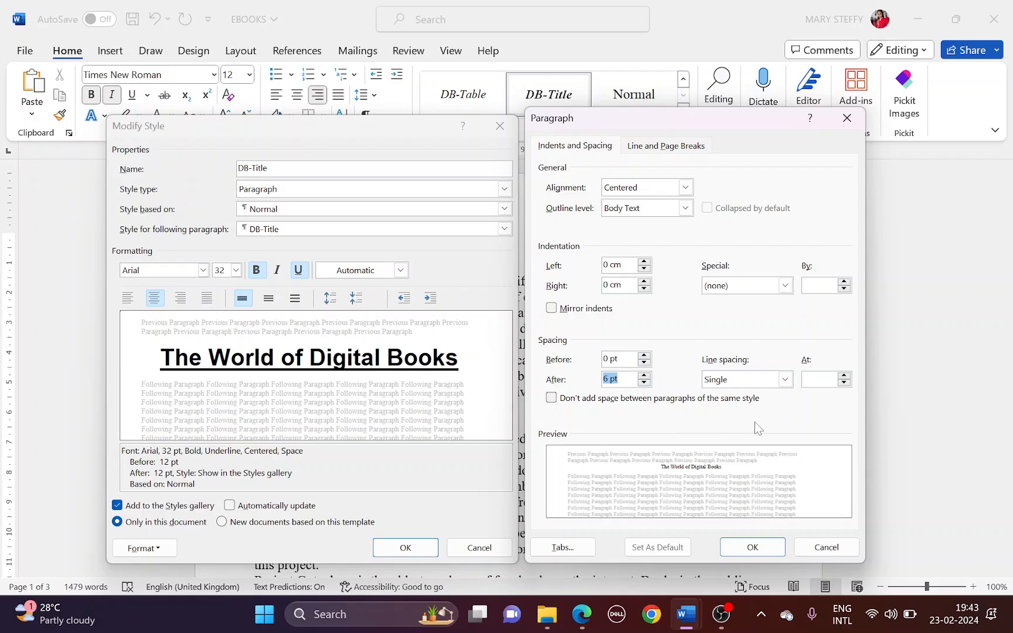
Screenshot the DB-Title style settings for Evidence 3 and confirm the paragraph changes
{"action": "key", "text": "alt+Tab"}
{"action": "scroll", "coordinate": [560, 448], "scroll_direction": "down", "scroll_amount": 3}
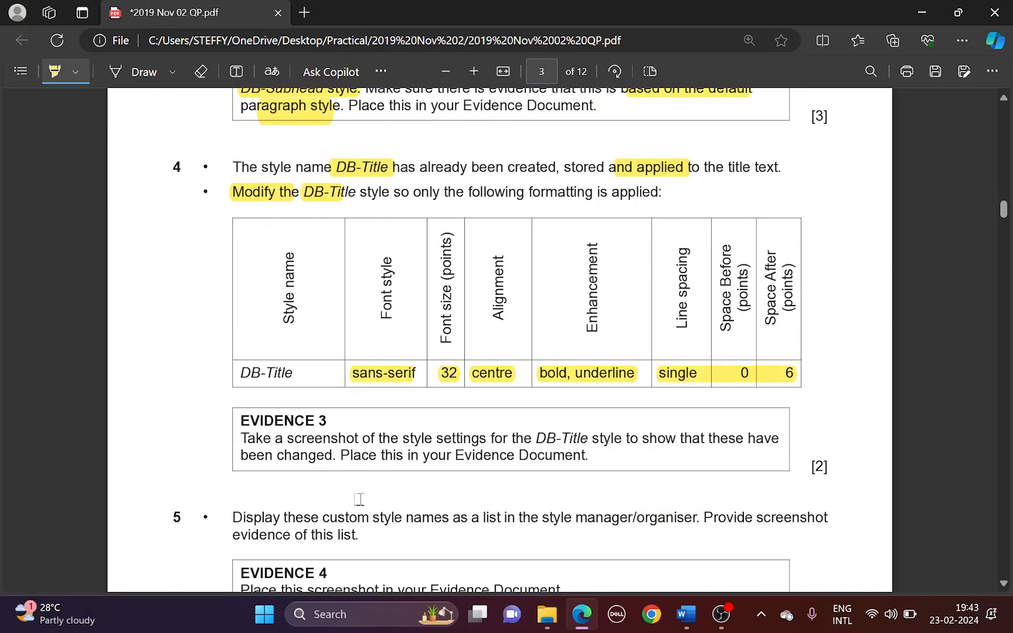
{"action": "left_click_drag", "start_coordinate": [536, 439], "coordinate": [588, 440]}
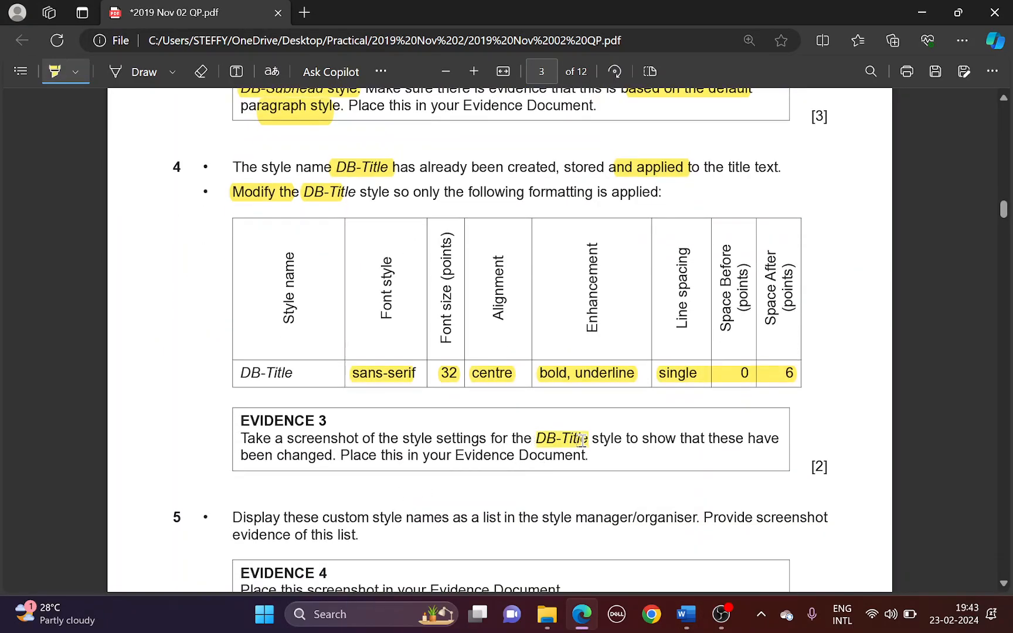
{"action": "key", "text": "alt+Tab"}
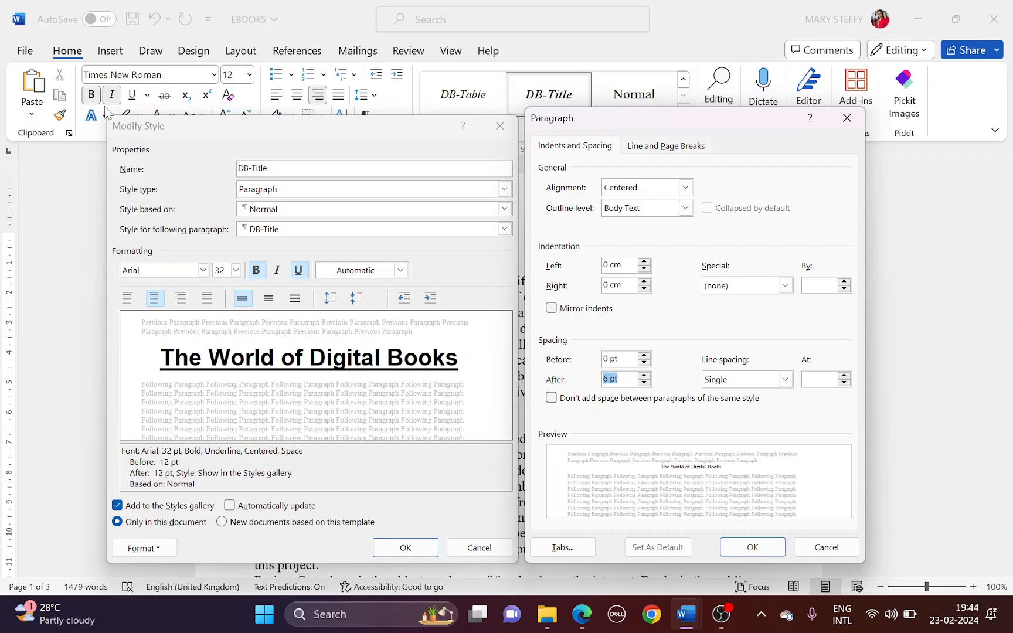
{"action": "key", "text": "super+shift+s"}
{"action": "left_click_drag", "start_coordinate": [100, 107], "coordinate": [871, 569]}
{"action": "left_click", "coordinate": [753, 547]}
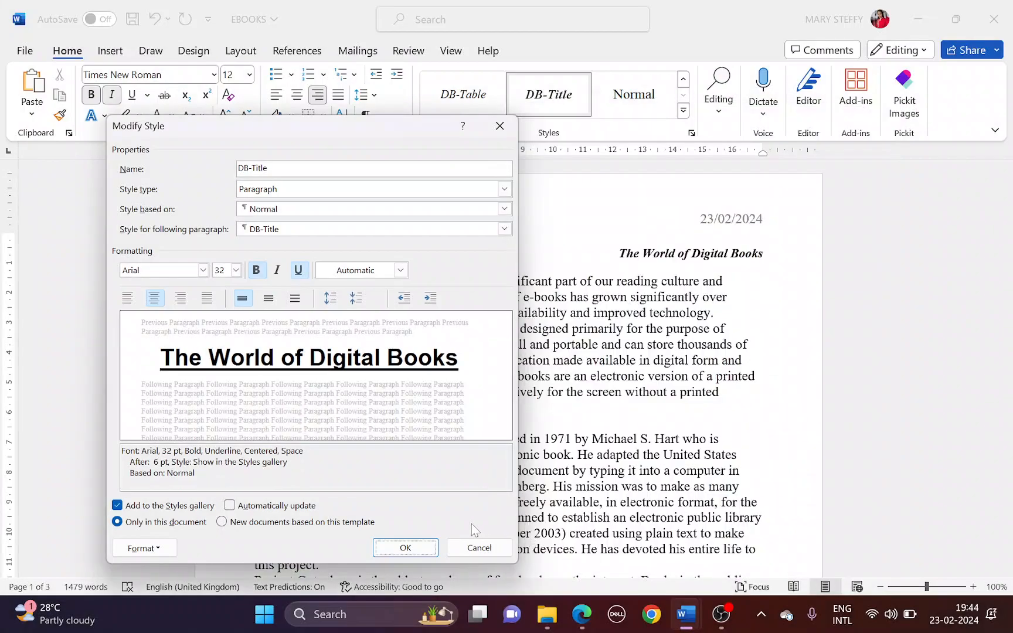
Confirm the DB-Title style changes, then paste its settings screenshot below the name line and save
{"action": "left_click", "coordinate": [405, 548]}
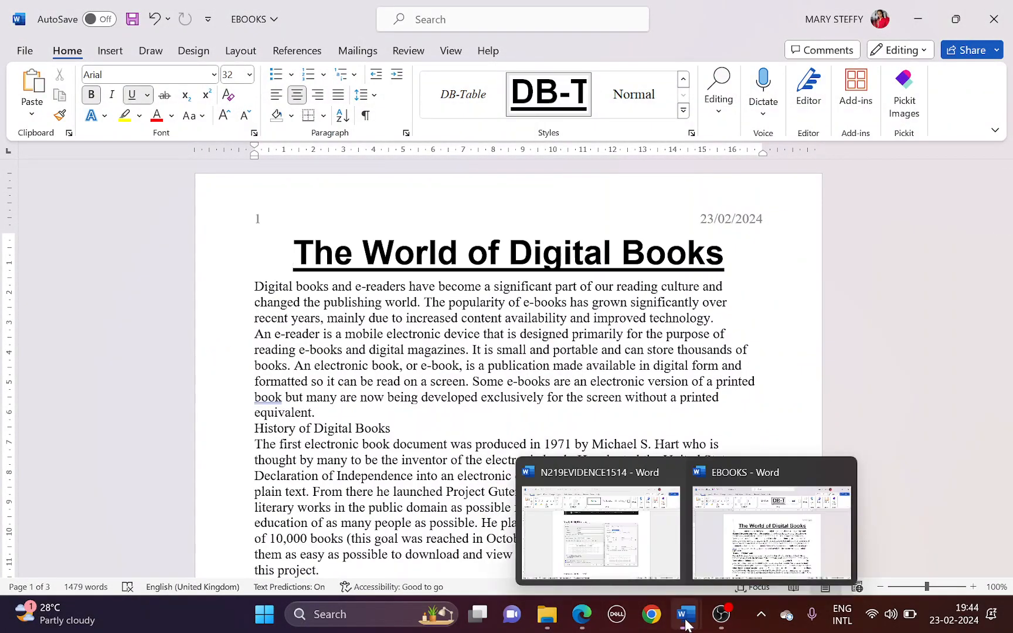
{"action": "left_click", "coordinate": [598, 551]}
{"action": "scroll", "coordinate": [747, 356], "scroll_direction": "down", "scroll_amount": 4}
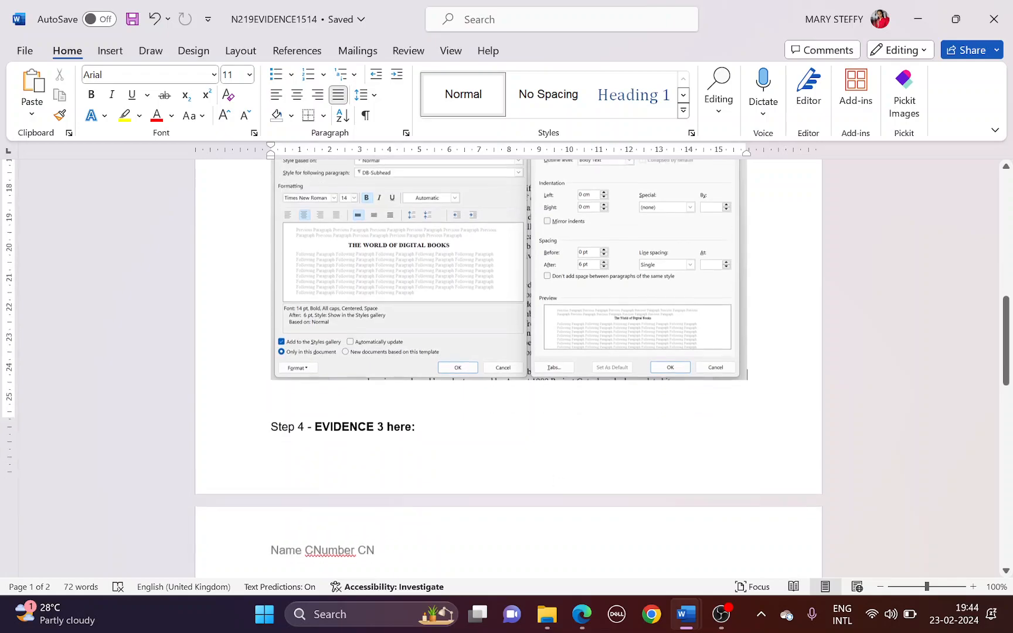
{"action": "left_click", "coordinate": [387, 410]}
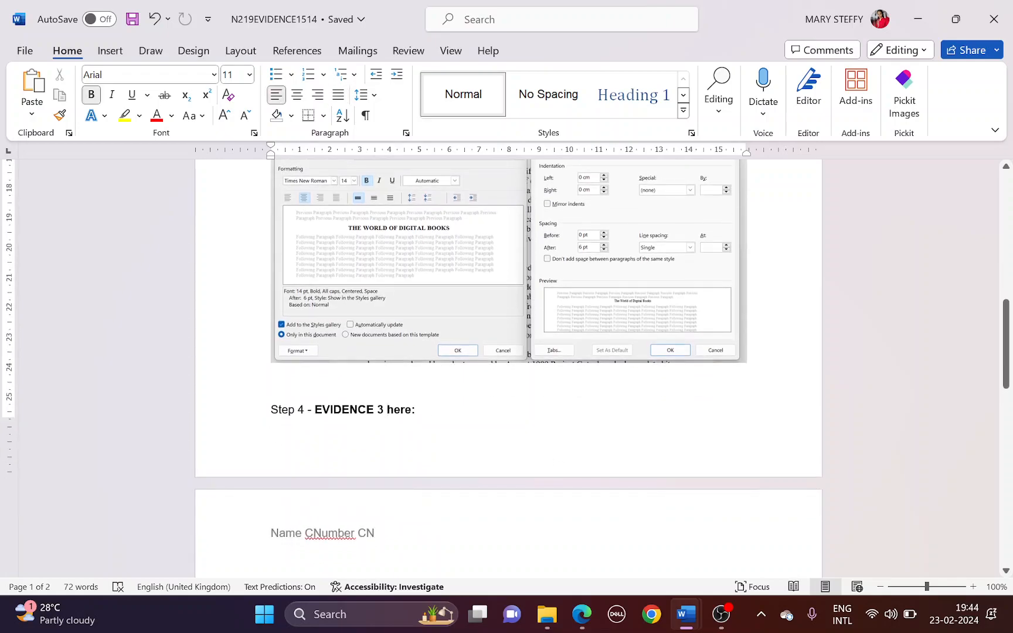
{"action": "left_click", "coordinate": [270, 557]}
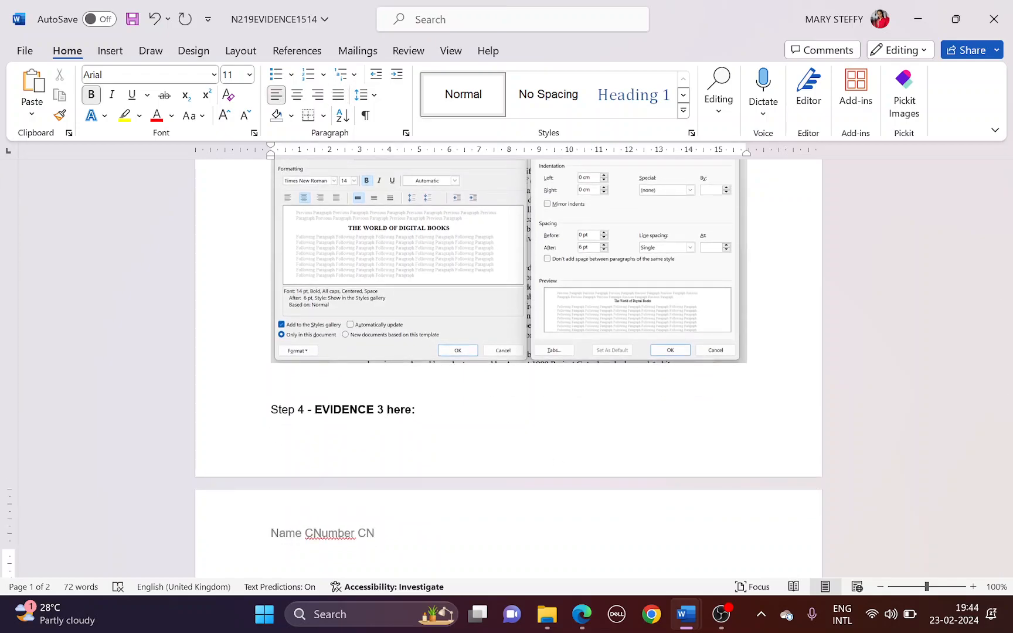
{"action": "key", "text": "ctrl+v"}
{"action": "key", "text": "ctrl+s"}
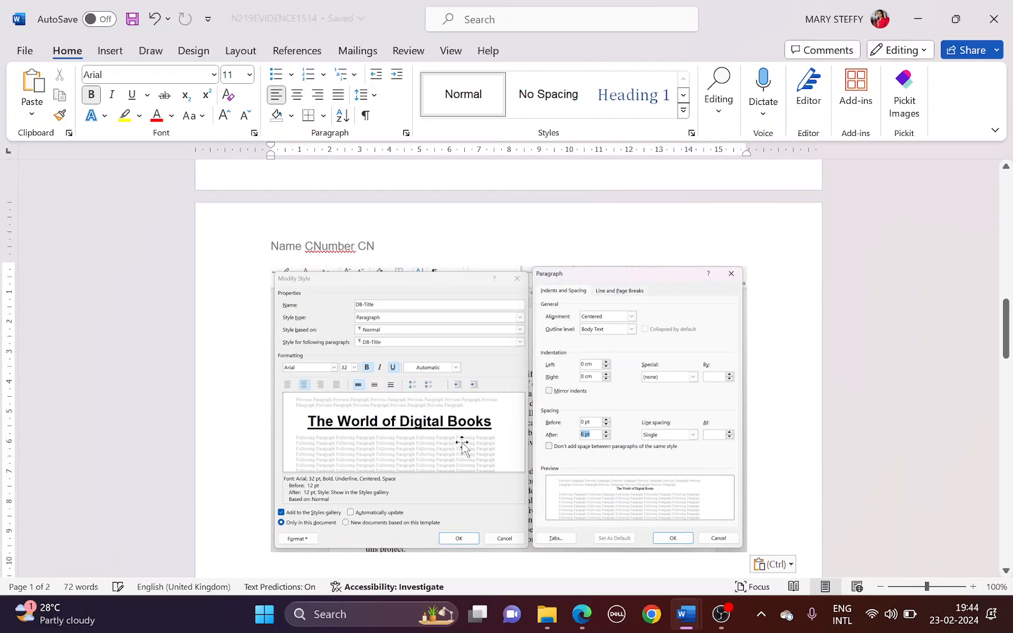
Push the Step 4 heading below the screenshot and save the evidence document
{"action": "scroll", "coordinate": [463, 445], "scroll_direction": "up", "scroll_amount": 5}
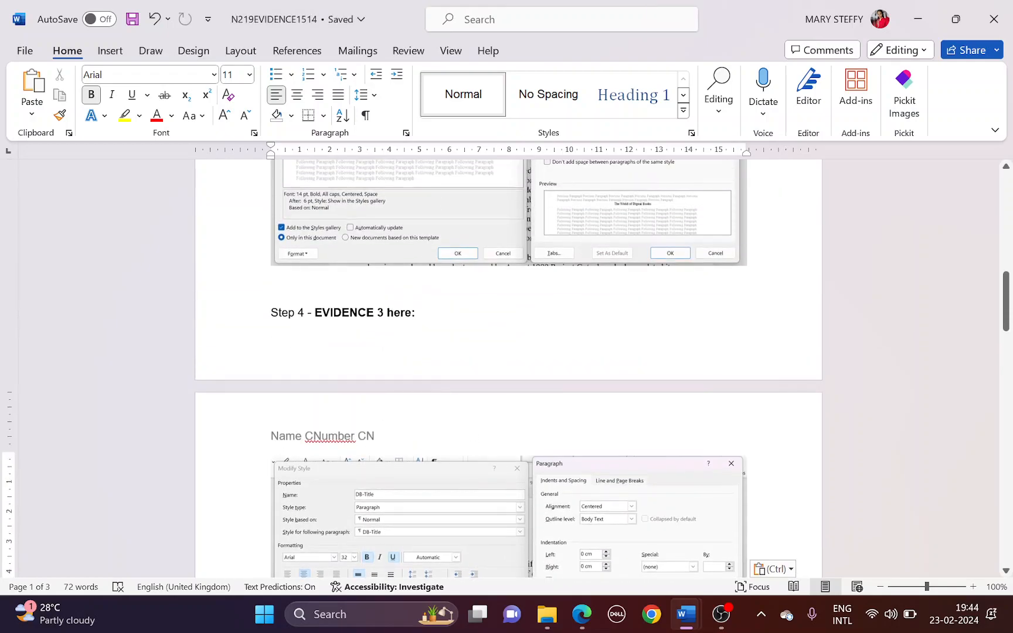
{"action": "left_click", "coordinate": [380, 295]}
{"action": "key", "text": "Return"}
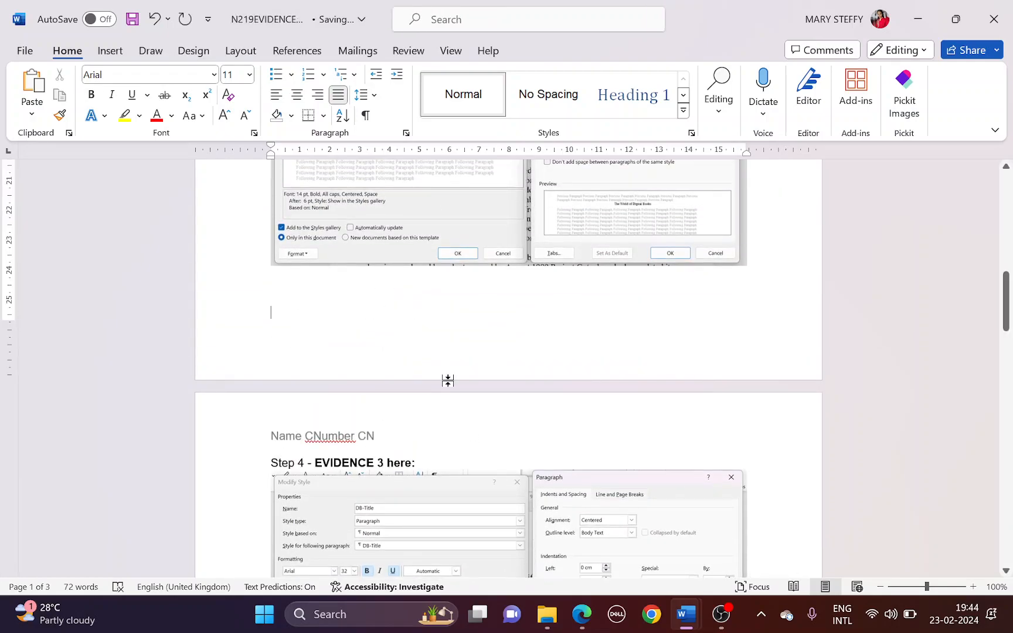
{"action": "key", "text": "ctrl+s"}
{"action": "scroll", "coordinate": [447, 381], "scroll_direction": "down", "scroll_amount": 7}
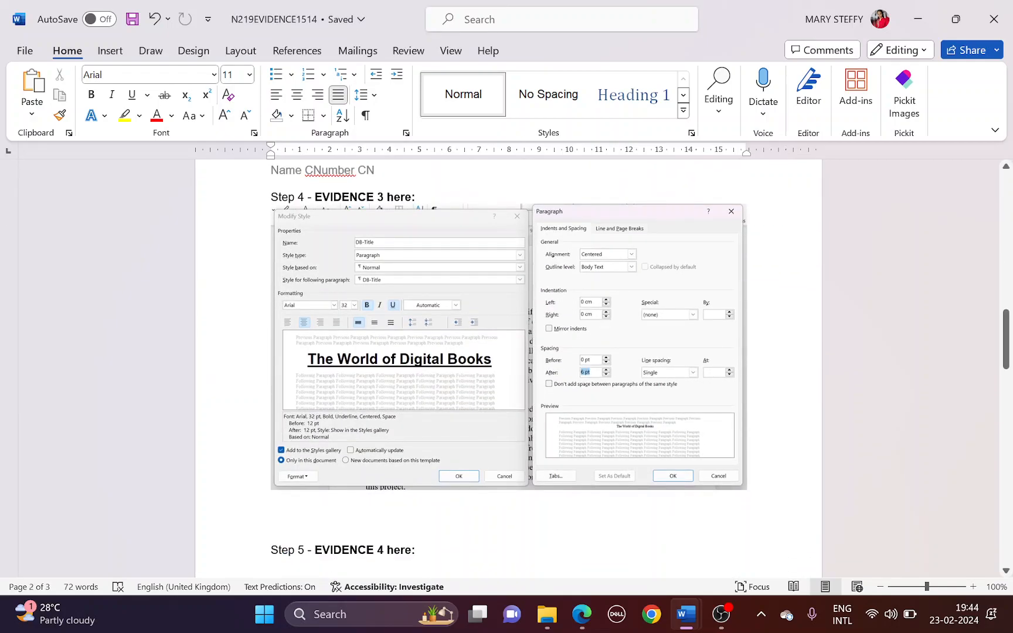
{"action": "mouse_move", "coordinate": [685, 614]}
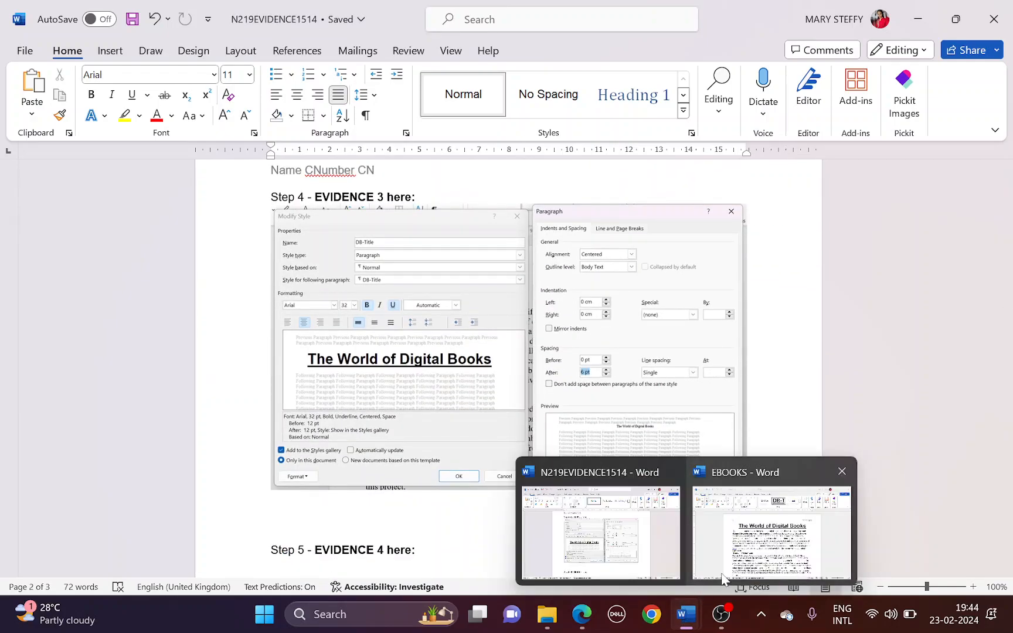
{"action": "left_click", "coordinate": [776, 516]}
{"action": "left_click", "coordinate": [581, 614]}
Highlight the Evidence 4 placement instruction in the question paper
{"action": "scroll", "coordinate": [327, 357], "scroll_direction": "down", "scroll_amount": 4}
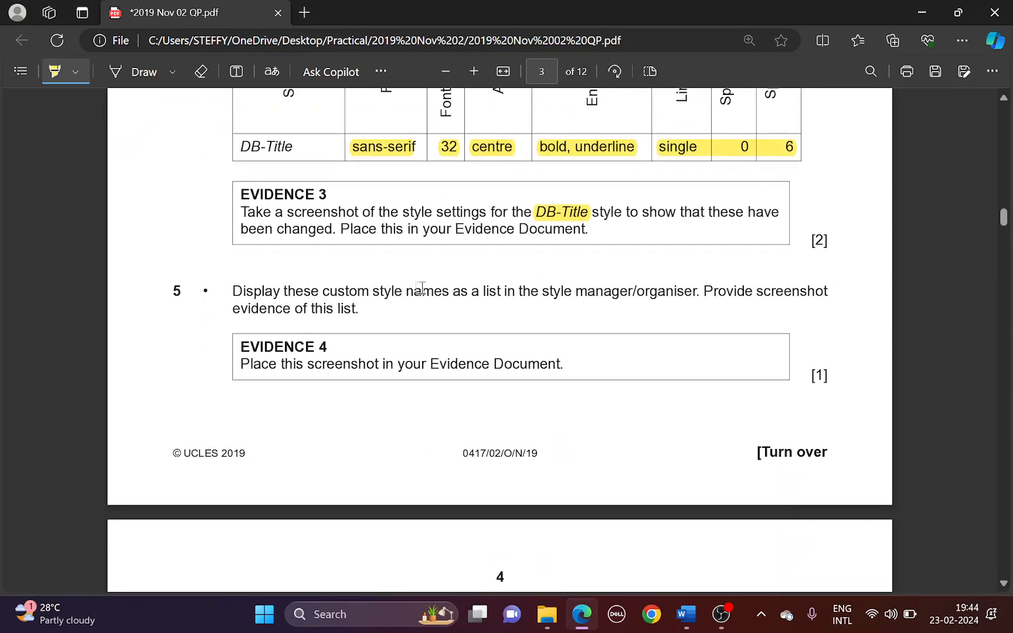
{"action": "left_click_drag", "start_coordinate": [456, 288], "coordinate": [516, 291]}
{"action": "scroll", "coordinate": [392, 317], "scroll_direction": "down", "scroll_amount": 1}
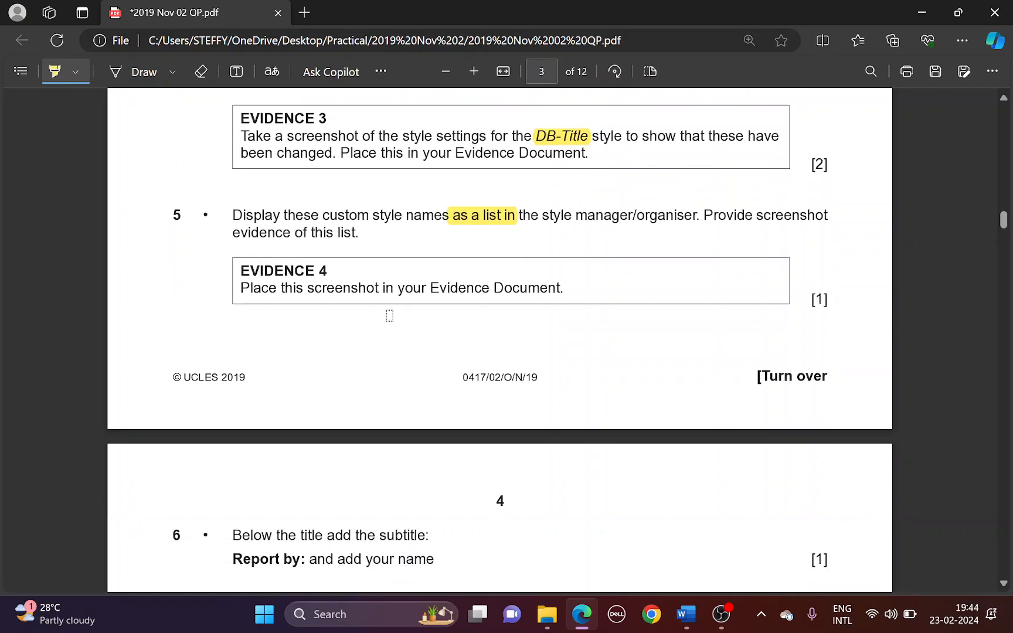
{"action": "left_click_drag", "start_coordinate": [374, 285], "coordinate": [549, 285]}
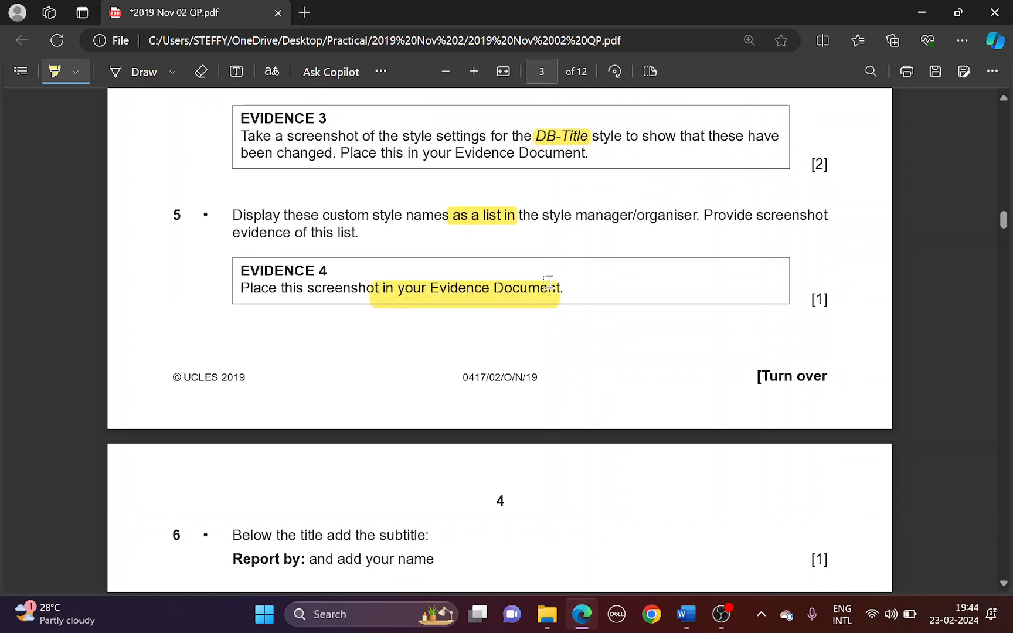
Snip a screenshot of the EBOOKS style list showing the DB- styles and Normal
{"action": "key", "text": "alt+Tab"}
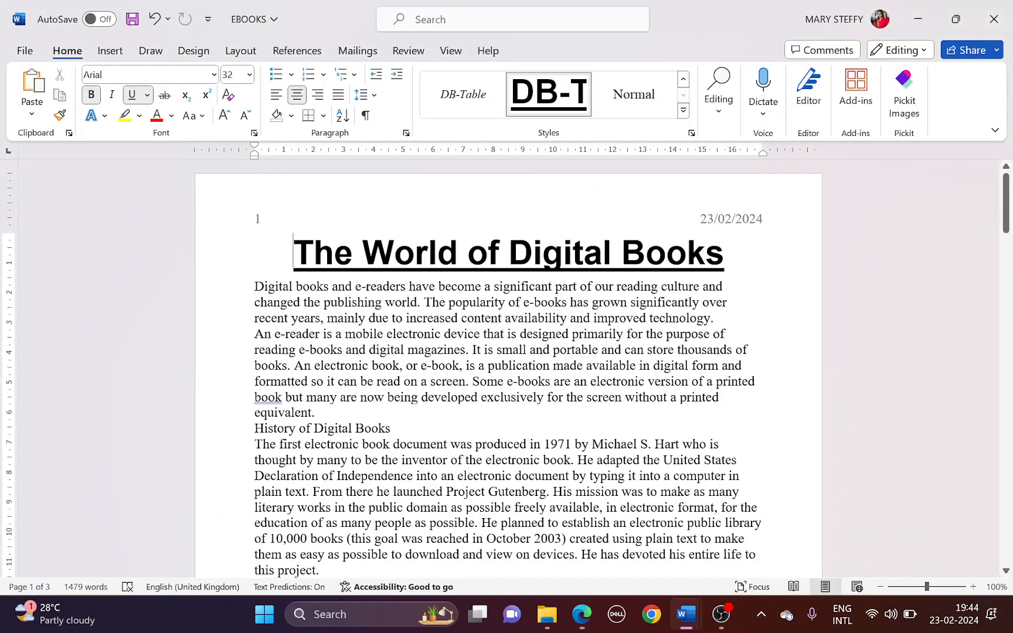
{"action": "left_click", "coordinate": [691, 133]}
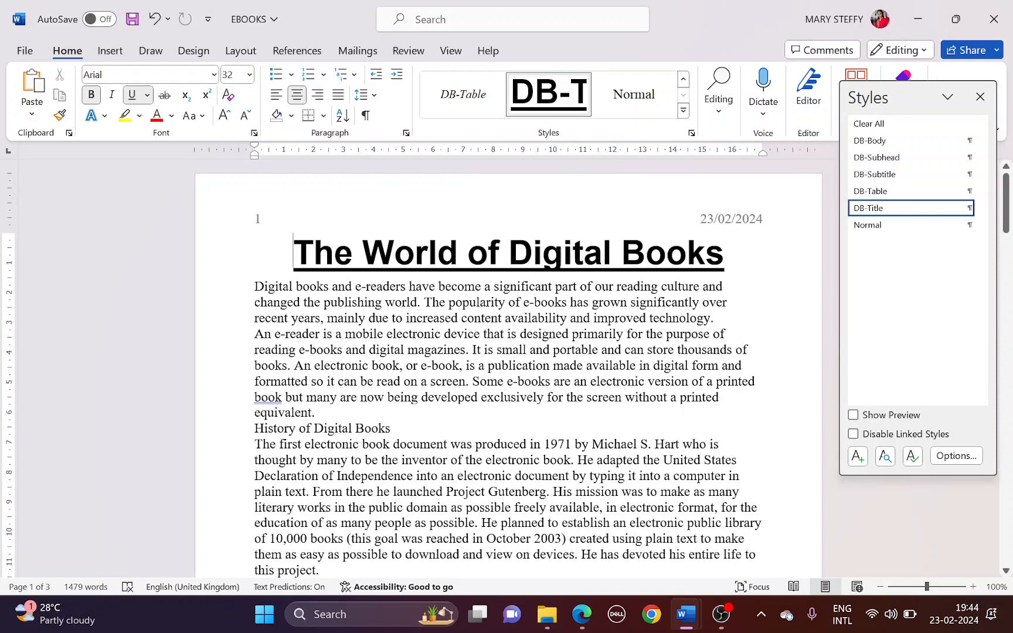
{"action": "key", "text": "super+shift+s"}
{"action": "left_click_drag", "start_coordinate": [837, 75], "coordinate": [999, 302]}
{"action": "left_click", "coordinate": [980, 96]}
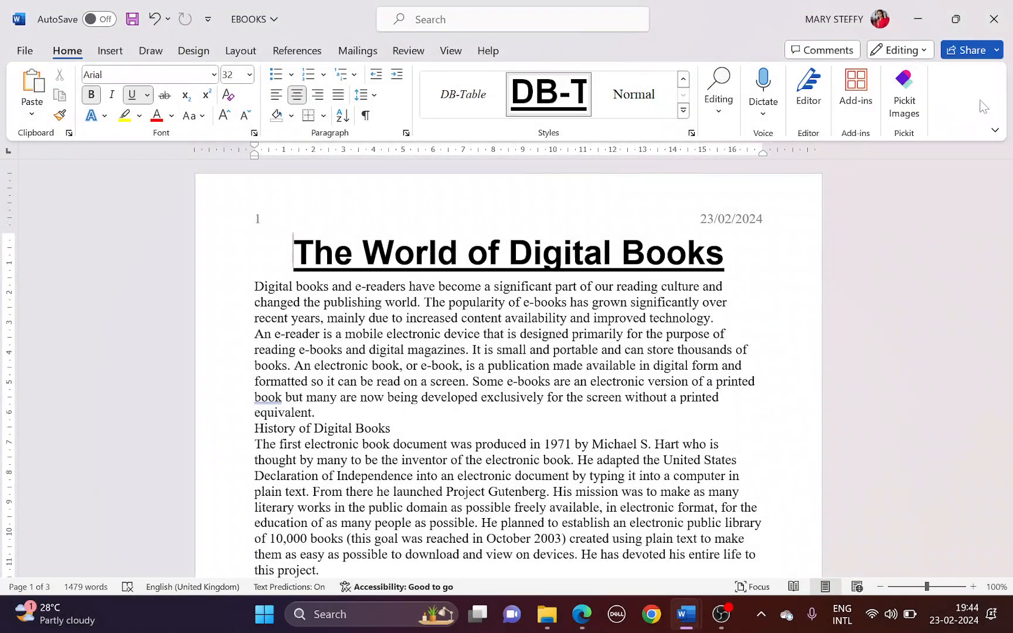
Paste the style list screenshot below the Step 5 heading in the evidence document
{"action": "key", "text": "alt+Tab"}
{"action": "key", "text": "alt+Tab"}
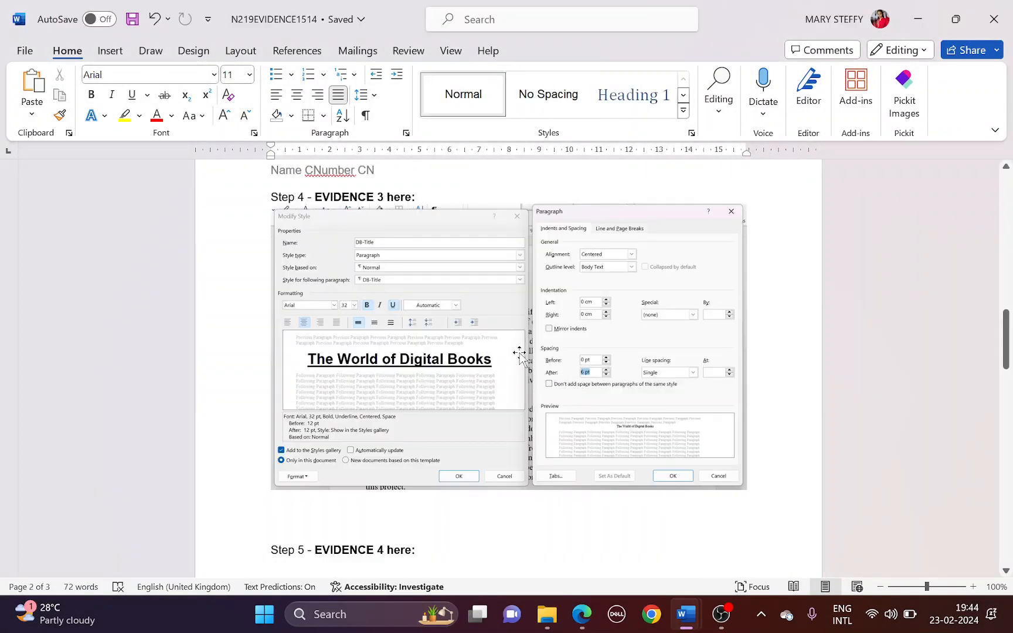
{"action": "scroll", "coordinate": [506, 352], "scroll_direction": "down", "scroll_amount": 4}
{"action": "left_click", "coordinate": [348, 376]}
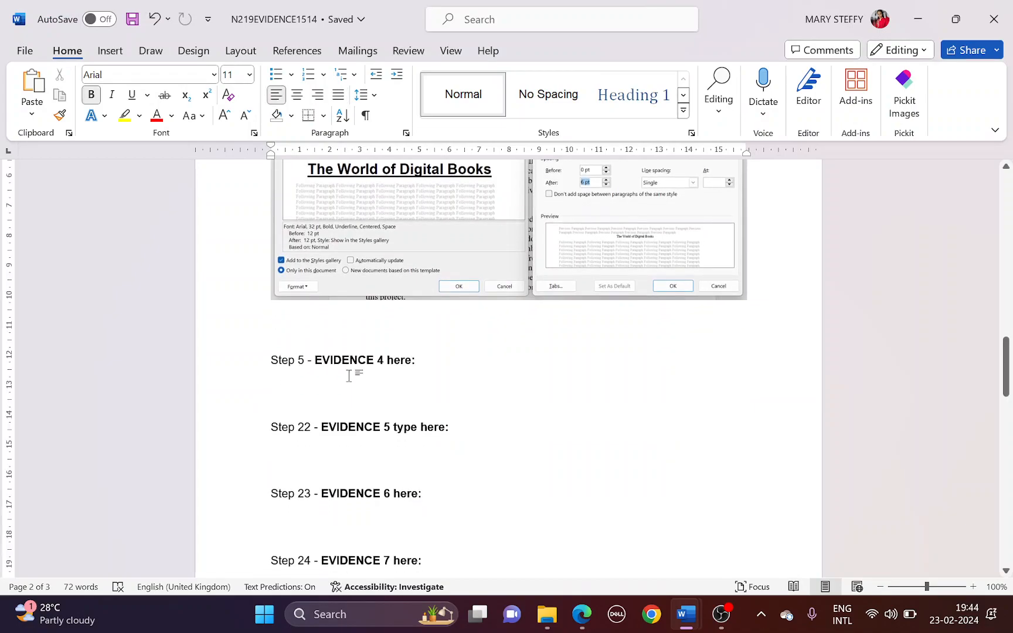
{"action": "key", "text": "ctrl+v"}
{"action": "scroll", "coordinate": [443, 369], "scroll_direction": "down", "scroll_amount": 4}
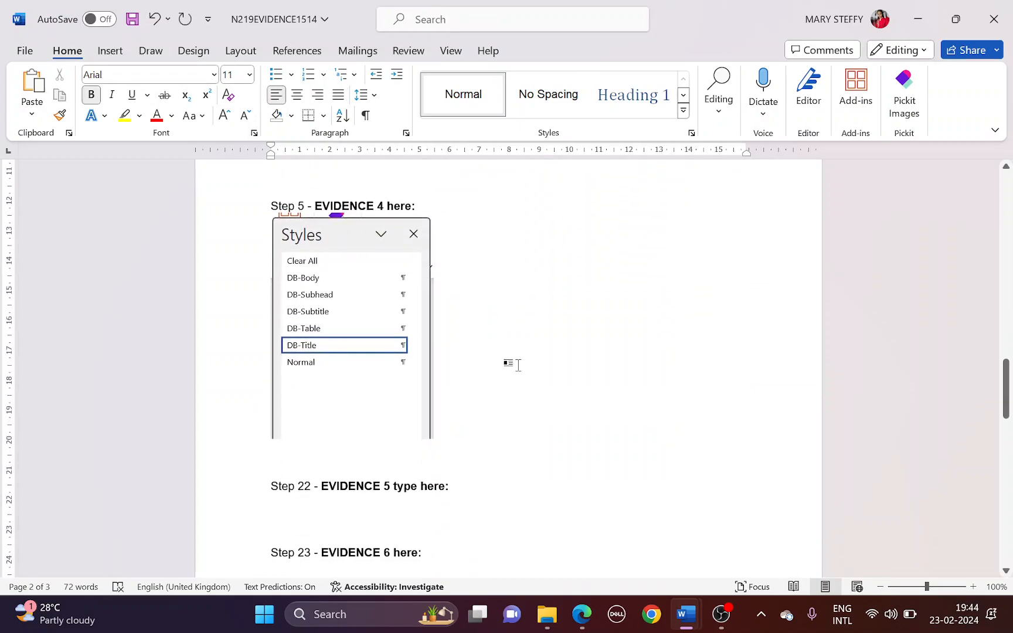
{"action": "key", "text": "alt+Tab"}
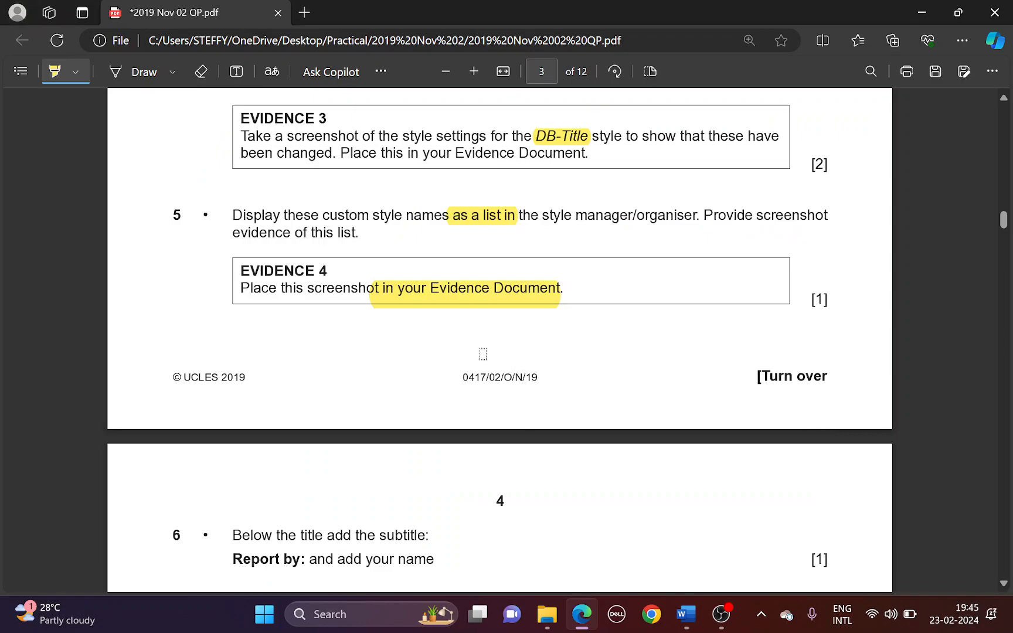
Highlight the subtitle instruction in question 6 of the question paper
{"action": "scroll", "coordinate": [473, 377], "scroll_direction": "down", "scroll_amount": 3}
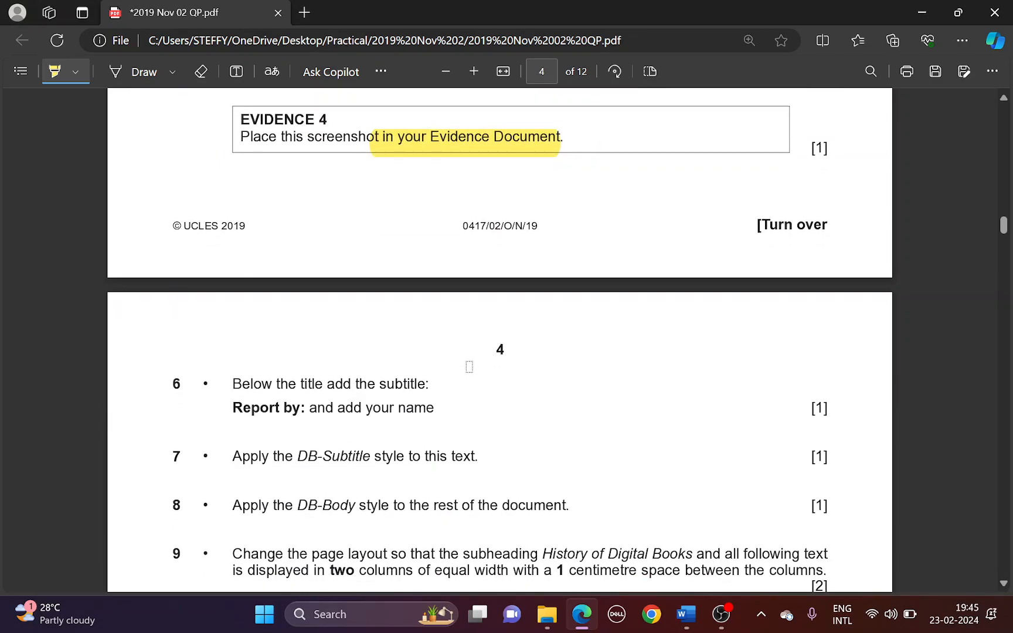
{"action": "key", "text": "alt+Tab"}
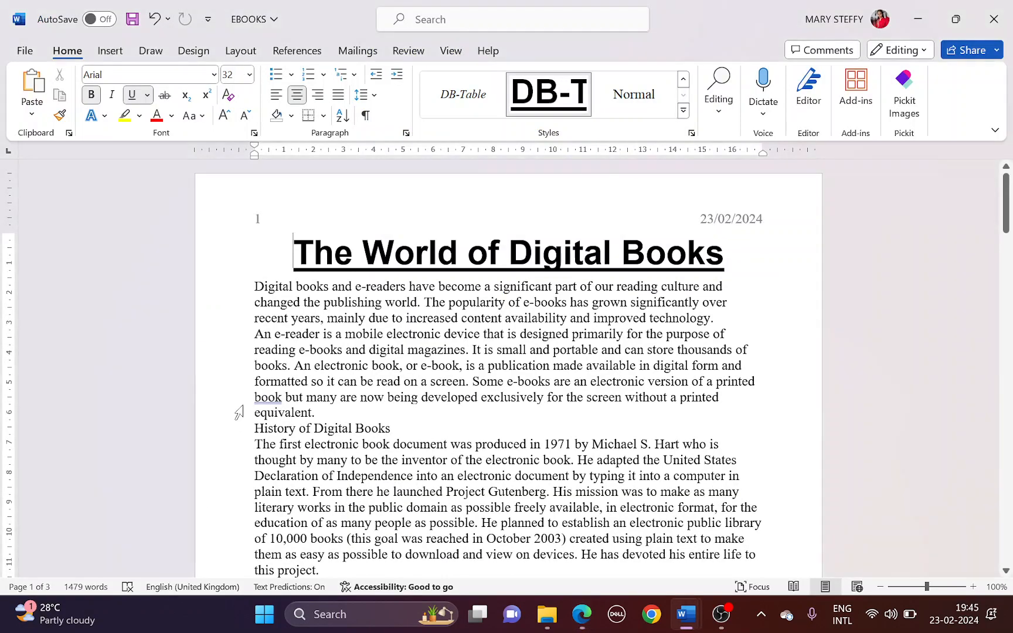
{"action": "key", "text": "alt+Tab"}
{"action": "scroll", "coordinate": [275, 378], "scroll_direction": "down", "scroll_amount": 3}
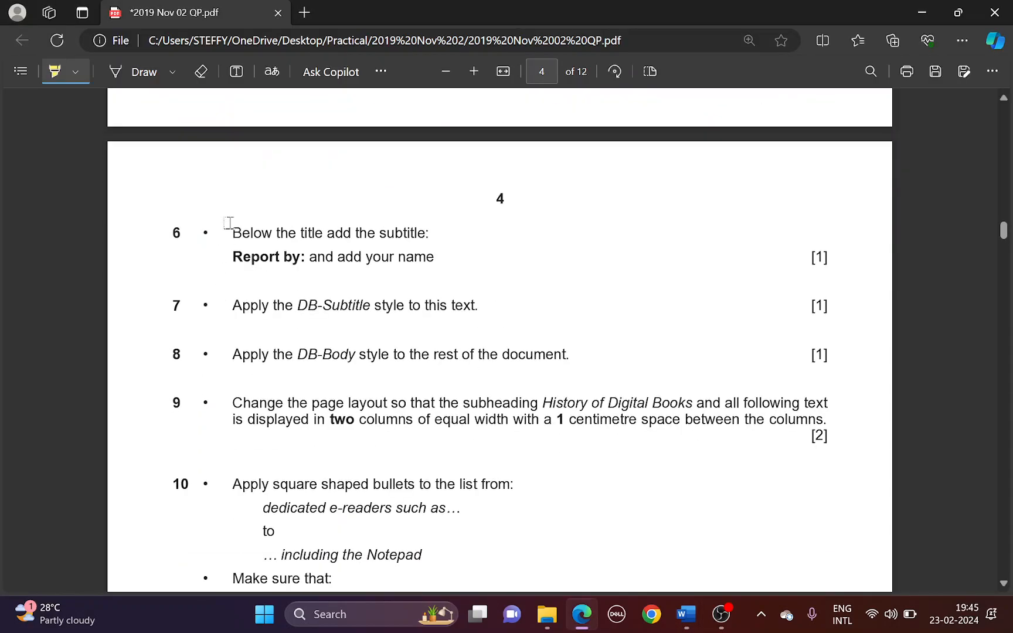
{"action": "mouse_move", "coordinate": [300, 232]}
{"action": "left_mouse_down"}
{"action": "mouse_move", "coordinate": [402, 232]}
{"action": "mouse_move", "coordinate": [233, 258]}
{"action": "mouse_move", "coordinate": [405, 262]}
{"action": "left_mouse_up"}
Add a new centred line 'Report by: Name' beneath the EBOOKS title
{"action": "key", "text": "alt+Tab"}
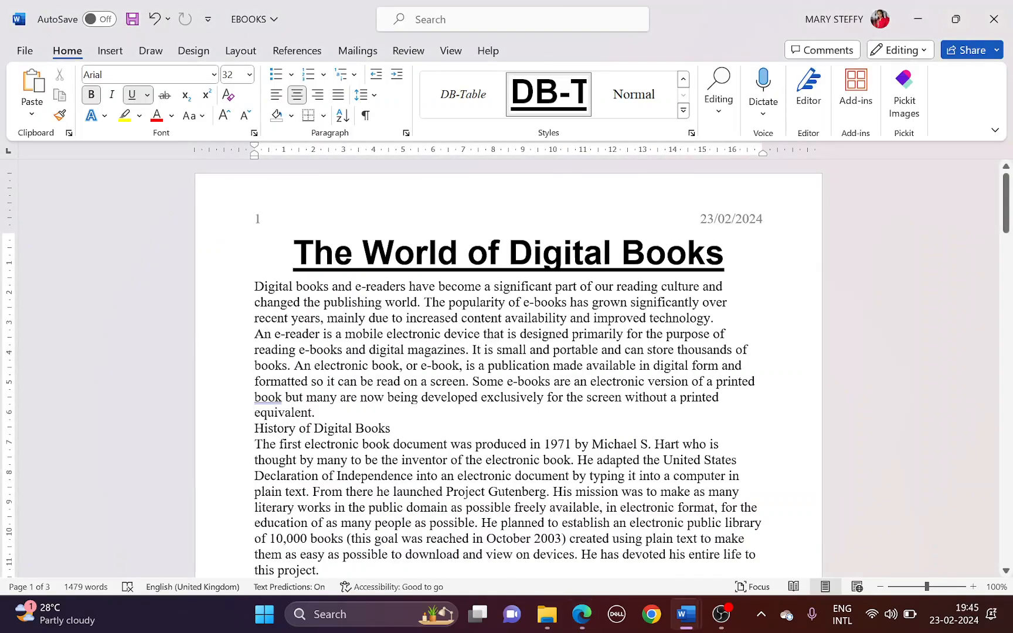
{"action": "key", "text": "Return"}
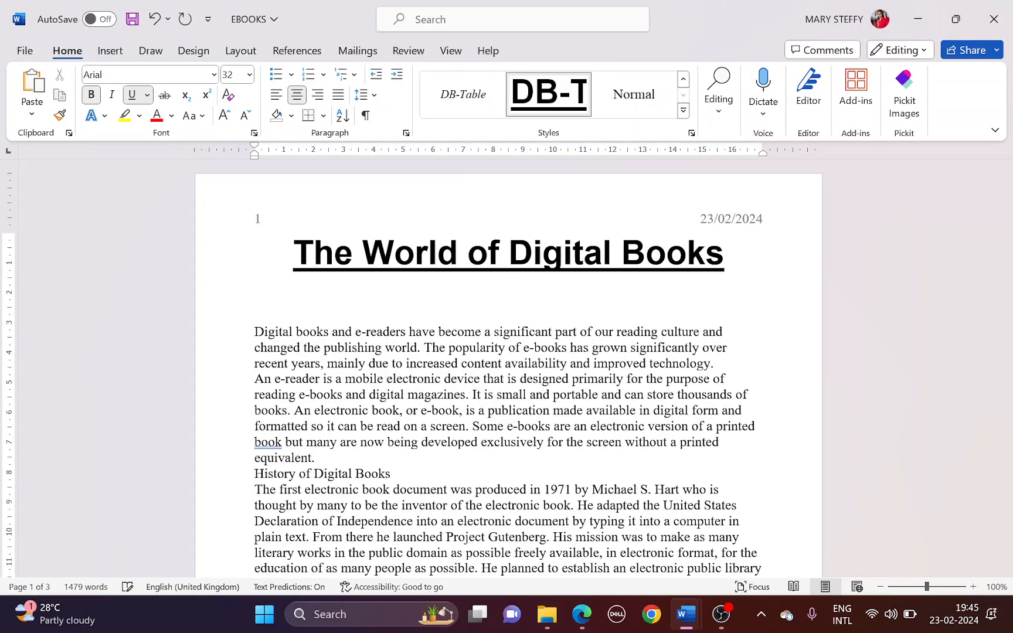
{"action": "type", "text": "Report"}
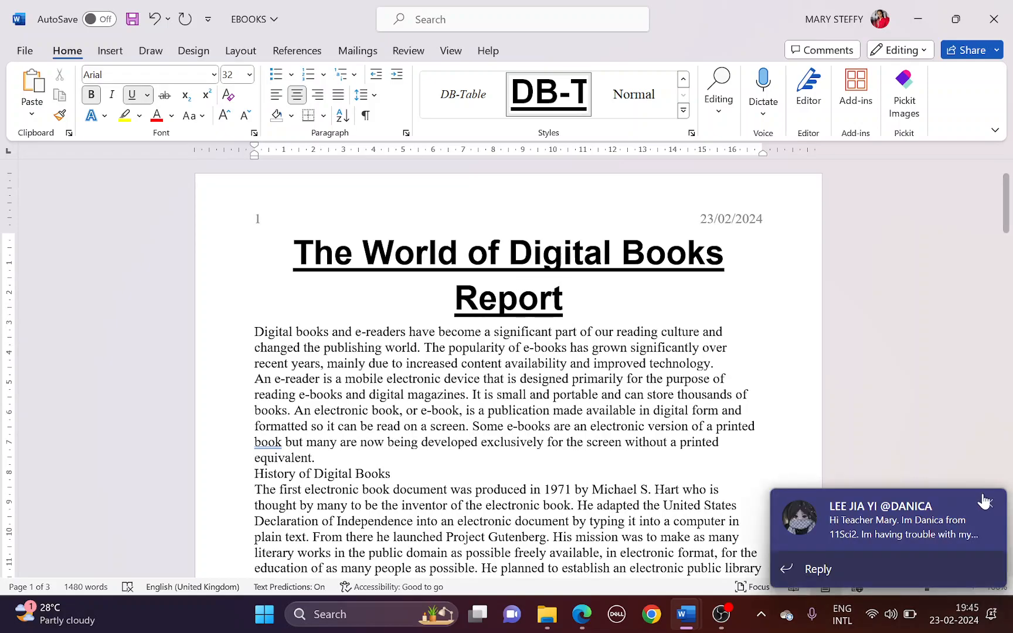
{"action": "left_click", "coordinate": [986, 499]}
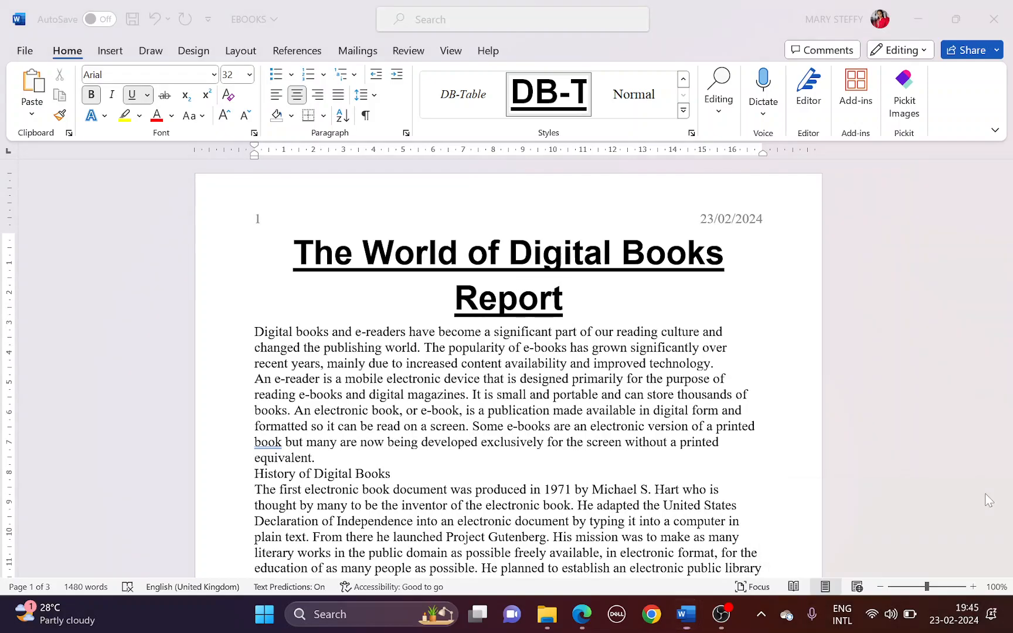
{"action": "left_click", "coordinate": [566, 299]}
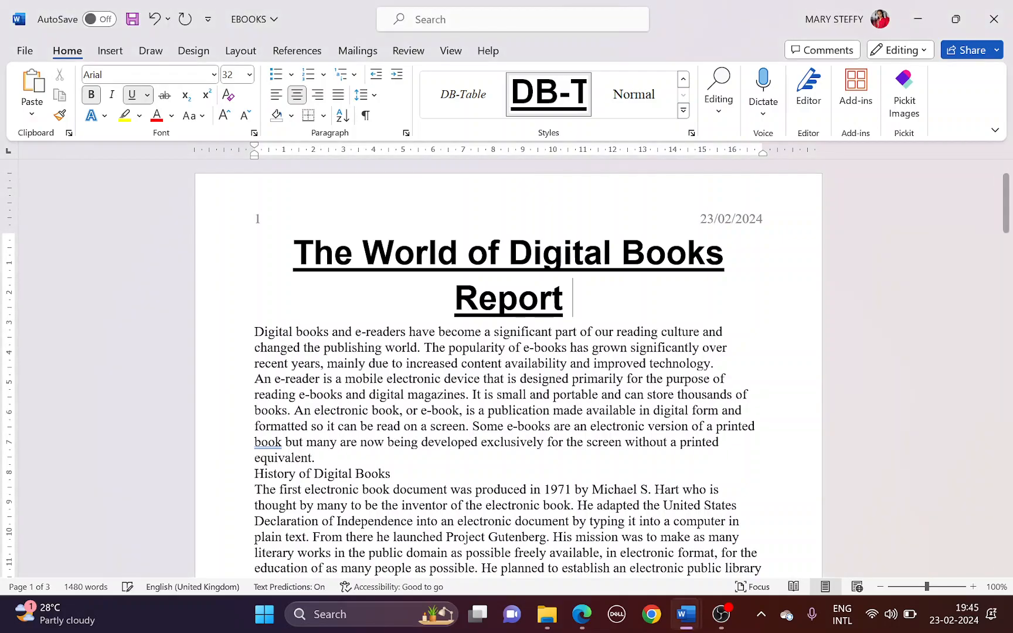
{"action": "type", "text": "by: Name"}
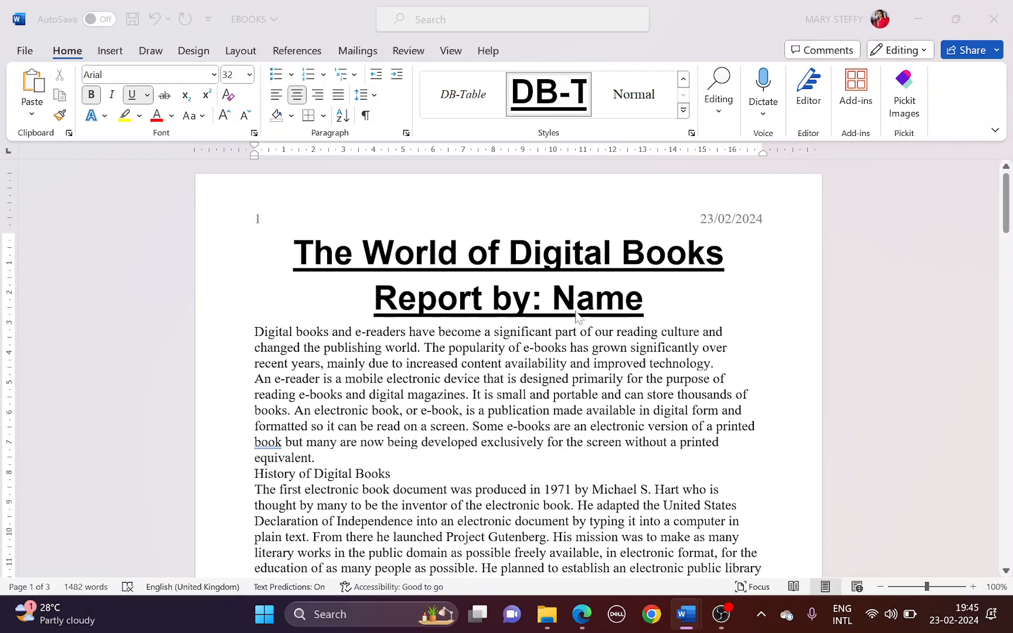
{"action": "key", "text": "alt+Tab"}
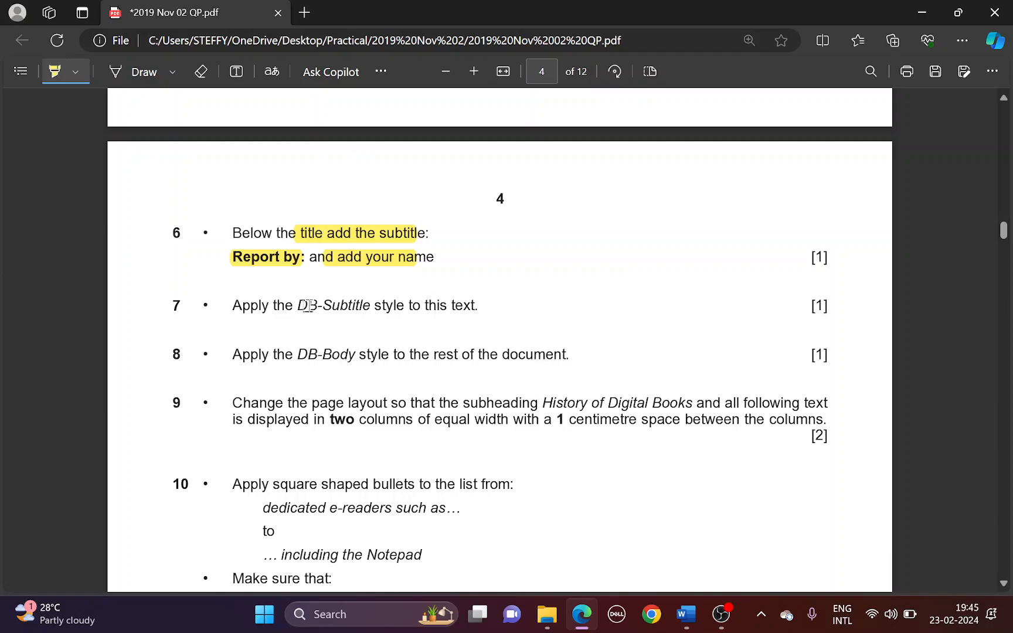
Apply the DB-Subtitle style to the 'Report by: Name' line
{"action": "left_click_drag", "start_coordinate": [301, 306], "coordinate": [404, 300]}
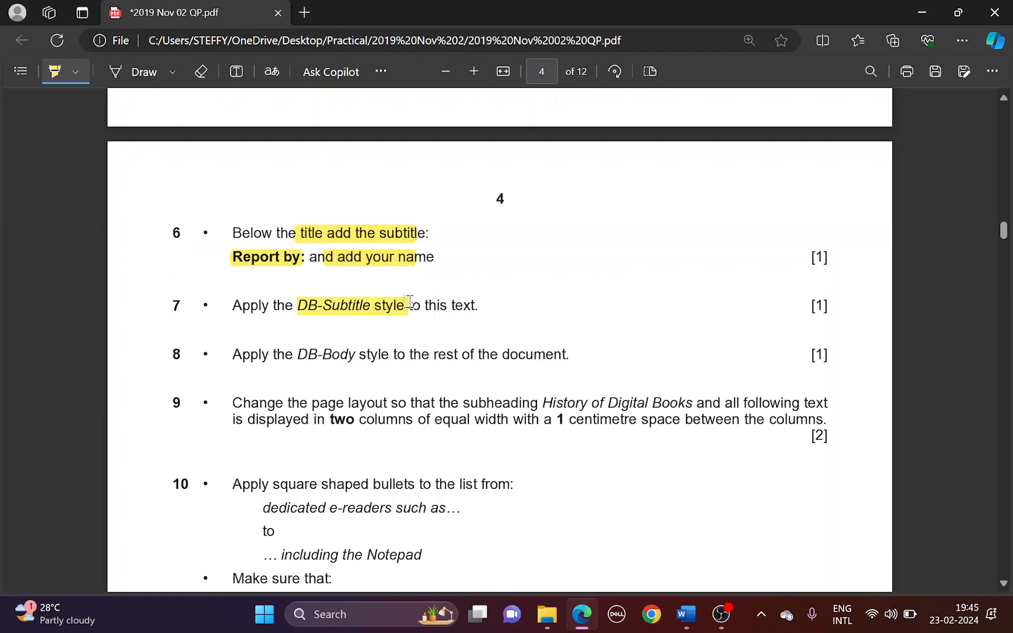
{"action": "key", "text": "alt+Tab"}
{"action": "left_click_drag", "start_coordinate": [375, 297], "coordinate": [661, 297]}
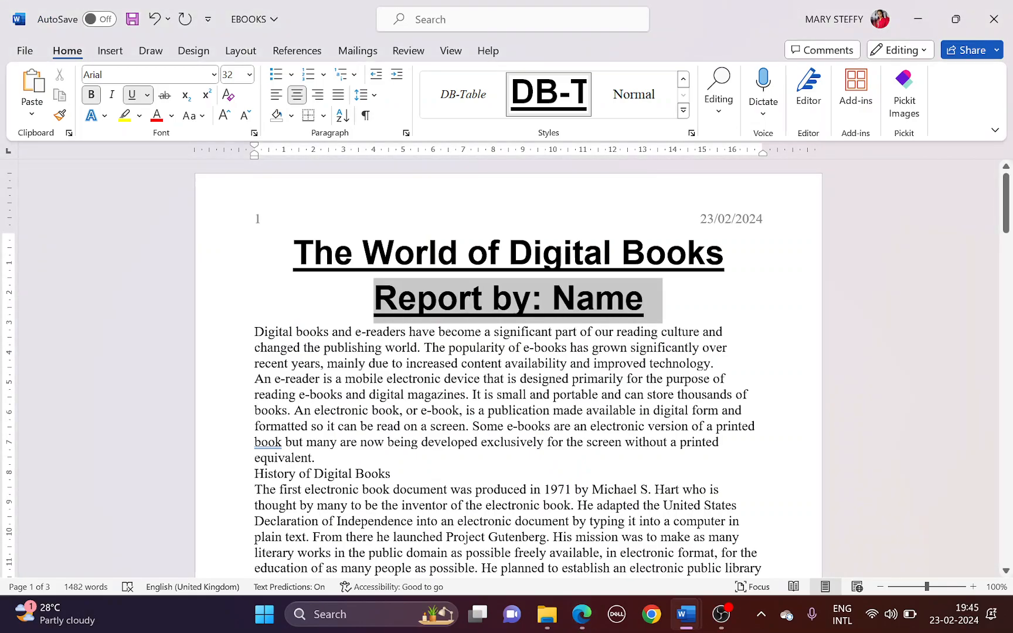
{"action": "left_click", "coordinate": [684, 111]}
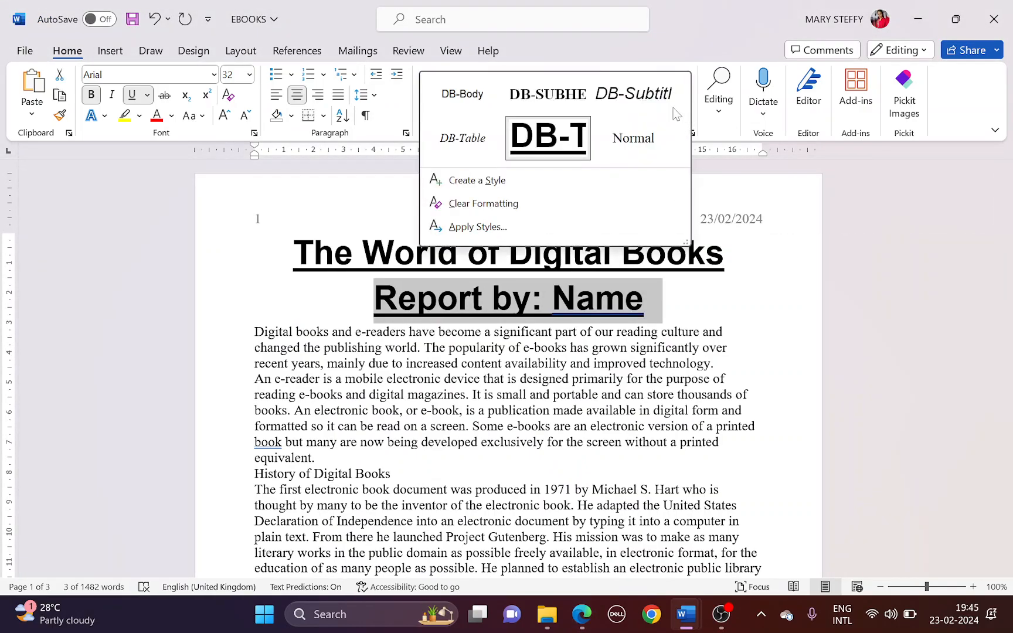
{"action": "left_click", "coordinate": [652, 110]}
Apply the DB-Body style to all body text below the subtitle
{"action": "key", "text": "alt+Tab"}
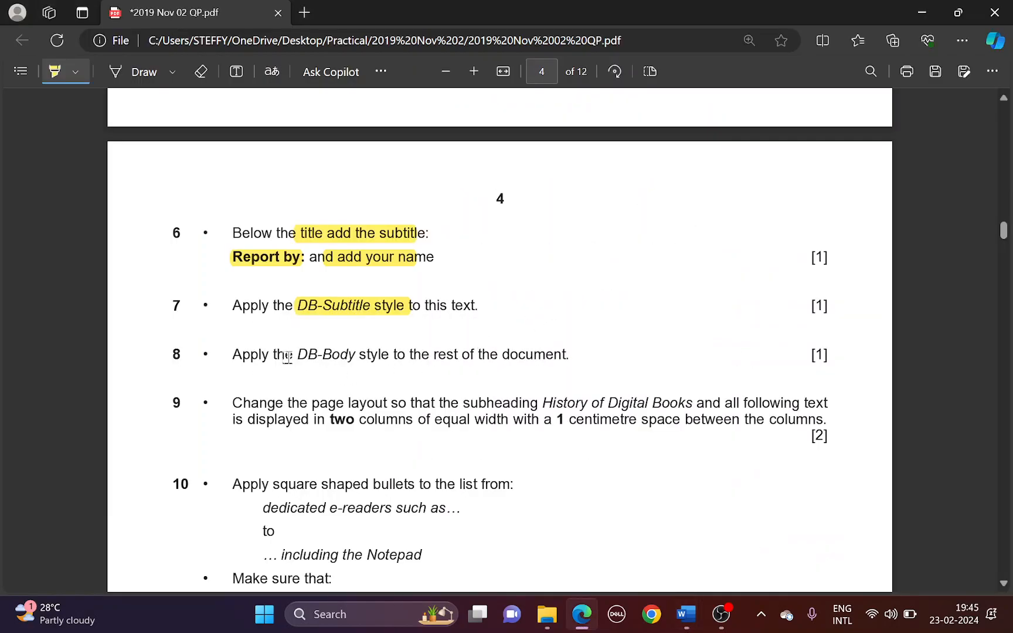
{"action": "left_click_drag", "start_coordinate": [278, 352], "coordinate": [502, 352]}
{"action": "key", "text": "alt+Tab"}
{"action": "left_click_drag", "start_coordinate": [255, 306], "coordinate": [422, 603]}
{"action": "left_click", "coordinate": [462, 94]}
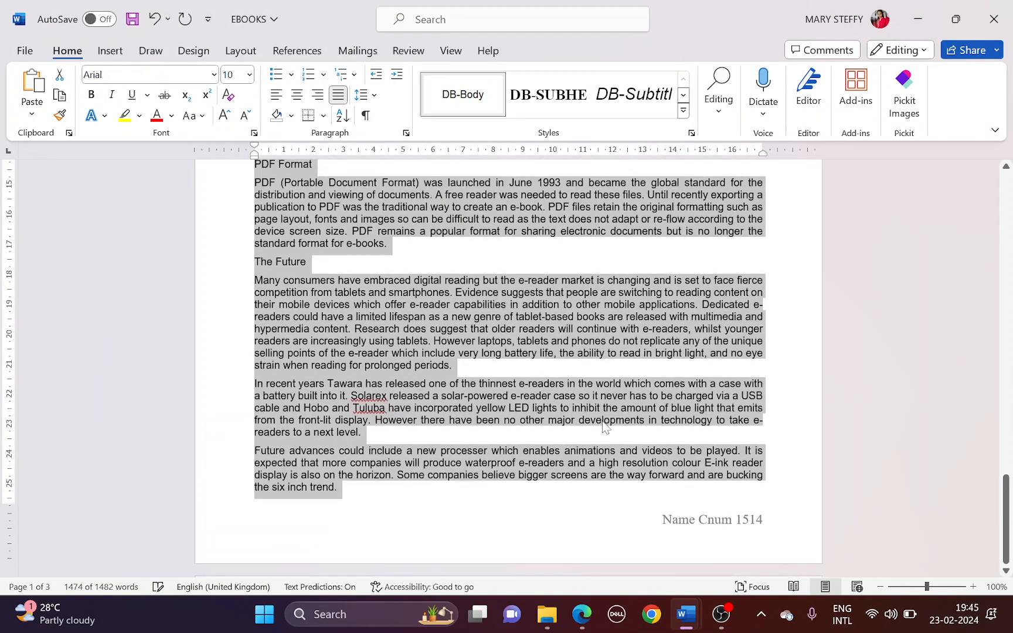
{"action": "scroll", "coordinate": [605, 426], "scroll_direction": "up", "scroll_amount": 15}
{"action": "scroll", "coordinate": [605, 422], "scroll_direction": "up", "scroll_amount": 15}
{"action": "key", "text": "alt+Tab"}
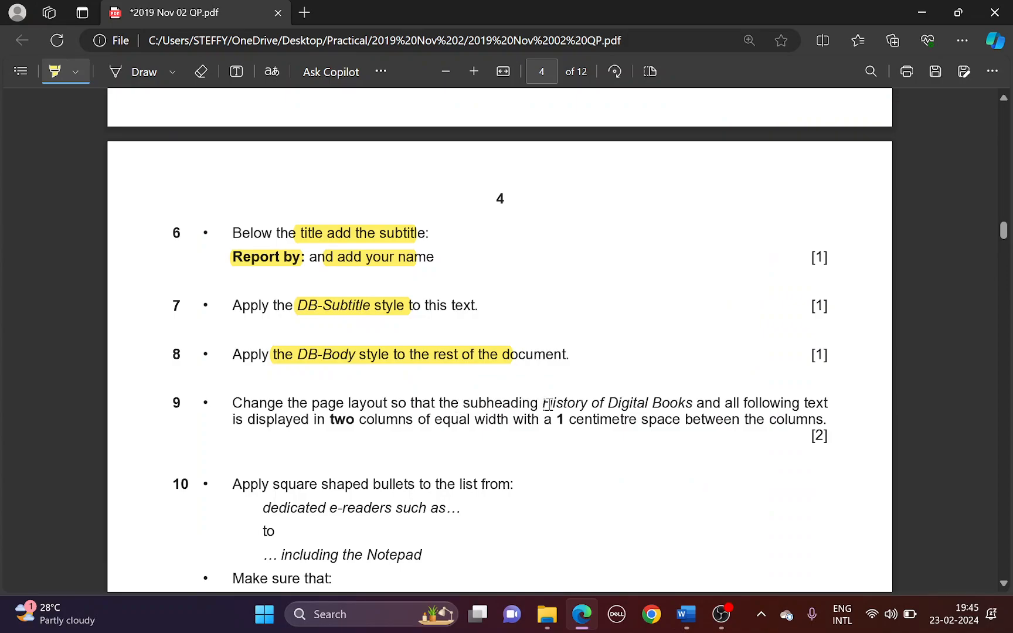
Select the text from 'History of Digital Books' to the end of the document
{"action": "left_click_drag", "start_coordinate": [551, 403], "coordinate": [706, 400]}
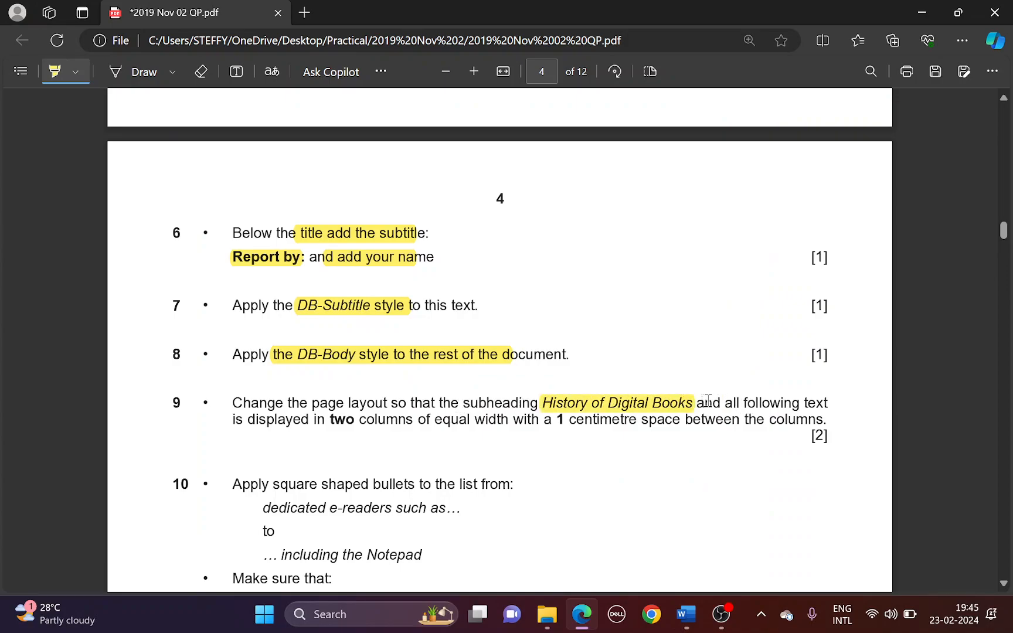
{"action": "left_click_drag", "start_coordinate": [328, 419], "coordinate": [419, 420]}
{"action": "key", "text": "alt+Tab"}
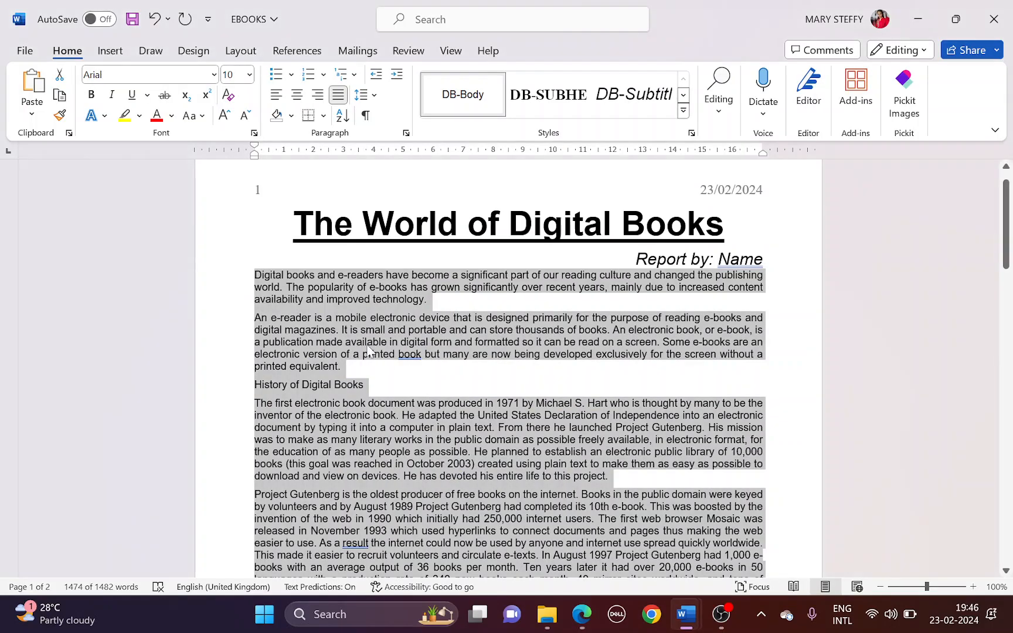
{"action": "left_click", "coordinate": [274, 300]}
{"action": "left_click_drag", "start_coordinate": [254, 385], "coordinate": [342, 502]}
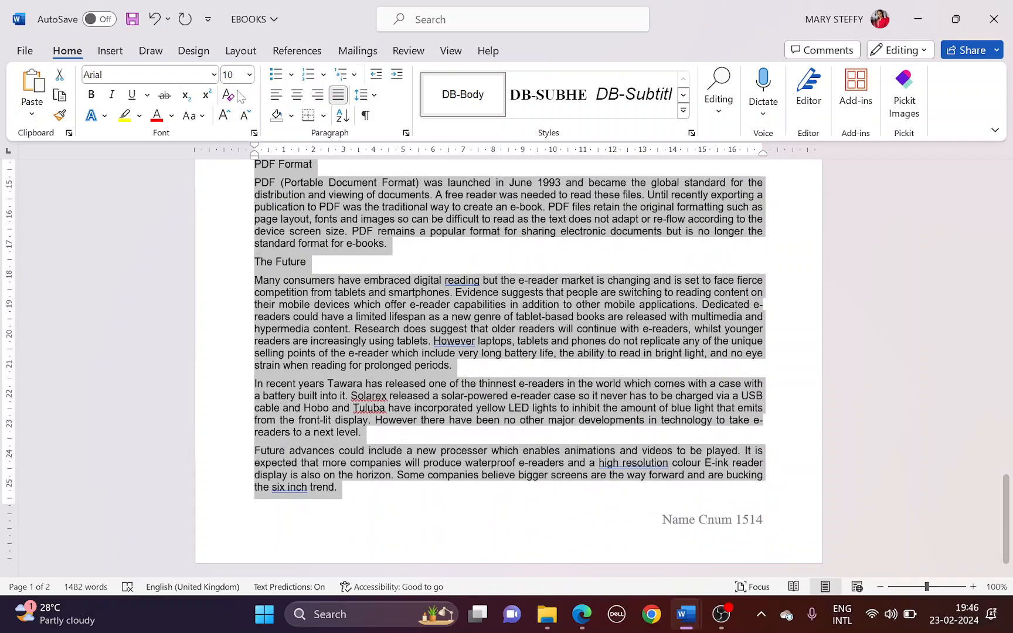
Lay the selection out in two equal-width columns with 1 cm spacing
{"action": "left_click", "coordinate": [241, 51]}
{"action": "left_click", "coordinate": [161, 91]}
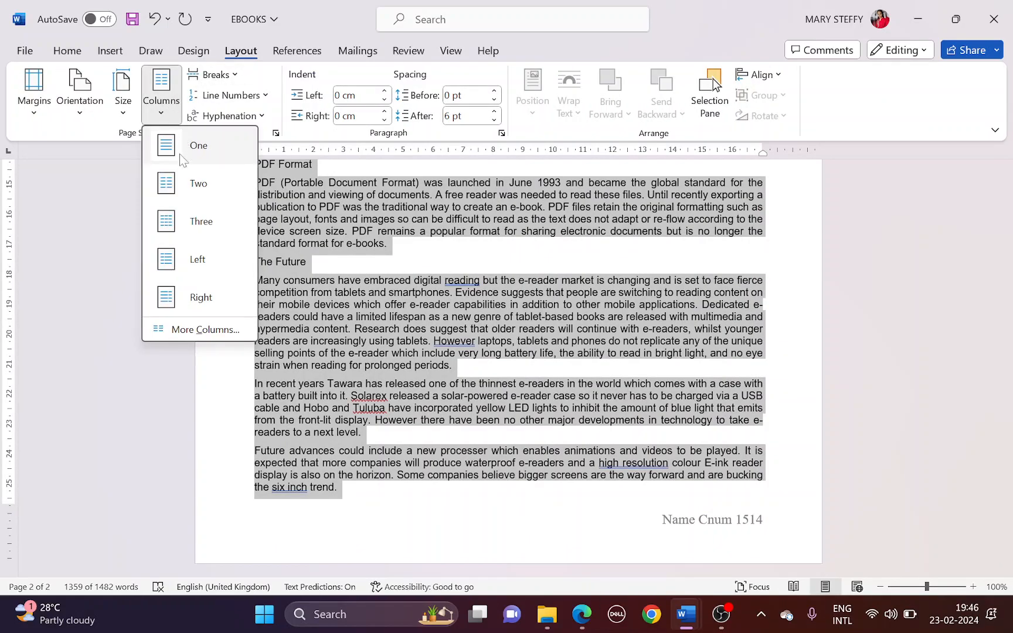
{"action": "left_click", "coordinate": [228, 332]}
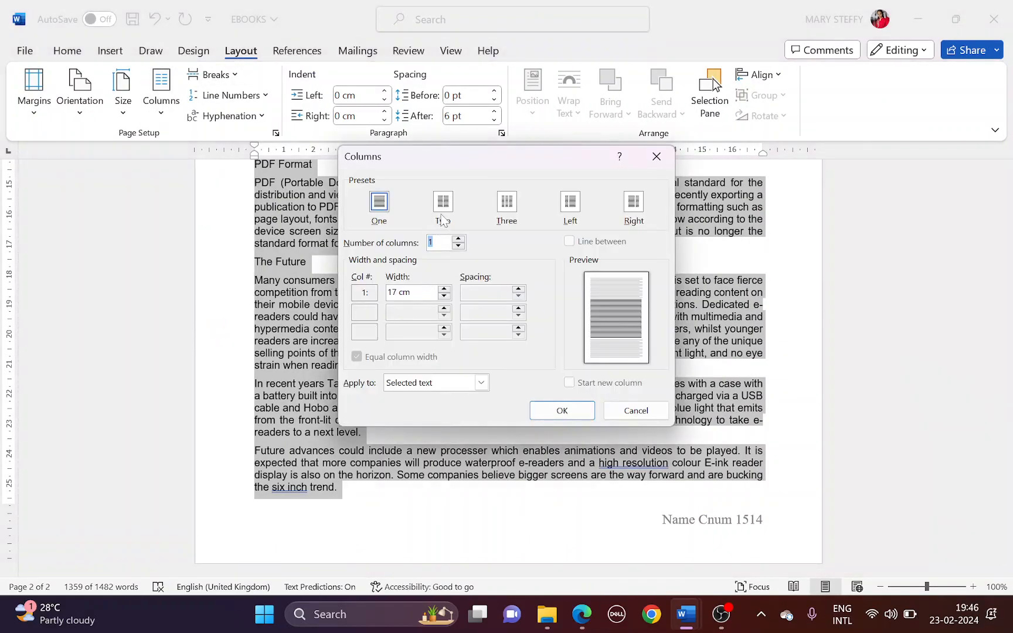
{"action": "left_click", "coordinate": [443, 204]}
{"action": "key", "text": "alt+Tab"}
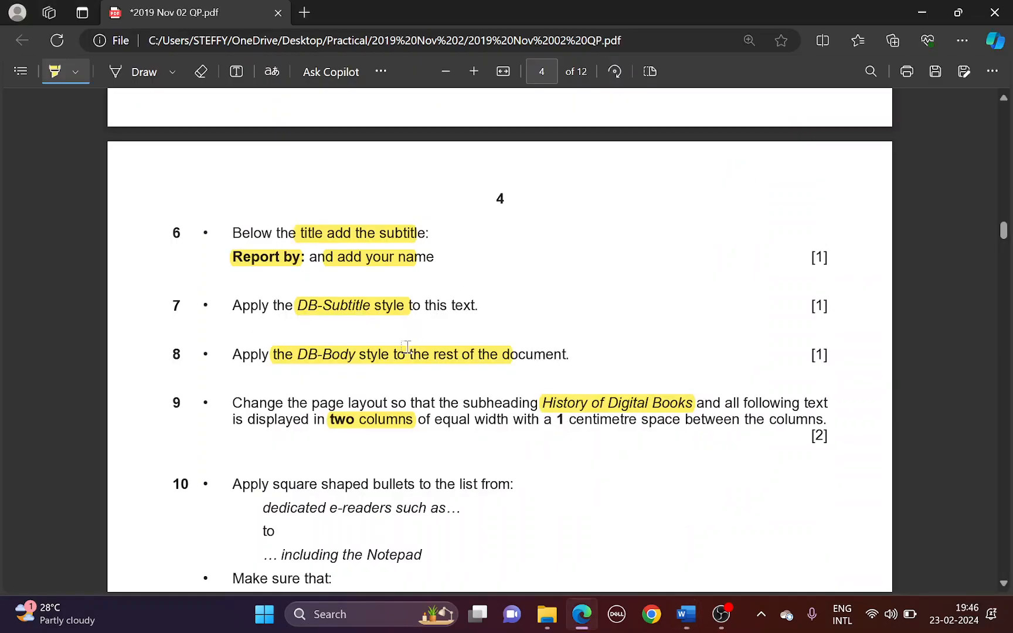
{"action": "left_click_drag", "start_coordinate": [548, 420], "coordinate": [648, 423]}
{"action": "key", "text": "alt+Tab"}
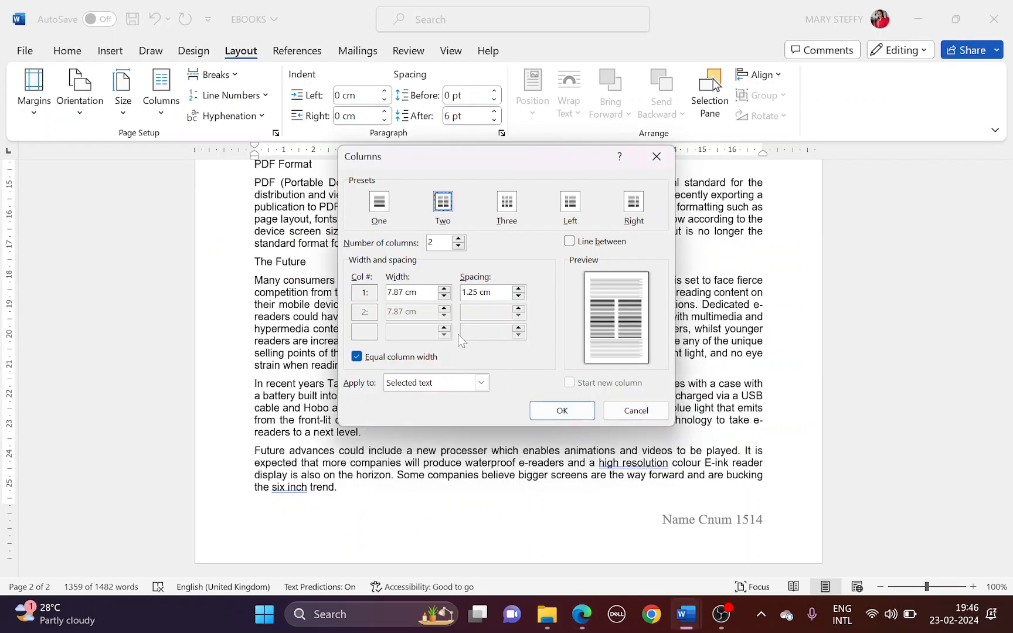
{"action": "type", "text": "1"}
{"action": "left_click", "coordinate": [561, 410]}
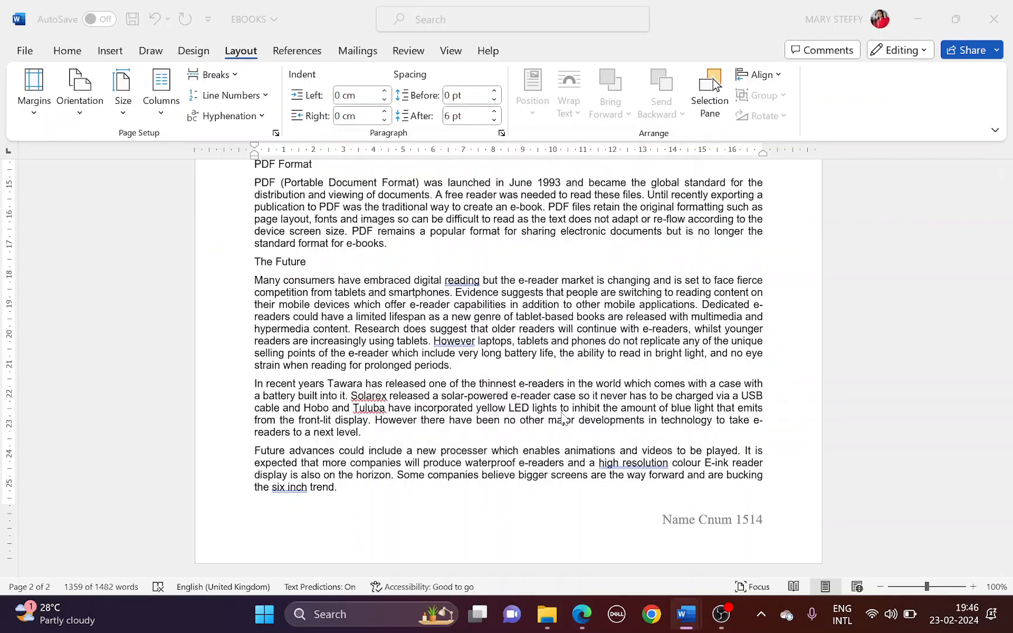
{"action": "scroll", "coordinate": [559, 404], "scroll_direction": "up", "scroll_amount": 10}
{"action": "scroll", "coordinate": [560, 404], "scroll_direction": "up", "scroll_amount": 13}
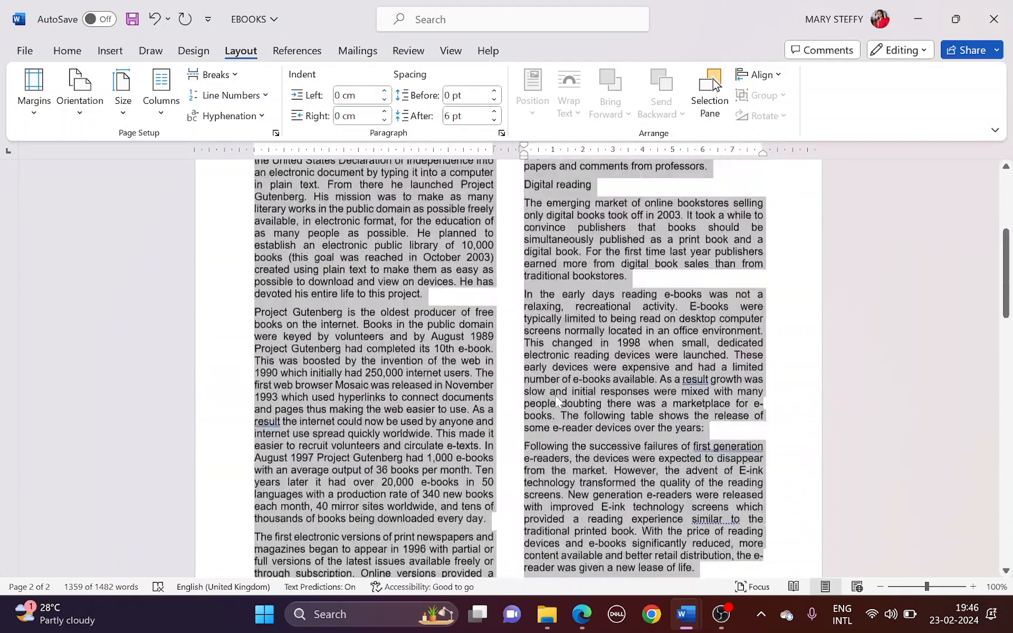
{"action": "key", "text": "alt+Tab"}
{"action": "scroll", "coordinate": [466, 410], "scroll_direction": "down", "scroll_amount": 2}
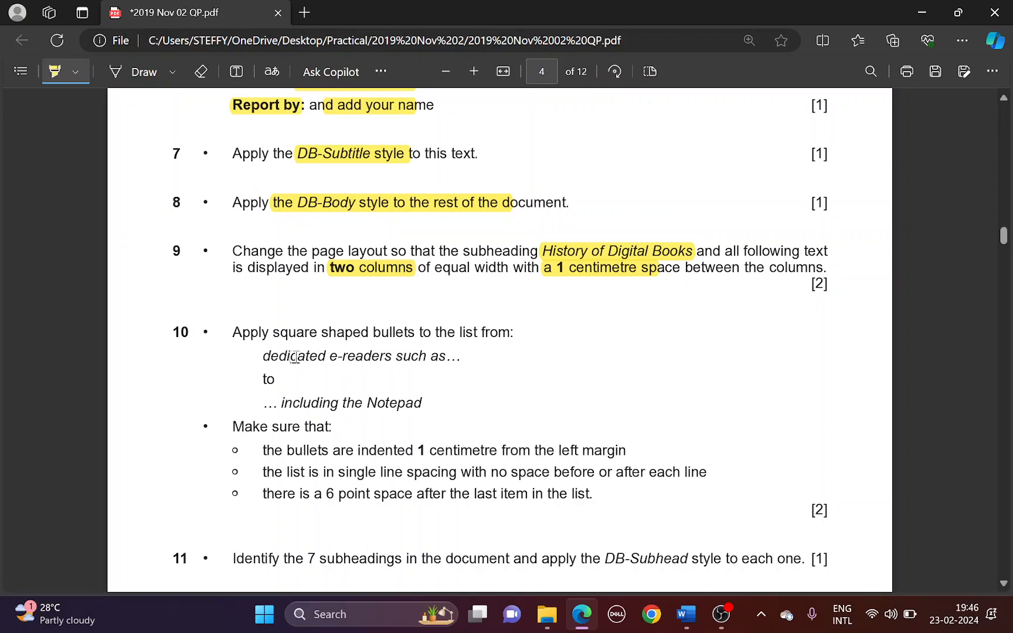
Select the five device lines from dedicated e-readers to the Notepad line
{"action": "left_click_drag", "start_coordinate": [265, 356], "coordinate": [422, 403]}
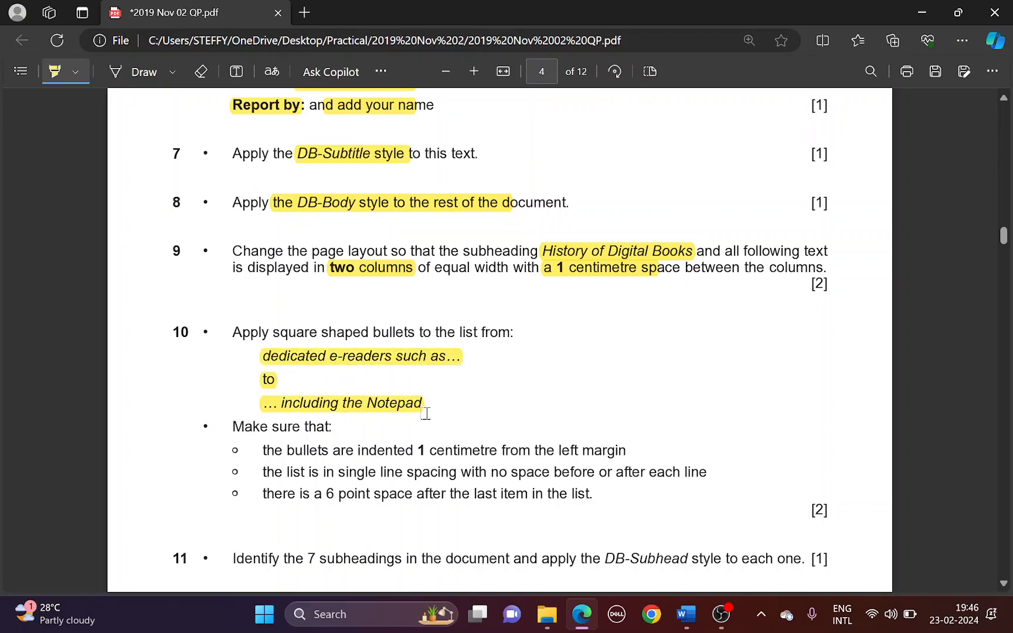
{"action": "key", "text": "alt+Tab"}
{"action": "scroll", "coordinate": [439, 388], "scroll_direction": "down", "scroll_amount": 15}
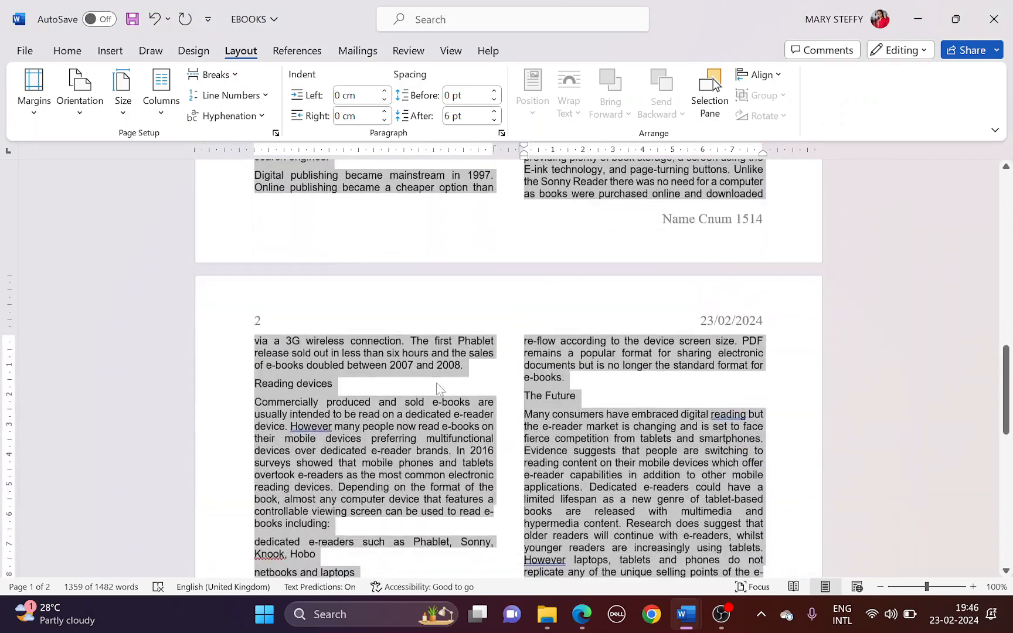
{"action": "scroll", "coordinate": [439, 388], "scroll_direction": "down", "scroll_amount": 3}
{"action": "left_click", "coordinate": [355, 384]}
{"action": "scroll", "coordinate": [356, 383], "scroll_direction": "down", "scroll_amount": 3}
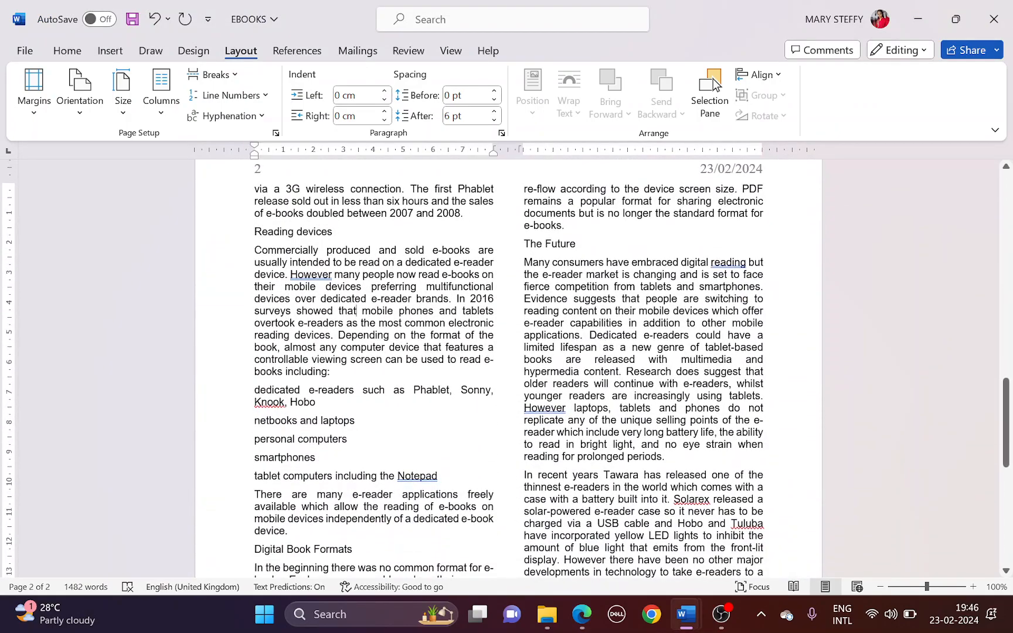
{"action": "key", "text": "ctrl+Down"}
{"action": "key", "text": "ctrl+shift+Down"}
{"action": "key", "text": "ctrl+shift+Down"}
{"action": "key", "text": "ctrl+shift+Down"}
{"action": "key", "text": "ctrl+shift+Down"}
{"action": "key", "text": "ctrl+shift+Down"}
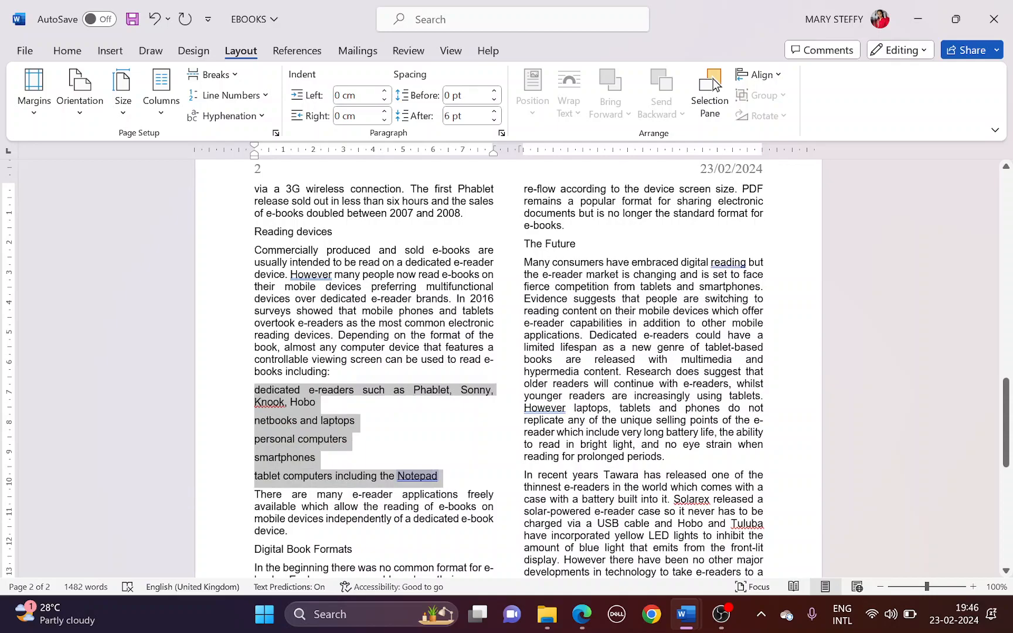
Give the selected device list square bullets
{"action": "left_click", "coordinate": [76, 51]}
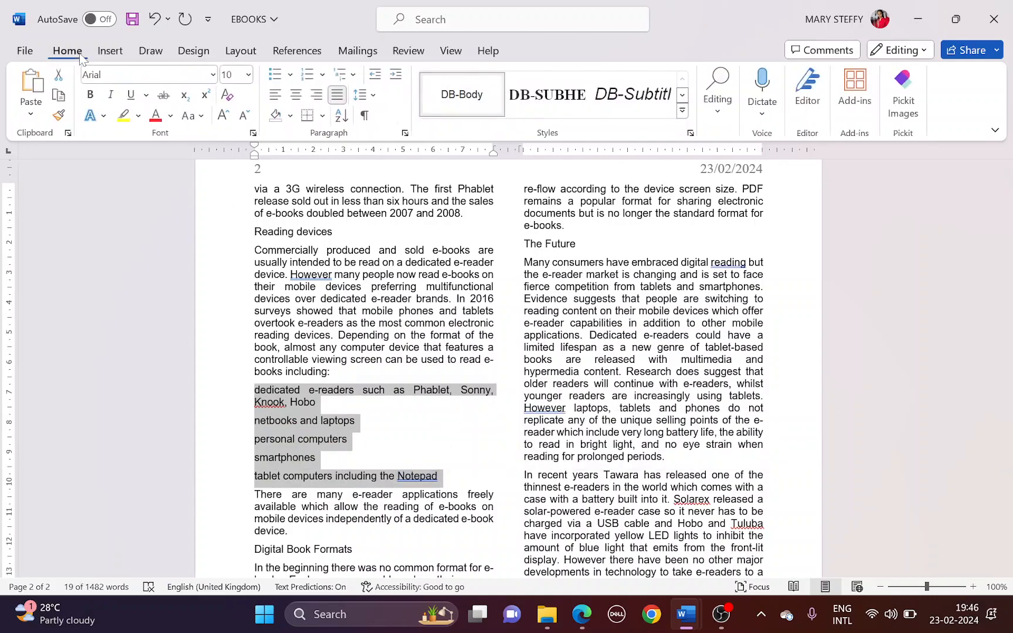
{"action": "left_click", "coordinate": [291, 75]}
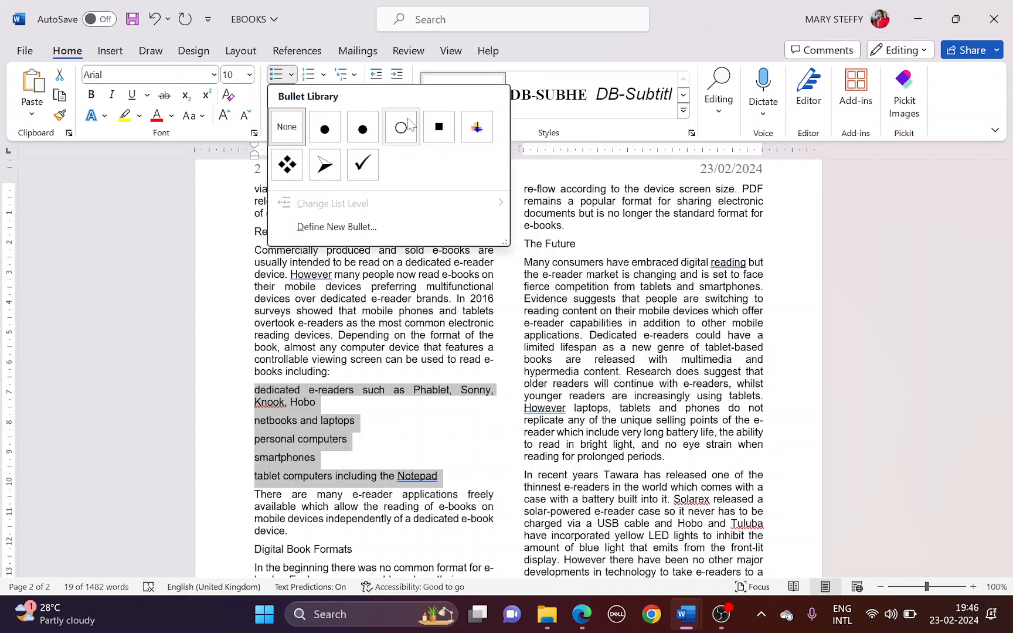
{"action": "left_click", "coordinate": [438, 130]}
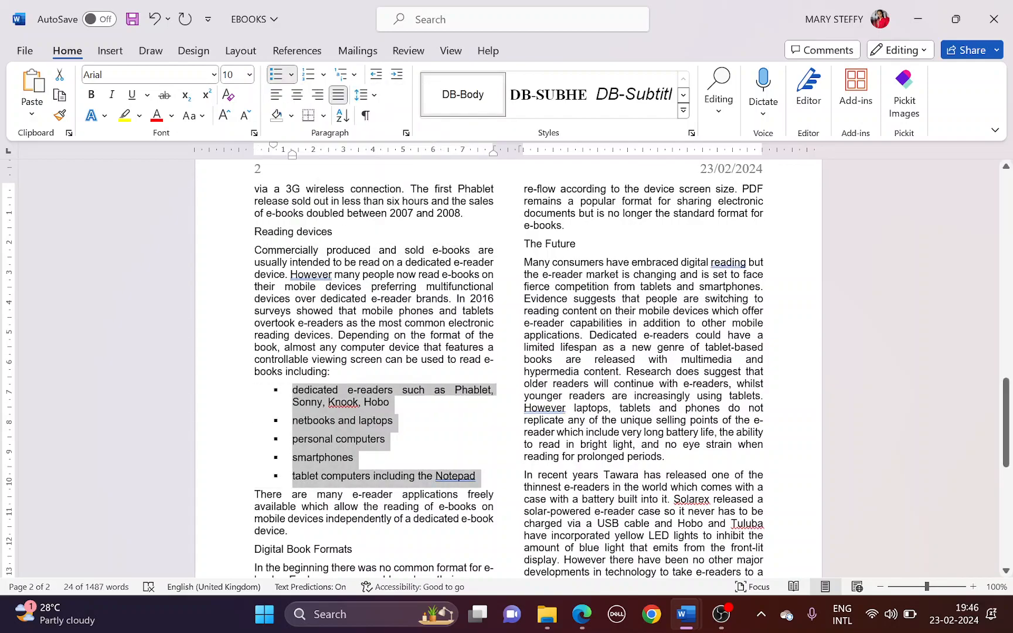
{"action": "scroll", "coordinate": [508, 369], "scroll_direction": "down", "scroll_amount": 4}
{"action": "key", "text": "alt+Tab"}
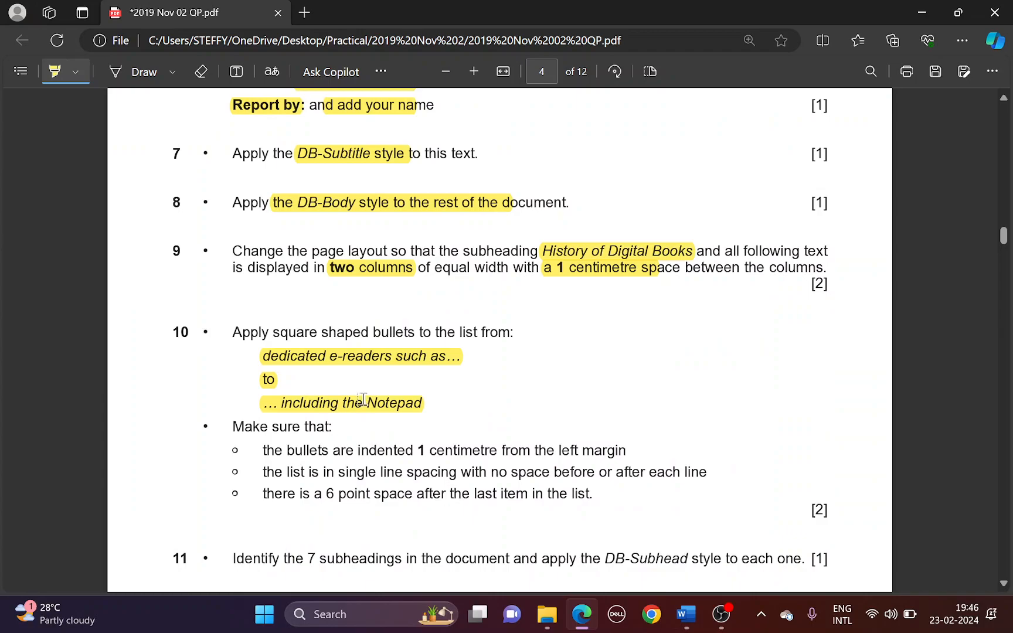
Indent the device list 1 cm with single line spacing and 0 pt after
{"action": "scroll", "coordinate": [363, 399], "scroll_direction": "down", "scroll_amount": 1}
{"action": "left_click_drag", "start_coordinate": [363, 376], "coordinate": [610, 378]}
{"action": "key", "text": "alt+Tab"}
{"action": "right_click", "coordinate": [348, 307]}
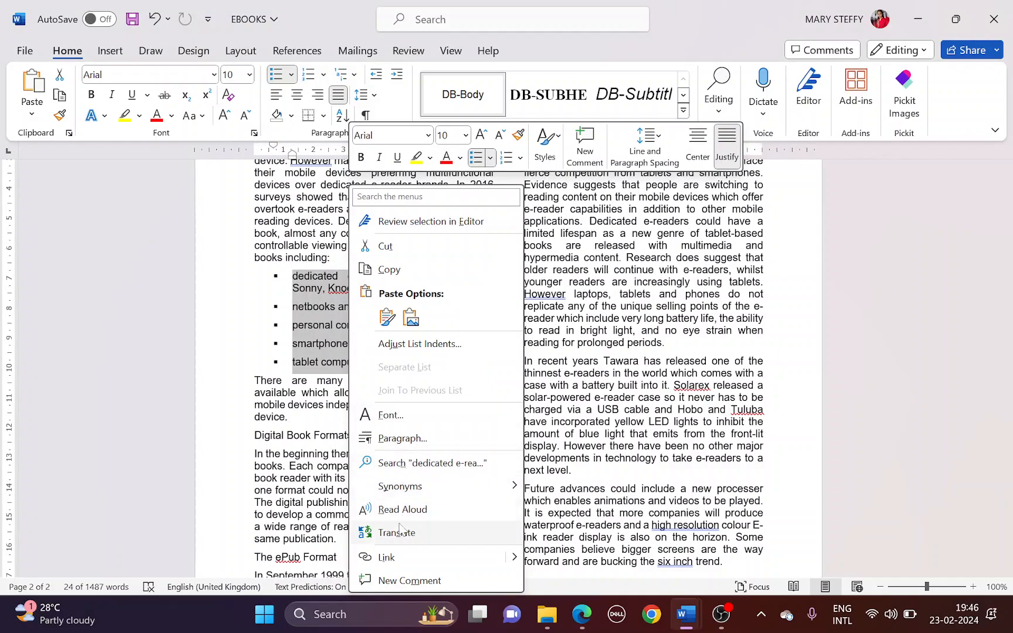
{"action": "left_click", "coordinate": [402, 439]}
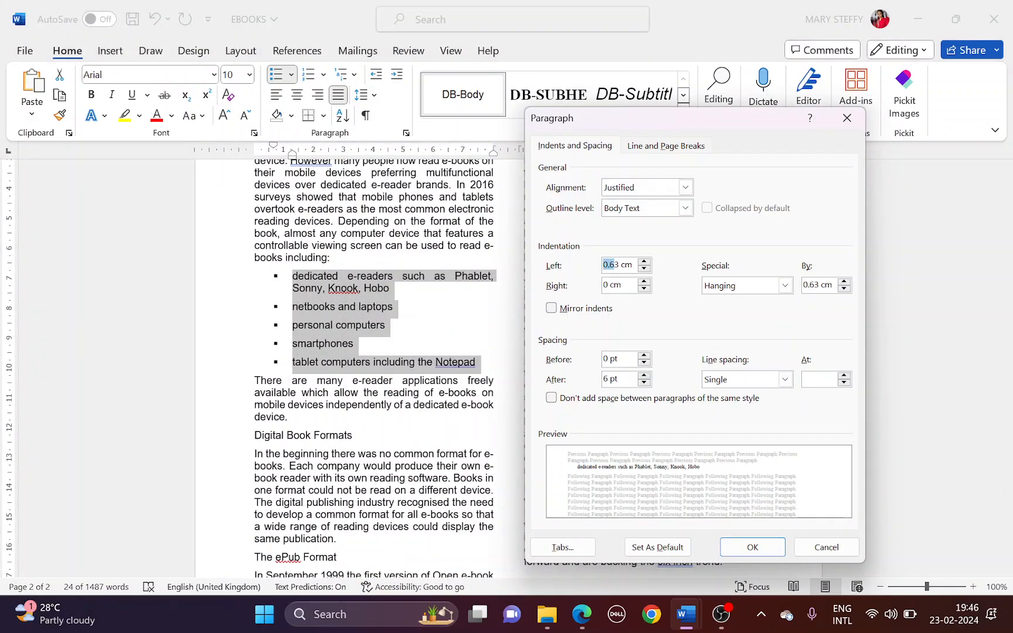
{"action": "key", "text": "BackSpace"}
{"action": "key", "text": "alt+Tab"}
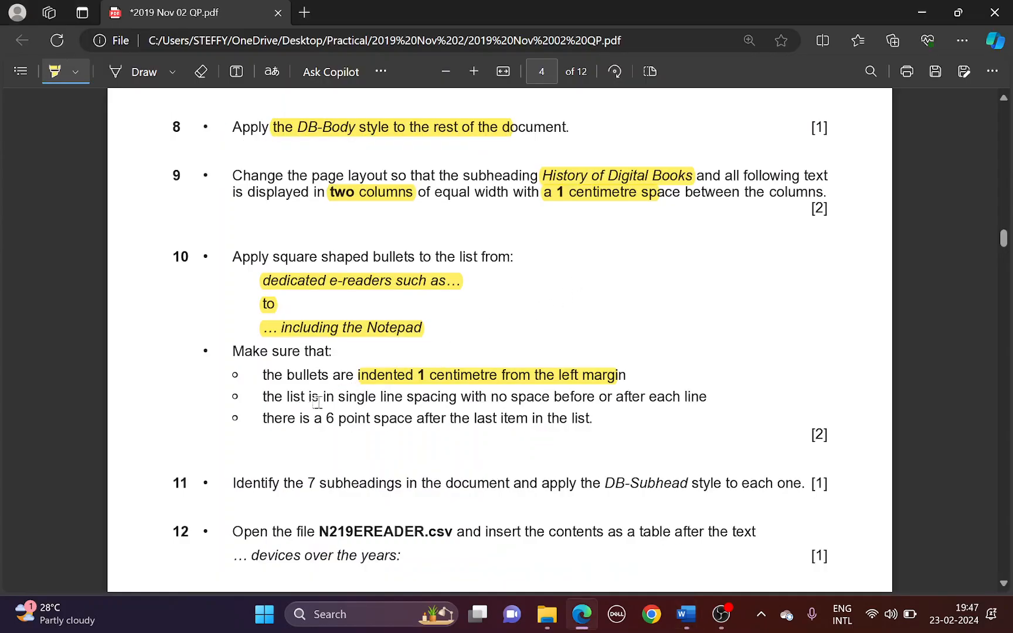
{"action": "left_click_drag", "start_coordinate": [337, 400], "coordinate": [684, 401]}
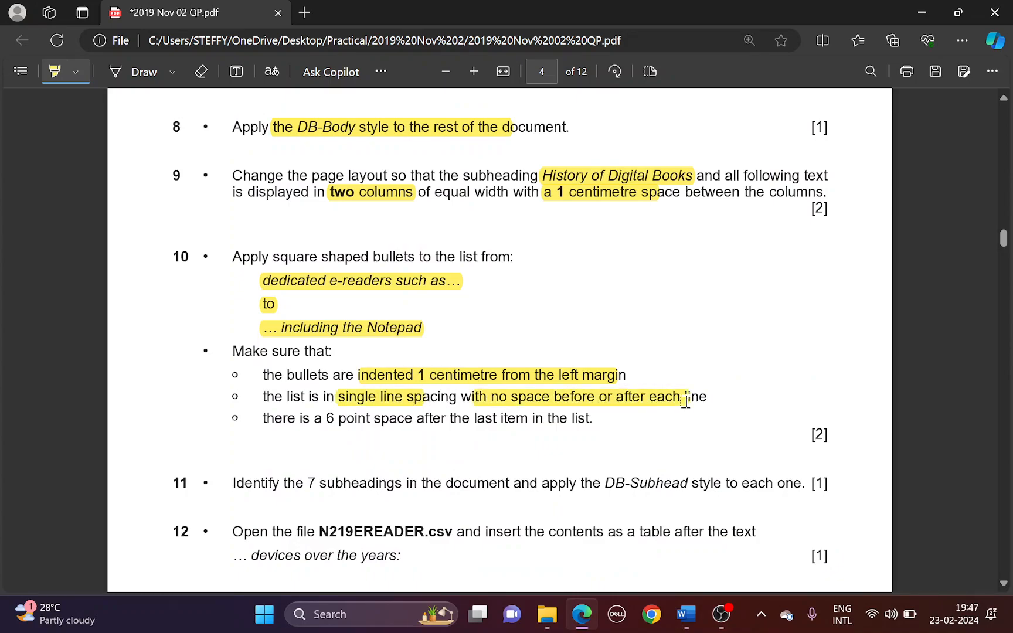
{"action": "key", "text": "alt+Tab"}
{"action": "left_click", "coordinate": [727, 381]}
{"action": "left_click", "coordinate": [727, 391]}
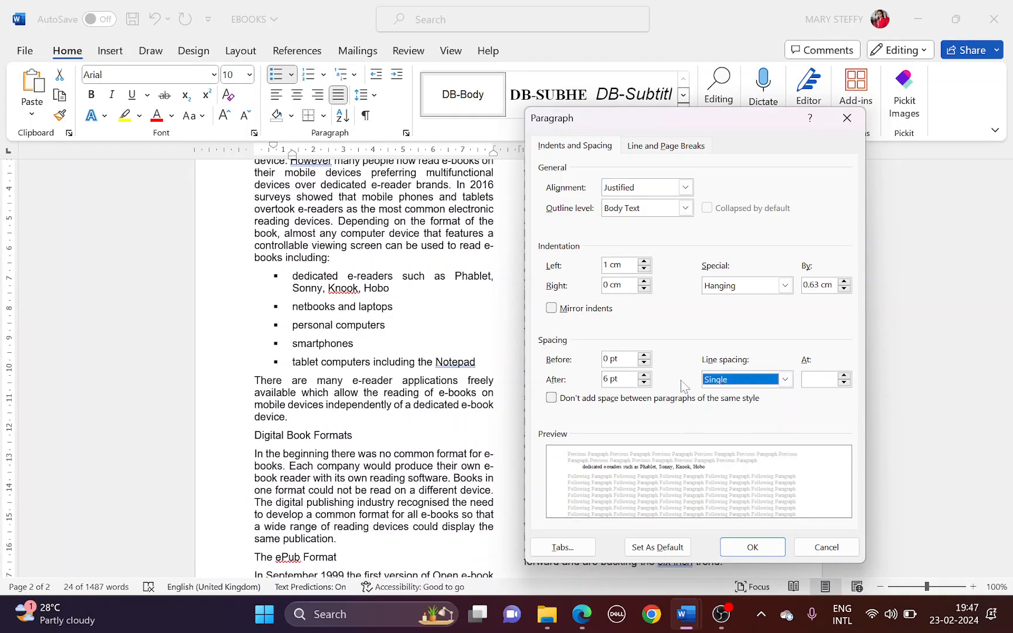
{"action": "left_click", "coordinate": [644, 383]}
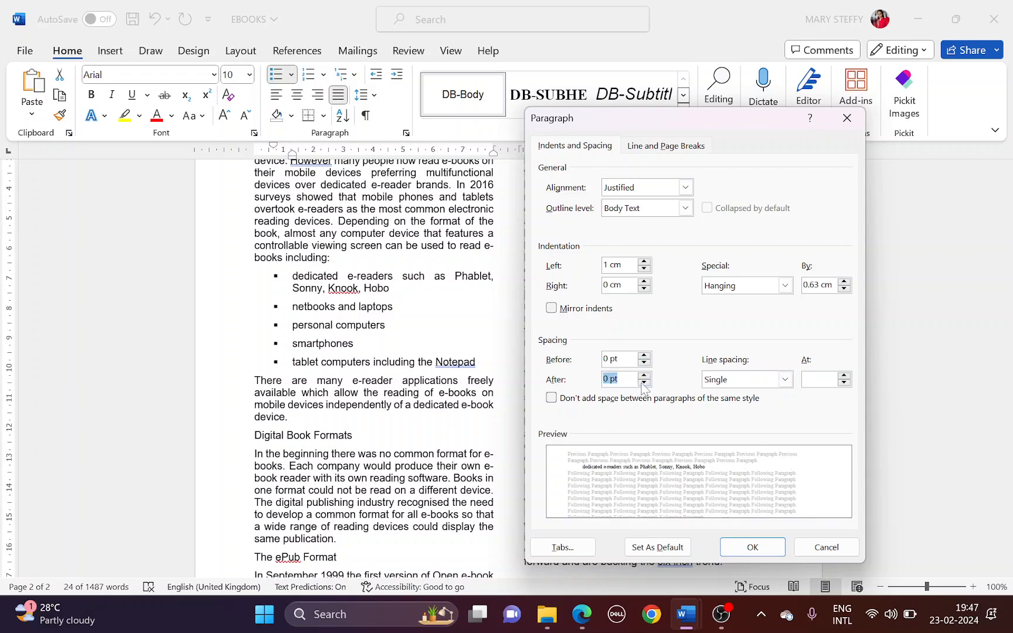
{"action": "left_click", "coordinate": [752, 547]}
Check the spelling suggestion on 'Notepad' and leave the word unchanged
{"action": "key", "text": "alt+Tab"}
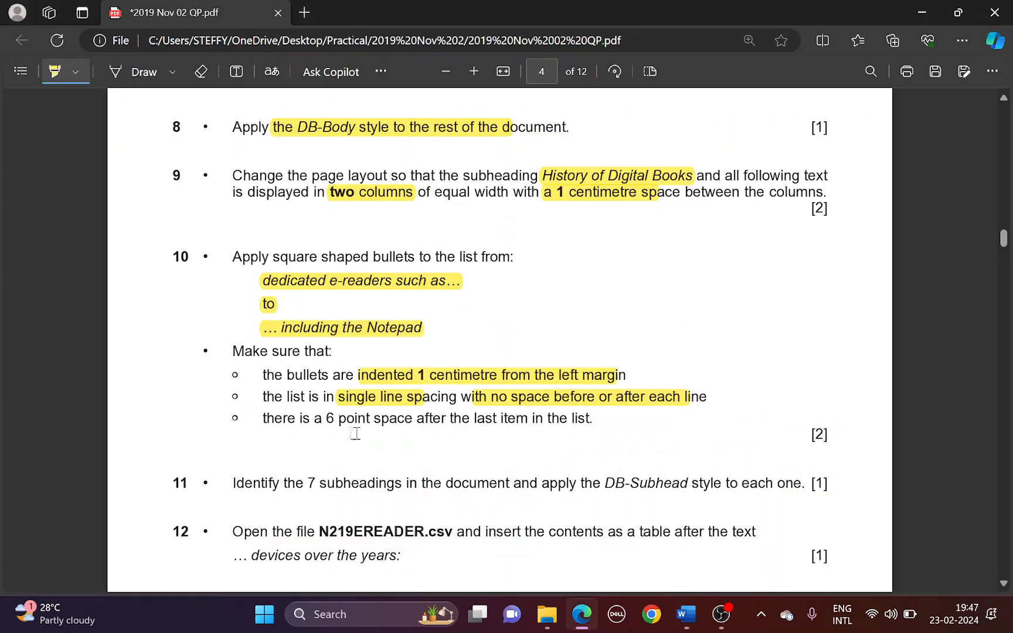
{"action": "left_click_drag", "start_coordinate": [323, 418], "coordinate": [568, 419]}
{"action": "key", "text": "alt+Tab"}
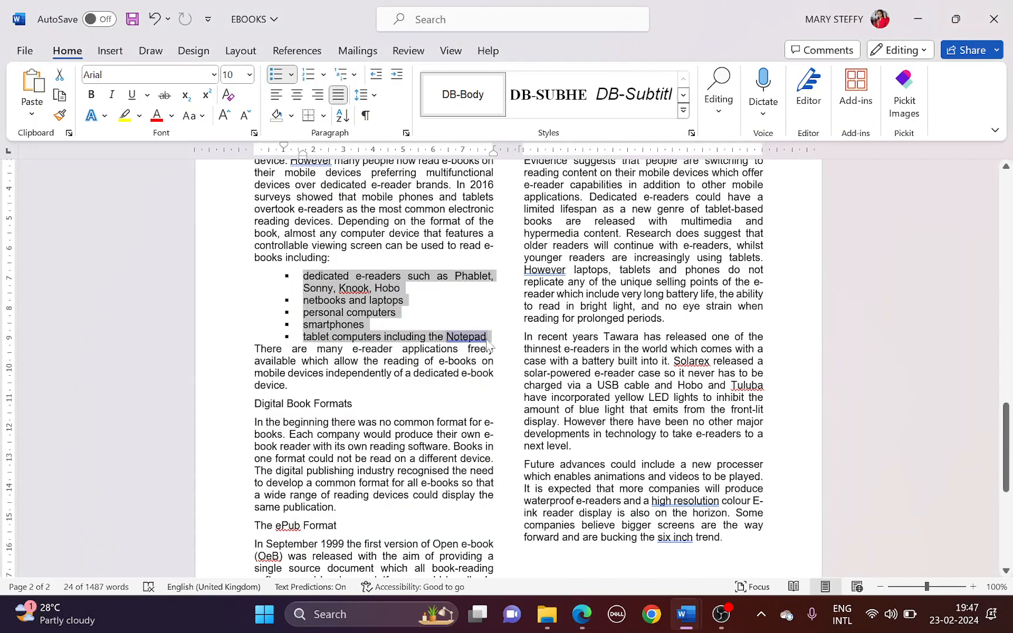
{"action": "left_click", "coordinate": [487, 337]}
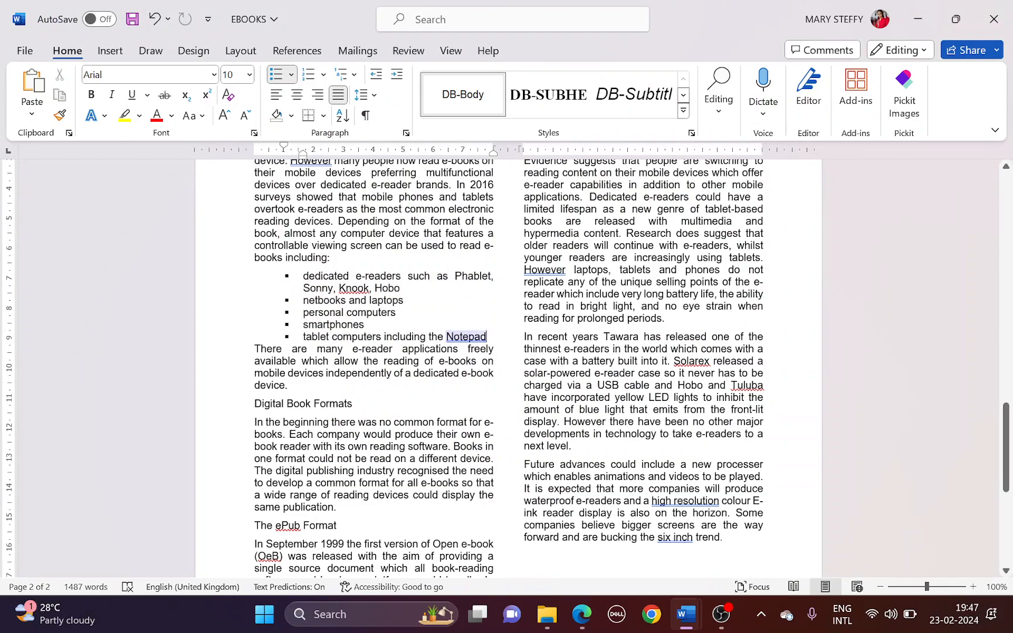
{"action": "right_click", "coordinate": [487, 337]}
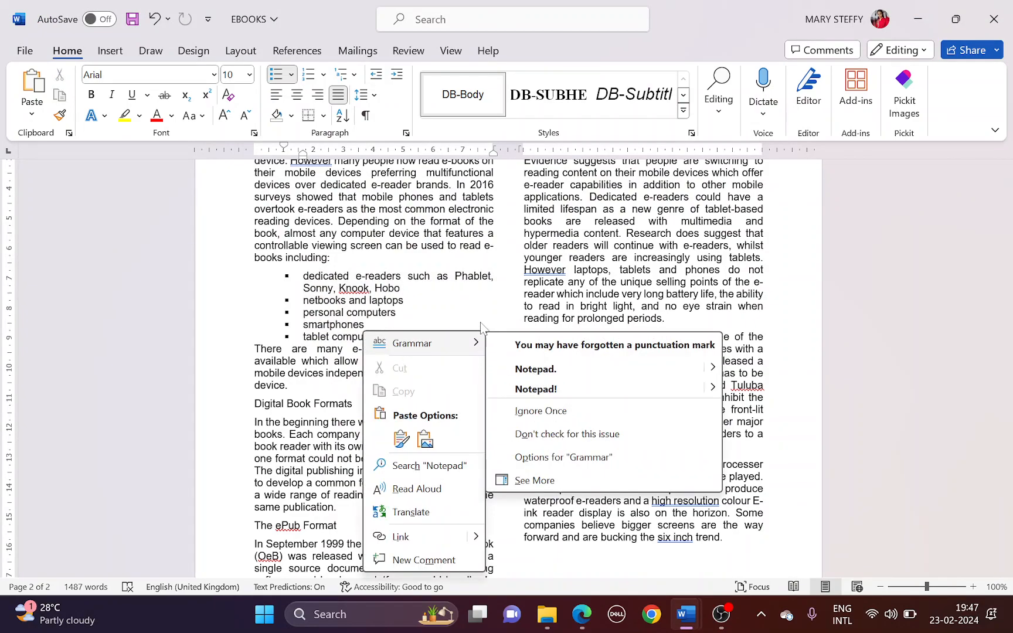
{"action": "key", "text": "Escape"}
{"action": "key", "text": "Escape"}
{"action": "key", "text": "shift+F10"}
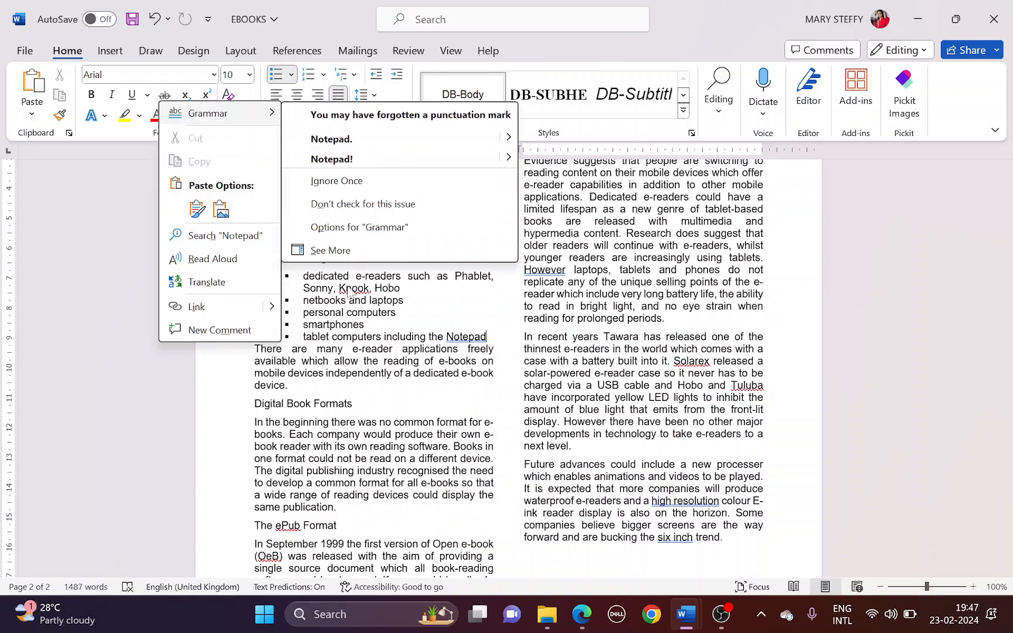
{"action": "key", "text": "Escape"}
{"action": "key", "text": "Escape"}
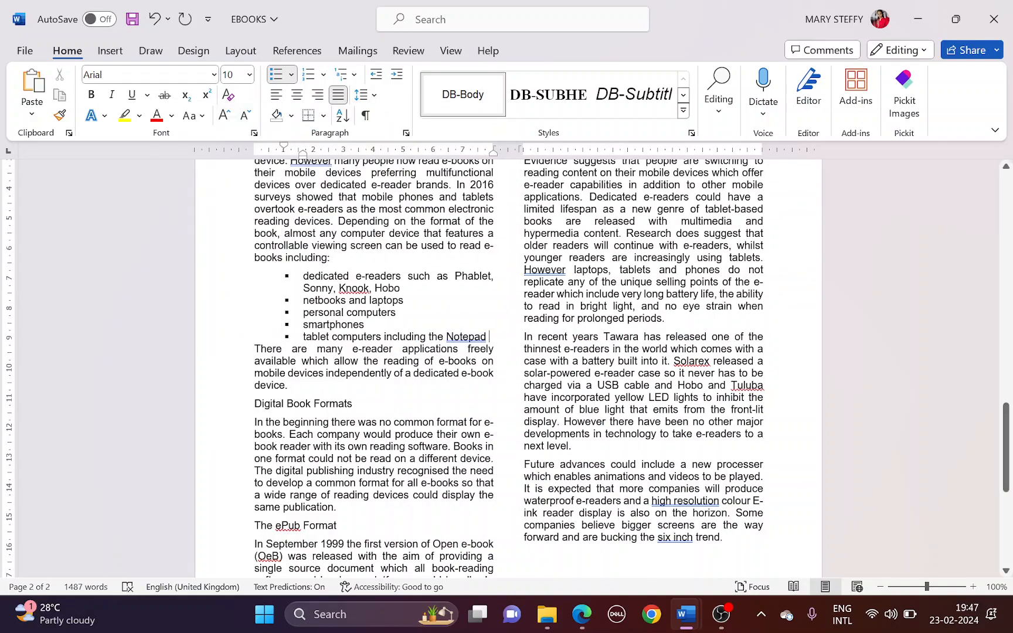
Add 6 pt spacing after the last bullet and save EBOOKS
{"action": "key", "text": "shift+F10"}
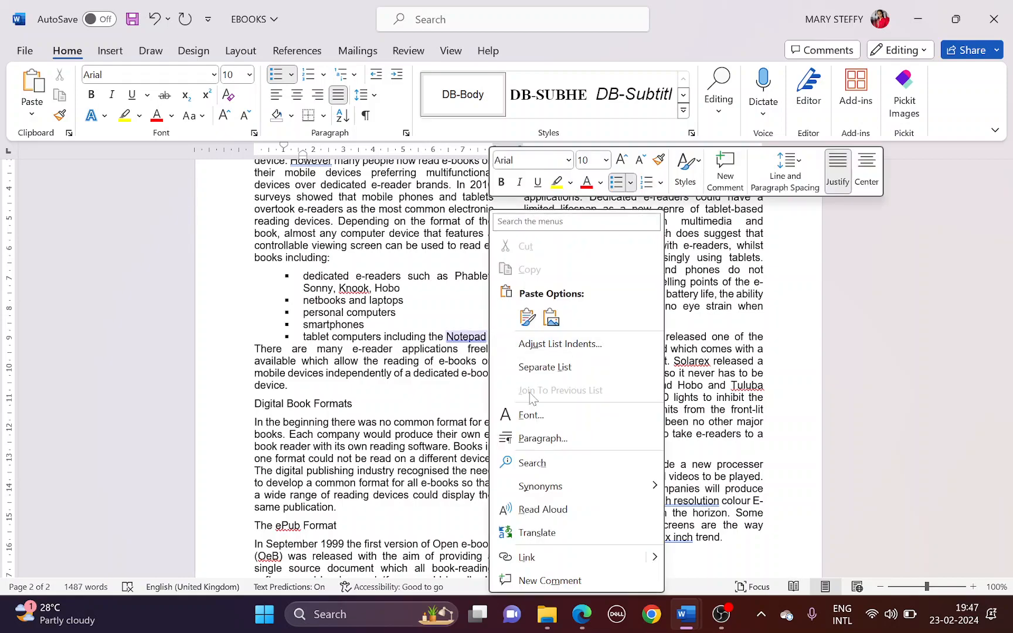
{"action": "left_click", "coordinate": [542, 439]}
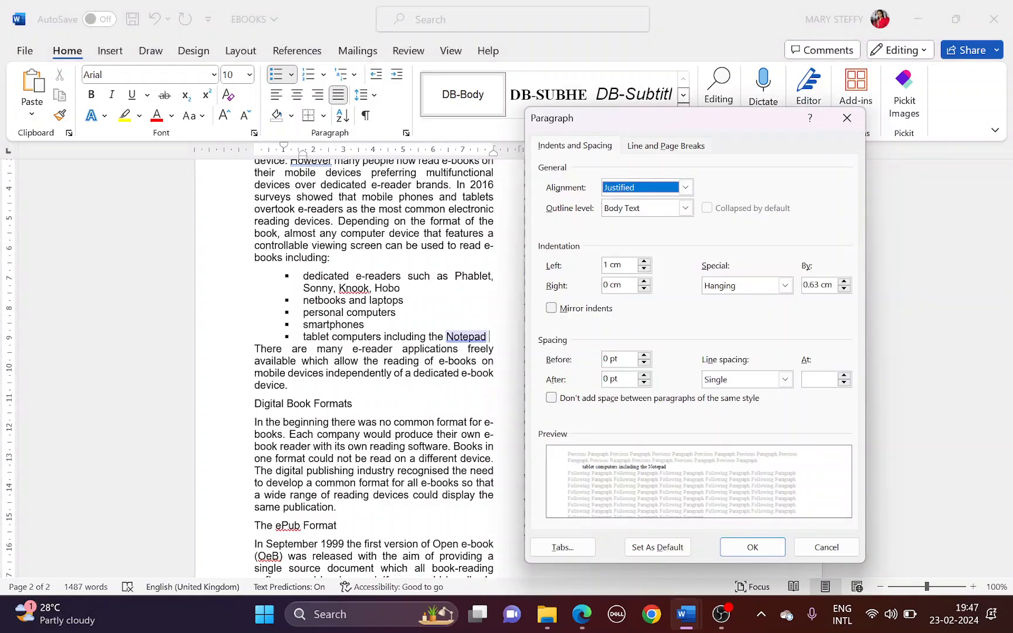
{"action": "left_click", "coordinate": [644, 376]}
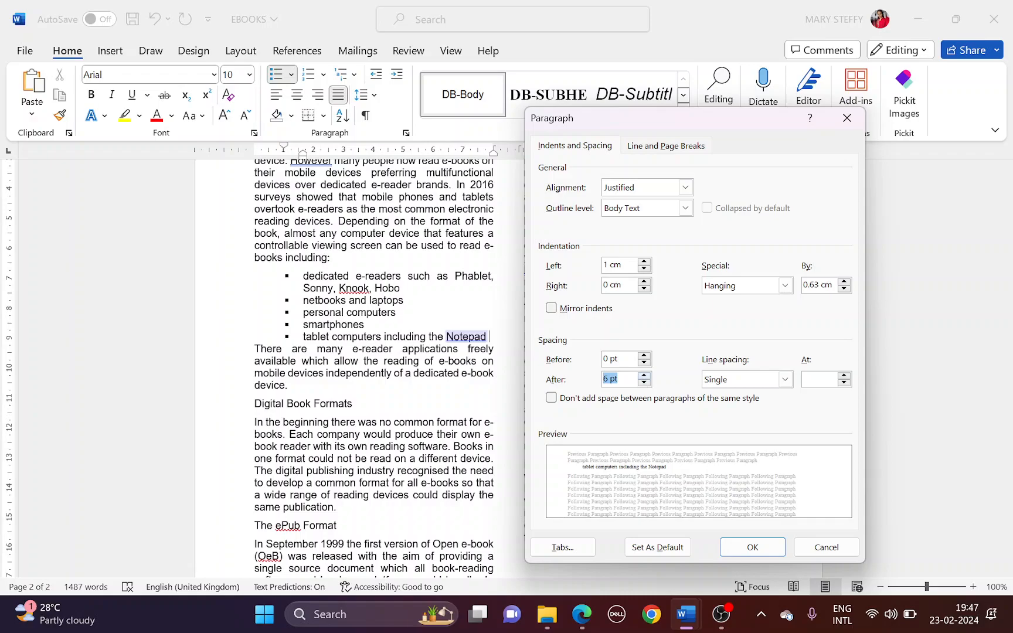
{"action": "left_click", "coordinate": [752, 547]}
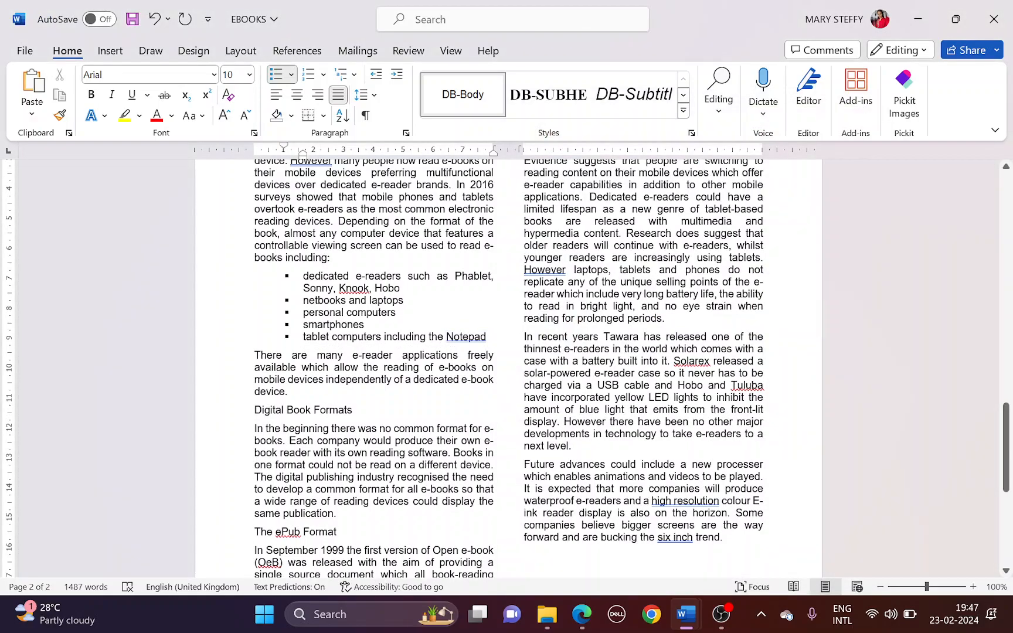
{"action": "key", "text": "ctrl+s"}
Highlight question 11 about subheadings in the question paper
{"action": "key", "text": "alt+Tab"}
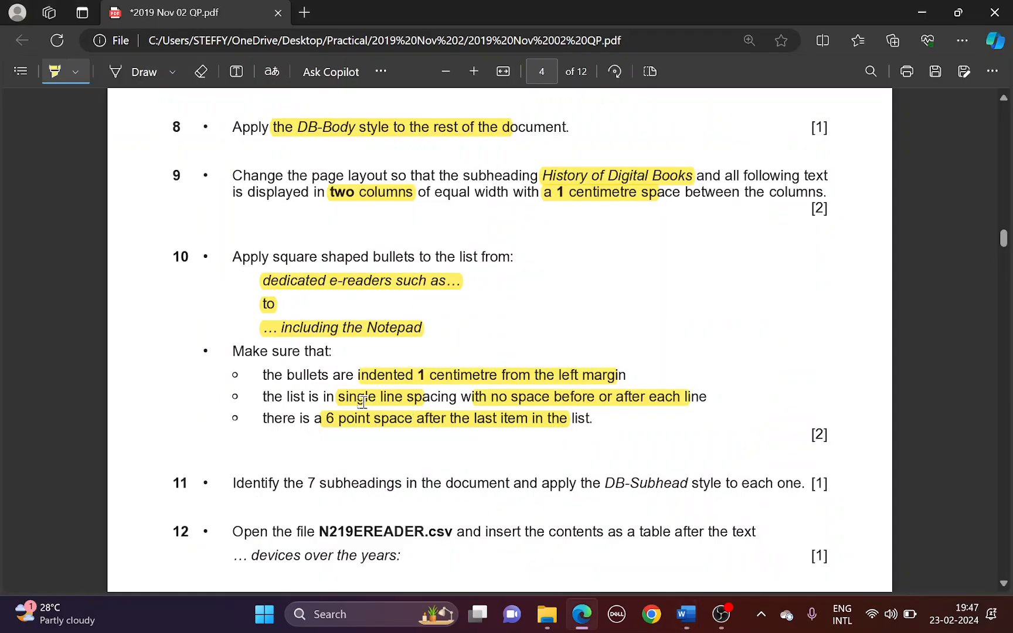
{"action": "scroll", "coordinate": [362, 402], "scroll_direction": "down", "scroll_amount": 2}
{"action": "left_click_drag", "start_coordinate": [299, 337], "coordinate": [774, 333]}
{"action": "key", "text": "alt+Tab"}
{"action": "scroll", "coordinate": [508, 363], "scroll_direction": "up", "scroll_amount": 15}
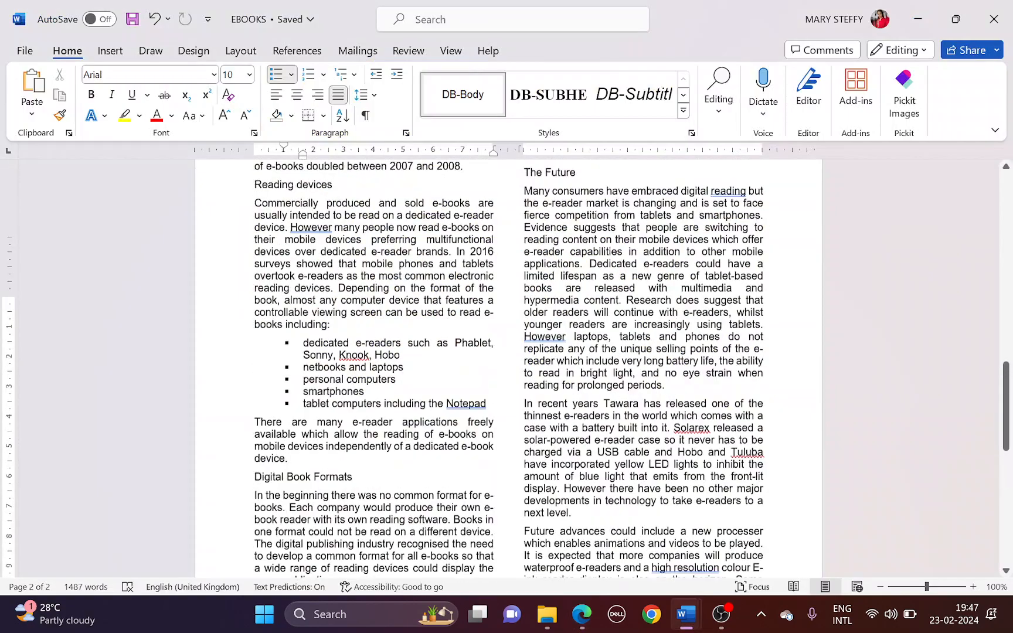
{"action": "scroll", "coordinate": [508, 363], "scroll_direction": "up", "scroll_amount": 10}
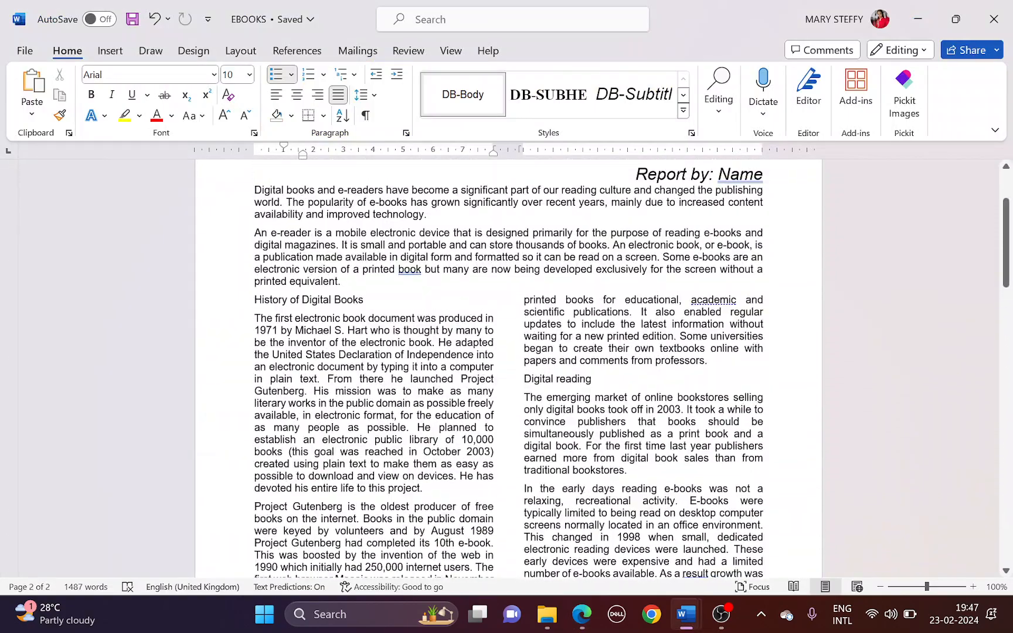
Select the first subheadings, from History of Digital Books through The Future
{"action": "left_click_drag", "start_coordinate": [254, 376], "coordinate": [367, 376]}
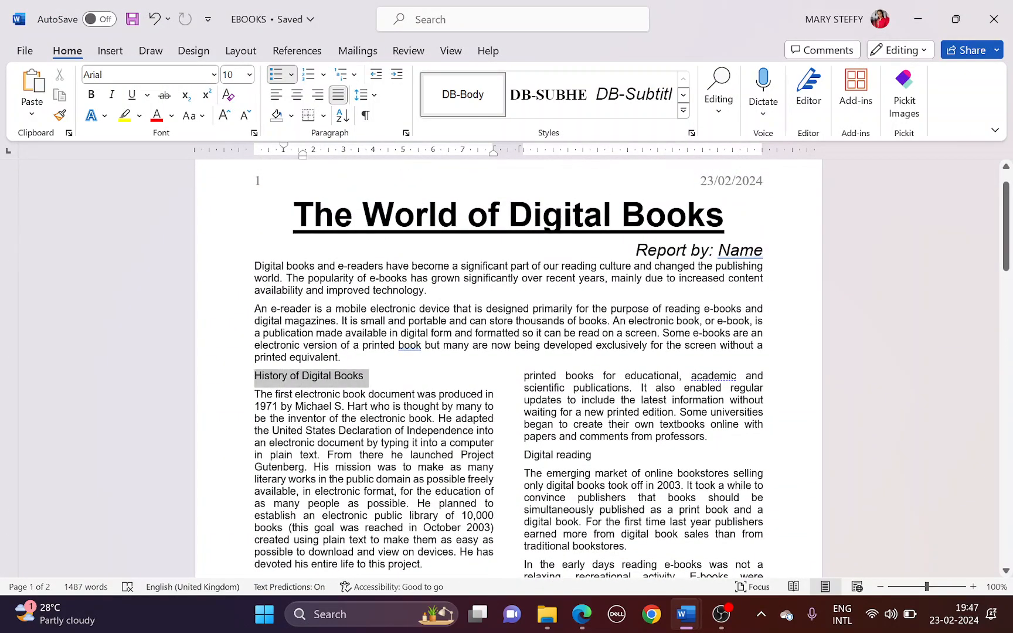
{"action": "scroll", "coordinate": [522, 355], "scroll_direction": "down", "scroll_amount": 3}
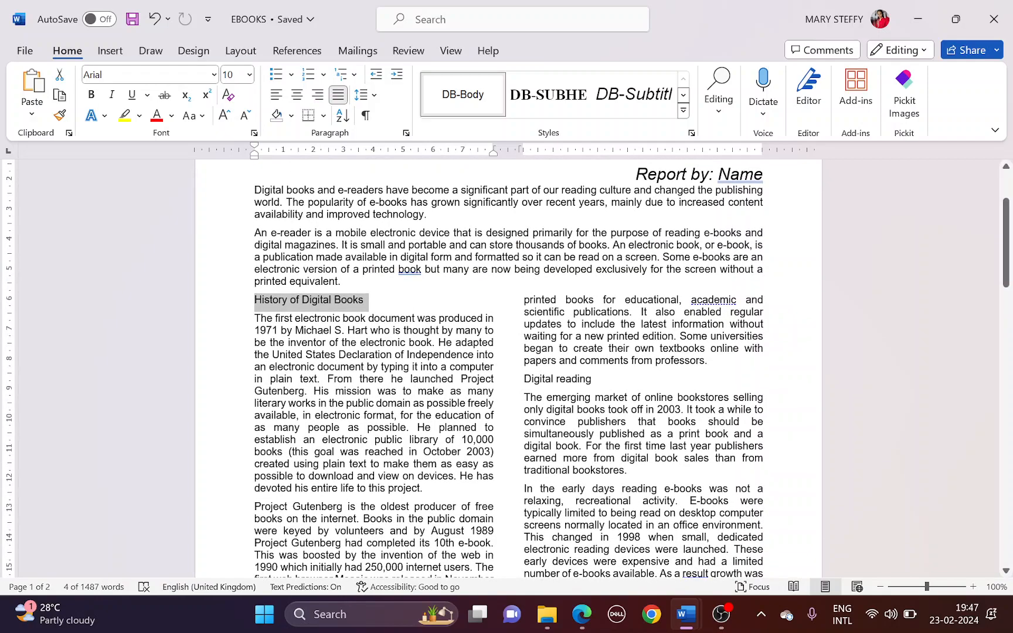
{"action": "left_click_drag", "start_coordinate": [524, 378], "coordinate": [593, 380]}
{"action": "scroll", "coordinate": [593, 379], "scroll_direction": "down", "scroll_amount": 6}
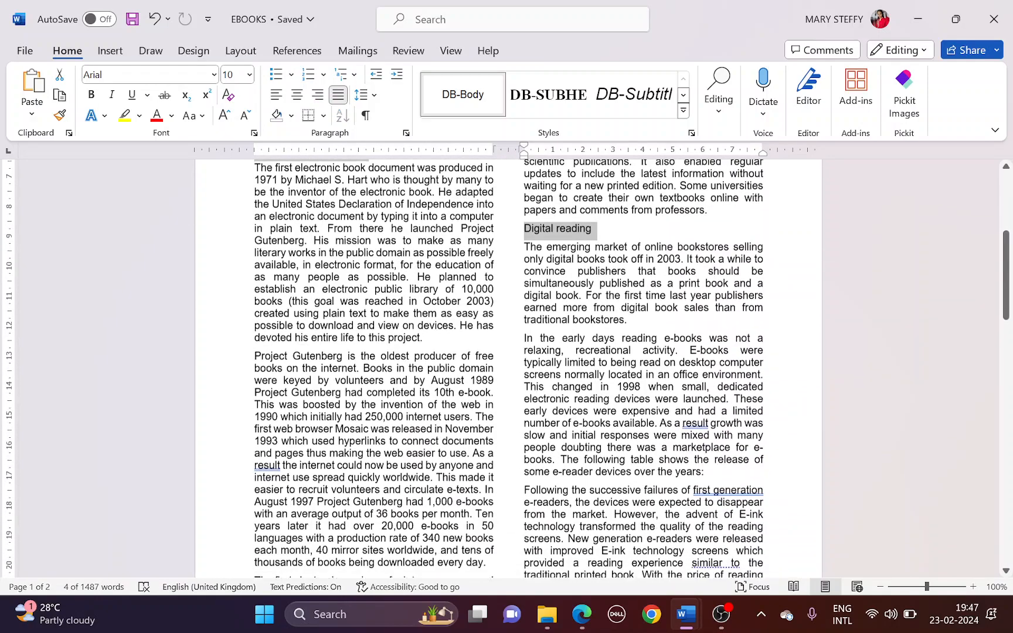
{"action": "scroll", "coordinate": [594, 379], "scroll_direction": "down", "scroll_amount": 6}
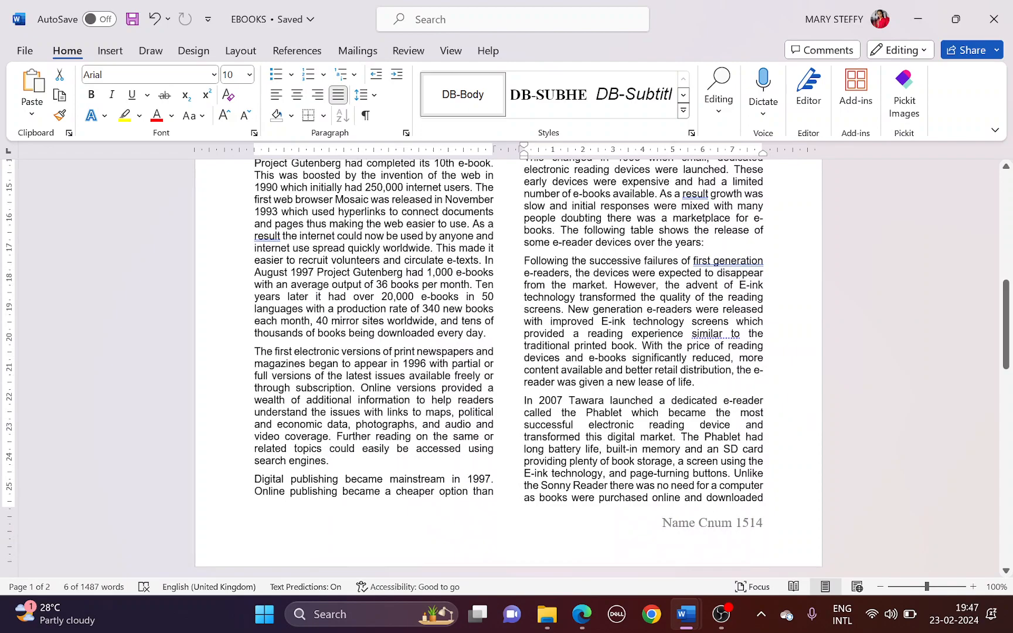
{"action": "scroll", "coordinate": [533, 389], "scroll_direction": "down", "scroll_amount": 12}
{"action": "left_click_drag", "start_coordinate": [255, 307], "coordinate": [337, 307]}
{"action": "left_click_drag", "start_coordinate": [524, 295], "coordinate": [575, 297]}
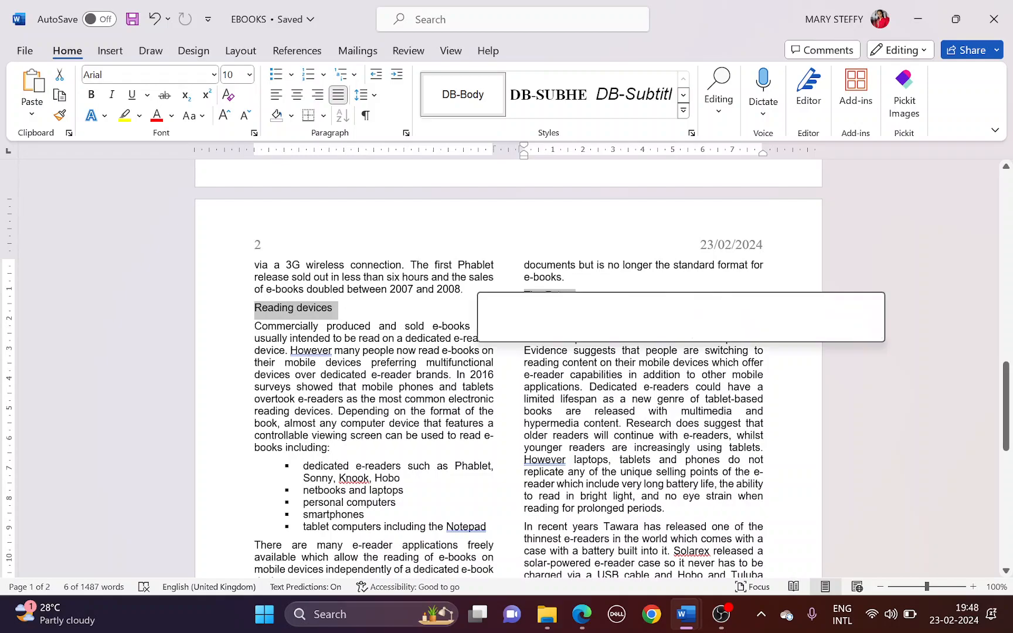
Add the remaining subheadings through PDF Format and apply the DB-Subhead style
{"action": "scroll", "coordinate": [509, 368], "scroll_direction": "down", "scroll_amount": 6}
{"action": "left_click_drag", "start_coordinate": [254, 372], "coordinate": [354, 371]}
{"action": "scroll", "coordinate": [354, 371], "scroll_direction": "down", "scroll_amount": 3}
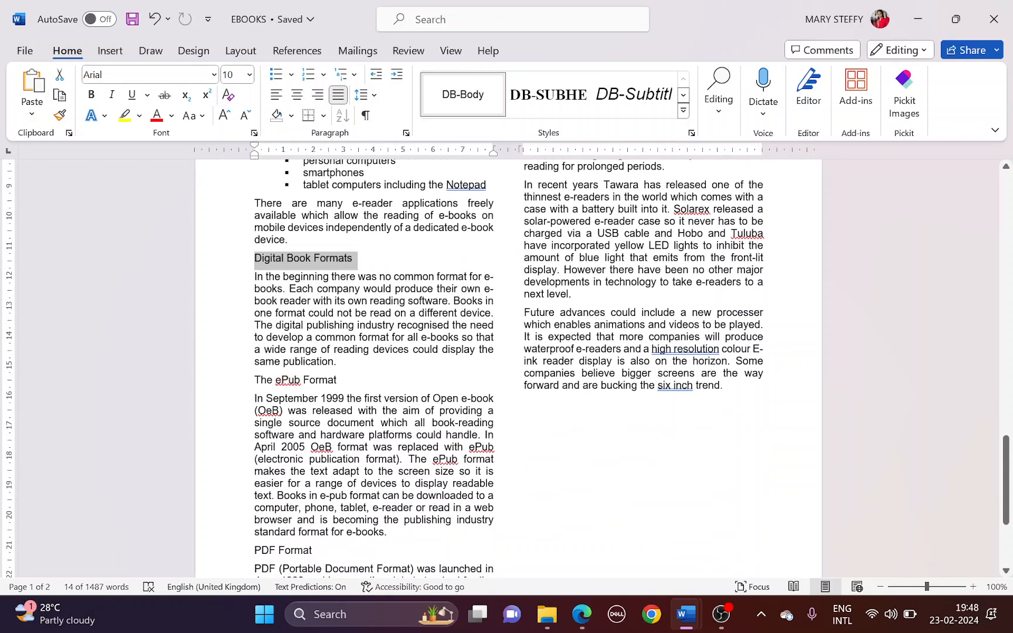
{"action": "left_click_drag", "start_coordinate": [254, 379], "coordinate": [342, 380]}
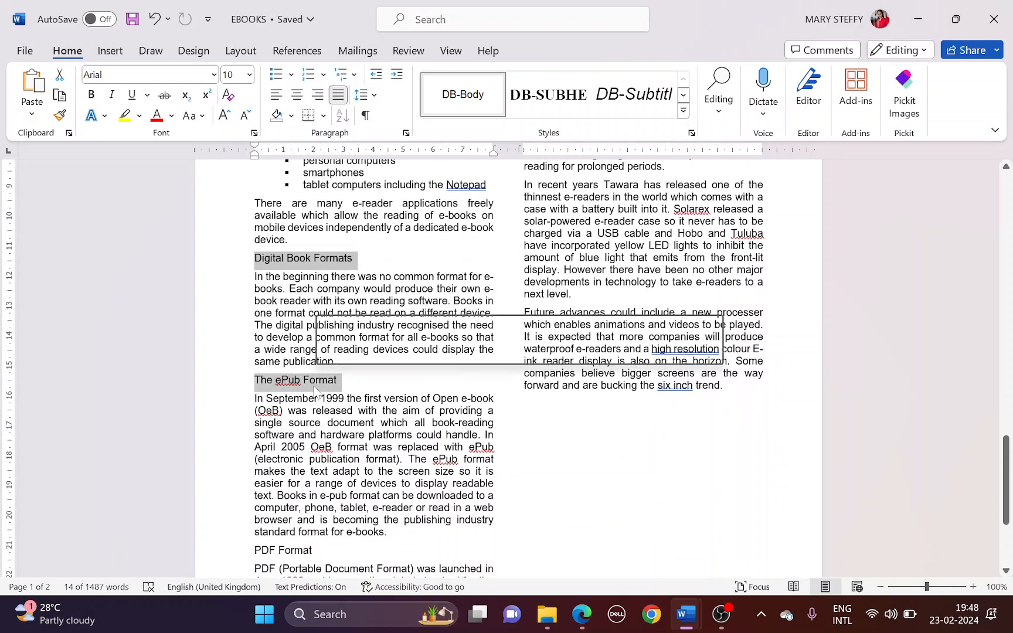
{"action": "scroll", "coordinate": [341, 380], "scroll_direction": "down", "scroll_amount": 3}
{"action": "left_click_drag", "start_coordinate": [255, 436], "coordinate": [315, 436]}
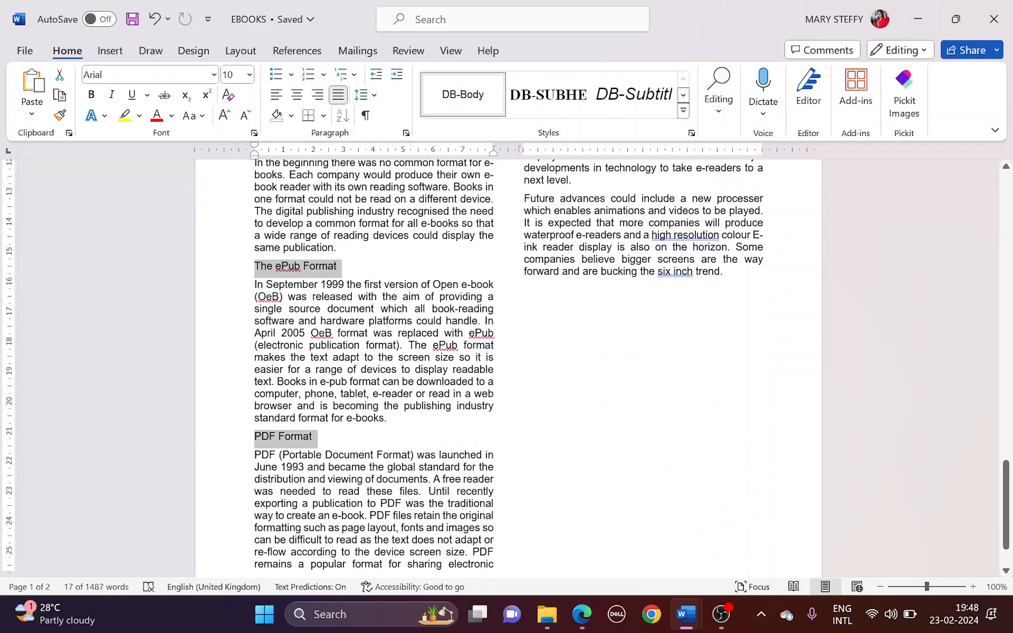
{"action": "left_click", "coordinate": [560, 89]}
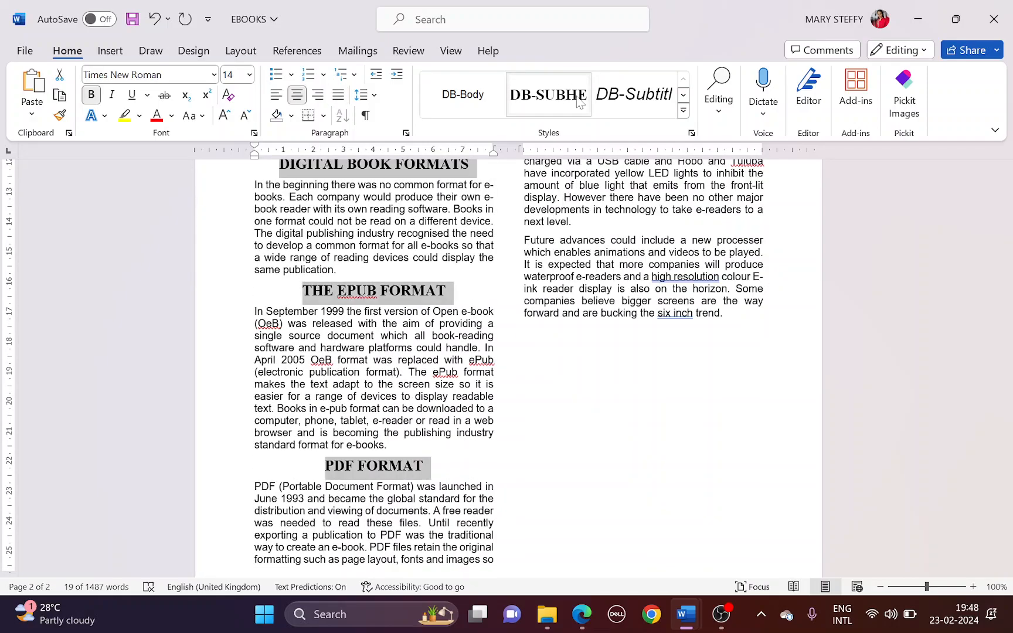
Highlight the N219EREADER file name in question 12 of the question paper
{"action": "key", "text": "alt+Tab"}
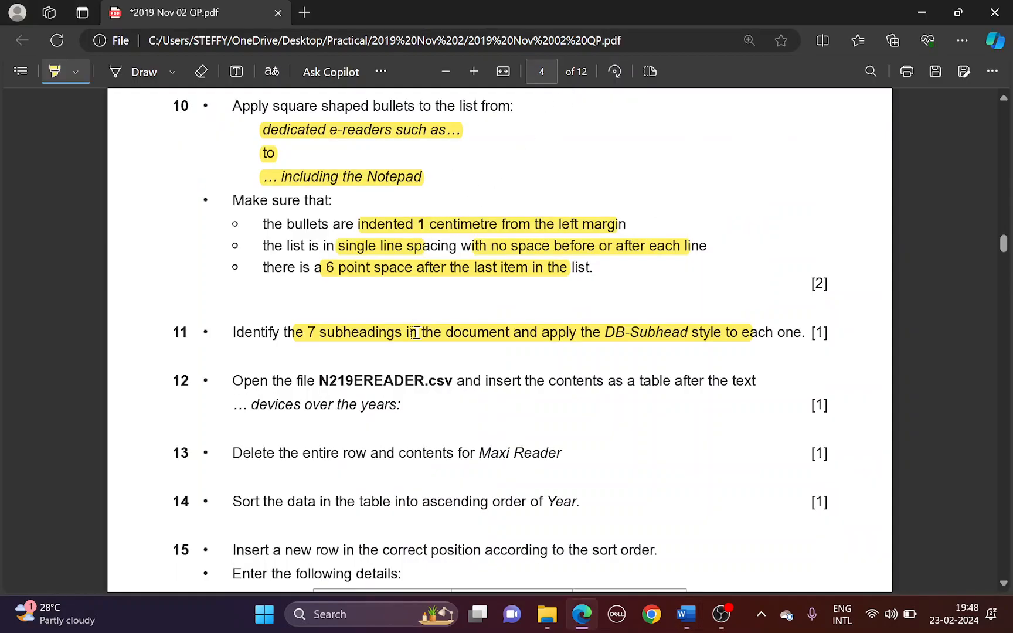
{"action": "scroll", "coordinate": [326, 298], "scroll_direction": "down", "scroll_amount": 2}
{"action": "left_click_drag", "start_coordinate": [321, 299], "coordinate": [425, 304]}
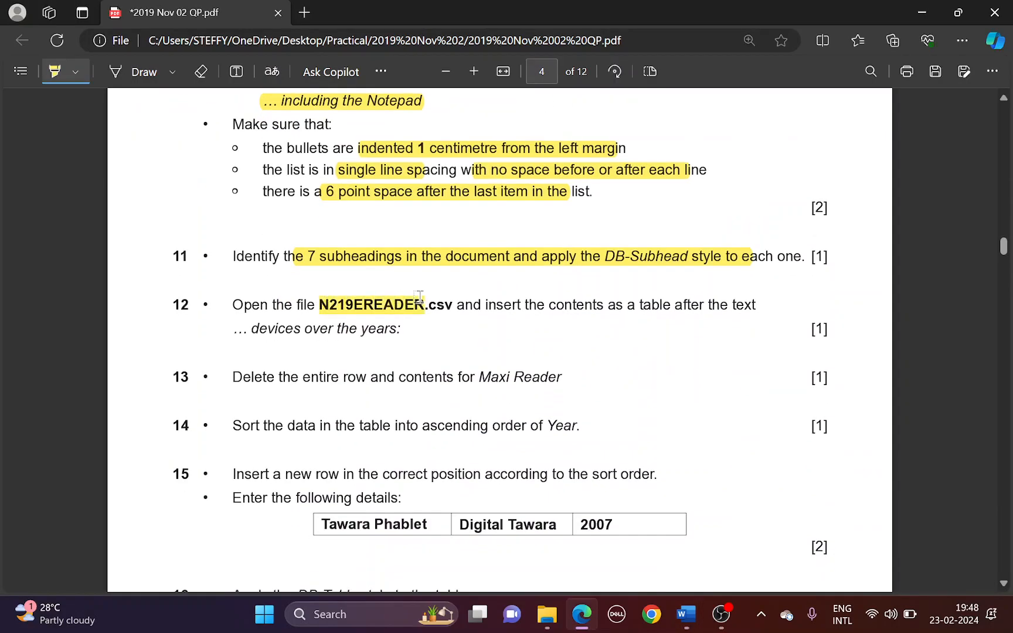
{"action": "left_click", "coordinate": [547, 613]}
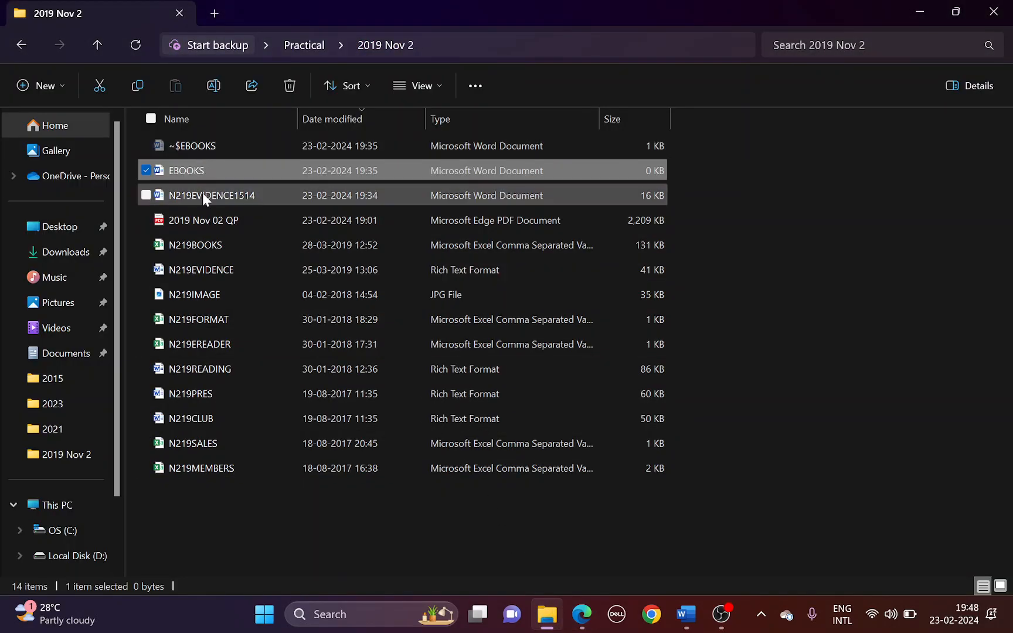
Open the N219EREADER data file from the 2019 Nov 2 folder
{"action": "left_click", "coordinate": [220, 351]}
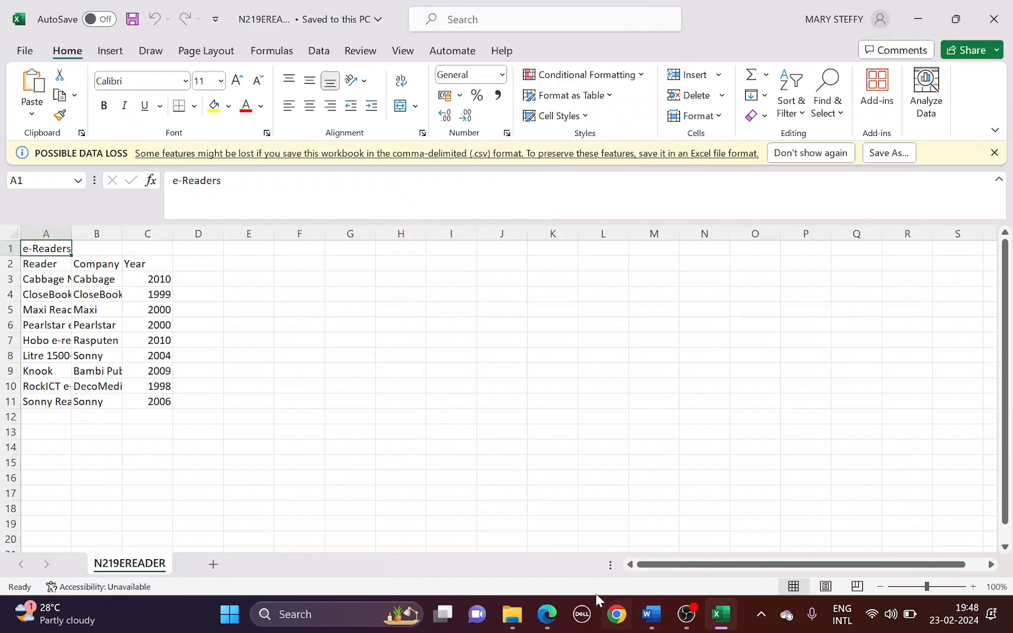
Mark question 12's table instructions, then copy the e-Readers data in A1:C11
{"action": "left_click", "coordinate": [544, 615]}
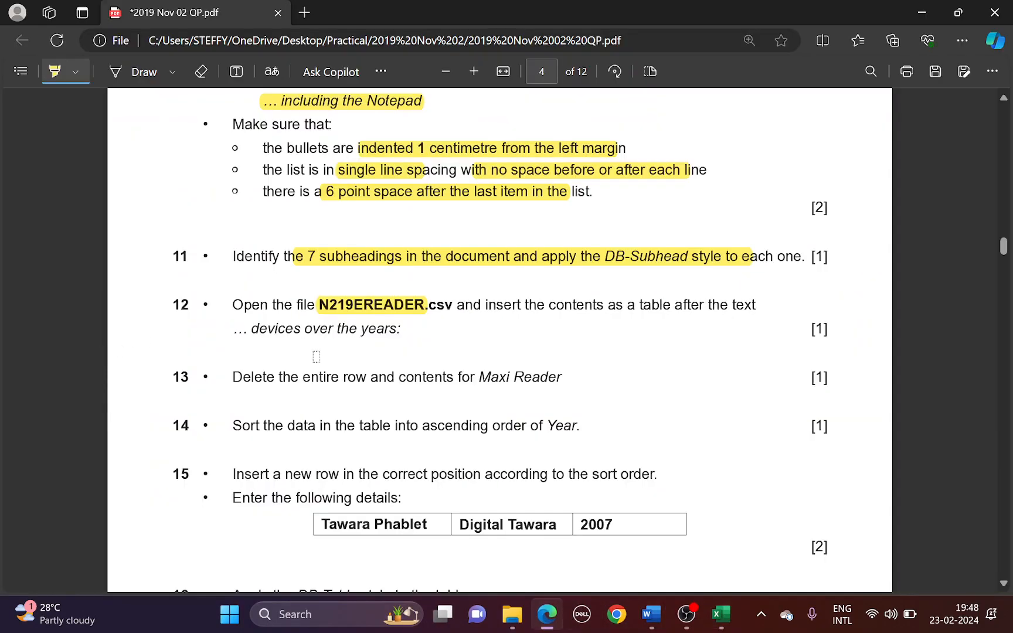
{"action": "left_click_drag", "start_coordinate": [497, 302], "coordinate": [720, 300]}
{"action": "left_click_drag", "start_coordinate": [252, 328], "coordinate": [344, 326]}
{"action": "key", "text": "alt+Tab"}
{"action": "left_click_drag", "start_coordinate": [37, 249], "coordinate": [146, 396]}
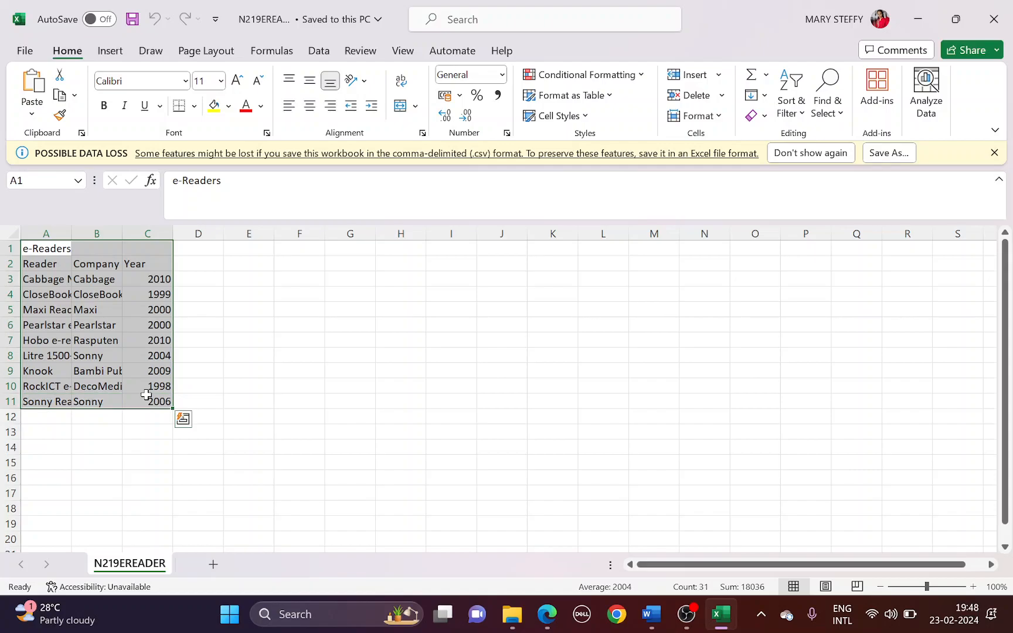
{"action": "key", "text": "ctrl+c"}
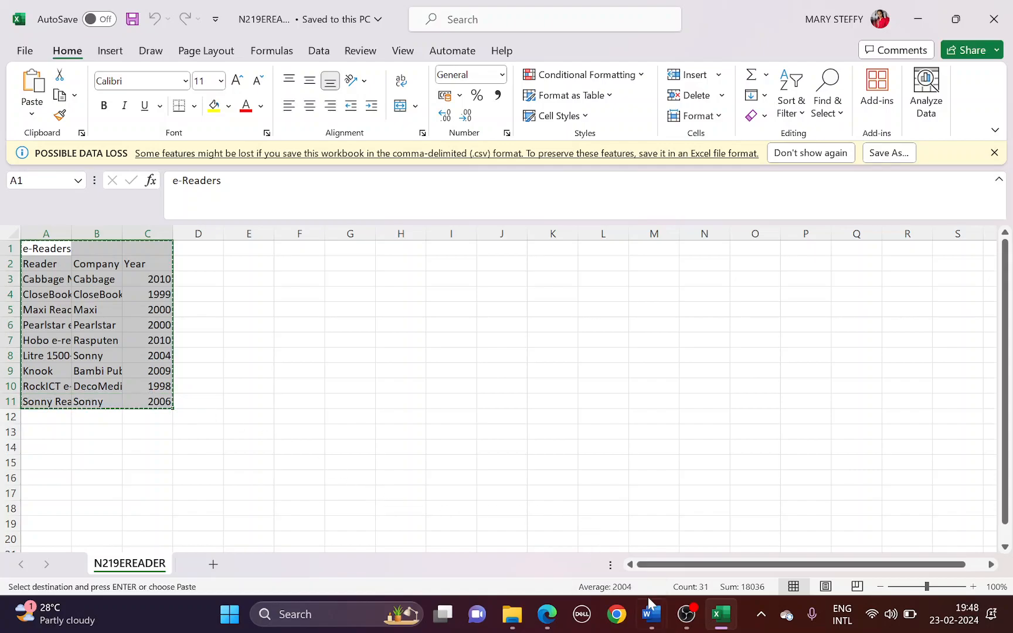
{"action": "mouse_move", "coordinate": [651, 609]}
{"action": "left_click", "coordinate": [708, 533]}
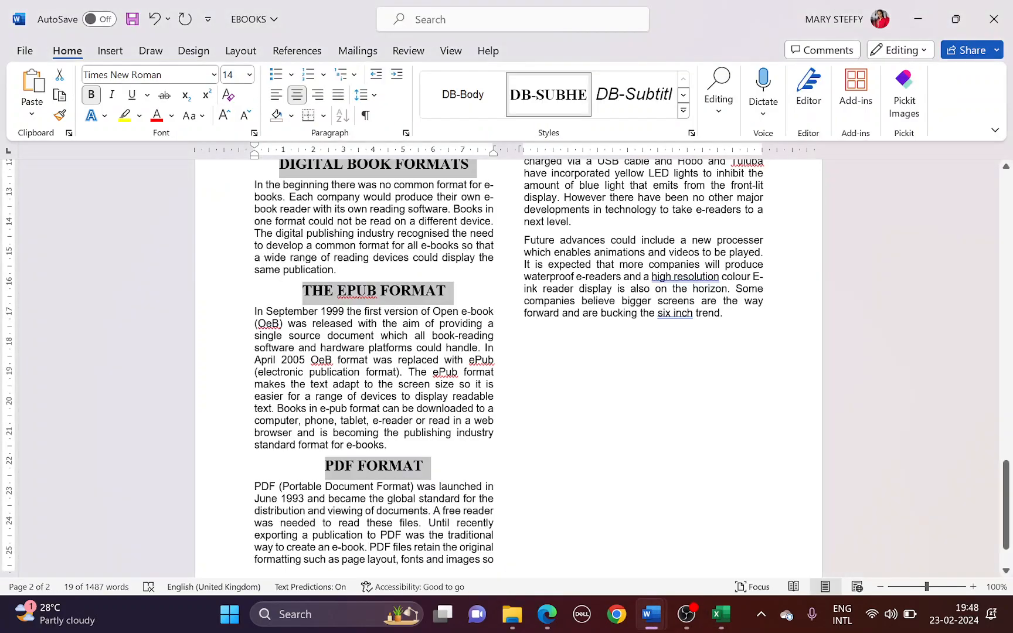
Open document search and repair an accidental edit at the PDF FORMAT heading
{"action": "key", "text": "alt+Tab"}
{"action": "key", "text": "alt+Tab"}
{"action": "key", "text": "alt+Tab"}
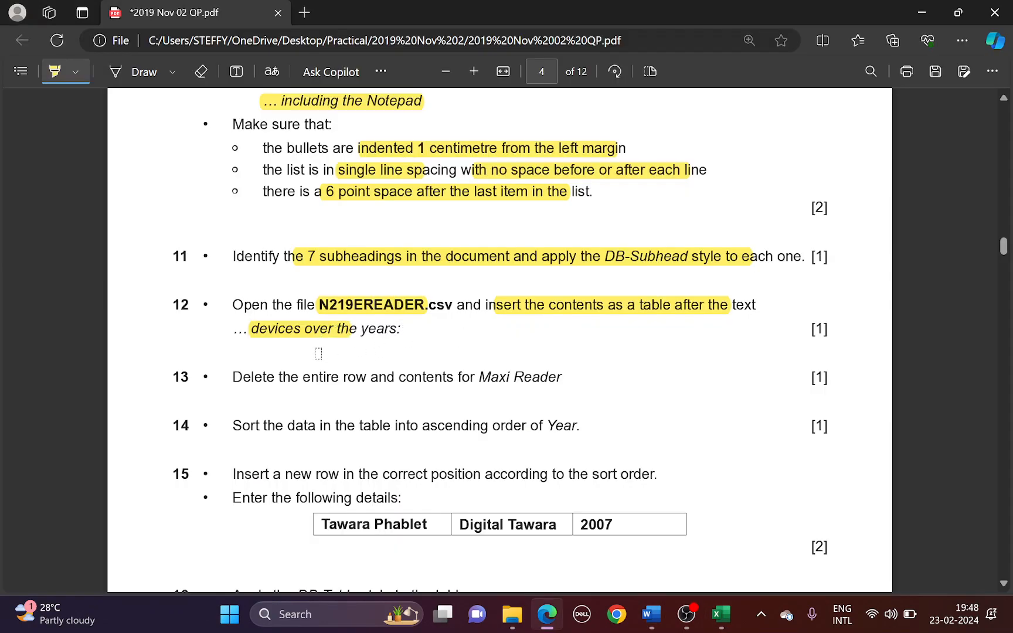
{"action": "key", "text": "alt+Tab"}
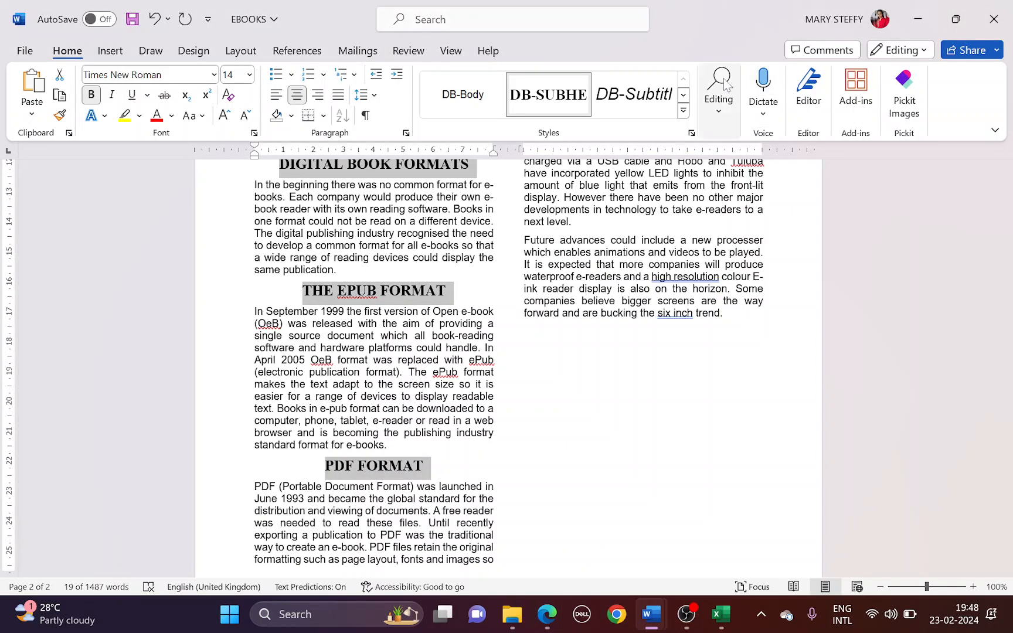
{"action": "key", "text": "ctrl+f"}
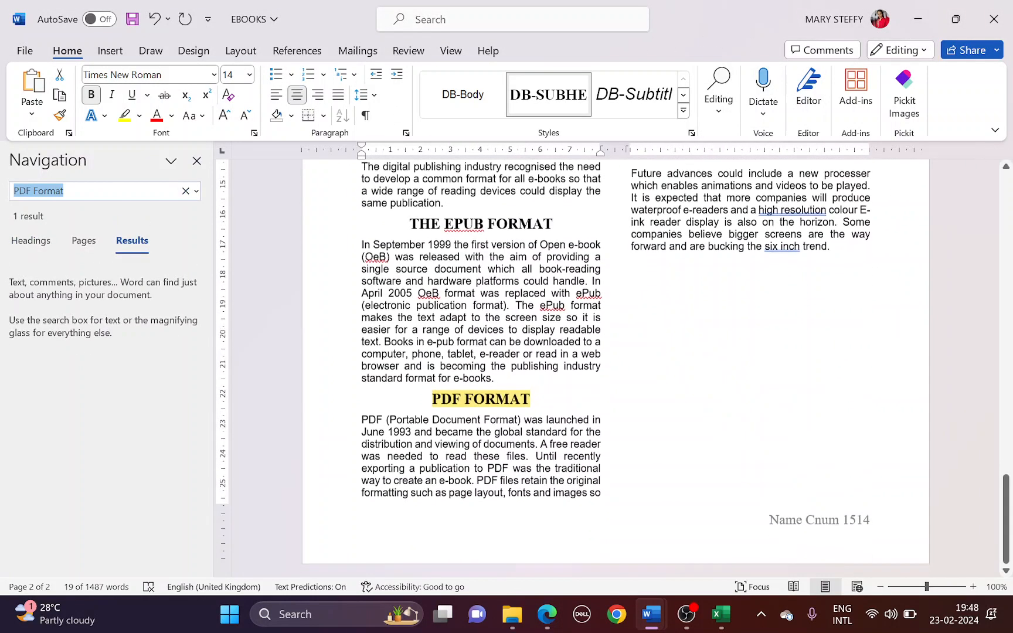
{"action": "type", "text": "after the"}
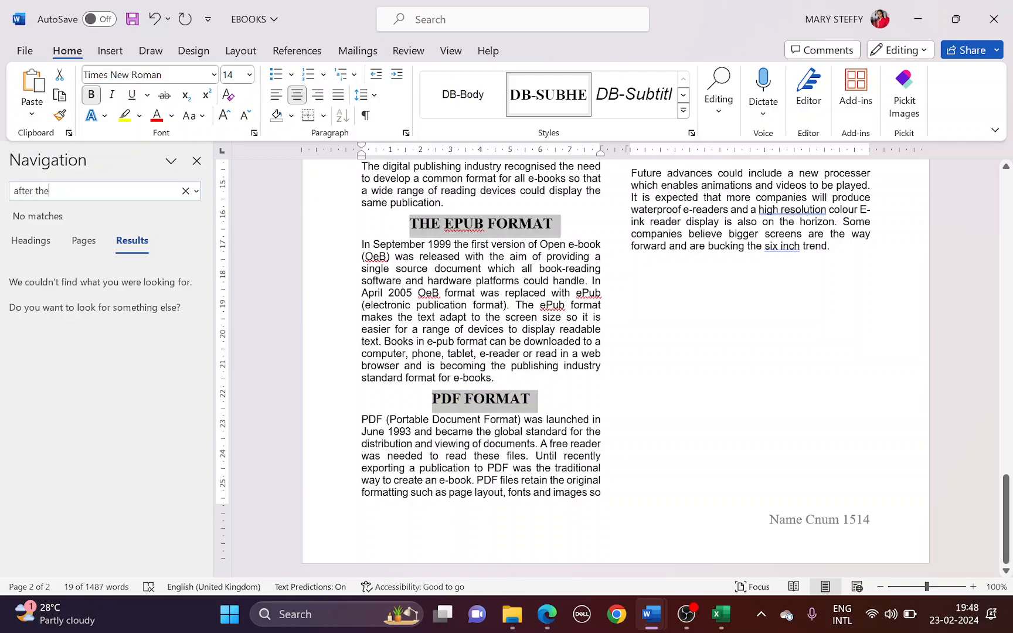
{"action": "key", "text": "alt+Tab"}
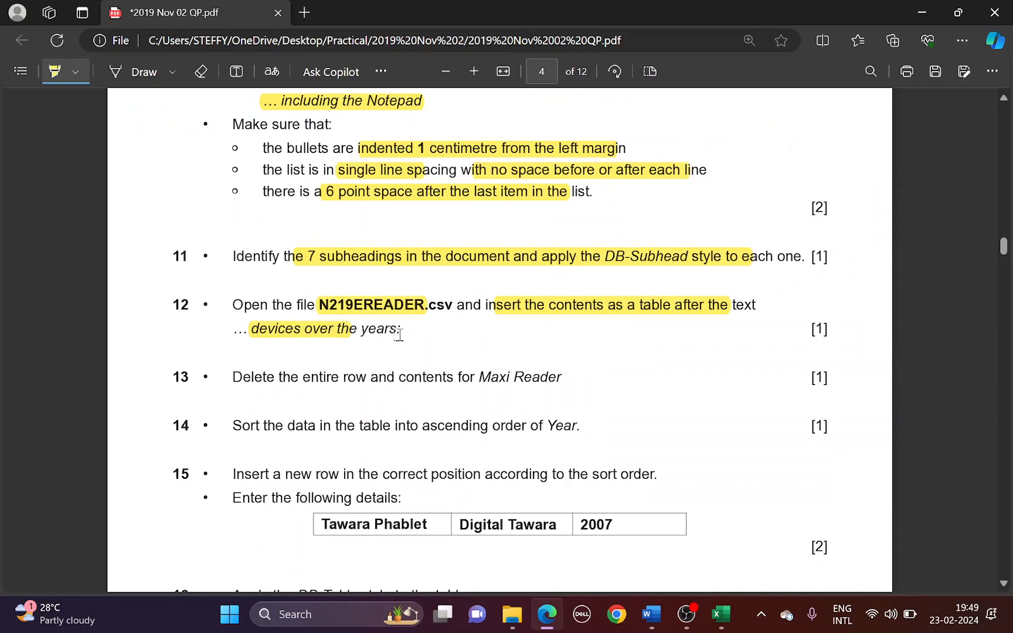
{"action": "key", "text": "alt+Tab"}
{"action": "key", "text": "BackSpace"}
{"action": "key", "text": "BackSpace"}
{"action": "key", "text": "BackSpace"}
{"action": "key", "text": "BackSpace"}
{"action": "key", "text": "BackSpace"}
{"action": "key", "text": "BackSpace"}
{"action": "key", "text": "BackSpace"}
{"action": "key", "text": "BackSpace"}
{"action": "key", "text": "BackSpace"}
{"action": "key", "text": "BackSpace"}
{"action": "key", "text": "BackSpace"}
{"action": "key", "text": "BackSpace"}
{"action": "key", "text": "BackSpace"}
{"action": "key", "text": "BackSpace"}
{"action": "key", "text": "BackSpace"}
{"action": "key", "text": "BackSpace"}
{"action": "key", "text": "BackSpace"}
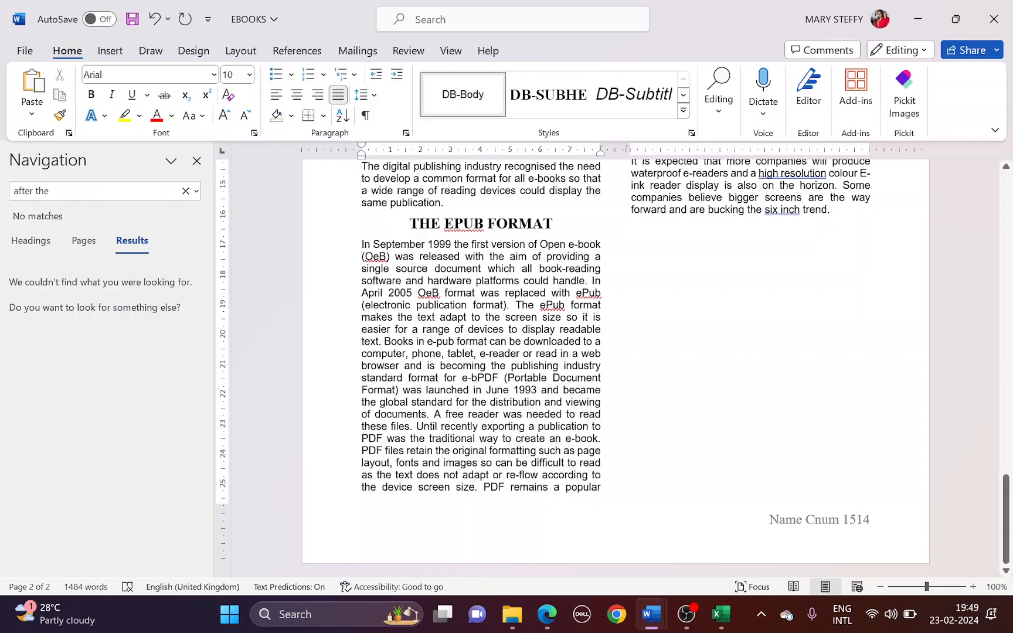
{"action": "type", "text": "ooks"}
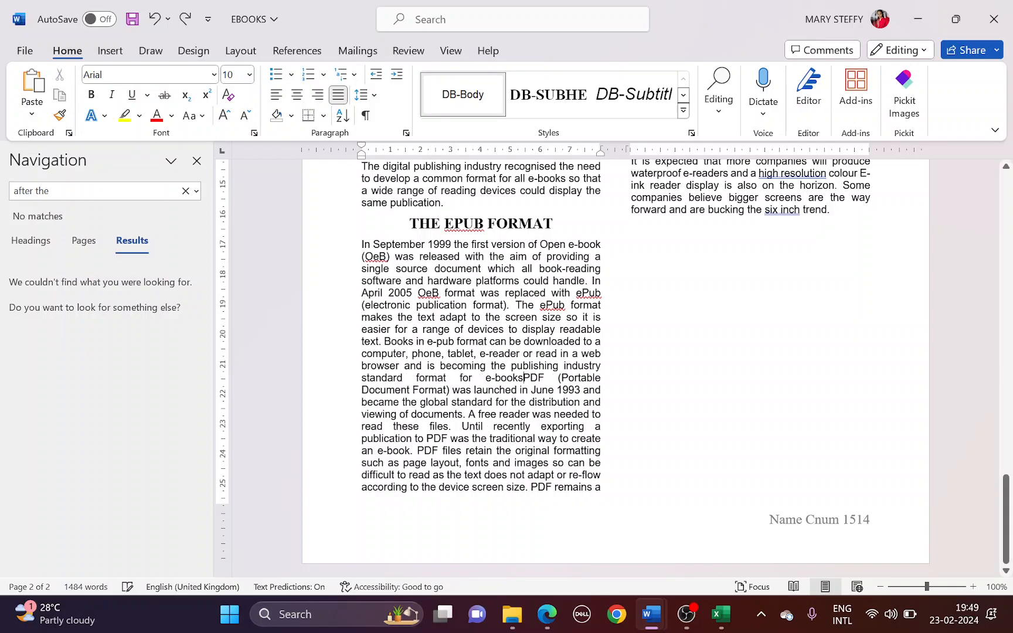
{"action": "type", "text": "."}
{"action": "key", "text": "Return"}
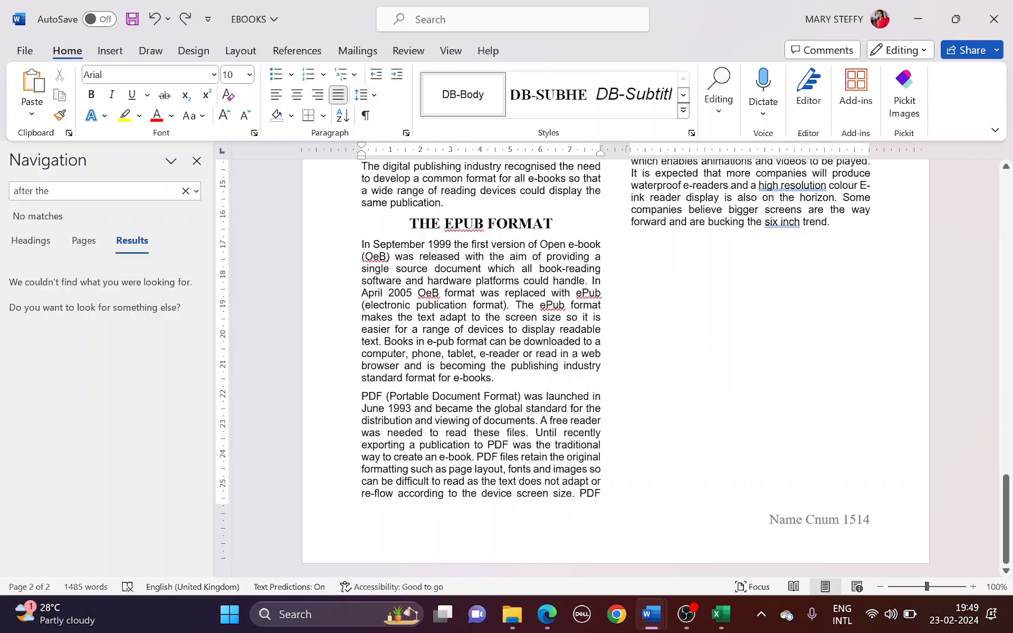
{"action": "key", "text": "ctrl+y"}
{"action": "key", "text": "ctrl+y"}
Search for 'devices over' and place the cursor after 'over the years:'
{"action": "left_click", "coordinate": [53, 191]}
{"action": "left_click_drag", "start_coordinate": [11, 194], "coordinate": [45, 190]}
{"action": "type", "text": "devices"}
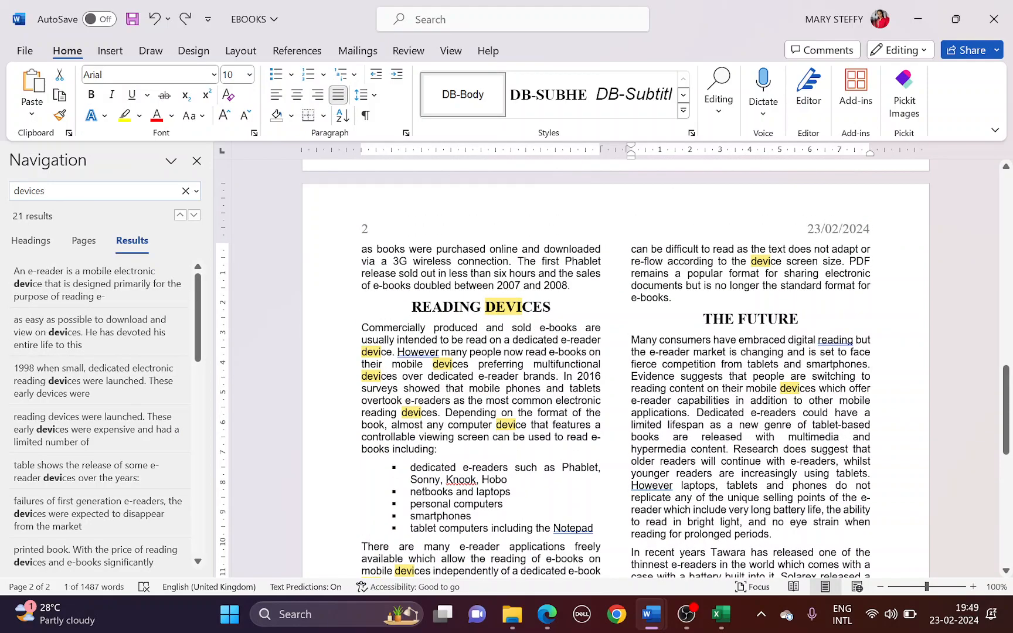
{"action": "type", "text": " over"}
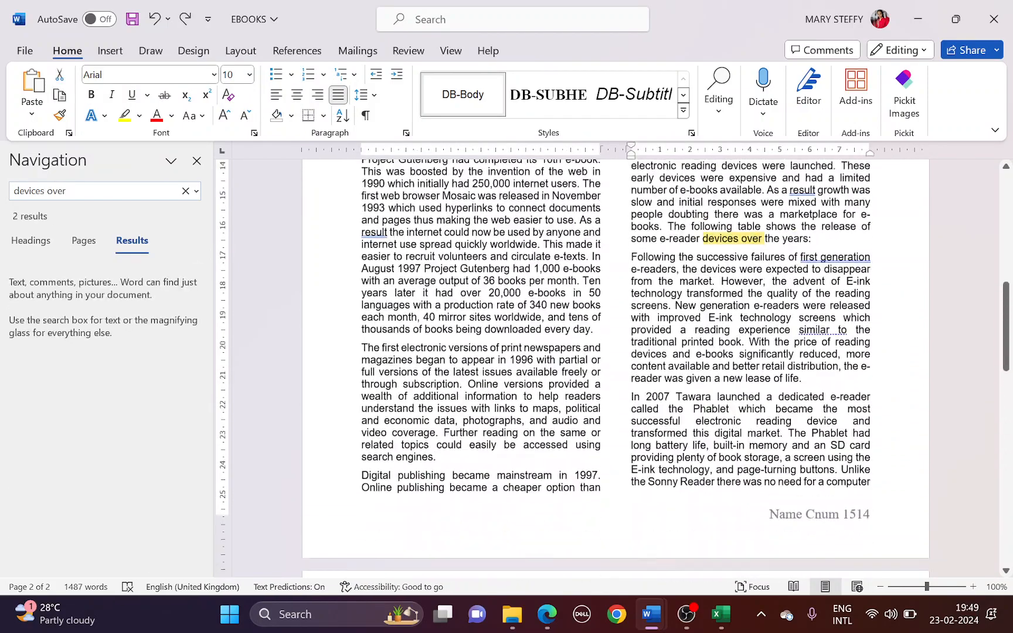
{"action": "left_click", "coordinate": [812, 255]}
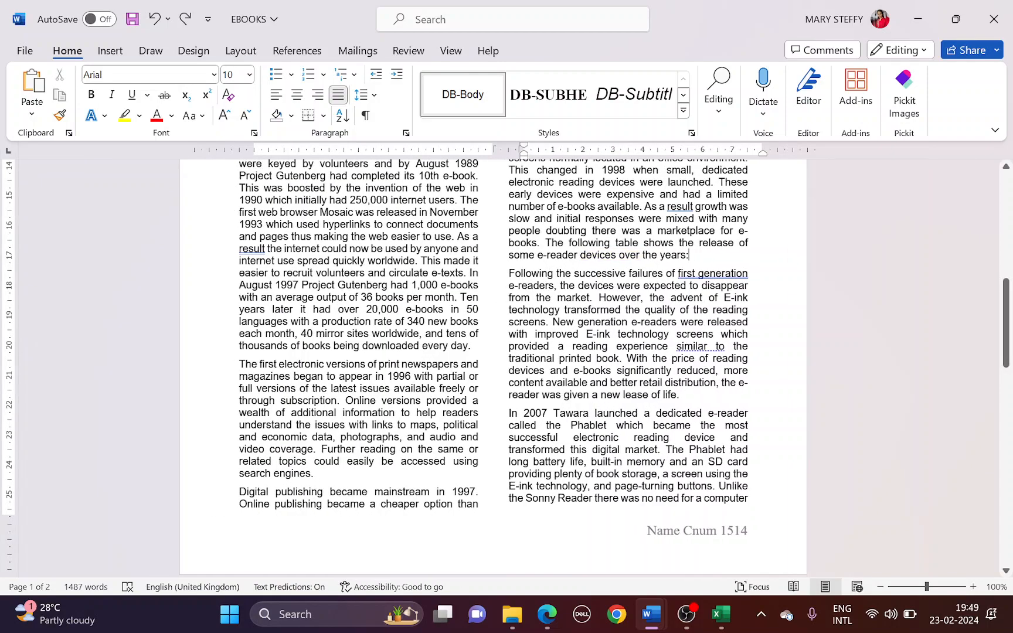
{"action": "left_click", "coordinate": [196, 161]}
Paste the e-Readers data as a table after the sentence and add All Borders
{"action": "key", "text": "Return"}
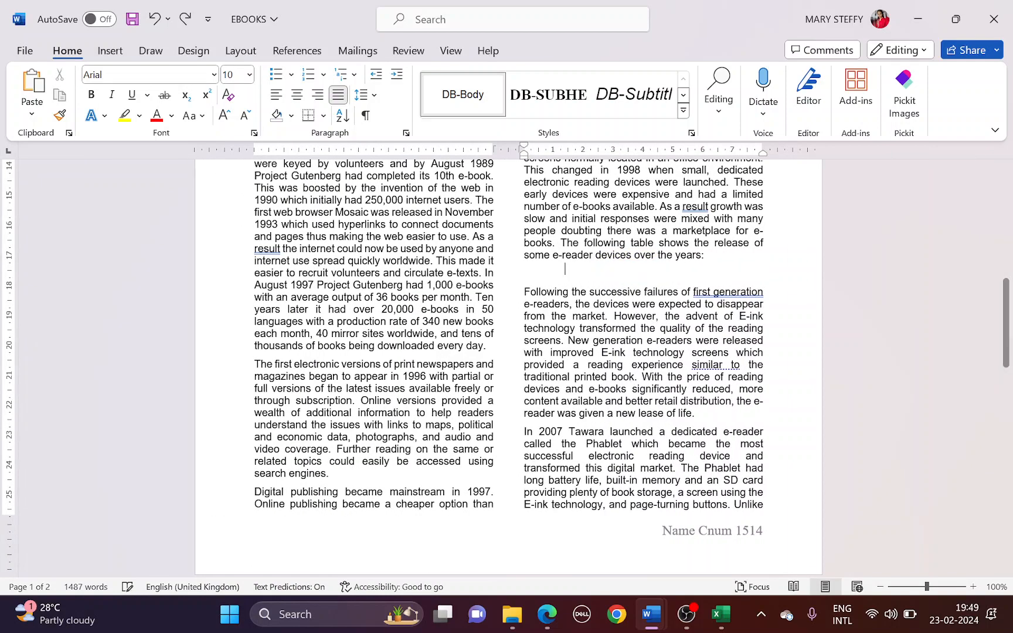
{"action": "key", "text": "ctrl+v"}
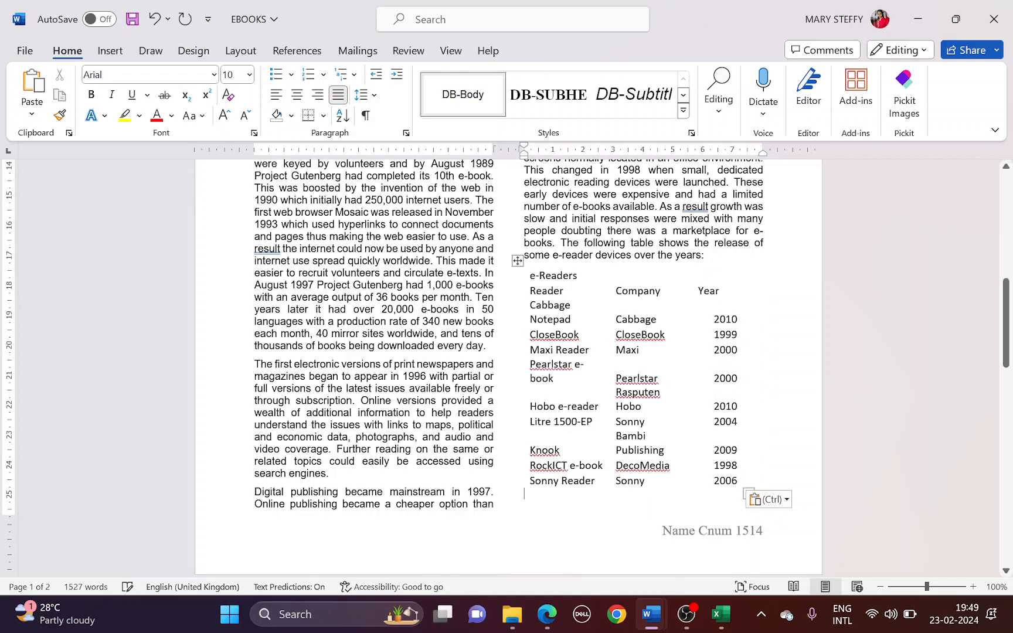
{"action": "key", "text": "alt+Tab"}
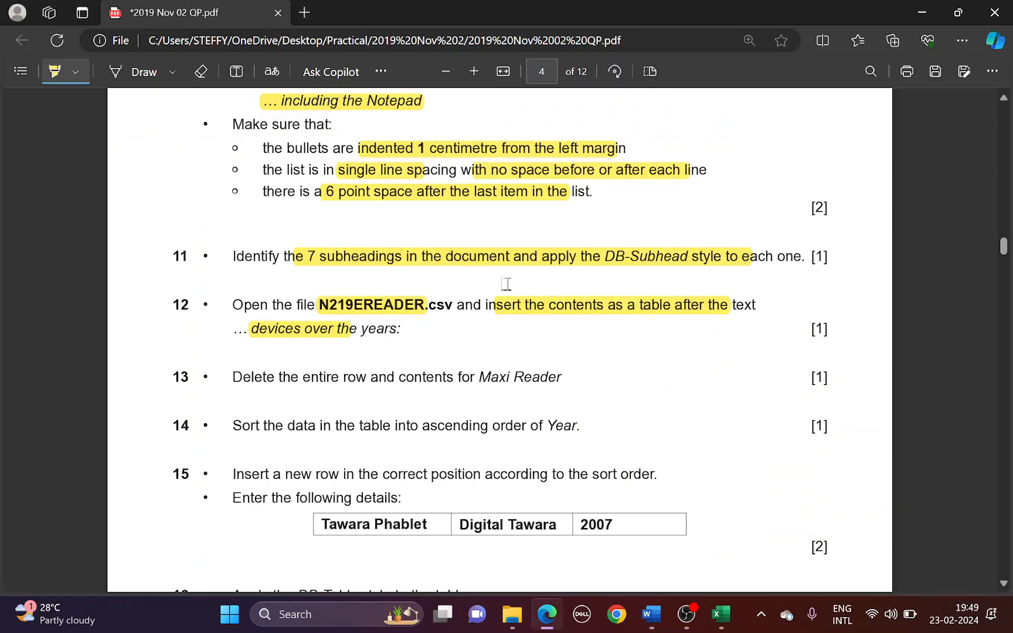
{"action": "key", "text": "alt+Tab"}
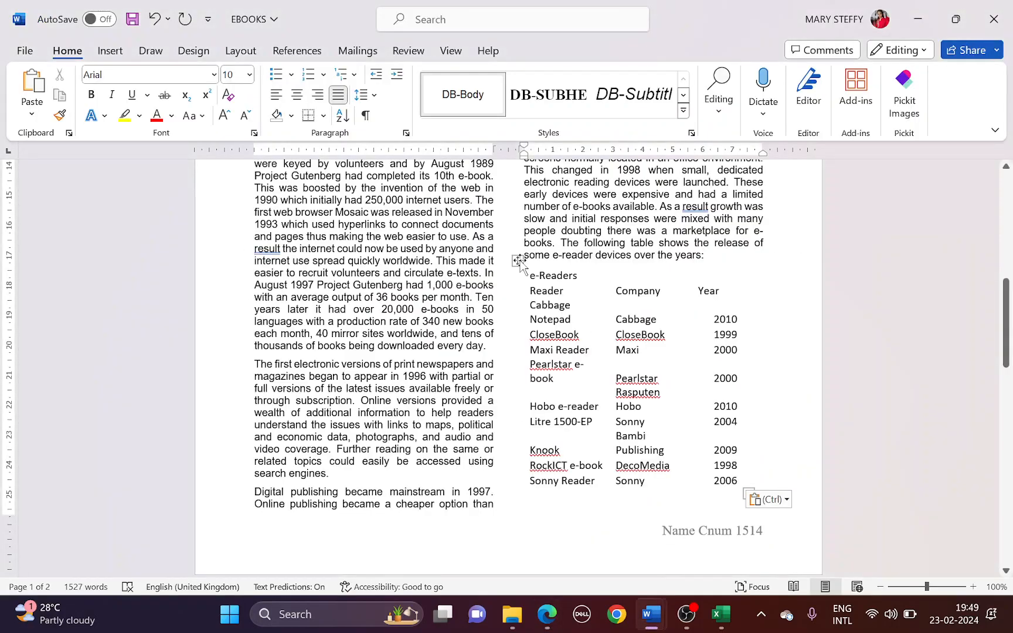
{"action": "left_click", "coordinate": [518, 261]}
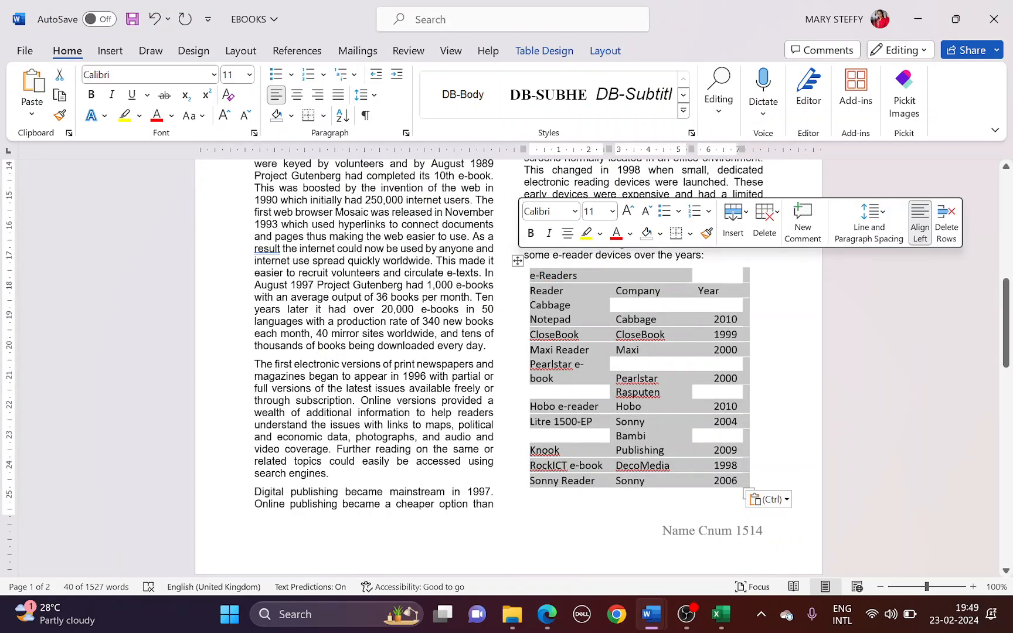
{"action": "left_click", "coordinate": [323, 115]}
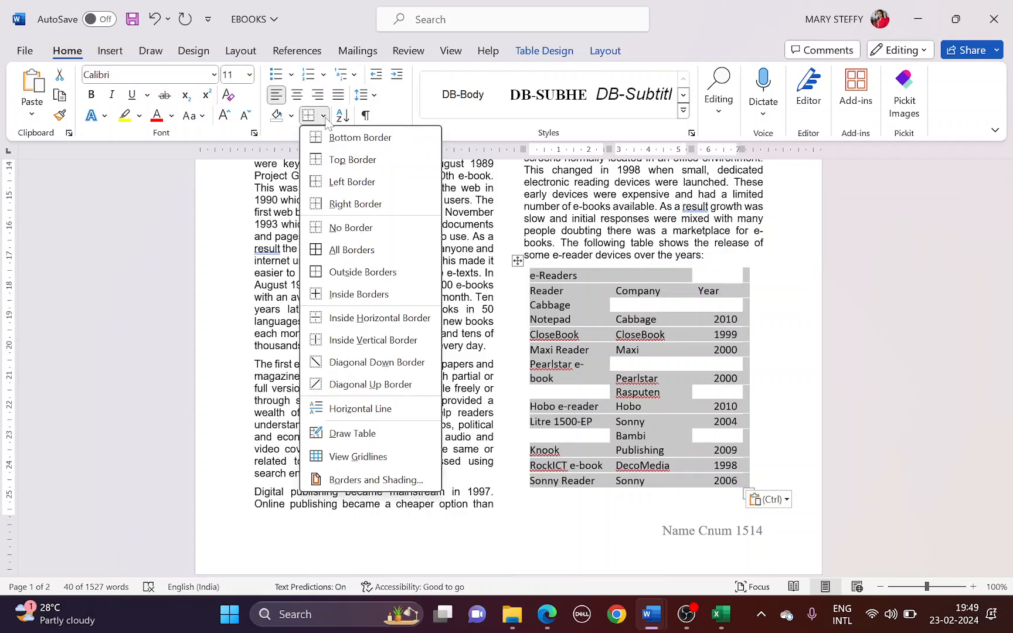
{"action": "left_click", "coordinate": [351, 250]}
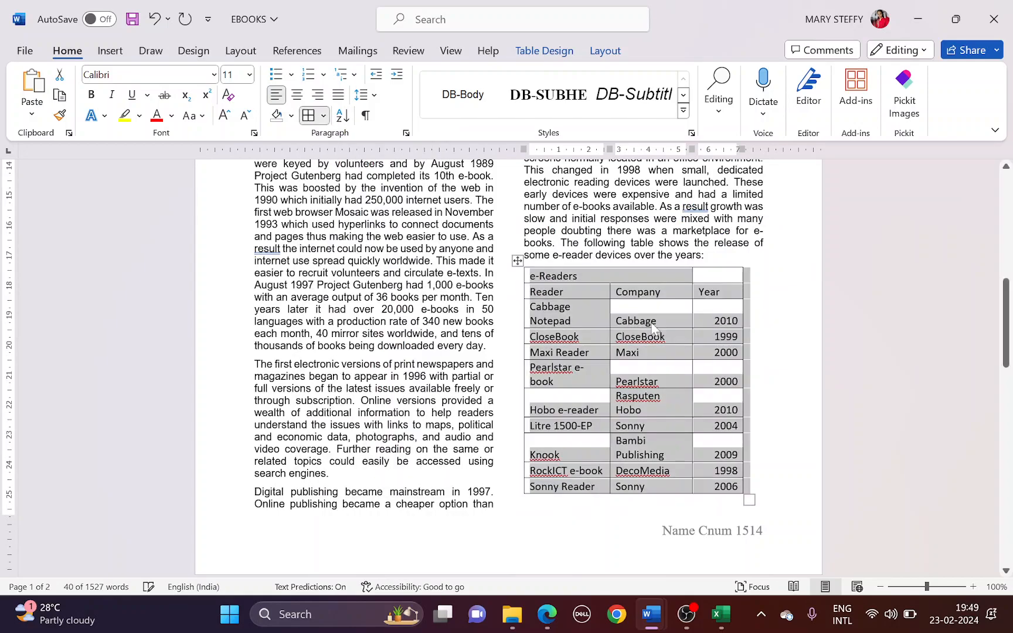
{"action": "key", "text": "alt+Tab"}
{"action": "key", "text": "alt+Tab"}
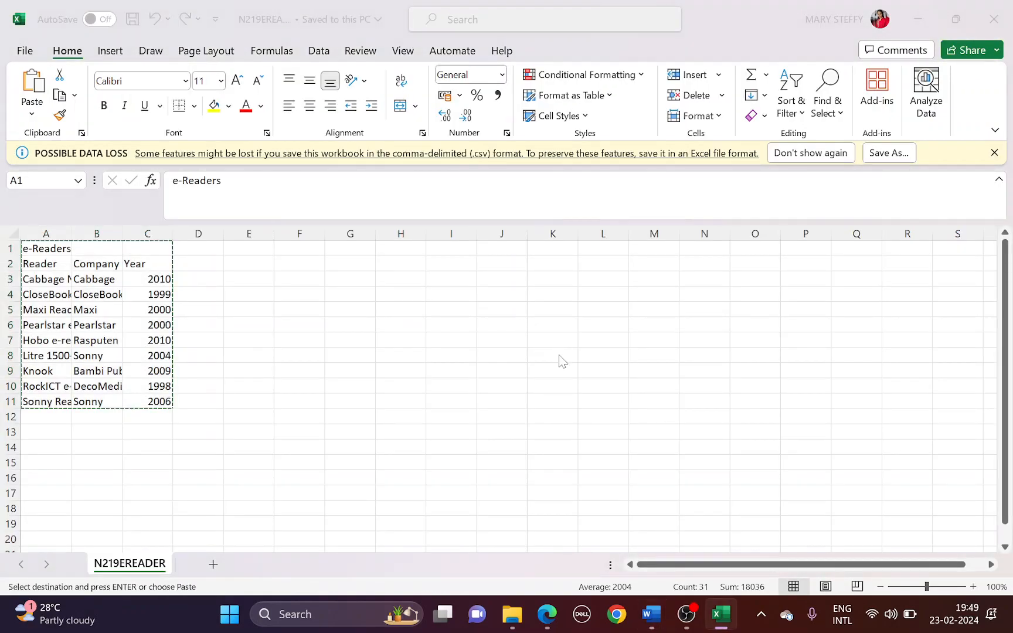
{"action": "key", "text": "alt+Tab"}
{"action": "key", "text": "alt+Tab"}
{"action": "key", "text": "alt+Tab"}
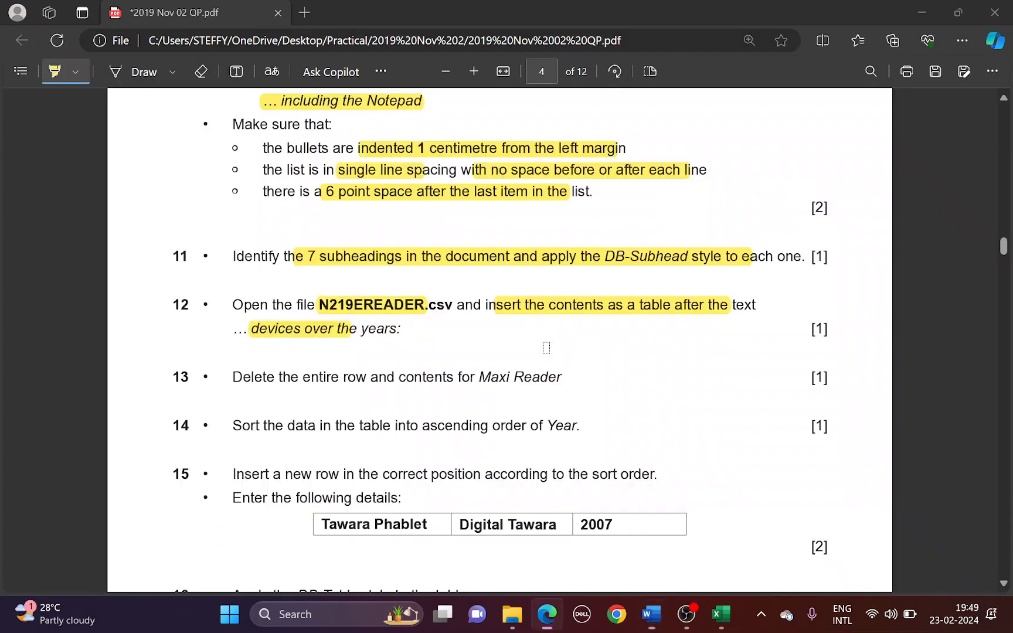
Highlight task 13's Maxi Reader deletion instruction, then place the cursor in that row
{"action": "scroll", "coordinate": [329, 373], "scroll_direction": "down", "scroll_amount": 1}
{"action": "left_click_drag", "start_coordinate": [307, 300], "coordinate": [524, 294]}
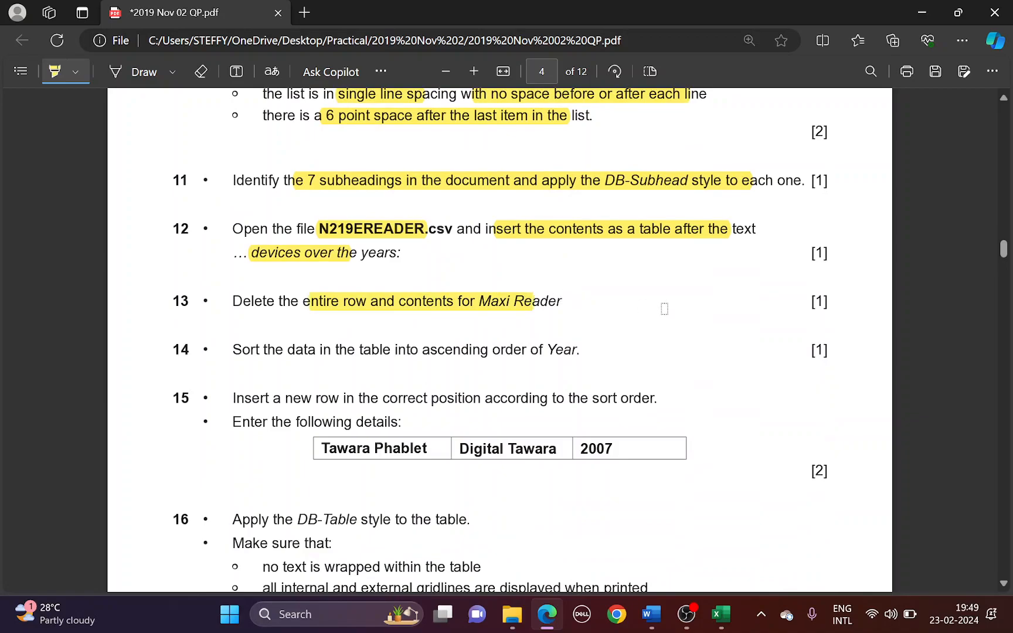
{"action": "key", "text": "alt+Tab"}
{"action": "left_click", "coordinate": [567, 354]}
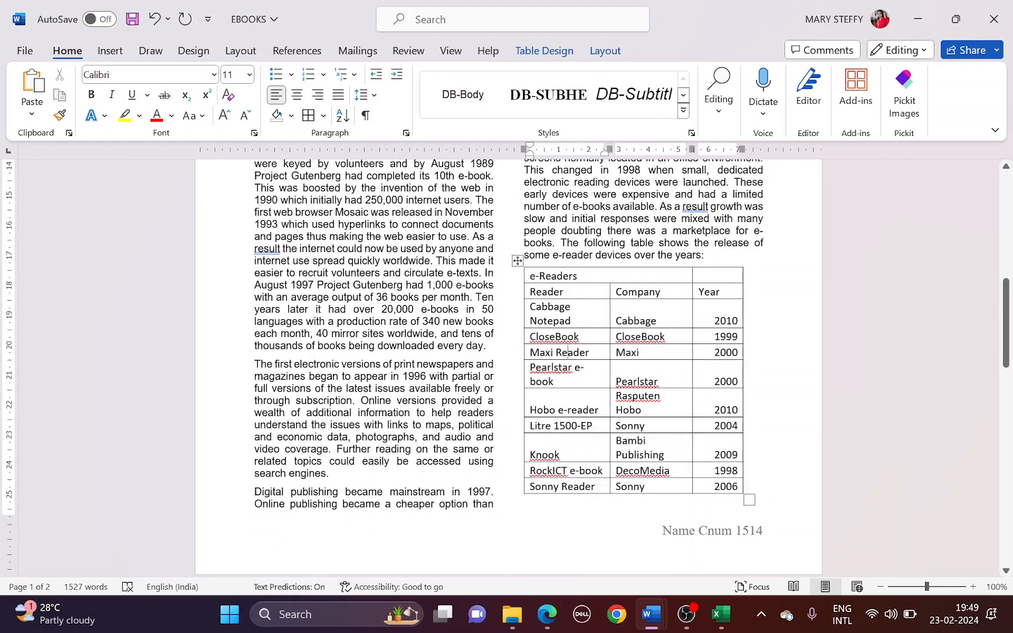
Delete the entire Maxi Reader row from the e-Readers table
{"action": "right_click", "coordinate": [580, 352]}
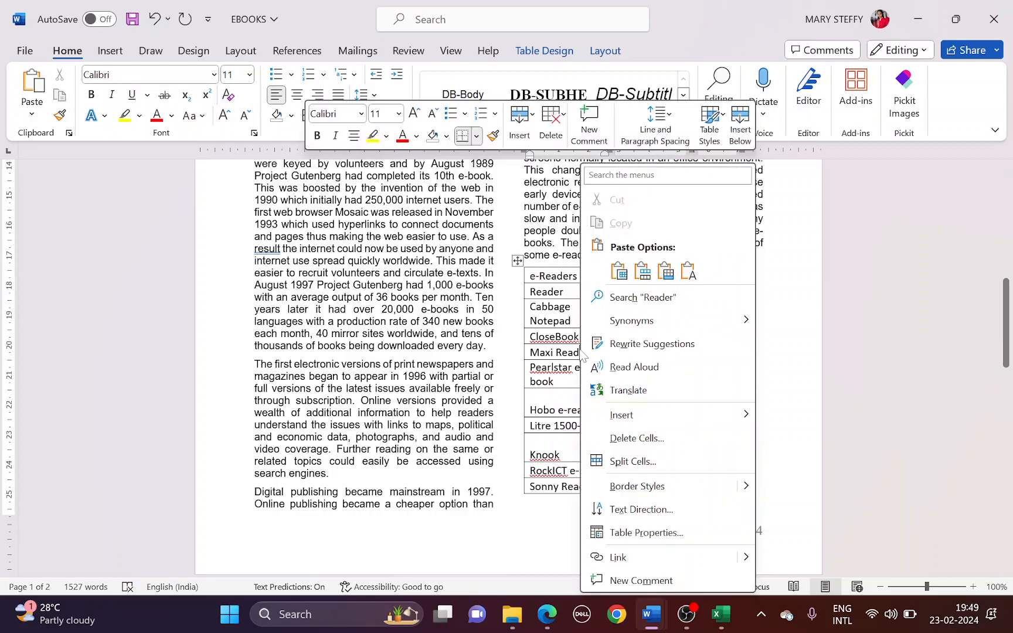
{"action": "left_click", "coordinate": [628, 440]}
{"action": "left_click", "coordinate": [480, 291]}
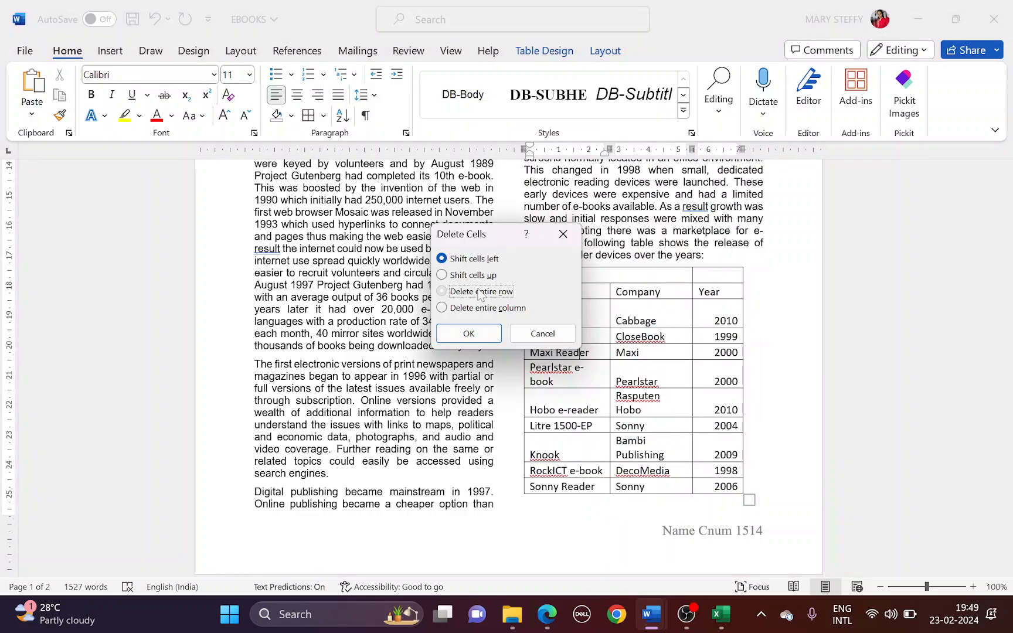
{"action": "left_click", "coordinate": [477, 332]}
Highlight task 14 on sorting by Year in the question paper, then select the table's data rows
{"action": "key", "text": "alt+Tab"}
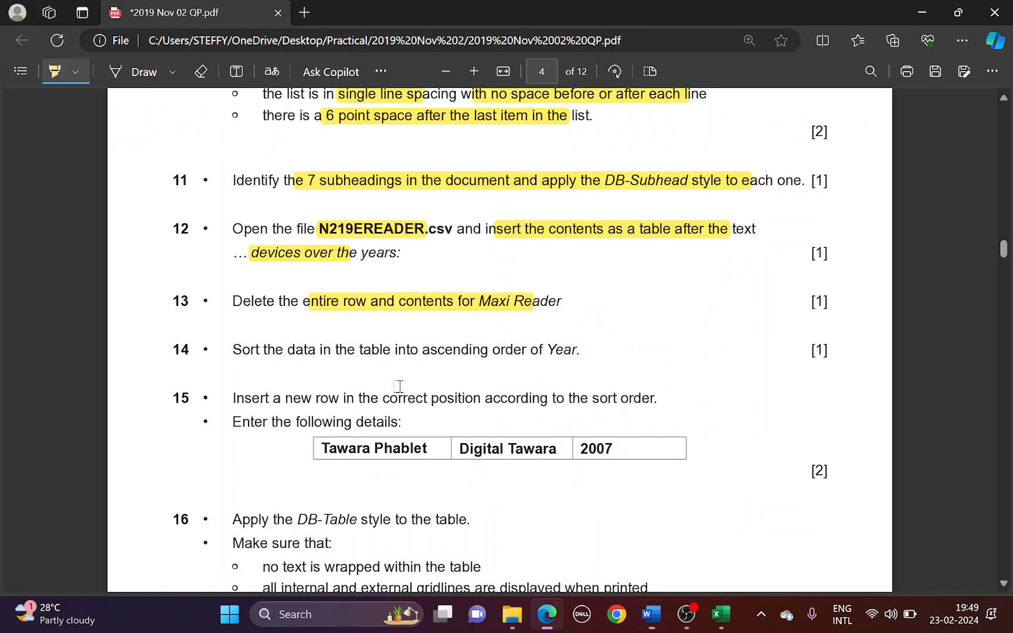
{"action": "mouse_move", "coordinate": [255, 351]}
{"action": "left_mouse_down"}
{"action": "mouse_move", "coordinate": [380, 340]}
{"action": "mouse_move", "coordinate": [450, 354]}
{"action": "mouse_move", "coordinate": [573, 352]}
{"action": "left_mouse_up"}
{"action": "key", "text": "alt+Tab"}
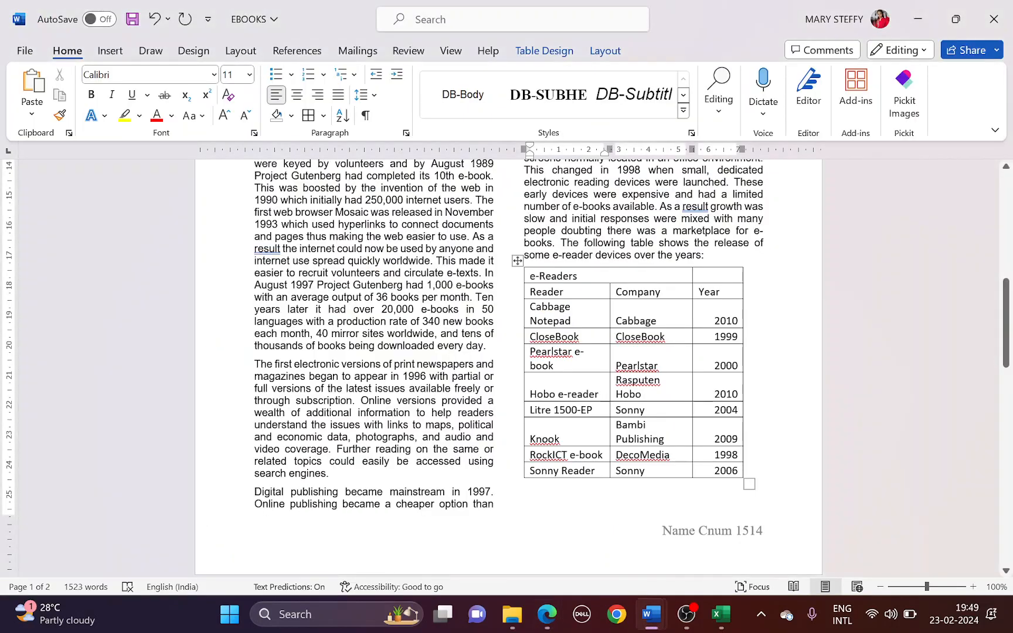
{"action": "left_click_drag", "start_coordinate": [531, 307], "coordinate": [586, 471]}
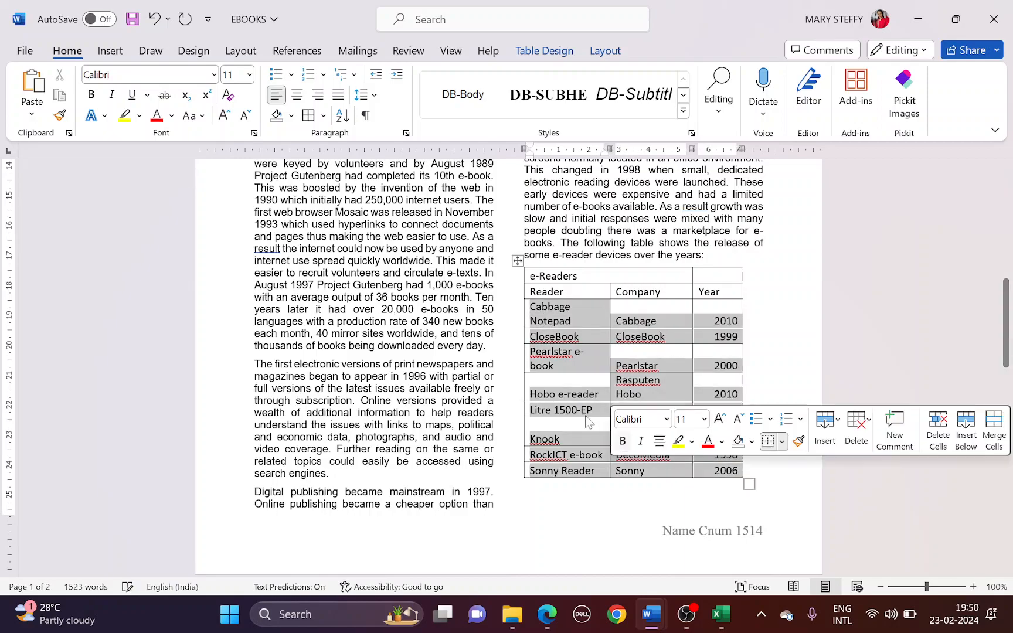
Sort the selected data rows by Column 3 (Year) in ascending order
{"action": "scroll", "coordinate": [586, 417], "scroll_direction": "down", "scroll_amount": 5}
{"action": "scroll", "coordinate": [582, 414], "scroll_direction": "up", "scroll_amount": 5}
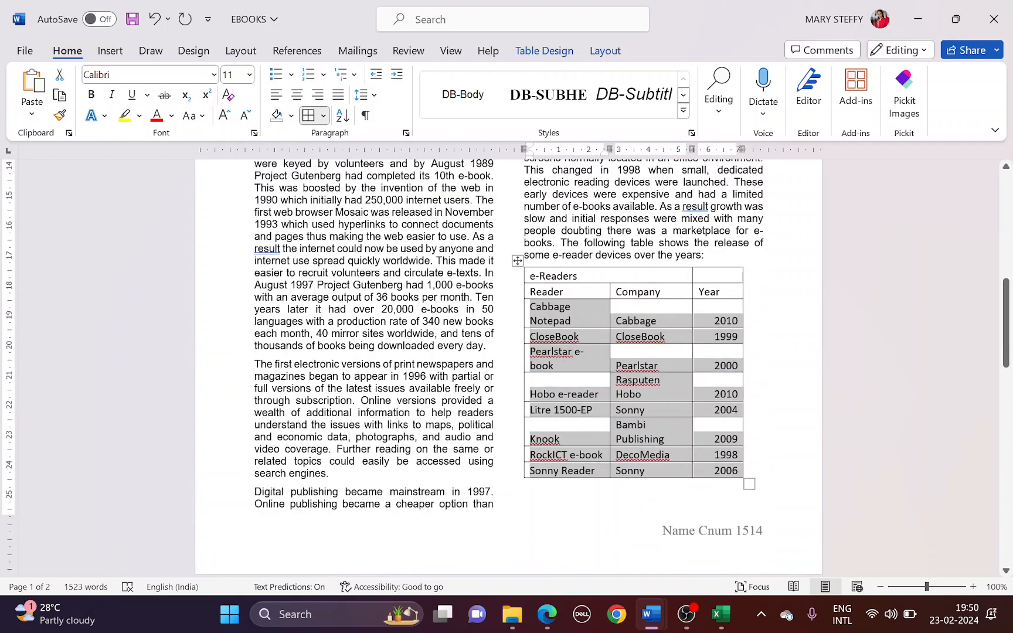
{"action": "left_click", "coordinate": [343, 115]}
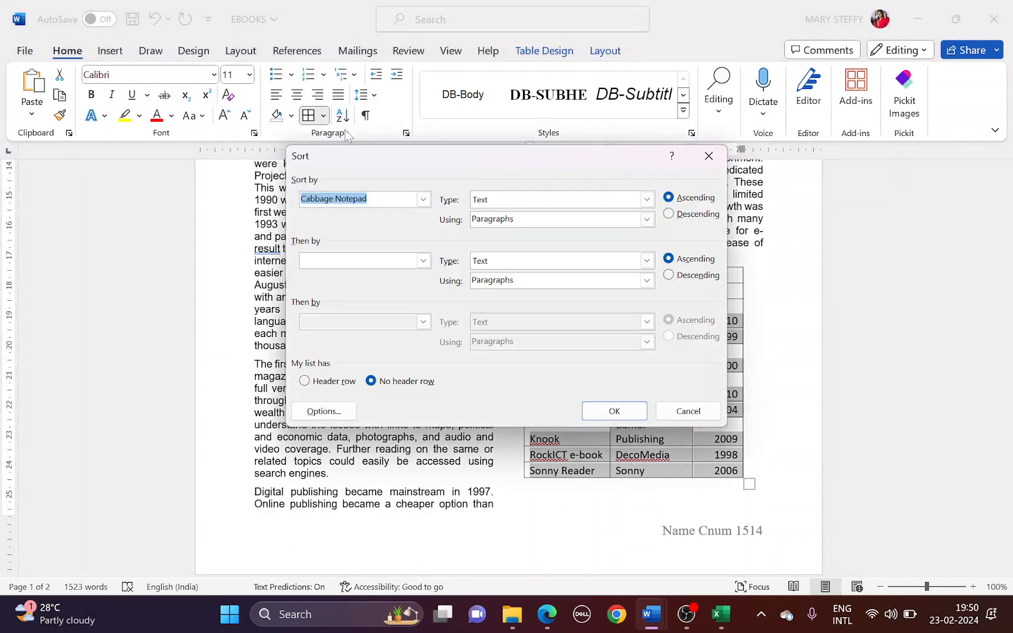
{"action": "left_click", "coordinate": [422, 200]}
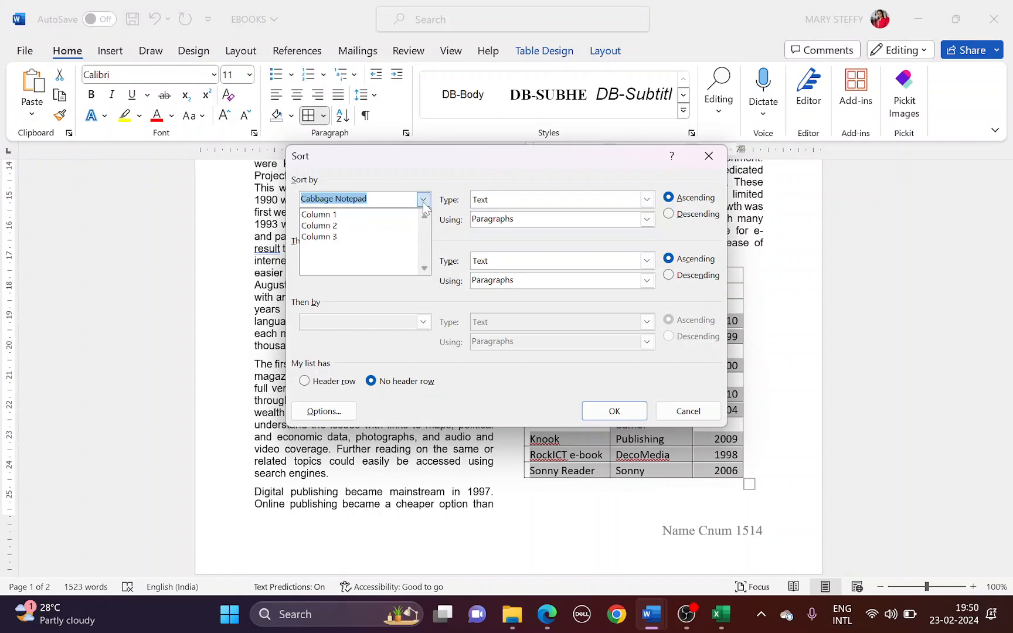
{"action": "left_click", "coordinate": [338, 237]}
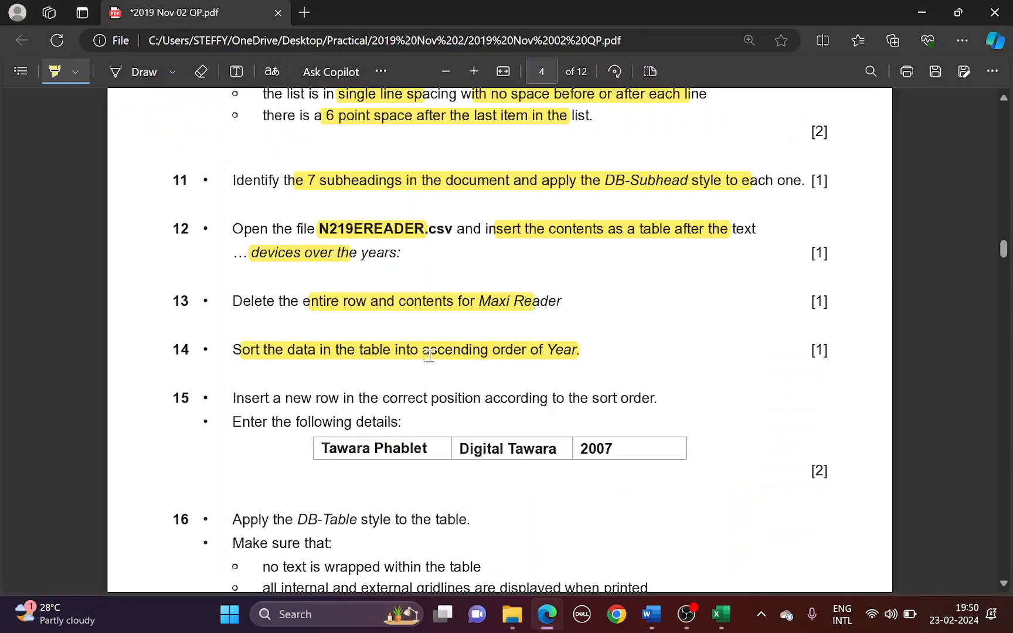
{"action": "key", "text": "alt+Tab"}
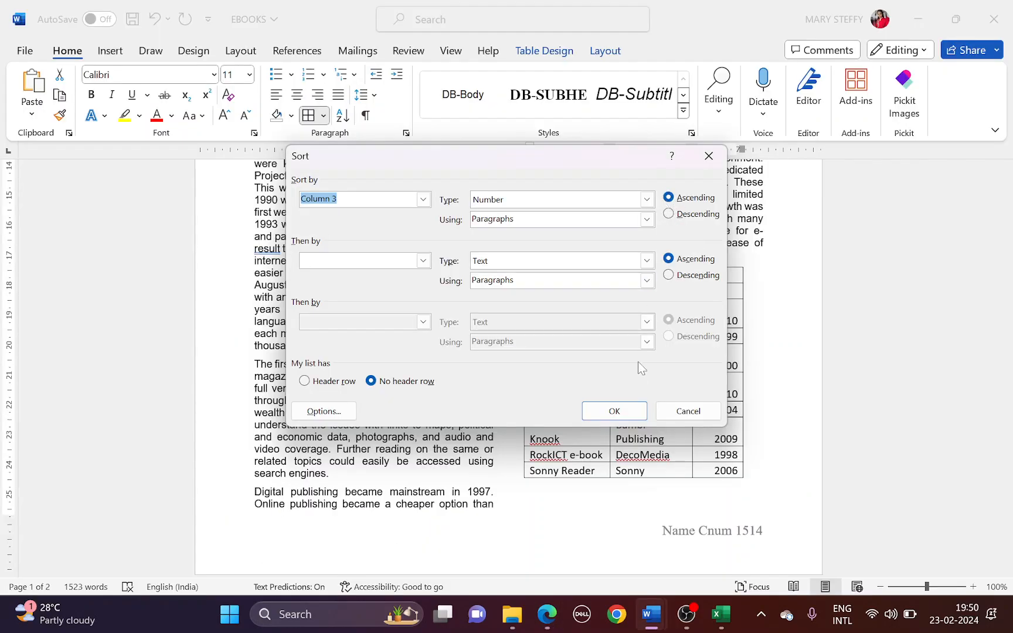
{"action": "left_click", "coordinate": [633, 404]}
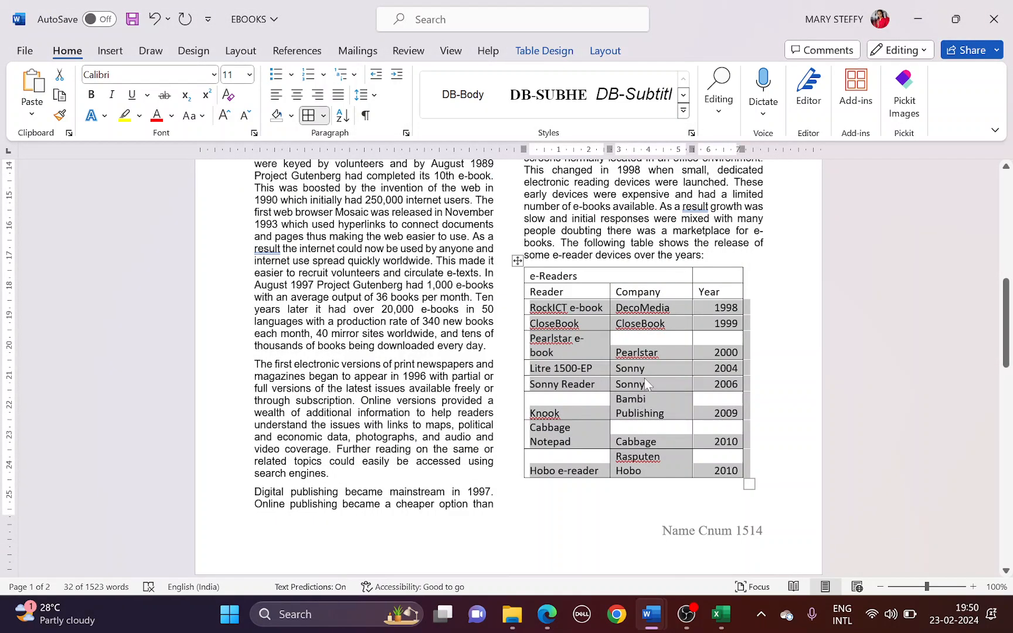
{"action": "key", "text": "alt+Tab"}
{"action": "scroll", "coordinate": [414, 427], "scroll_direction": "down", "scroll_amount": 2}
Highlight task 15 and the year 2007 in the question paper
{"action": "left_click_drag", "start_coordinate": [262, 321], "coordinate": [643, 322]}
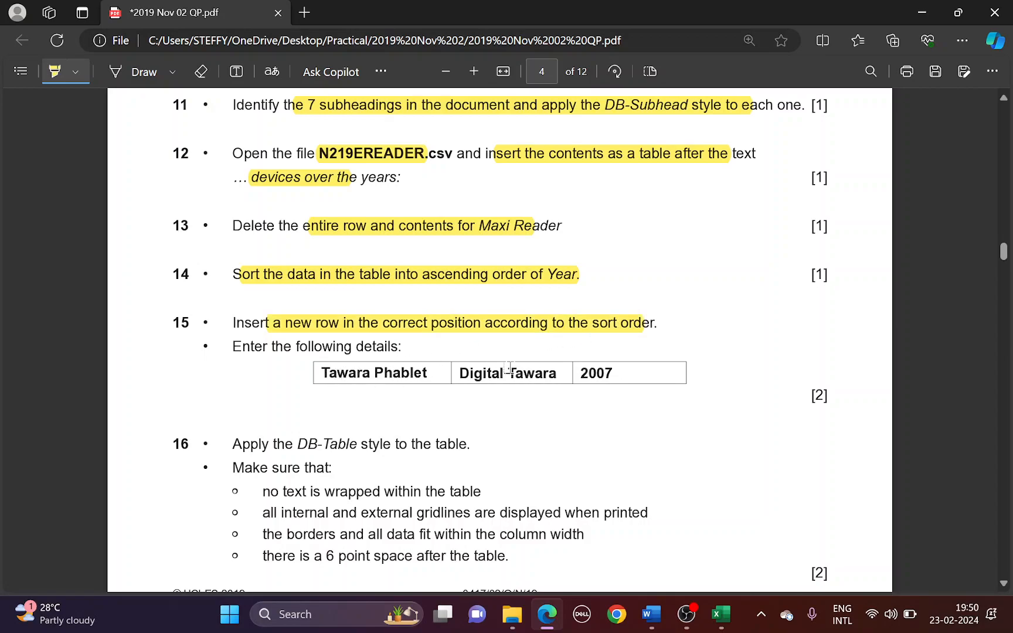
{"action": "left_click_drag", "start_coordinate": [580, 373], "coordinate": [613, 375]}
{"action": "key", "text": "alt+Tab"}
Insert an empty row below the 2006 Sonny Reader row
{"action": "left_click", "coordinate": [723, 389]}
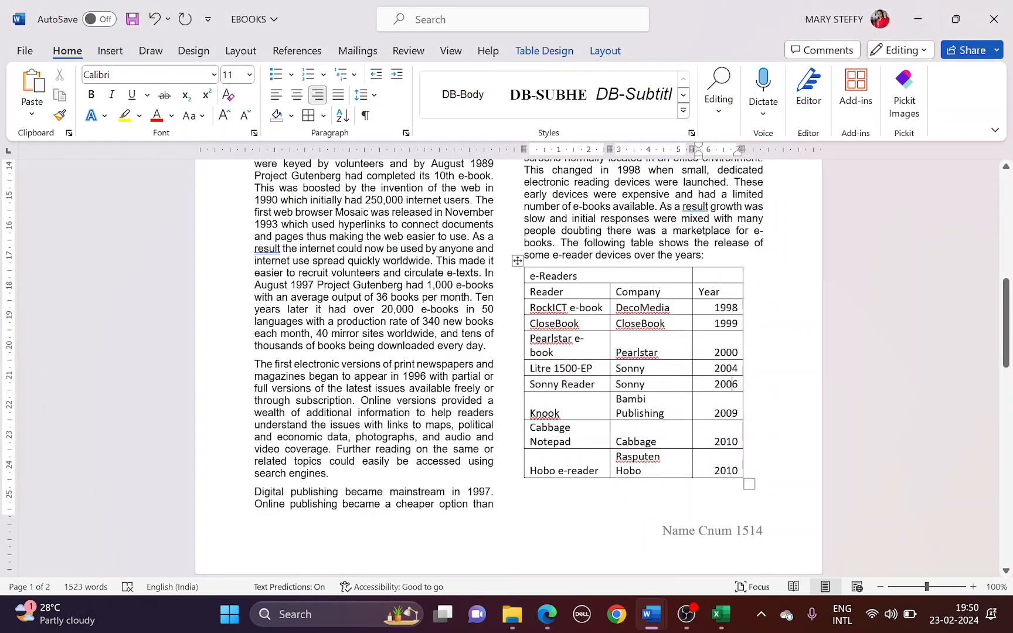
{"action": "right_click", "coordinate": [727, 386]}
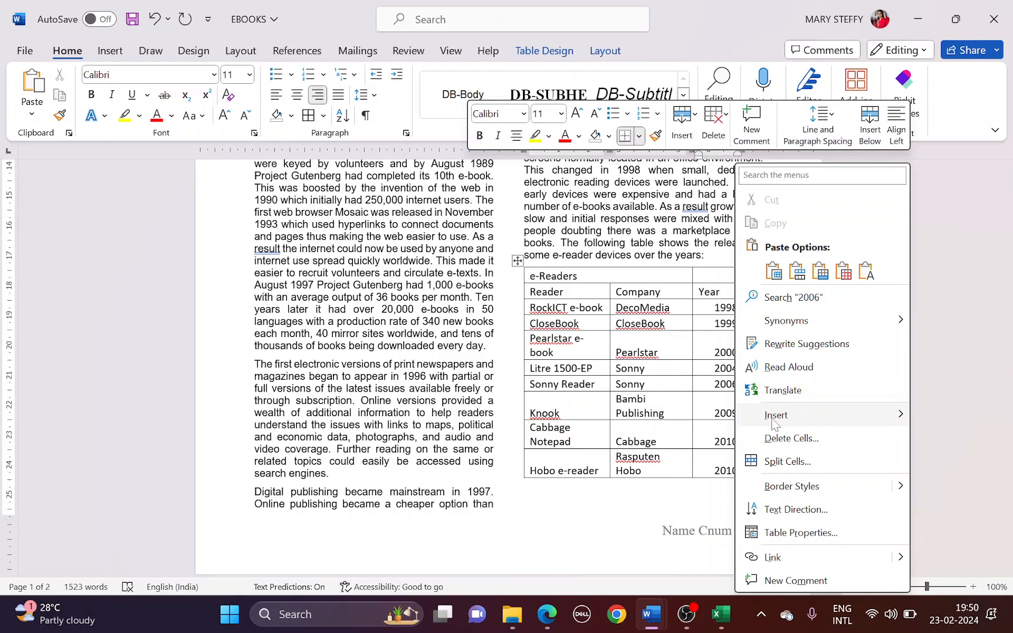
{"action": "mouse_move", "coordinate": [776, 415]}
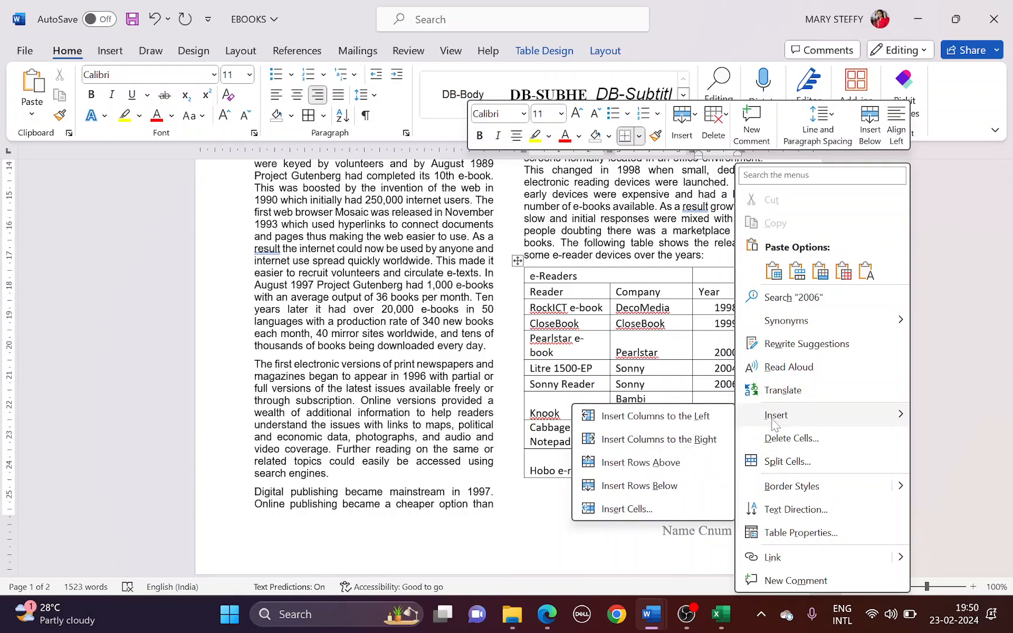
{"action": "left_click", "coordinate": [669, 487]}
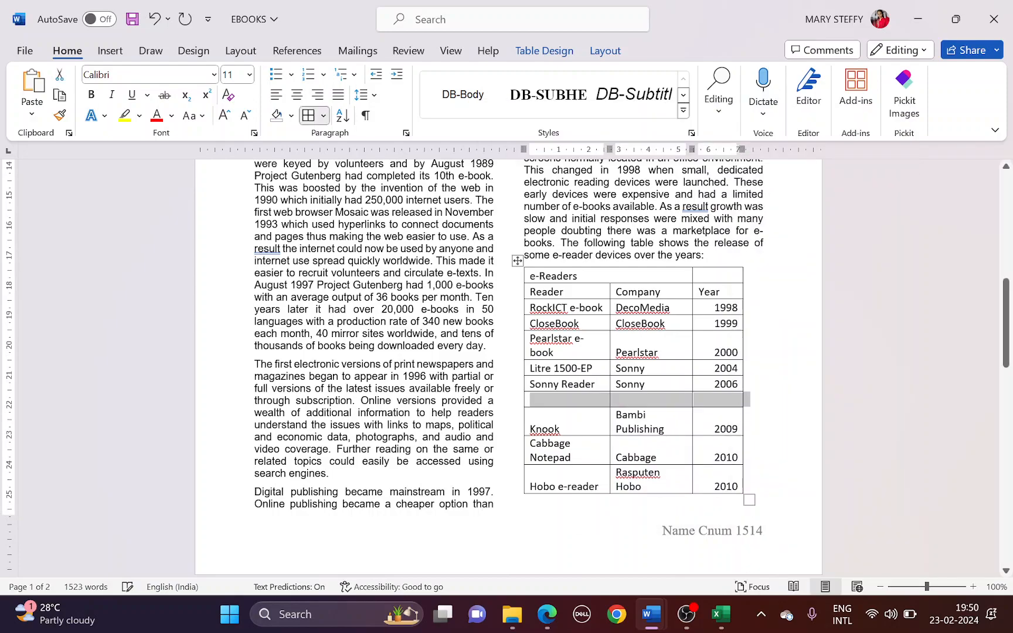
Fill the new row with Tawara Phablet, Digital Tawara and 2007
{"action": "left_click", "coordinate": [573, 402]}
{"action": "key", "text": "alt+Tab"}
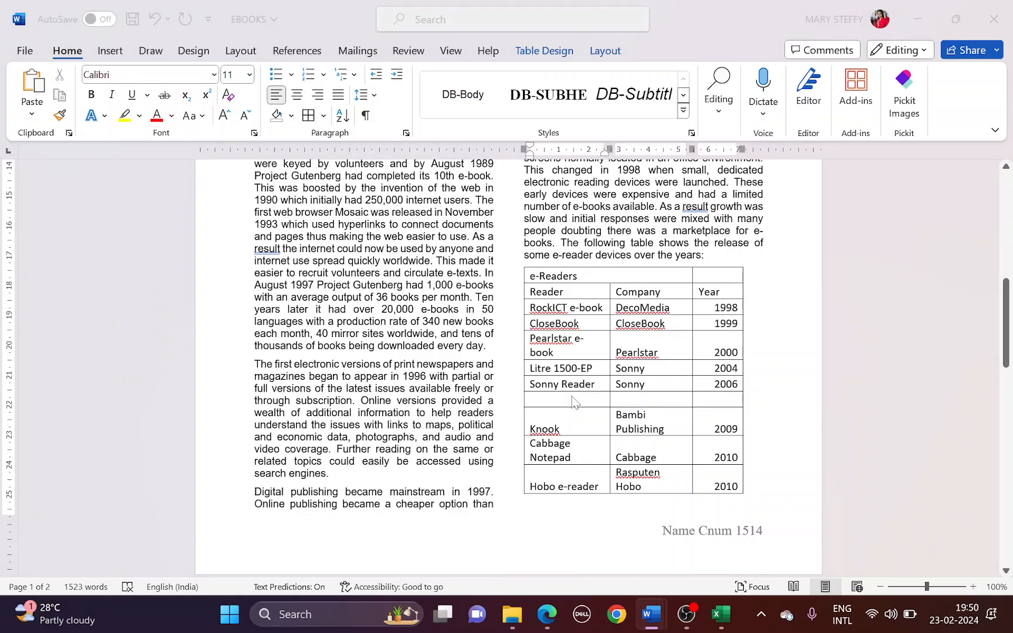
{"action": "key", "text": "alt+Tab"}
{"action": "type", "text": "Ta"}
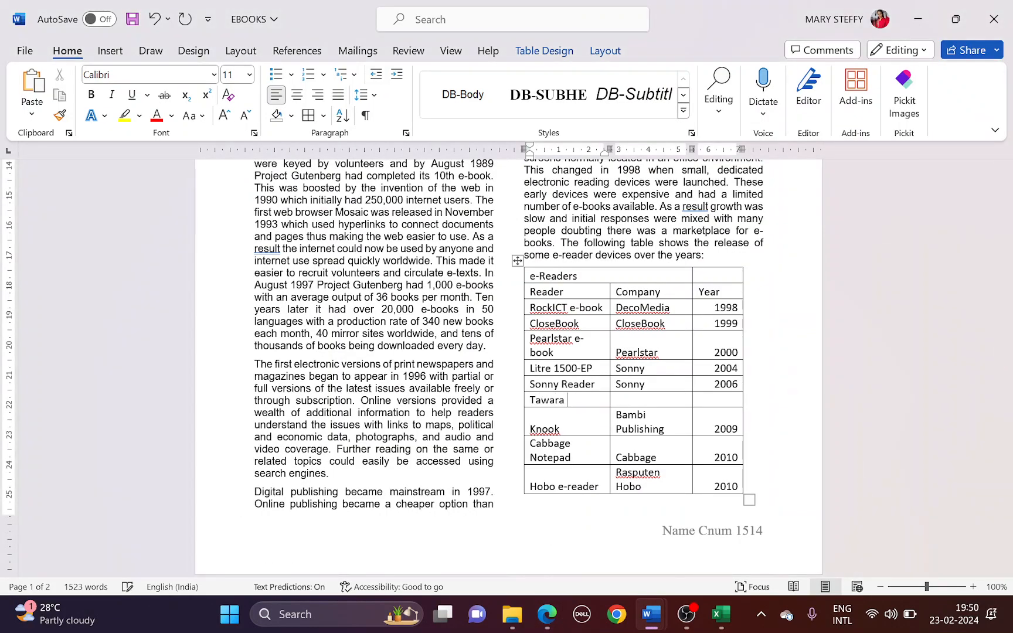
{"action": "key", "text": "alt+Tab"}
{"action": "key", "text": "alt+Tab"}
{"action": "type", "text": "P"}
{"action": "key", "text": "alt+Tab"}
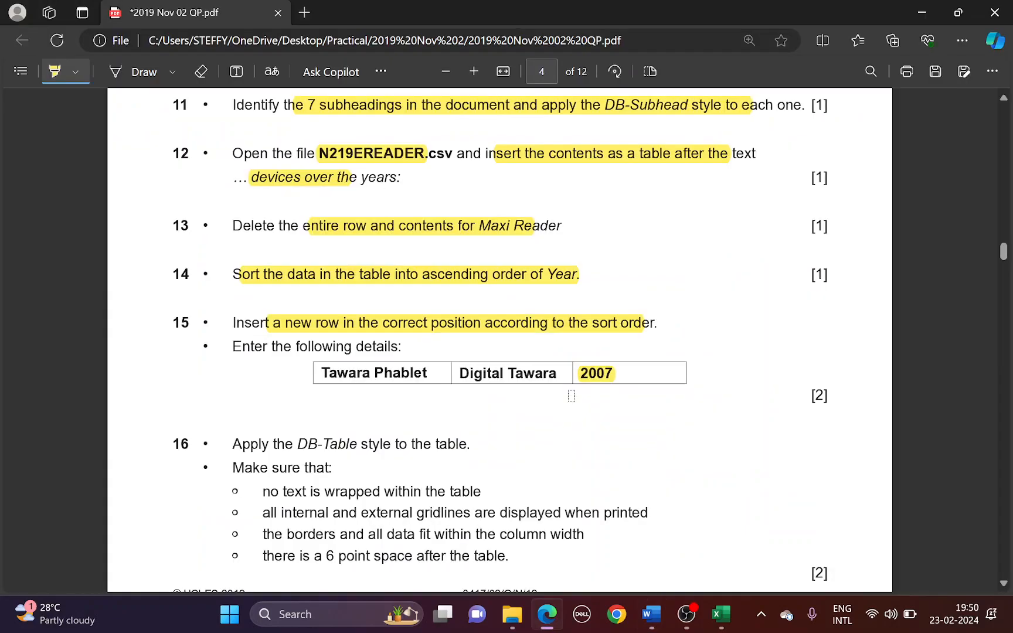
{"action": "key", "text": "alt+Tab"}
{"action": "type", "text": "Di"}
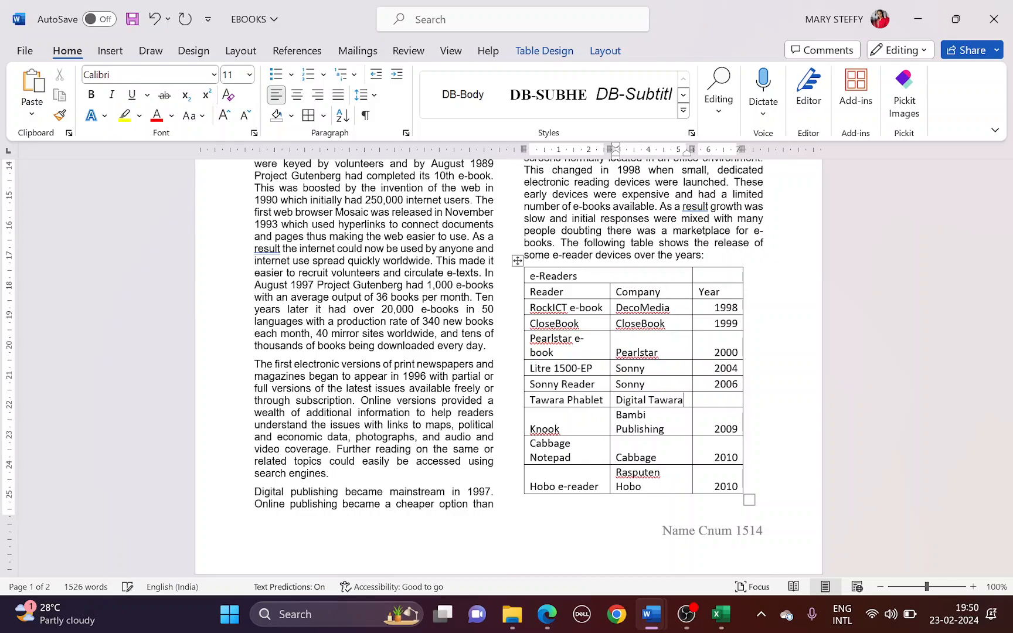
{"action": "key", "text": "alt+Tab"}
{"action": "key", "text": "alt+Tab"}
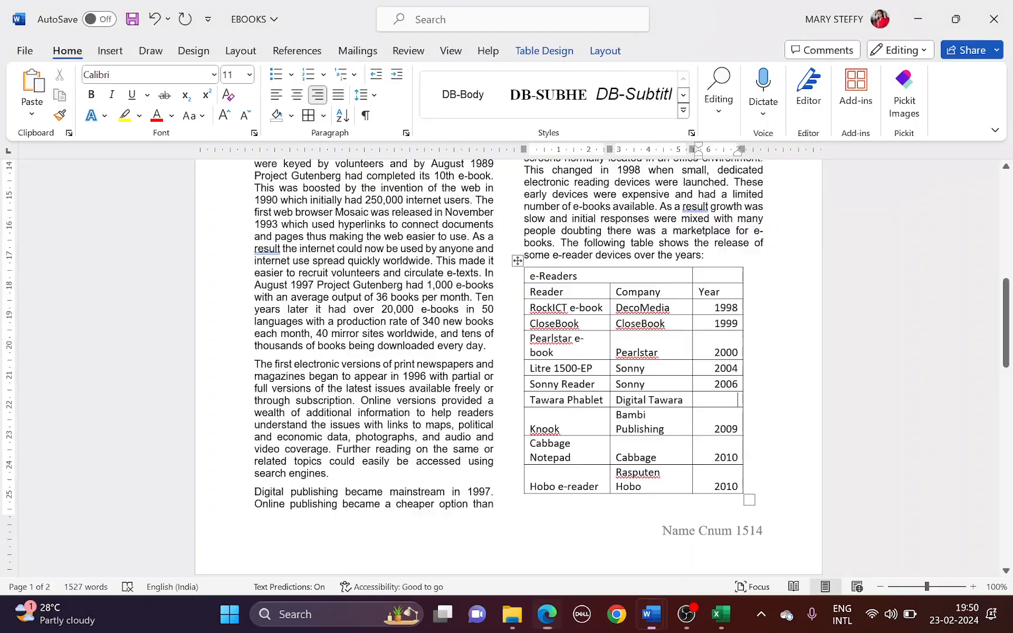
{"action": "type", "text": "2007"}
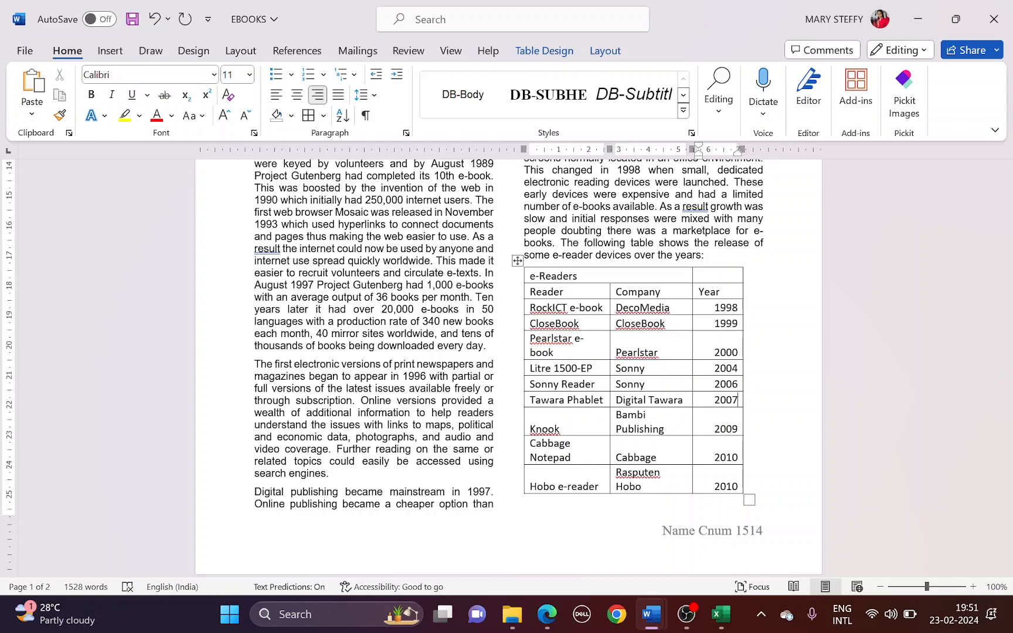
{"action": "key", "text": "alt+Tab"}
Apply the DB-Table style to the whole e-Readers table
{"action": "scroll", "coordinate": [311, 454], "scroll_direction": "down", "scroll_amount": 2}
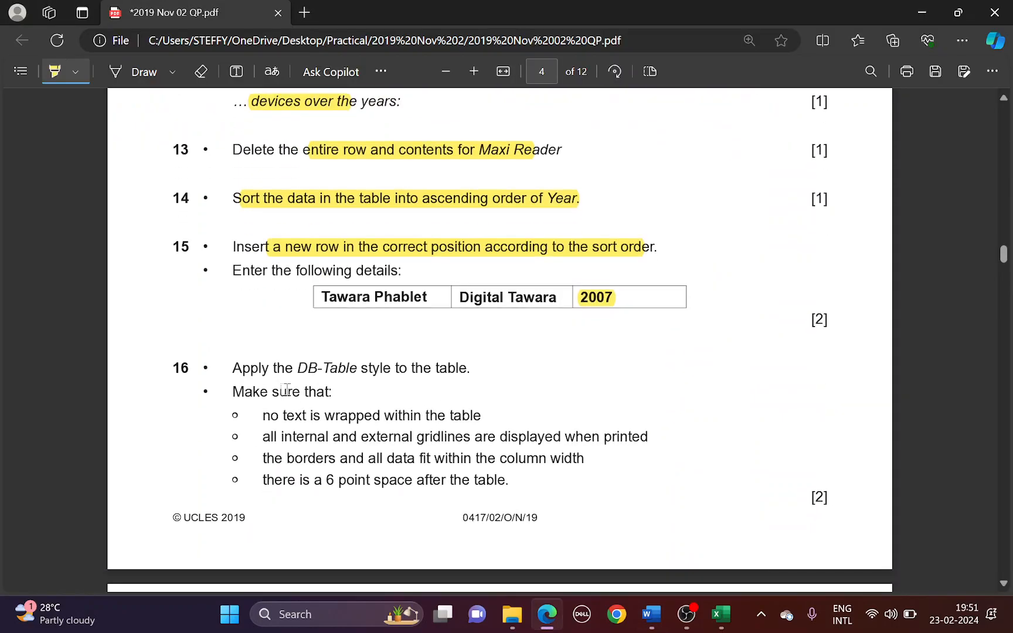
{"action": "left_click_drag", "start_coordinate": [293, 367], "coordinate": [470, 367]}
{"action": "key", "text": "alt+Tab"}
{"action": "left_click", "coordinate": [517, 260]}
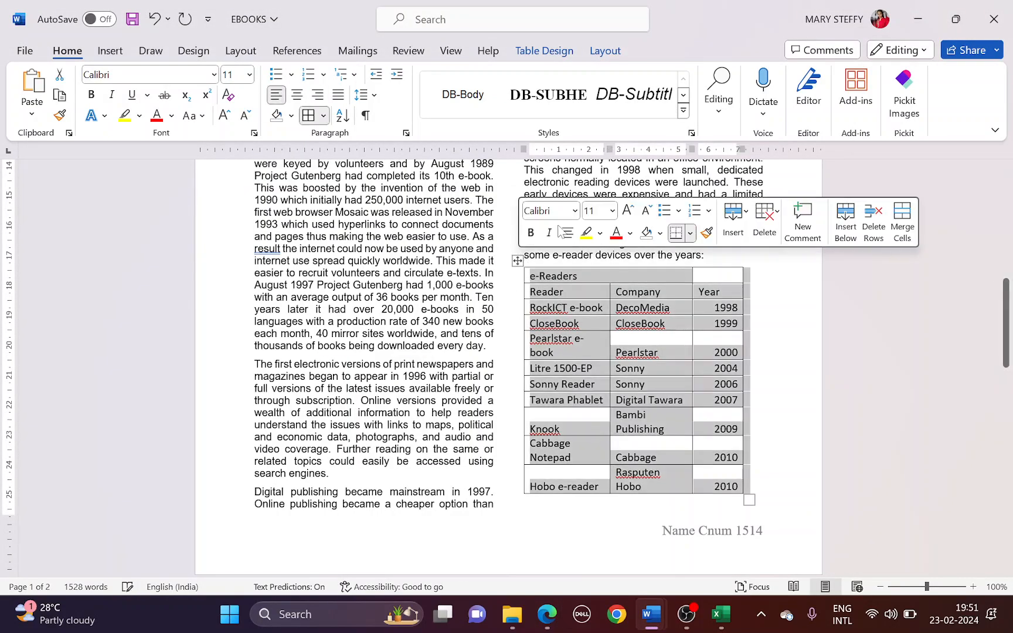
{"action": "left_click", "coordinate": [683, 110]}
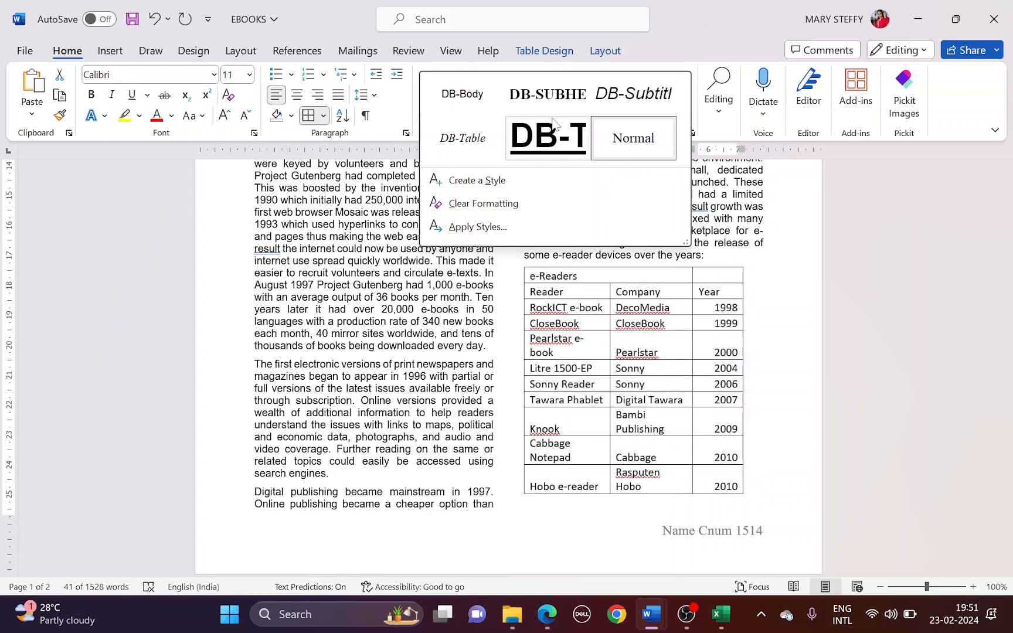
{"action": "left_click", "coordinate": [476, 137]}
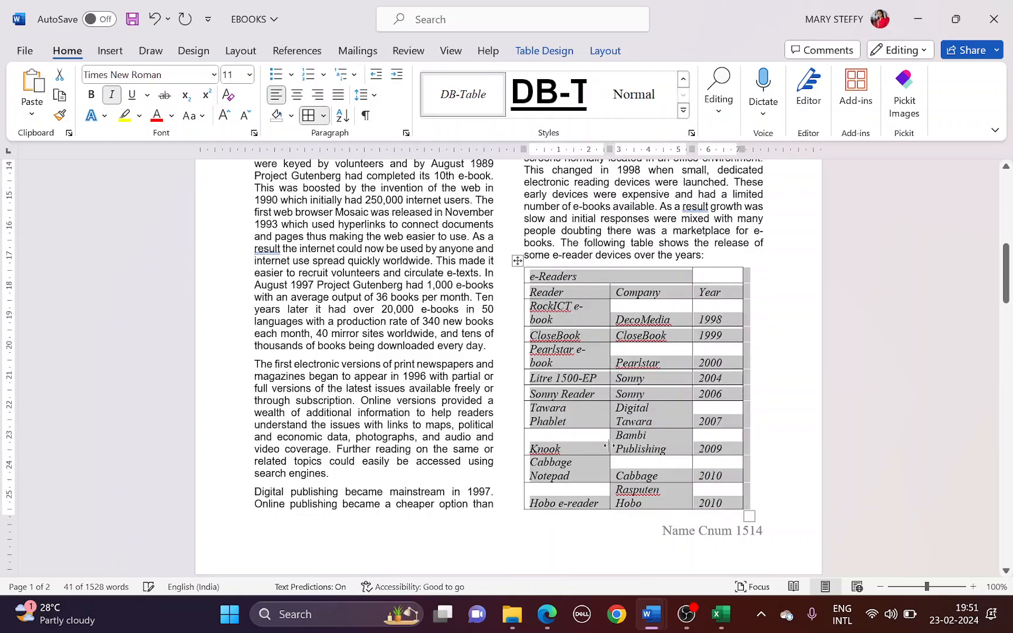
Highlight the no-wrapping requirement in the question paper and deselect the table
{"action": "key", "text": "alt+Tab"}
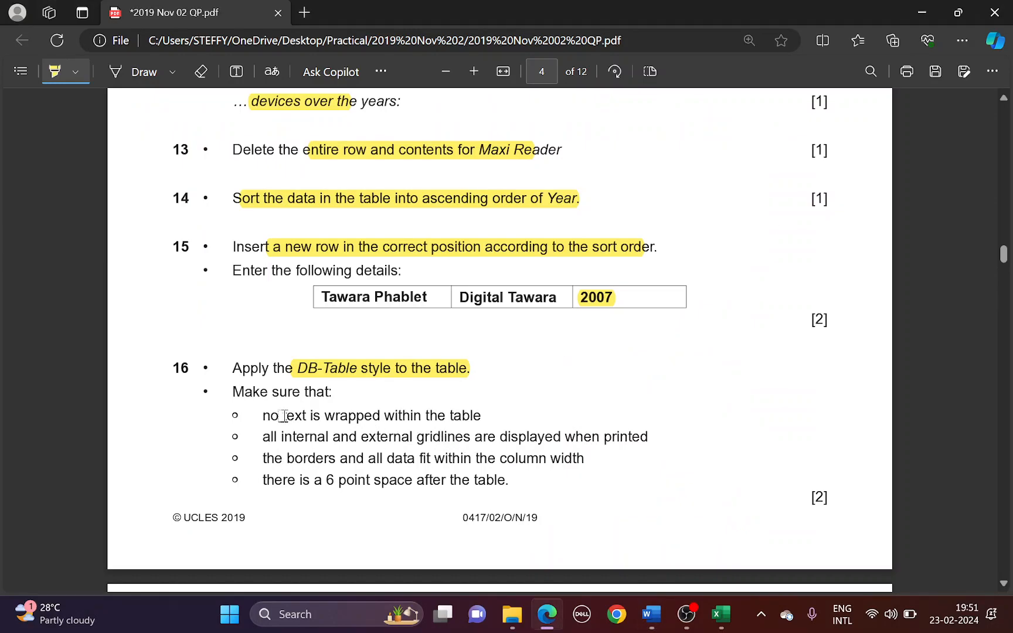
{"action": "left_click_drag", "start_coordinate": [283, 415], "coordinate": [412, 416]}
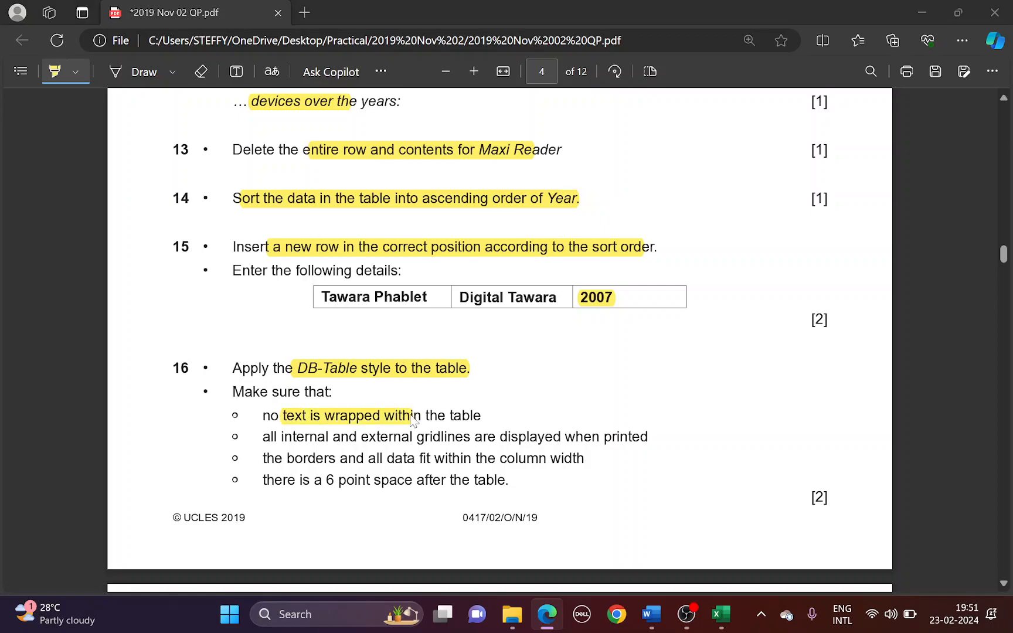
{"action": "key", "text": "alt+Tab"}
{"action": "left_click", "coordinate": [720, 279]}
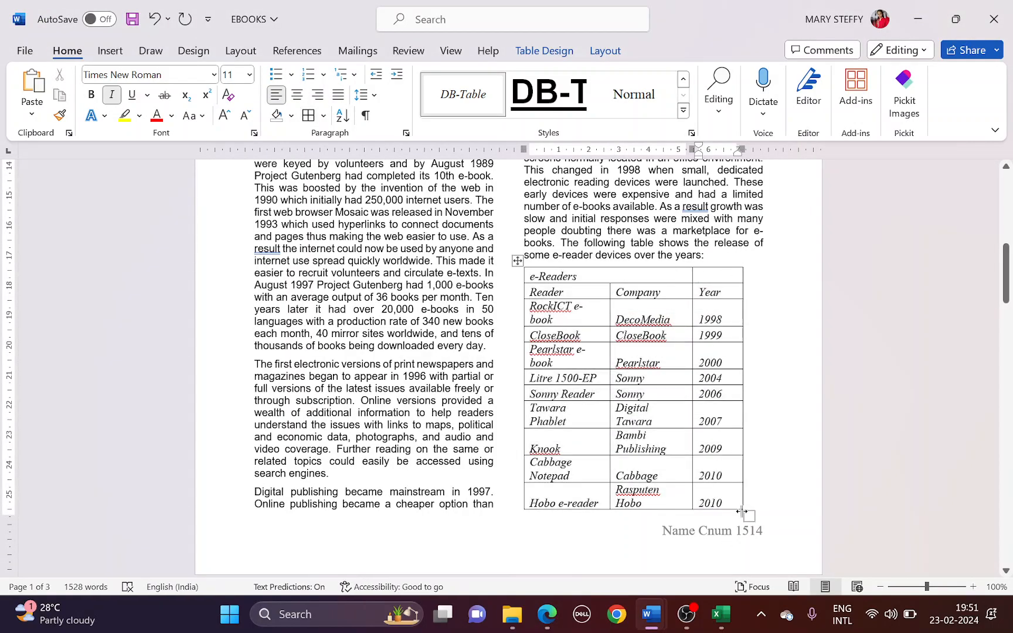
Widen the table and its Company and Reader columns so Bambi Publishing and Cabbage Notepad fit
{"action": "scroll", "coordinate": [739, 512], "scroll_direction": "down", "scroll_amount": 5}
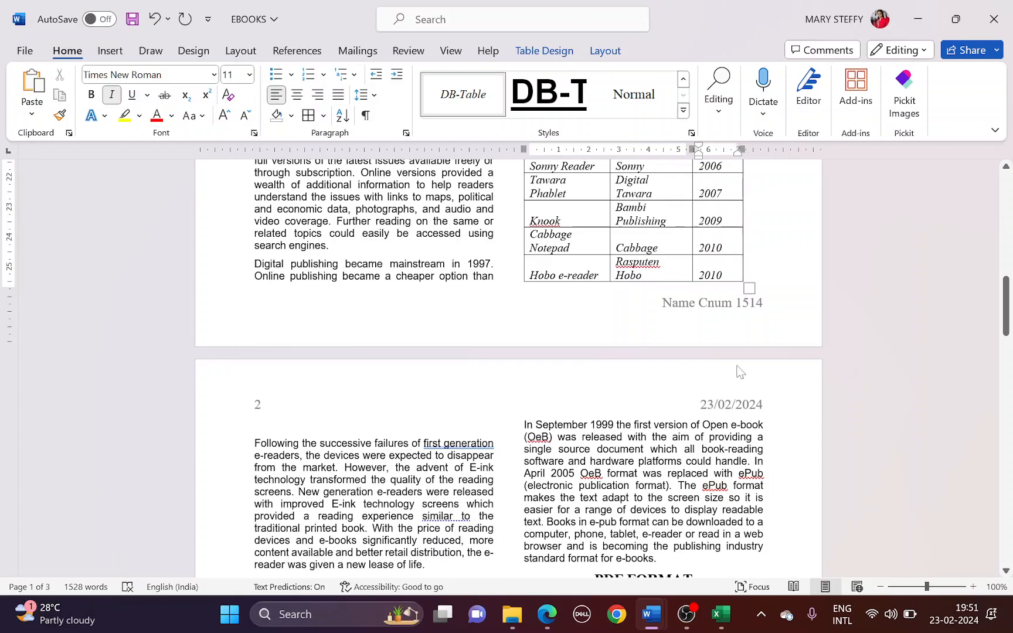
{"action": "scroll", "coordinate": [742, 280], "scroll_direction": "up", "scroll_amount": 4}
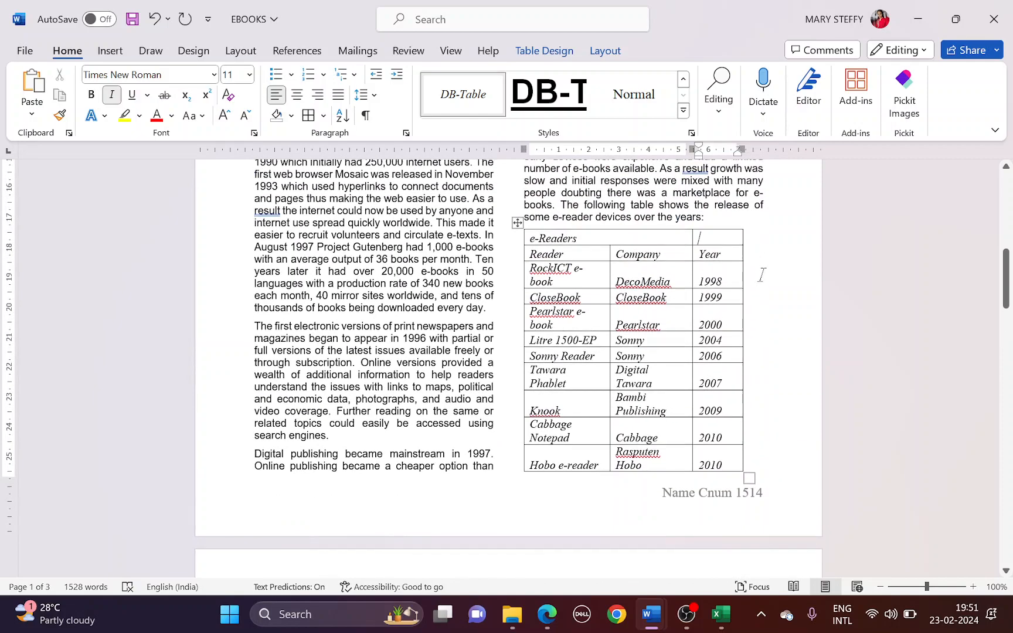
{"action": "left_click_drag", "start_coordinate": [749, 478], "coordinate": [762, 477]}
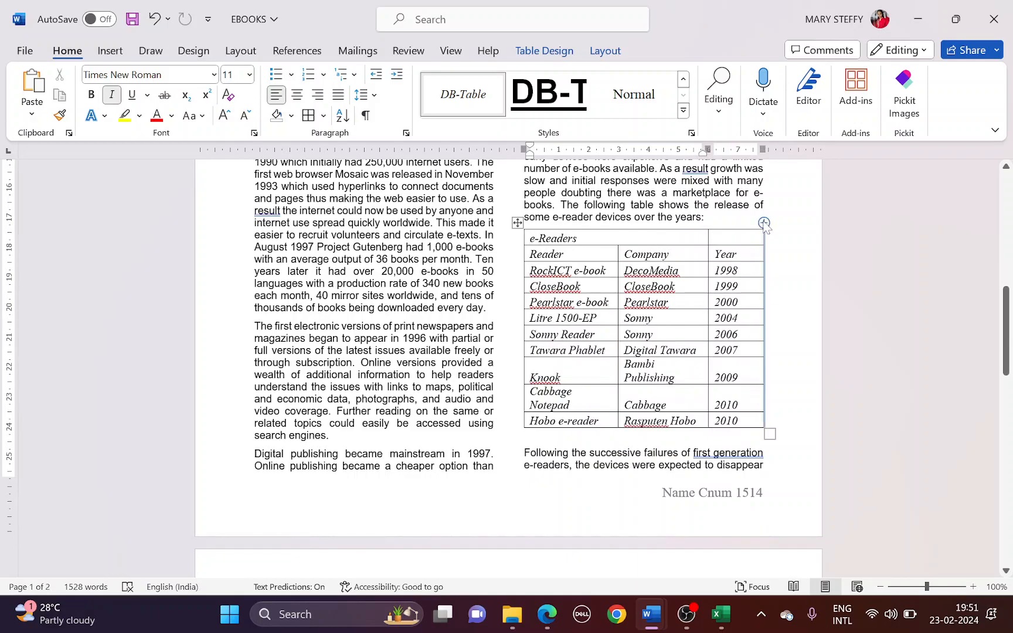
{"action": "left_click", "coordinate": [683, 367]}
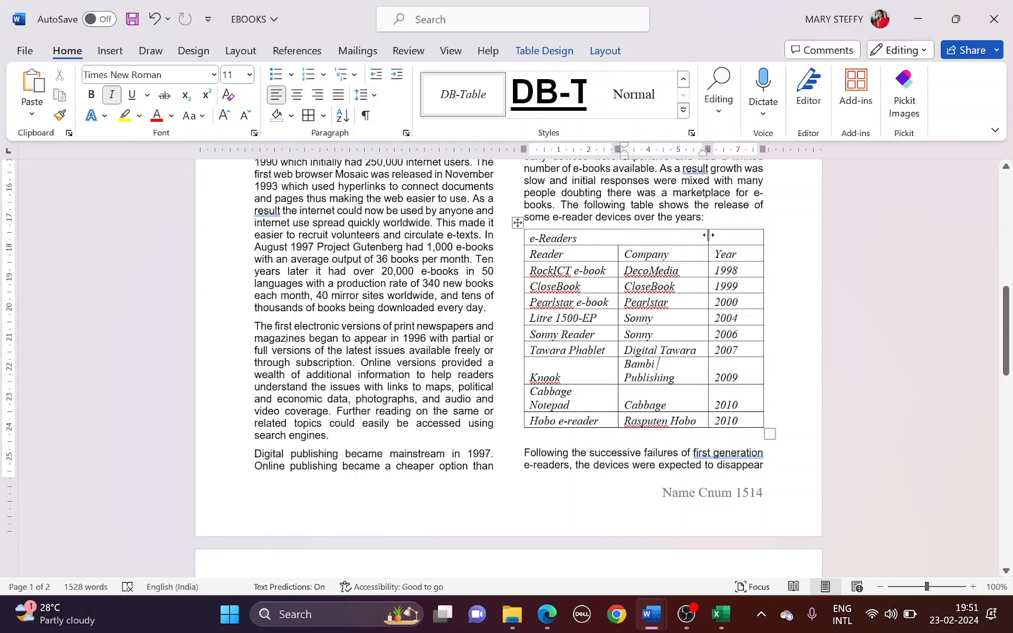
{"action": "left_click_drag", "start_coordinate": [708, 235], "coordinate": [718, 235]}
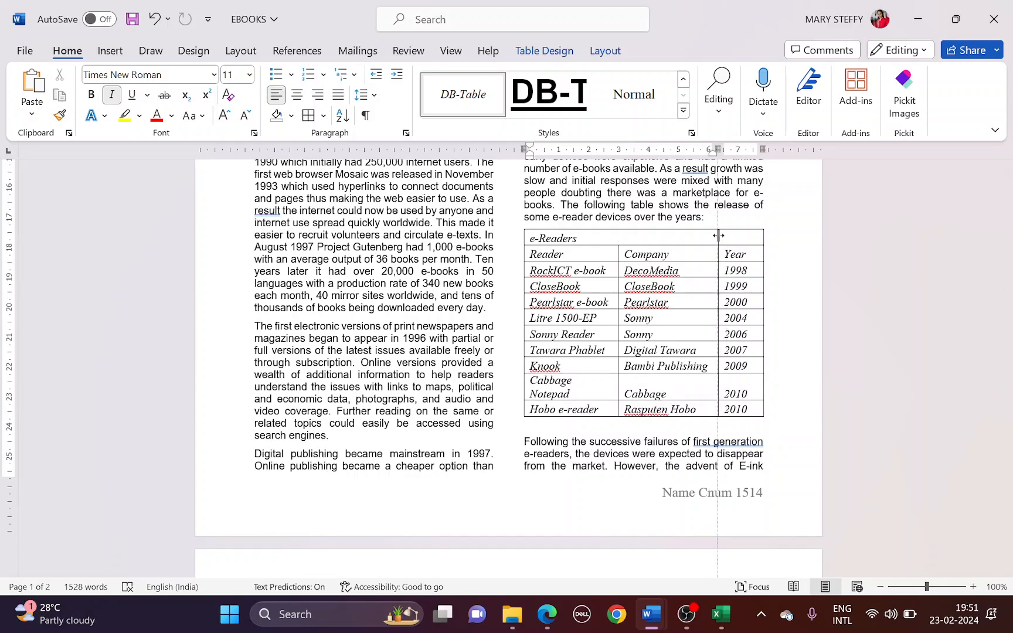
{"action": "left_click_drag", "start_coordinate": [721, 235], "coordinate": [725, 235]}
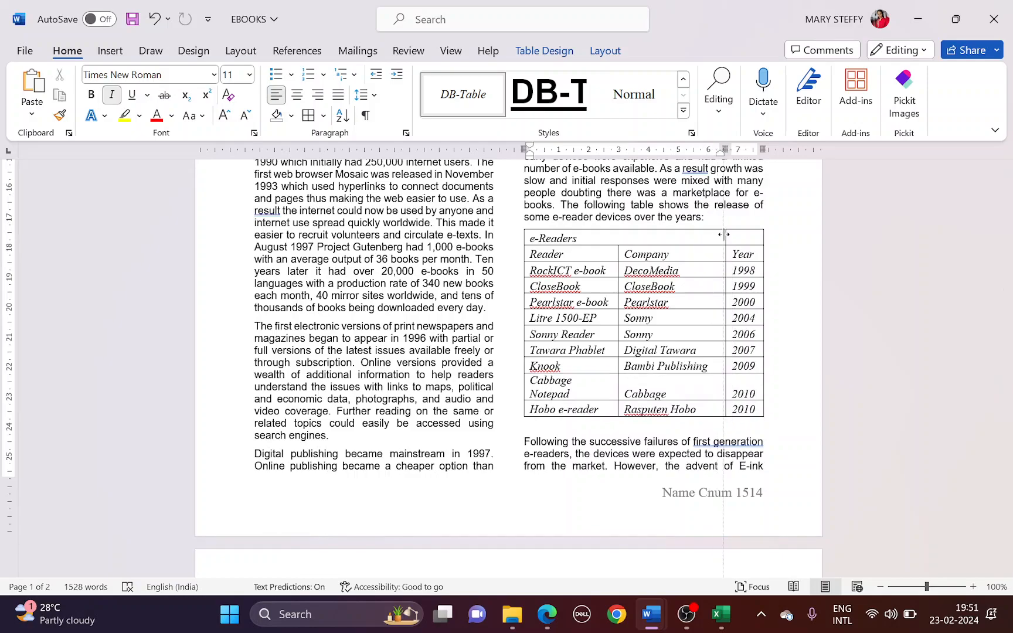
{"action": "left_click_drag", "start_coordinate": [618, 255], "coordinate": [627, 253]}
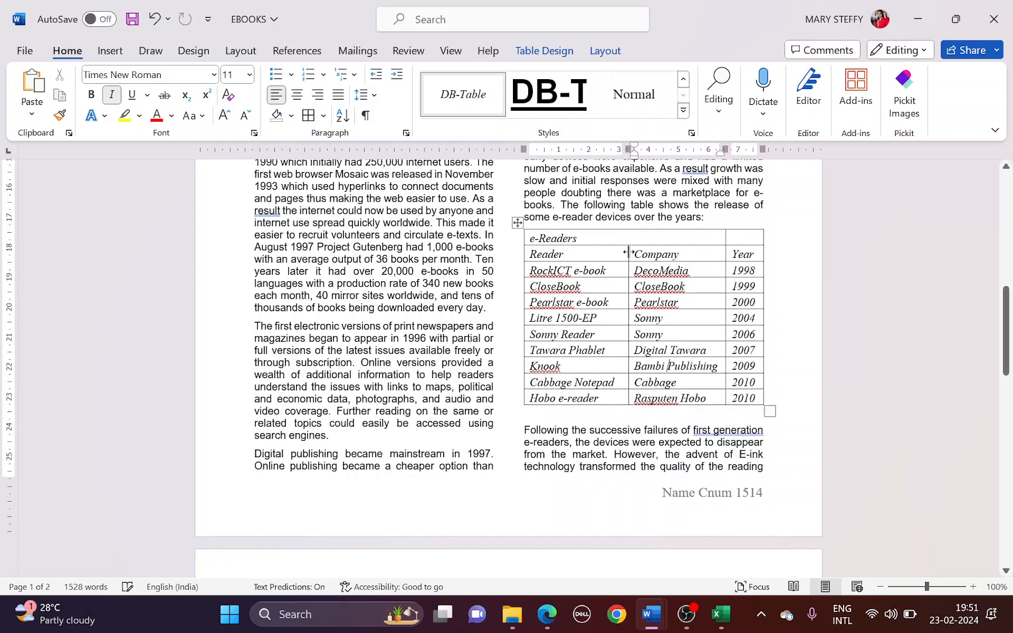
Highlight the gridlines requirement in question 16 of the question paper
{"action": "key", "text": "alt+Tab"}
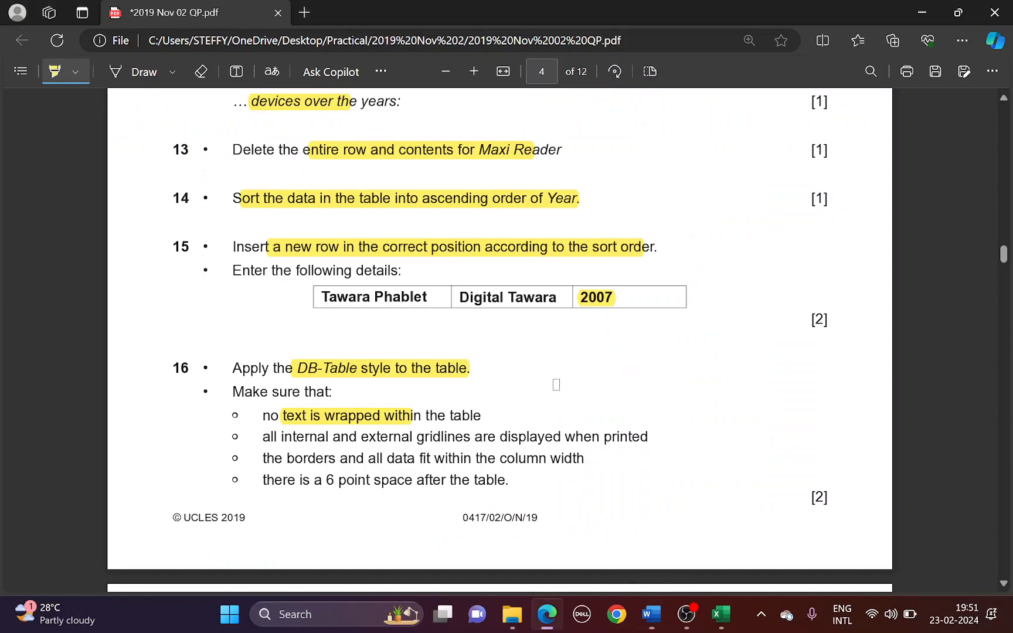
{"action": "left_click_drag", "start_coordinate": [283, 436], "coordinate": [586, 437]}
{"action": "key", "text": "alt+Tab"}
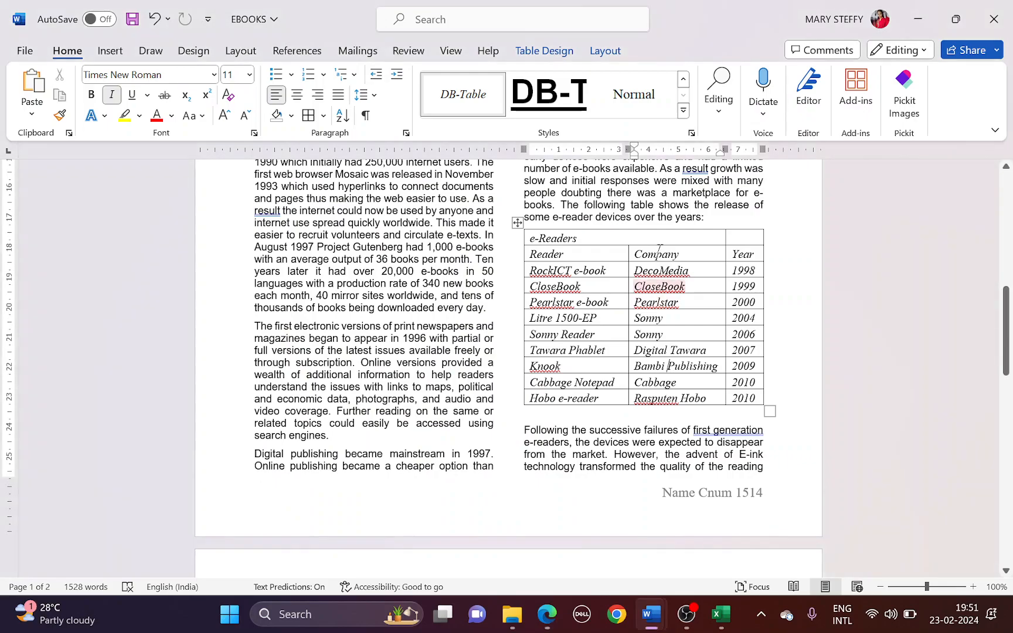
{"action": "left_click", "coordinate": [517, 223]}
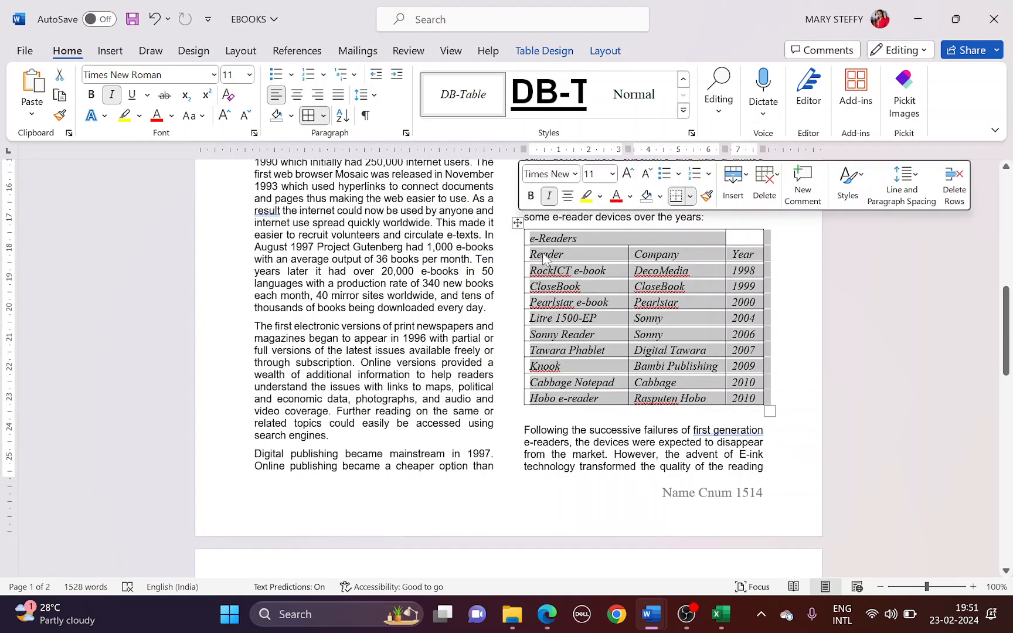
{"action": "left_click", "coordinate": [323, 116]}
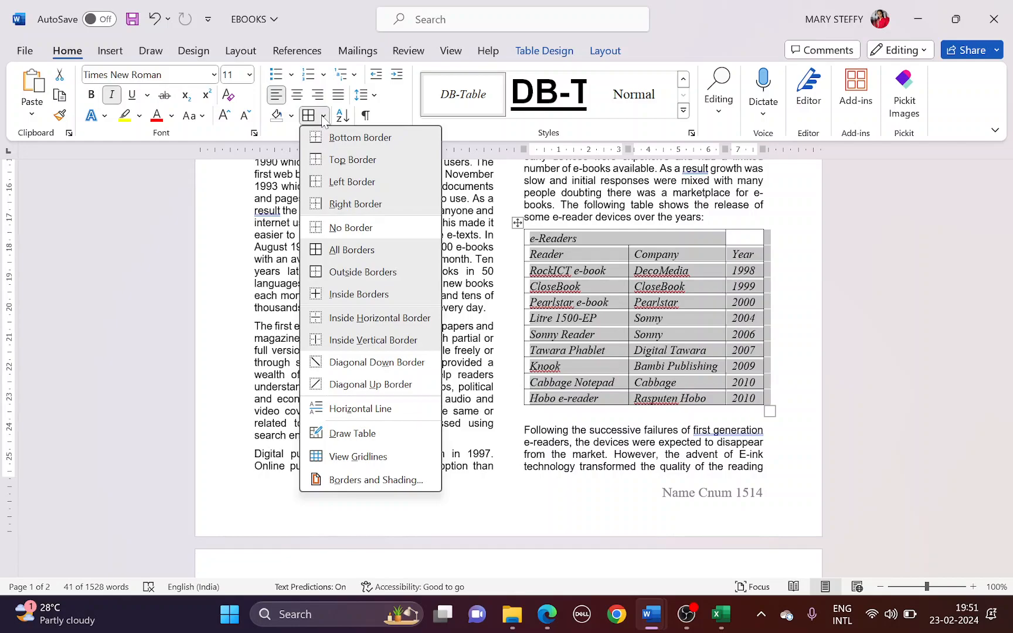
{"action": "left_click", "coordinate": [322, 117]}
{"action": "key", "text": "alt+Tab"}
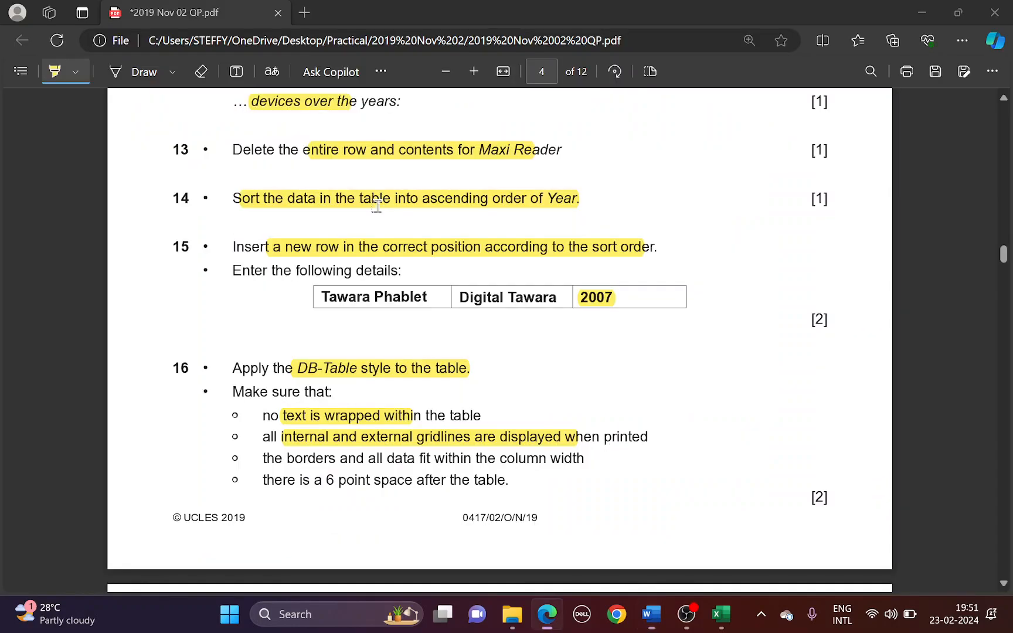
{"action": "left_click_drag", "start_coordinate": [296, 461], "coordinate": [540, 460]}
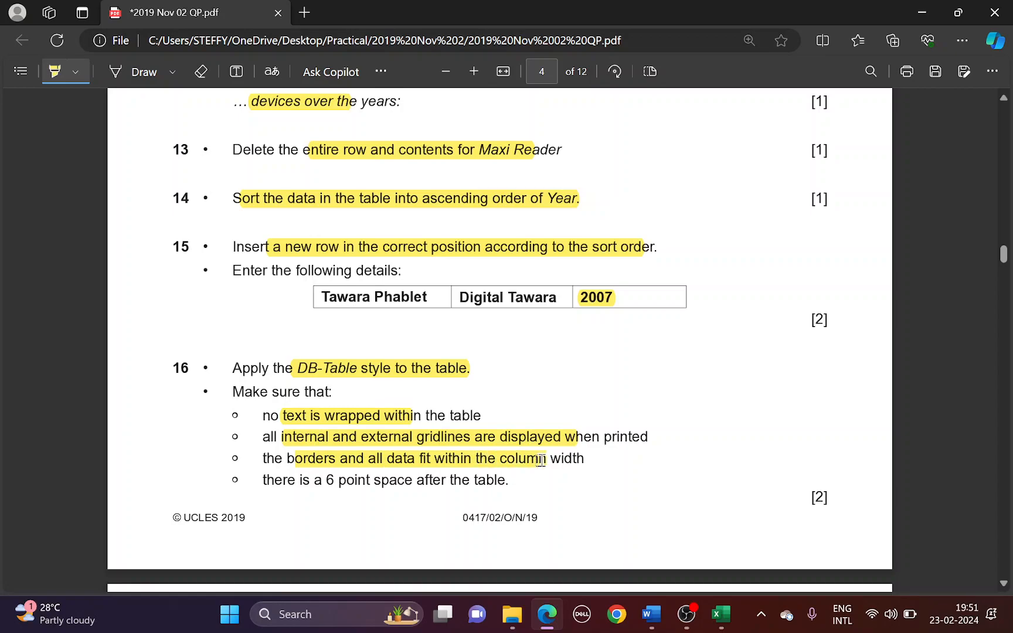
{"action": "key", "text": "alt+Tab"}
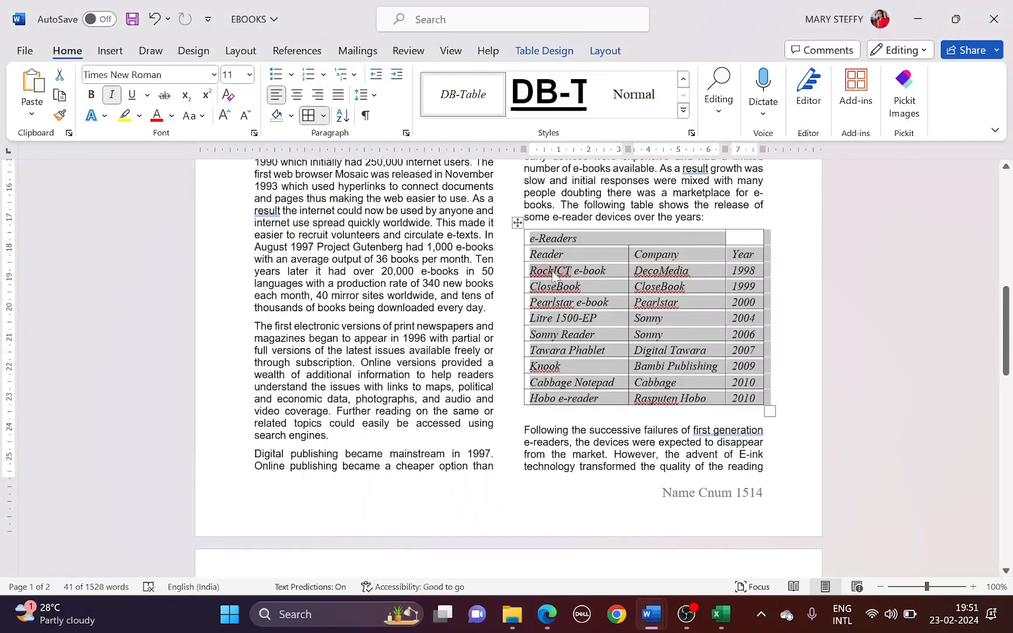
{"action": "key", "text": "alt+Tab"}
{"action": "left_click_drag", "start_coordinate": [288, 482], "coordinate": [502, 481]}
{"action": "key", "text": "alt+Tab"}
{"action": "left_click", "coordinate": [534, 415]}
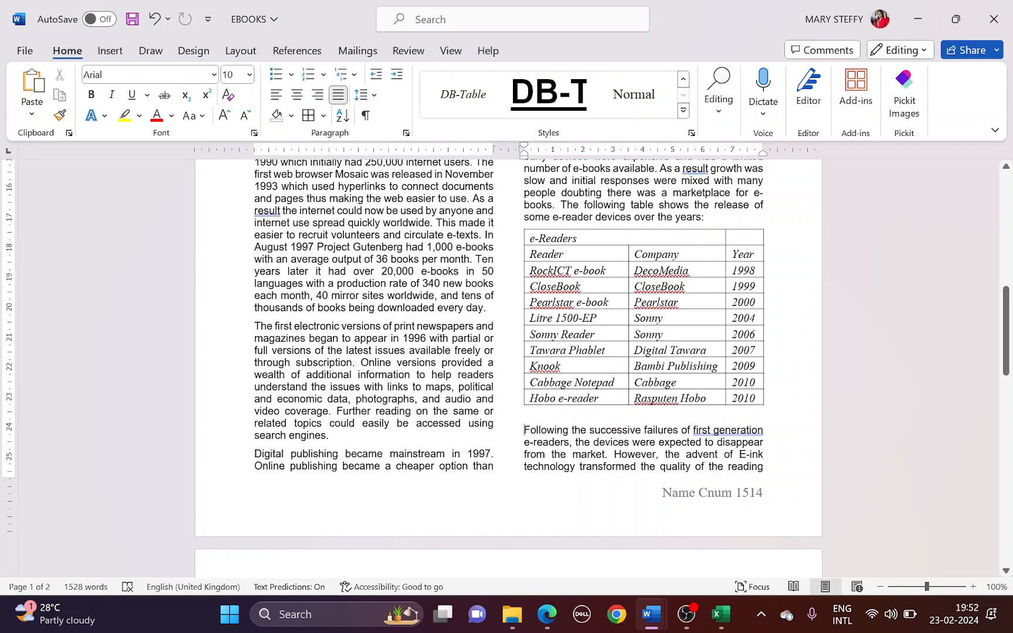
Give the paragraph below the e-Readers table 6 pt spacing before
{"action": "right_click", "coordinate": [526, 437]}
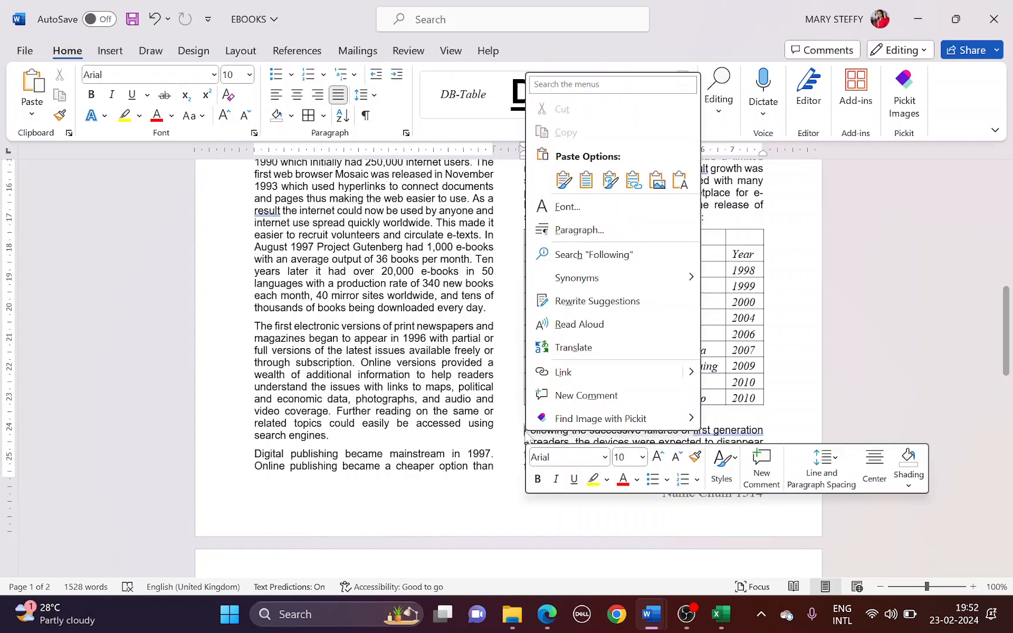
{"action": "left_click", "coordinate": [568, 230]}
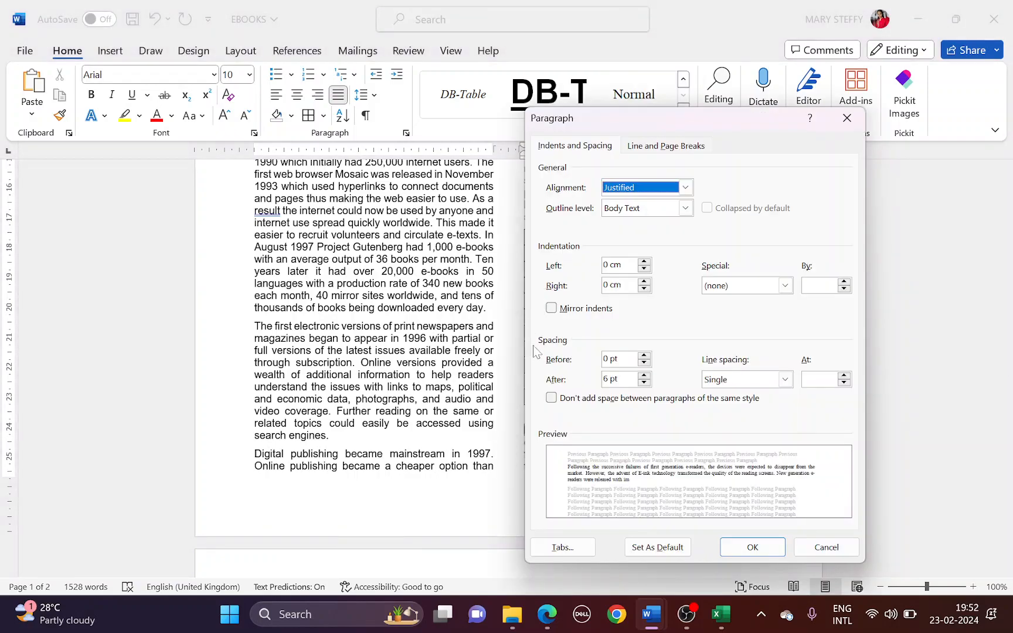
{"action": "left_click", "coordinate": [645, 357]}
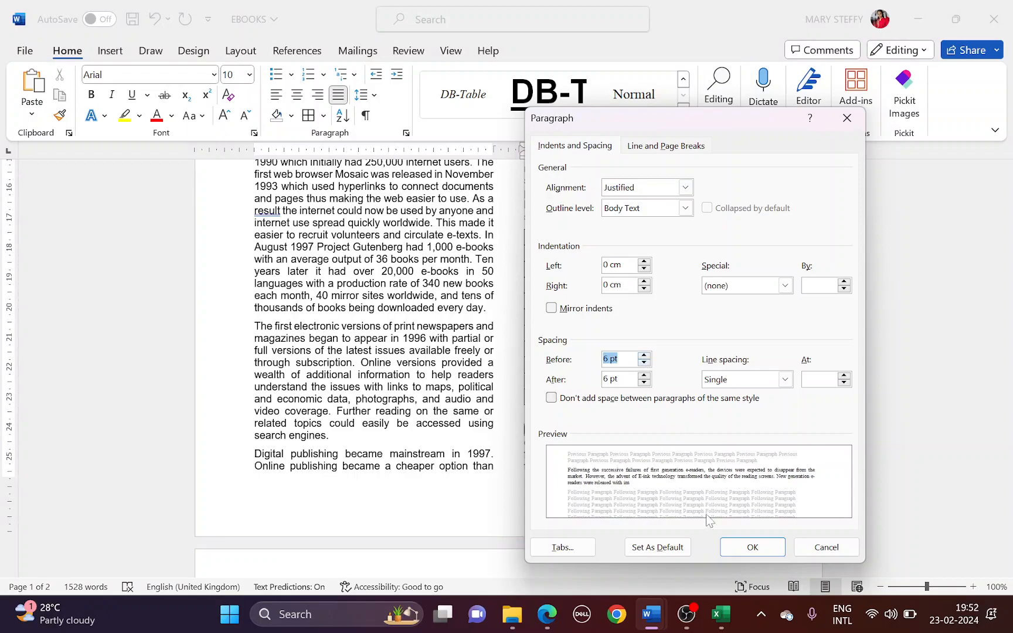
{"action": "left_click", "coordinate": [727, 545]}
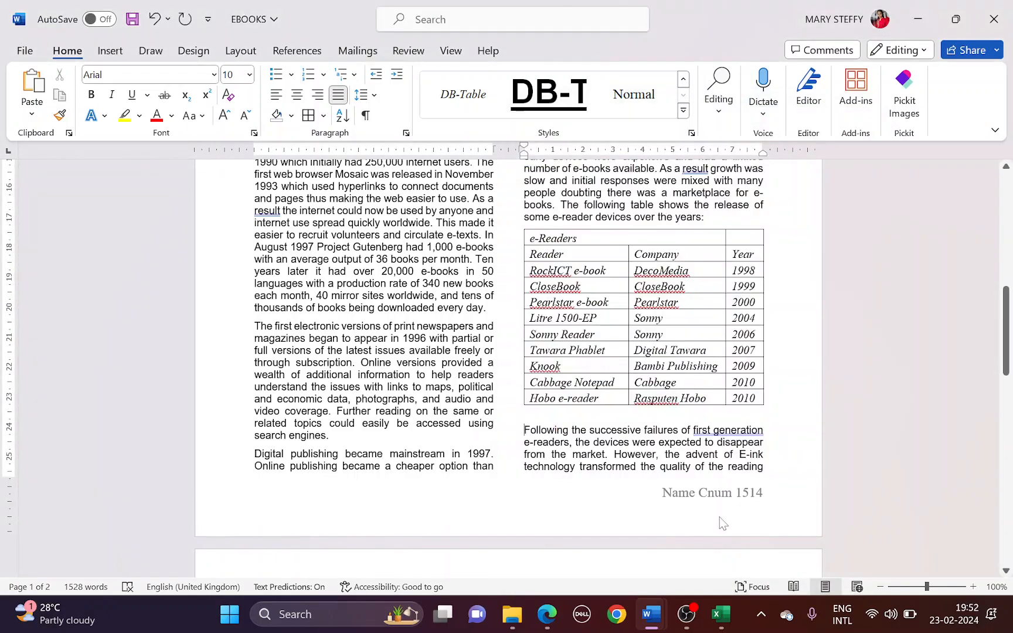
Highlight question 17's bold, centred first-row wording, then select the table's header row
{"action": "key", "text": "alt+Tab"}
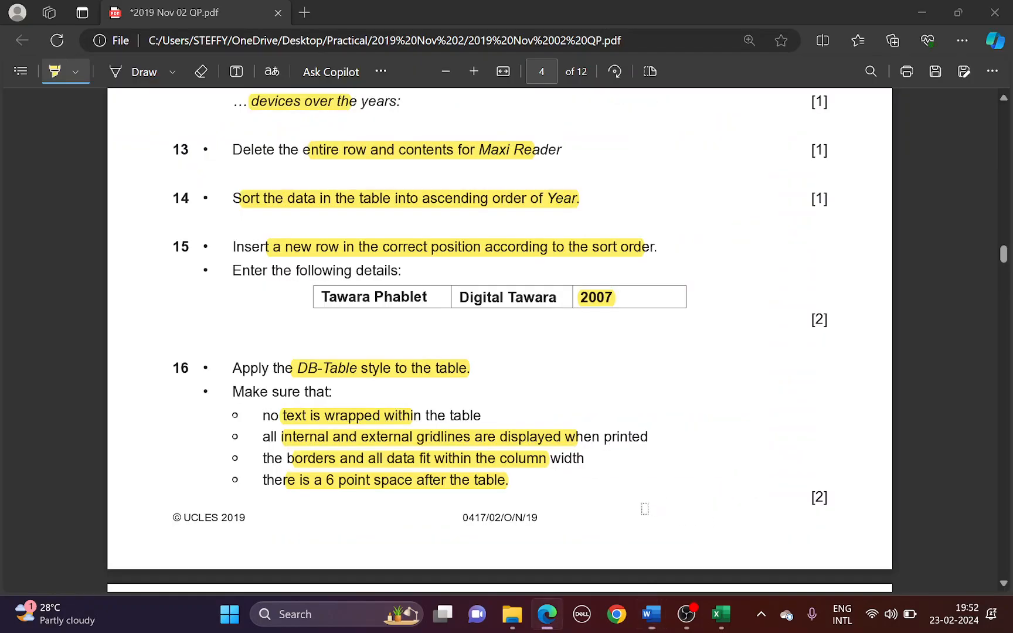
{"action": "scroll", "coordinate": [297, 326], "scroll_direction": "down", "scroll_amount": 5}
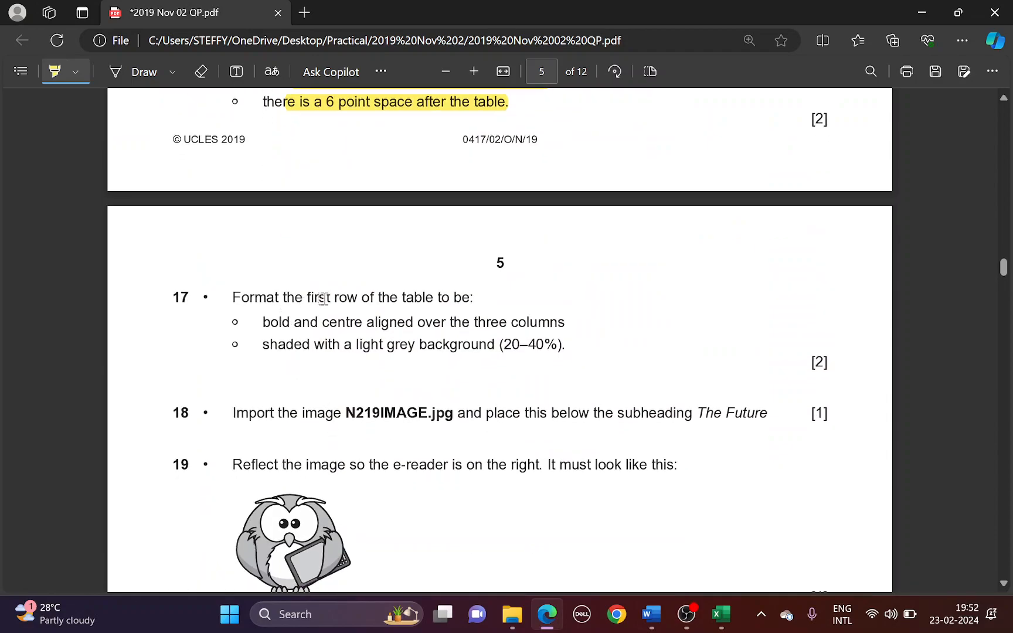
{"action": "left_click_drag", "start_coordinate": [306, 297], "coordinate": [449, 297]}
{"action": "left_click_drag", "start_coordinate": [271, 323], "coordinate": [564, 323]}
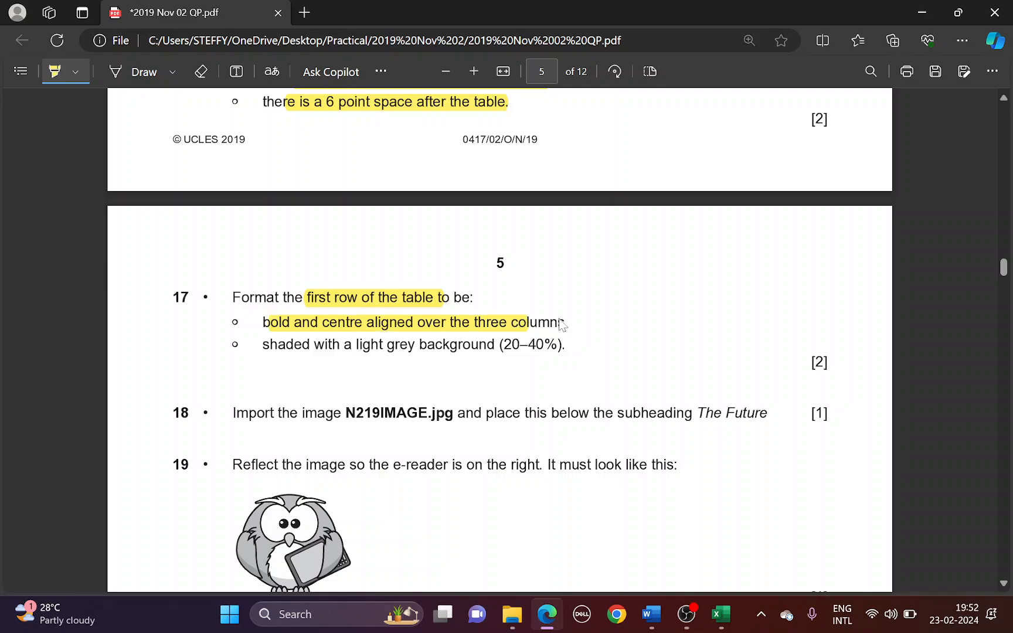
{"action": "key", "text": "alt+Tab"}
{"action": "left_click_drag", "start_coordinate": [594, 235], "coordinate": [769, 235]}
Merge the header row cells and make the e-Readers heading bold and centred
{"action": "right_click", "coordinate": [703, 245]}
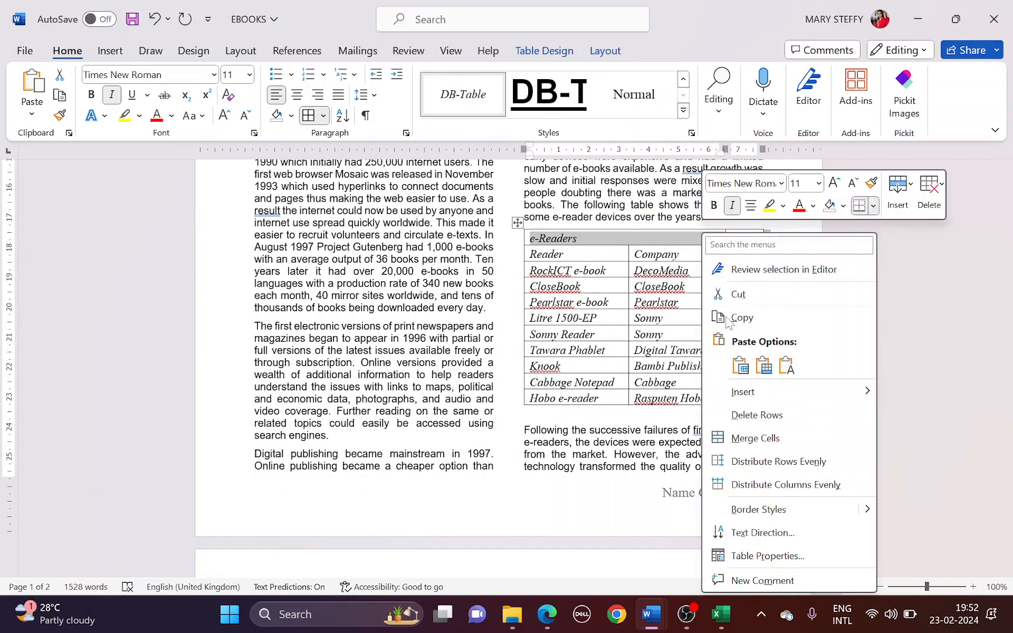
{"action": "left_click", "coordinate": [755, 438]}
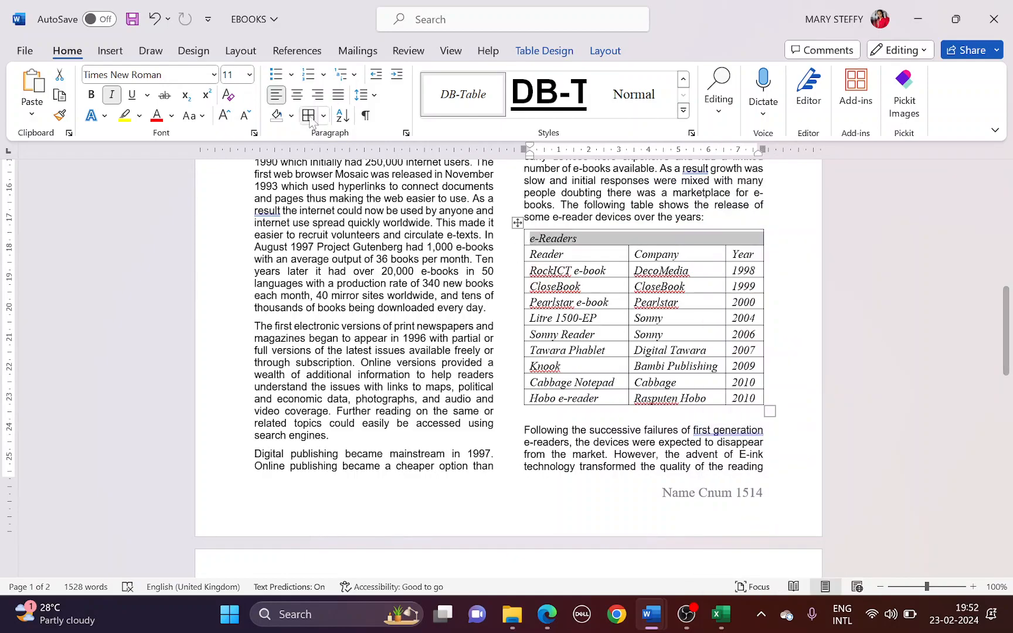
{"action": "left_click", "coordinate": [298, 97]}
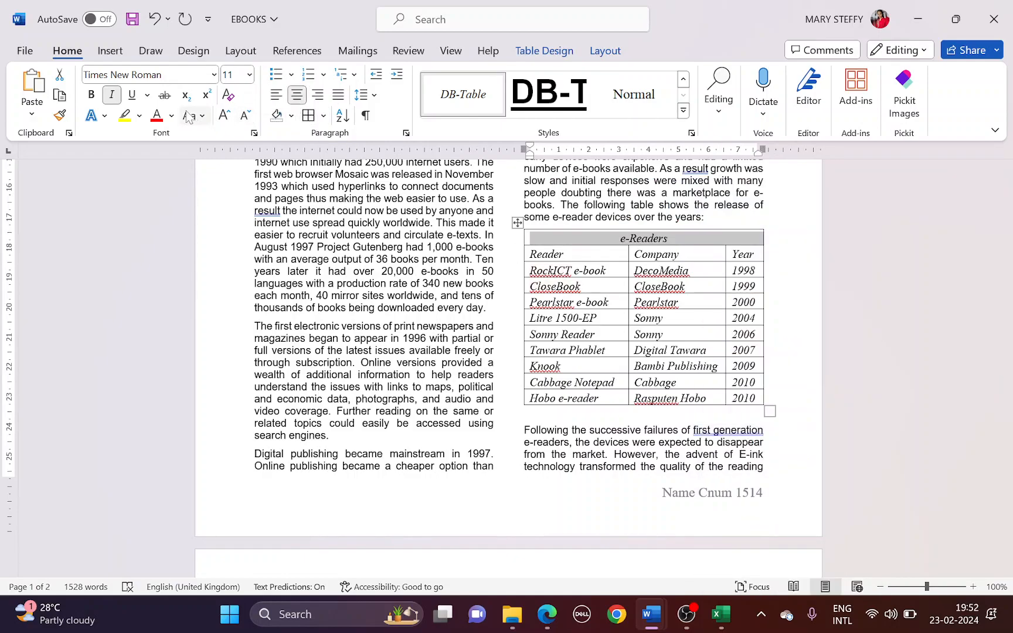
{"action": "left_click", "coordinate": [92, 95]}
Shade the header row with a 25% grey pattern, as the question paper requires
{"action": "key", "text": "alt+Tab"}
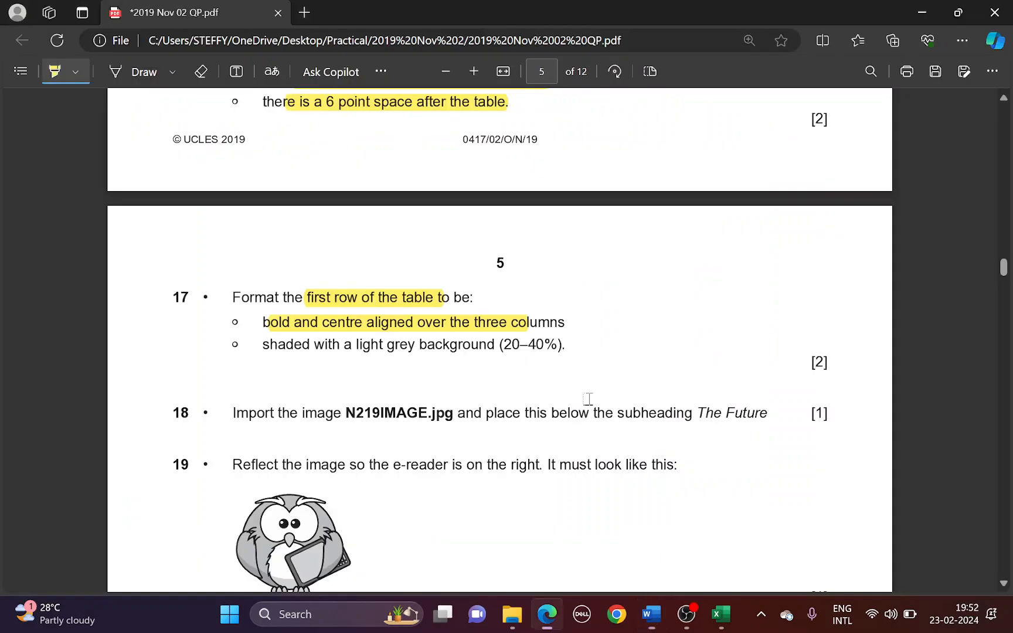
{"action": "mouse_move", "coordinate": [294, 345]}
{"action": "left_mouse_down"}
{"action": "mouse_move", "coordinate": [560, 344]}
{"action": "mouse_move", "coordinate": [548, 344]}
{"action": "left_mouse_up"}
{"action": "key", "text": "alt+Tab"}
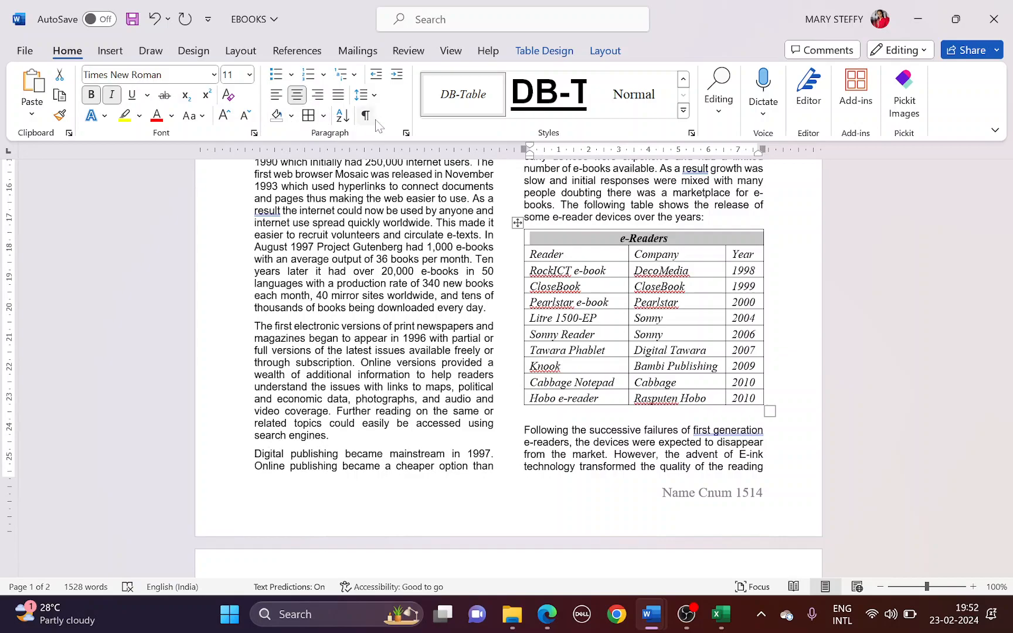
{"action": "left_click", "coordinate": [323, 116]}
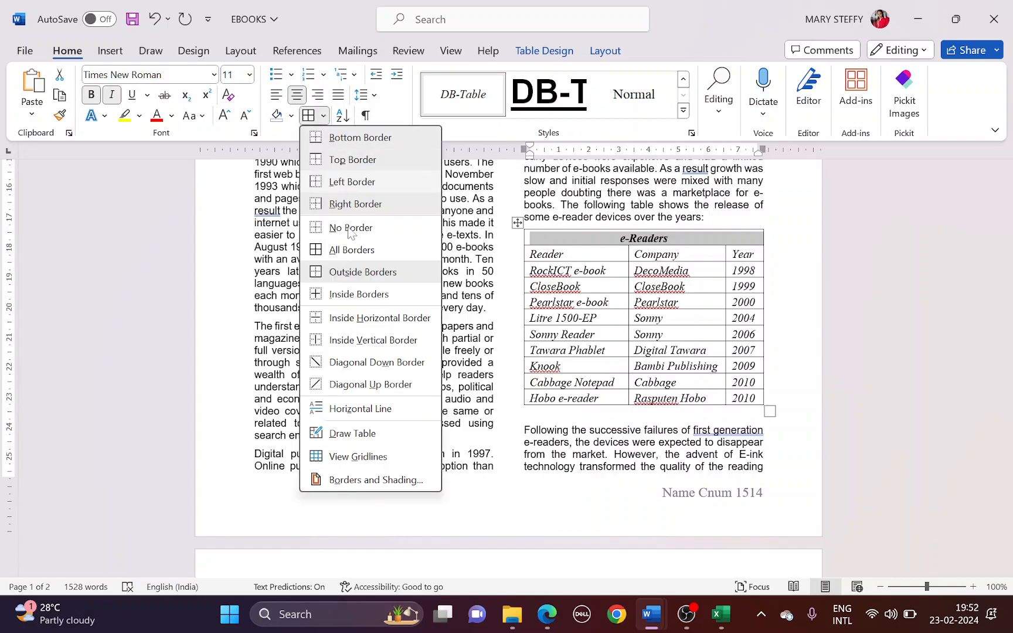
{"action": "left_click", "coordinate": [391, 480]}
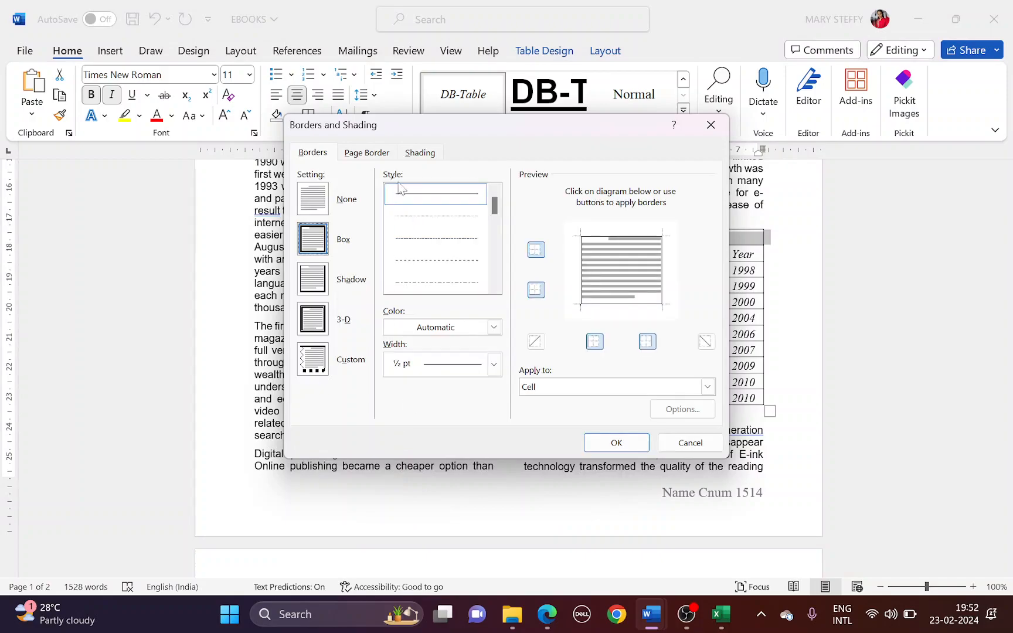
{"action": "left_click", "coordinate": [419, 153]}
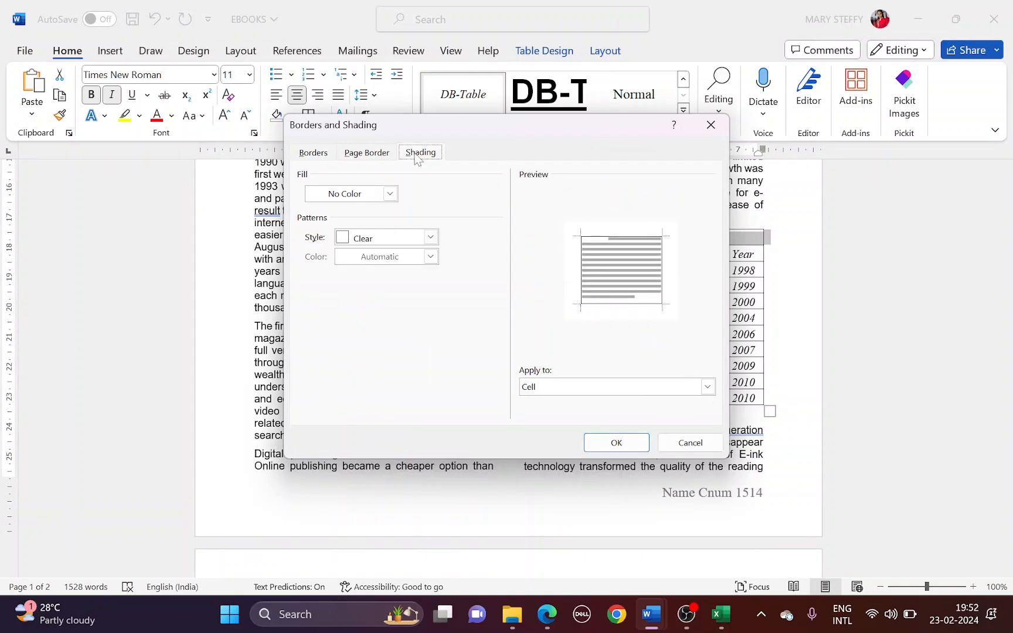
{"action": "left_click", "coordinate": [407, 238]}
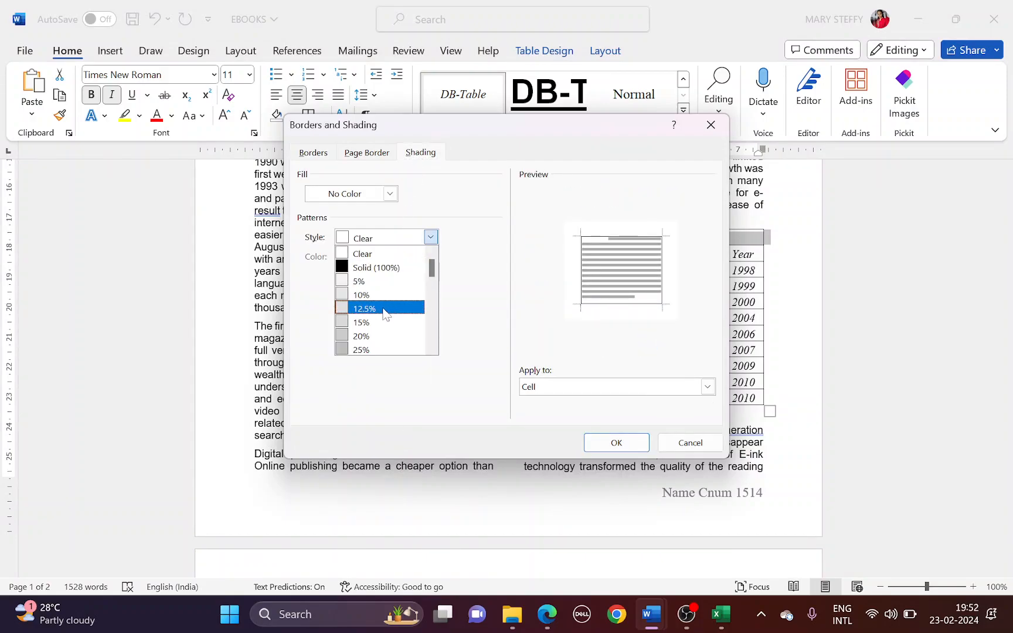
{"action": "left_click", "coordinate": [375, 349]}
{"action": "left_click", "coordinate": [599, 443]}
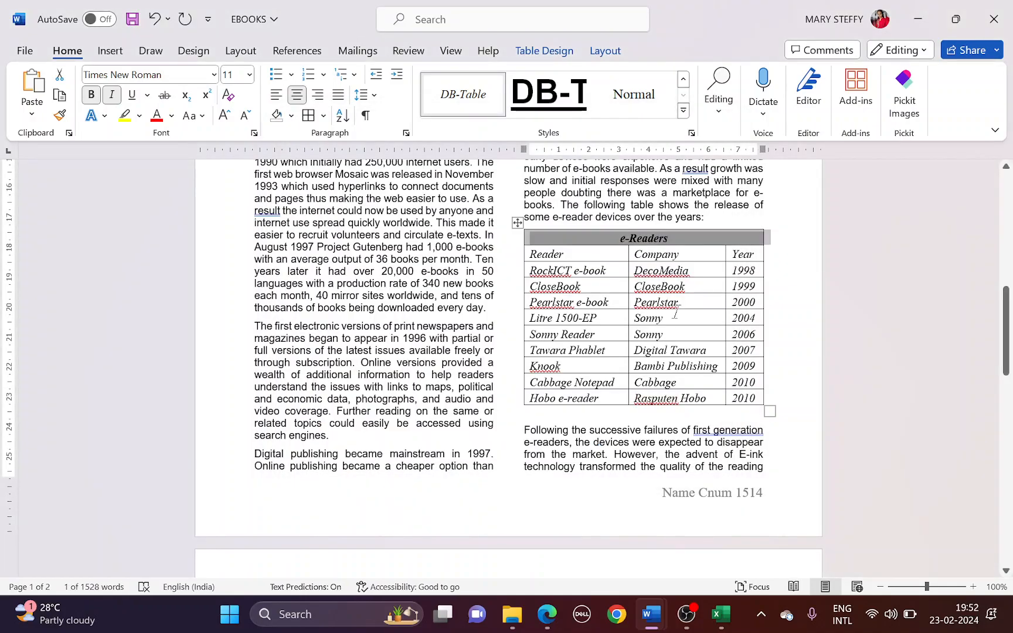
{"action": "left_click", "coordinate": [675, 313]}
{"action": "key", "text": "alt+Tab"}
Highlight the N219IMAGE file name and The Future subheading in question 18
{"action": "scroll", "coordinate": [349, 336], "scroll_direction": "down", "scroll_amount": 2}
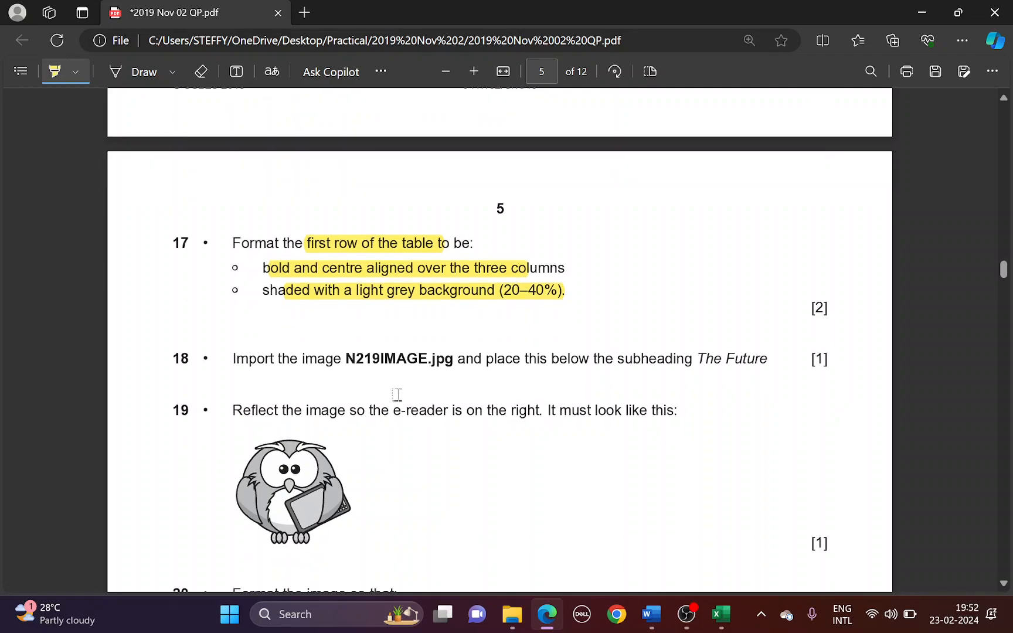
{"action": "left_click_drag", "start_coordinate": [347, 335], "coordinate": [436, 338]}
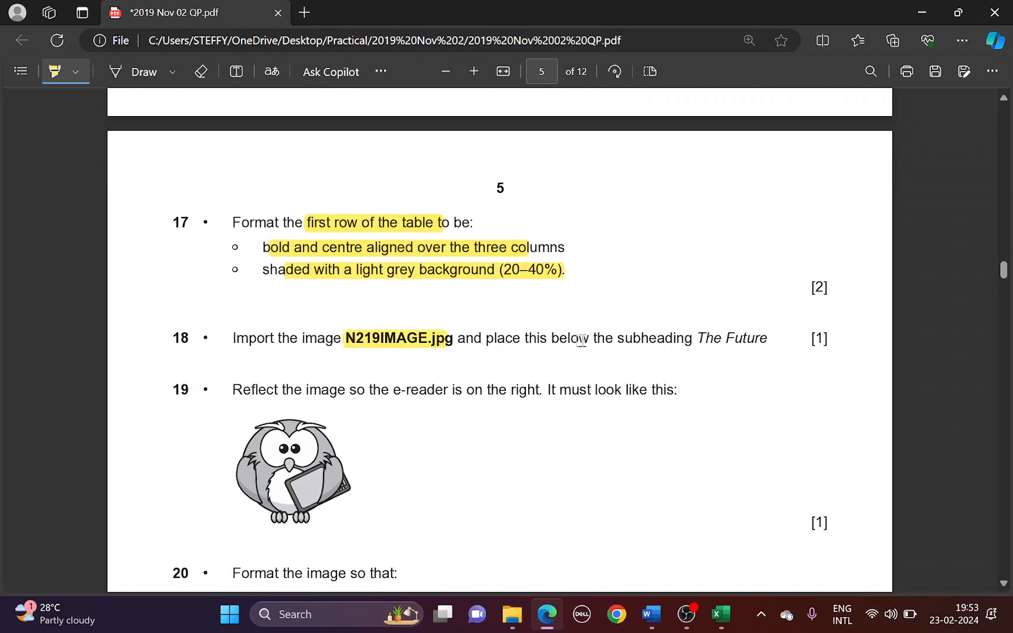
{"action": "left_click_drag", "start_coordinate": [697, 338], "coordinate": [736, 338]}
{"action": "key", "text": "alt+Tab"}
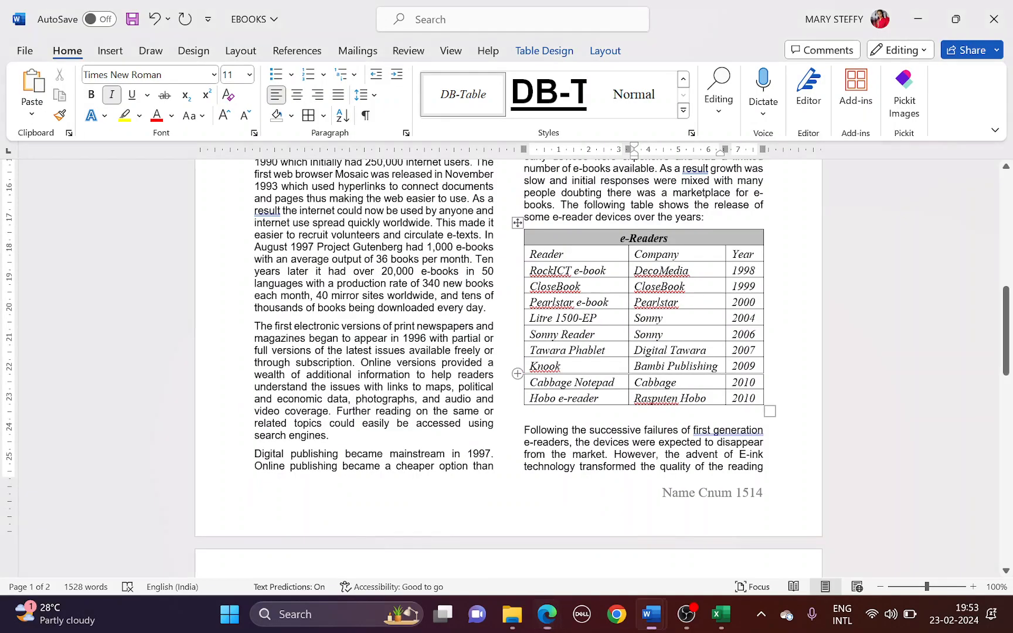
Insert the N219IMAGE owl picture on a new line beneath THE FUTURE heading
{"action": "scroll", "coordinate": [491, 378], "scroll_direction": "down", "scroll_amount": 15}
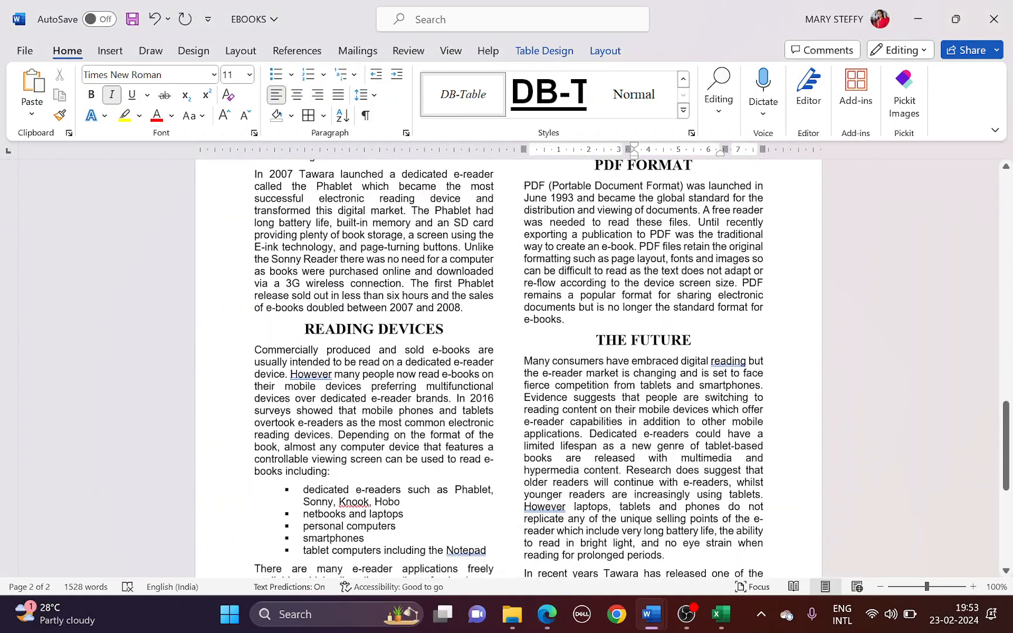
{"action": "left_click", "coordinate": [643, 409]}
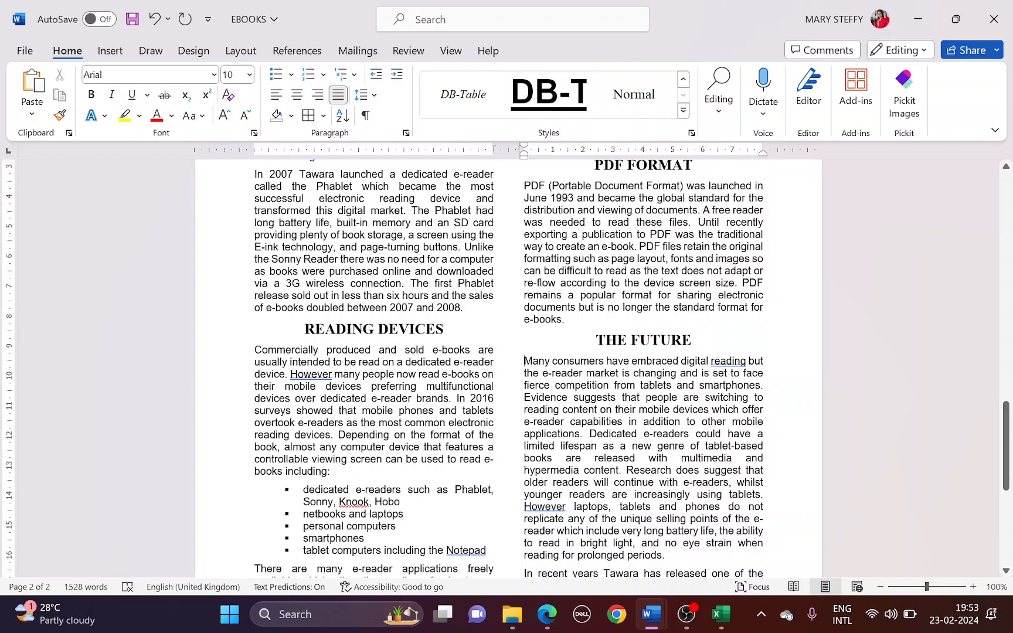
{"action": "key", "text": "Return"}
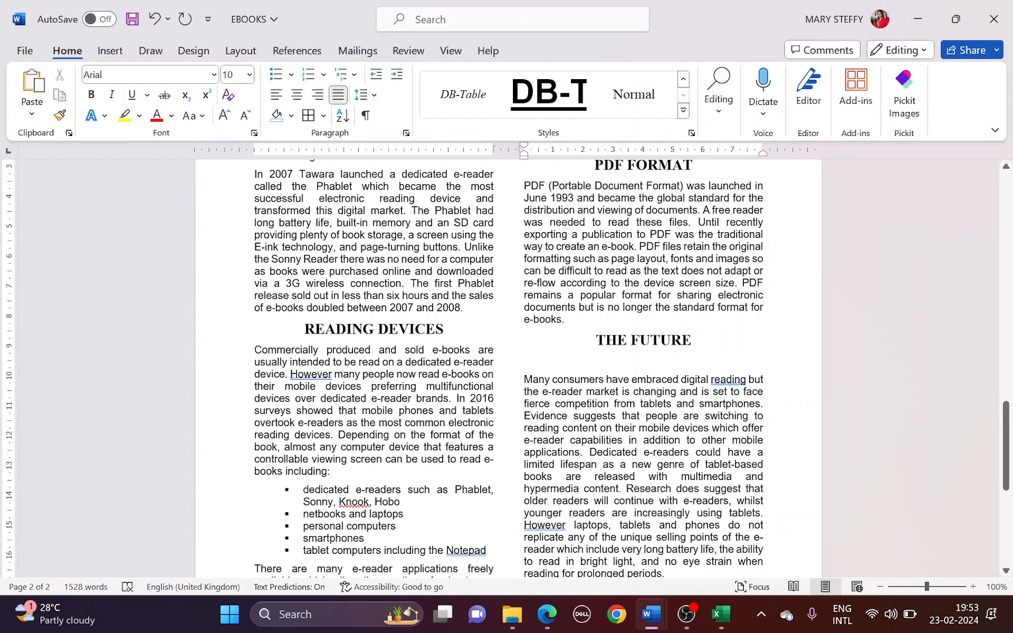
{"action": "left_click", "coordinate": [109, 51]}
{"action": "left_click", "coordinate": [173, 100]}
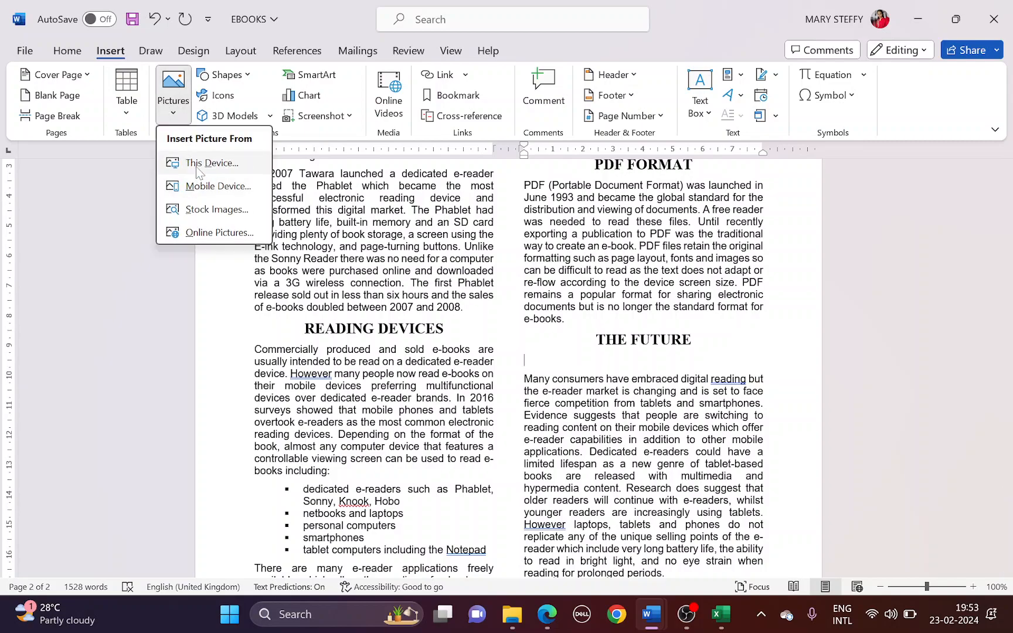
{"action": "left_click", "coordinate": [195, 166]}
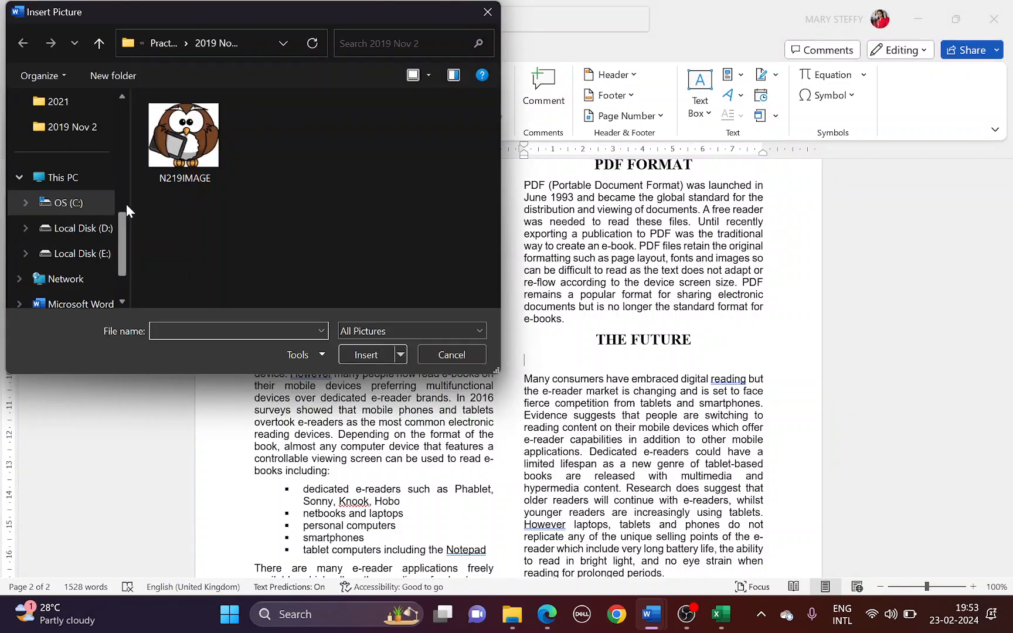
{"action": "left_click", "coordinate": [218, 181]}
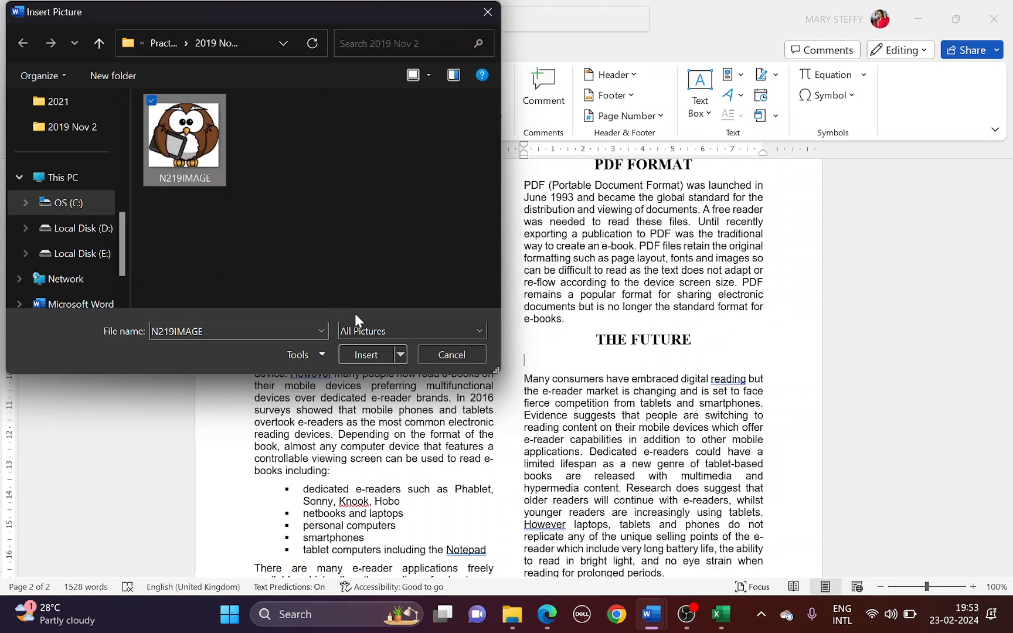
{"action": "left_click", "coordinate": [373, 355]}
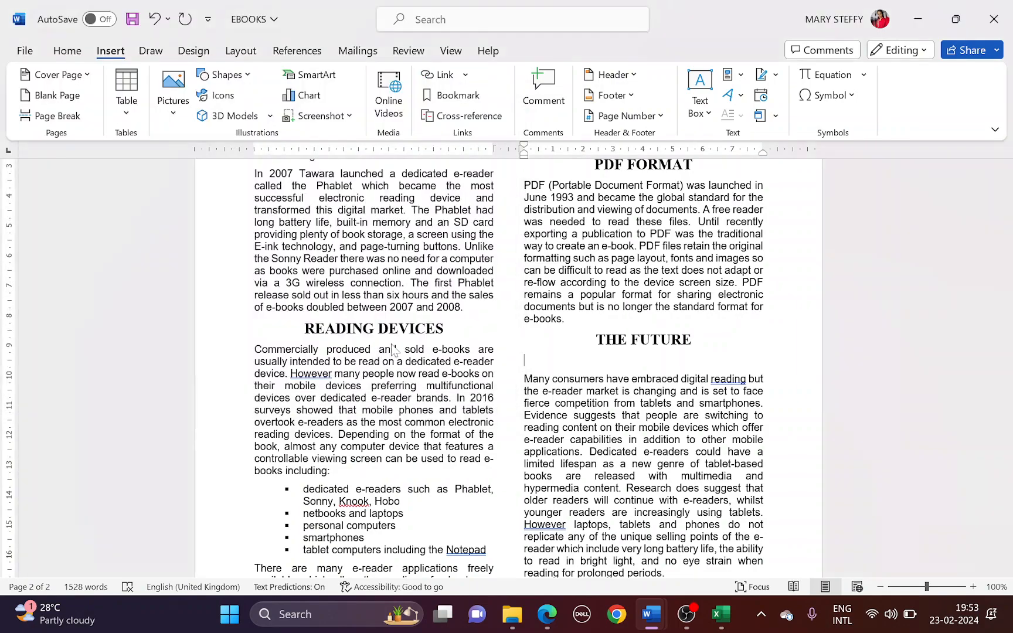
{"action": "key", "text": "alt+Tab"}
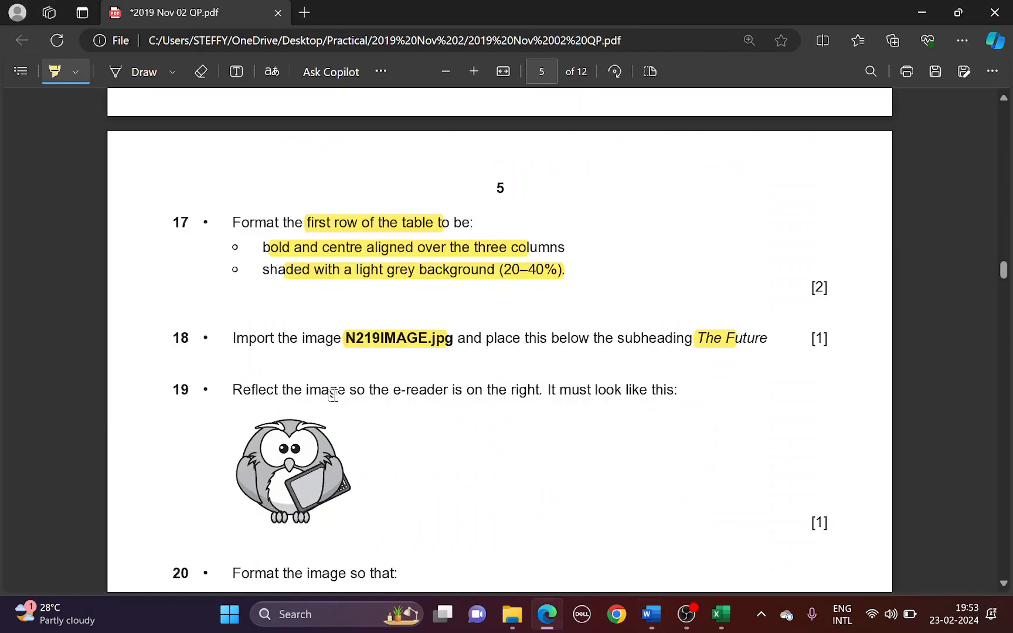
Flip the owl picture horizontally so the e-reader sits on the right
{"action": "scroll", "coordinate": [331, 357], "scroll_direction": "down", "scroll_amount": 1}
{"action": "left_click_drag", "start_coordinate": [394, 316], "coordinate": [631, 314]}
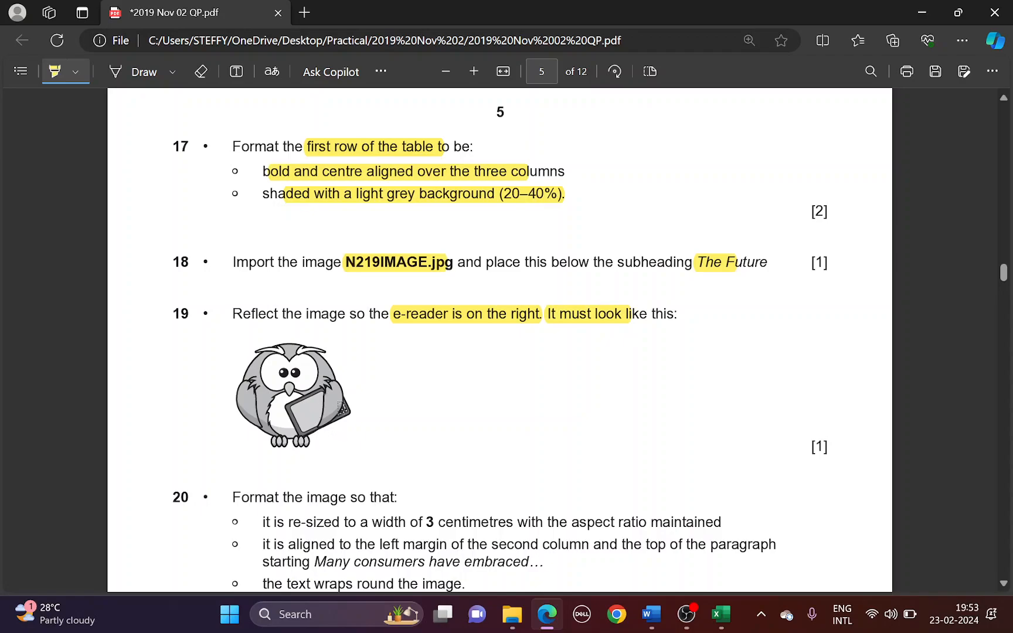
{"action": "key", "text": "alt+Tab"}
{"action": "left_click", "coordinate": [810, 115]}
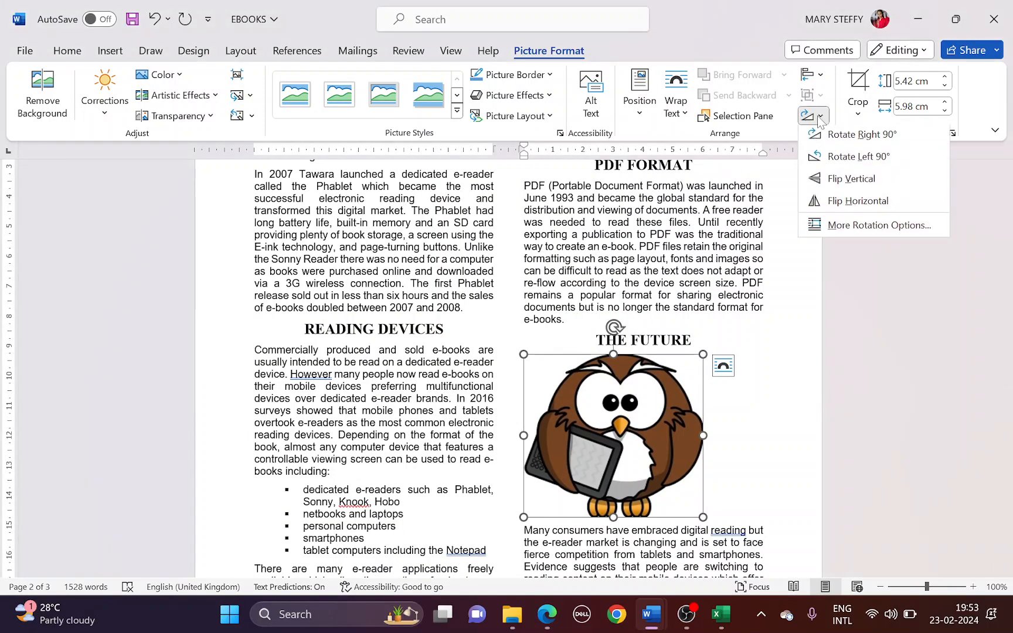
{"action": "left_click", "coordinate": [836, 206]}
Highlight the 3 cm resize requirement in the question paper
{"action": "key", "text": "alt+Tab"}
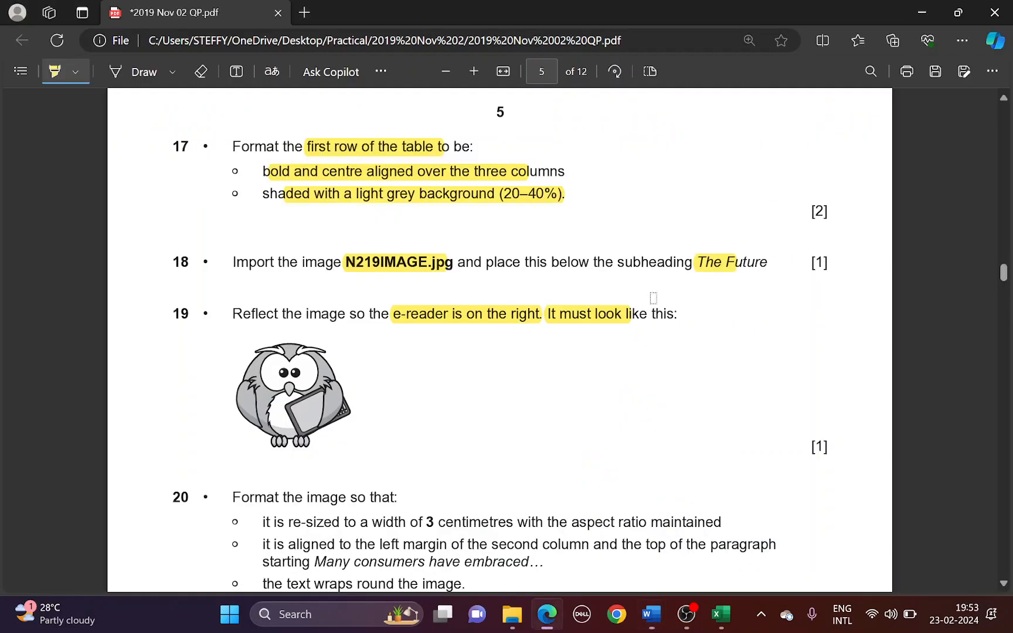
{"action": "scroll", "coordinate": [293, 434], "scroll_direction": "down", "scroll_amount": 2}
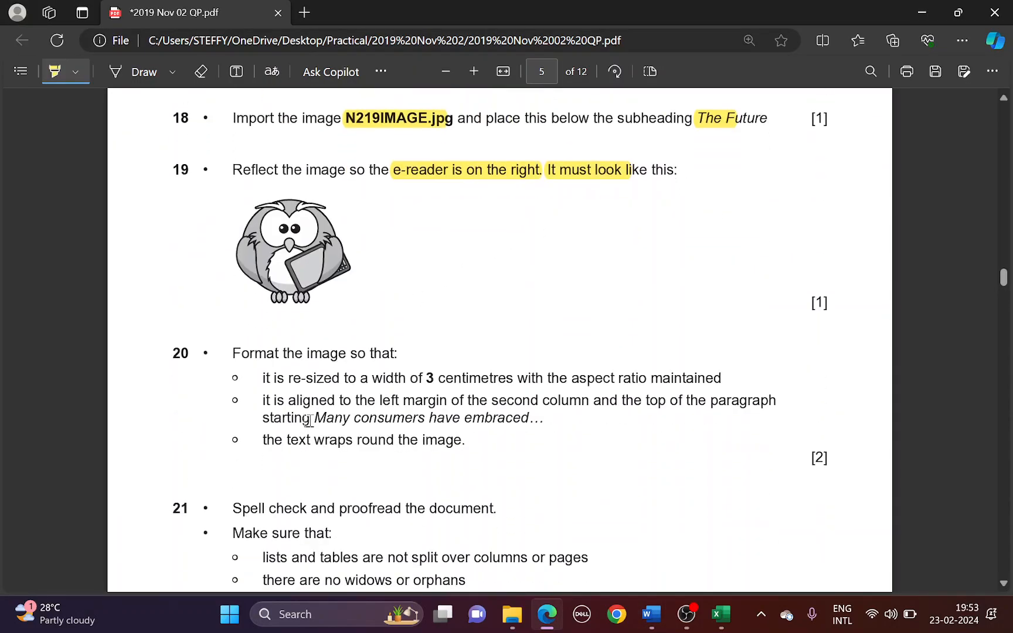
{"action": "left_click_drag", "start_coordinate": [291, 371], "coordinate": [471, 372]}
Set the owl picture's width to 3 cm
{"action": "key", "text": "alt+Tab"}
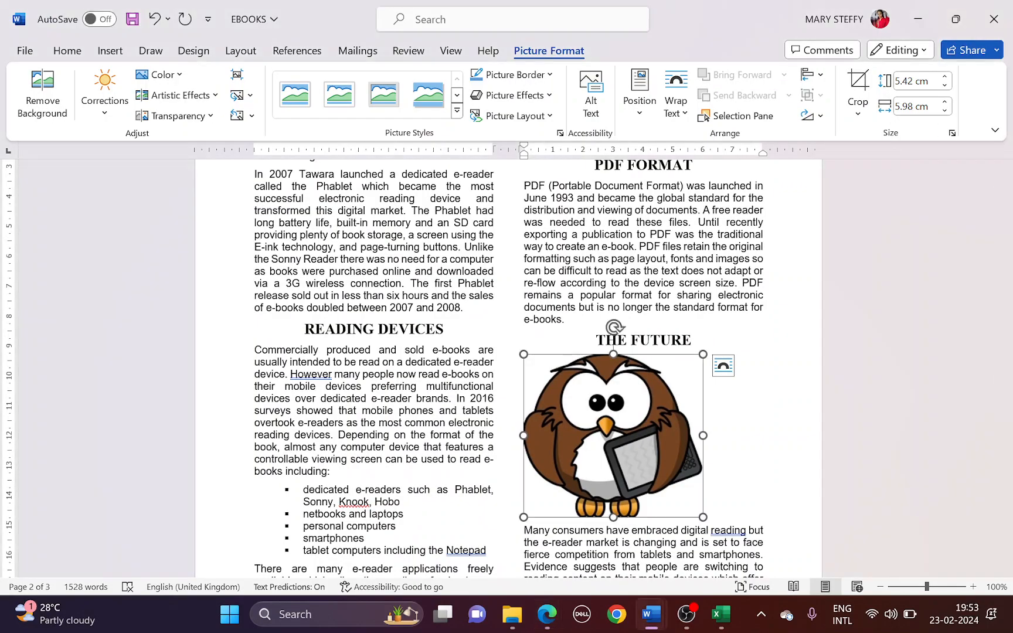
{"action": "left_click", "coordinate": [926, 107]}
{"action": "type", "text": "3c"}
{"action": "key", "text": "Return"}
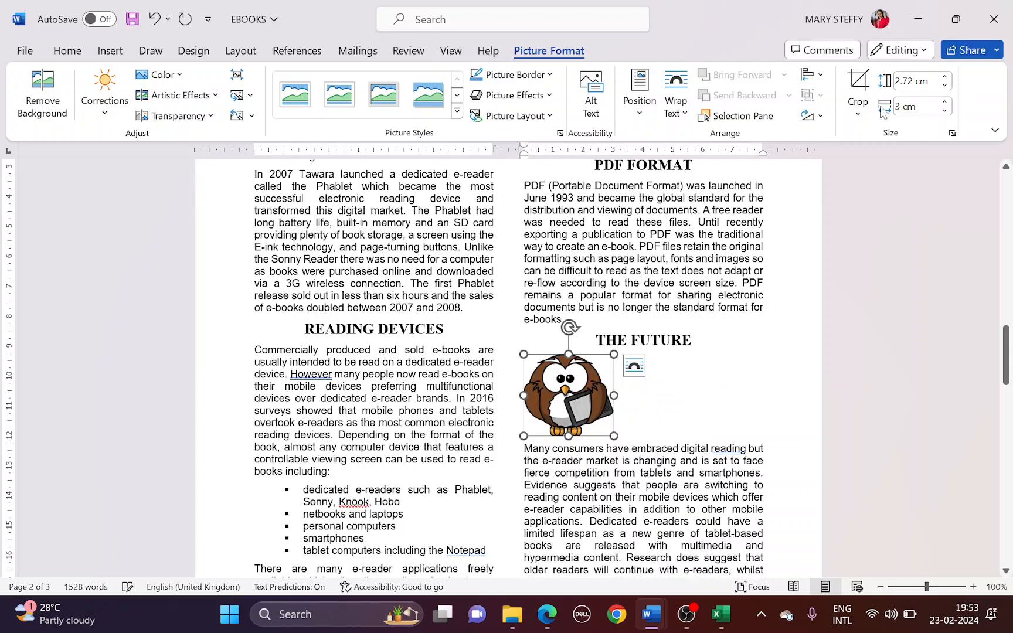
Highlight the left-margin, top-of-paragraph, 'Many consumers have' and text-wrap requirements in the question paper
{"action": "key", "text": "alt+Tab"}
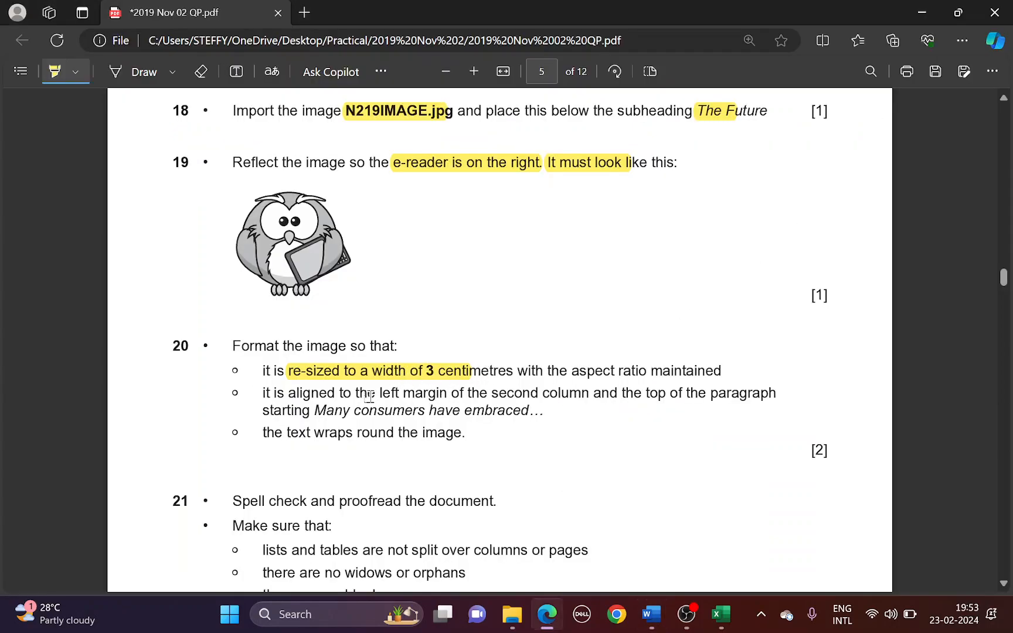
{"action": "left_click_drag", "start_coordinate": [337, 396], "coordinate": [487, 396]}
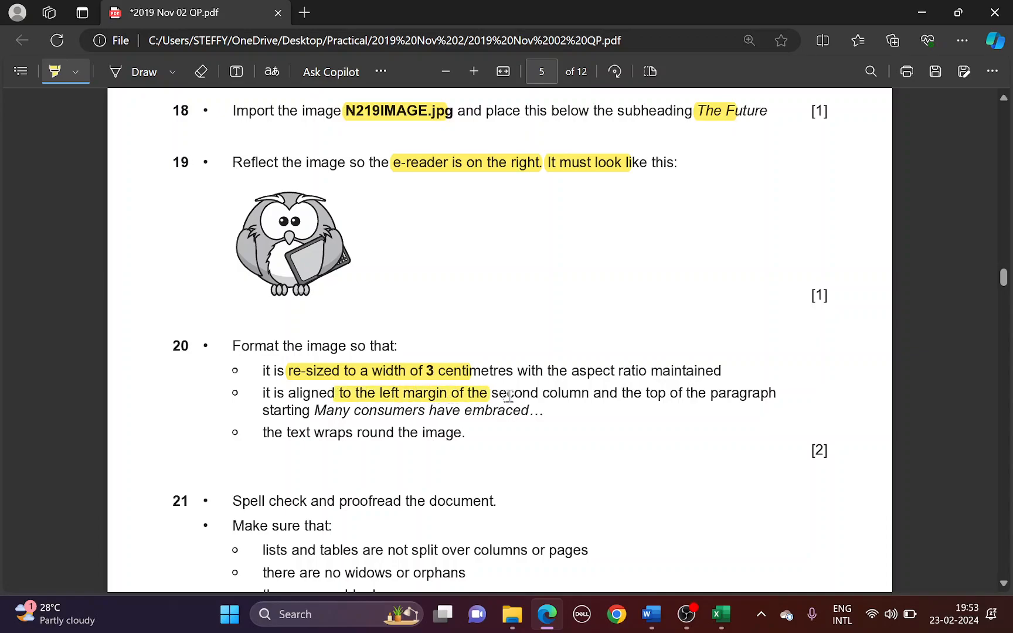
{"action": "key", "text": "alt+Tab"}
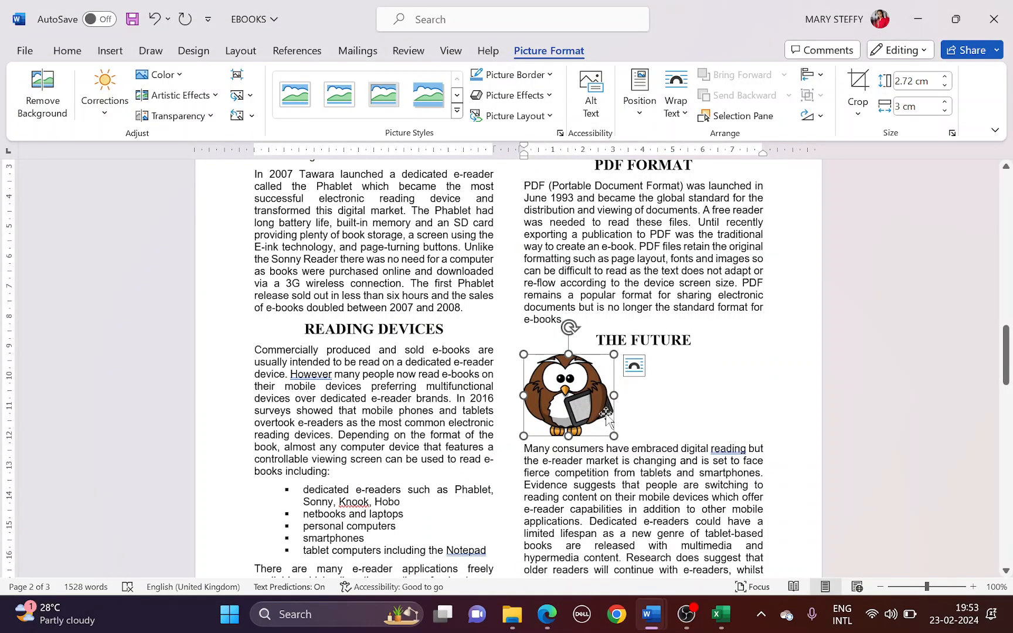
{"action": "key", "text": "alt+Tab"}
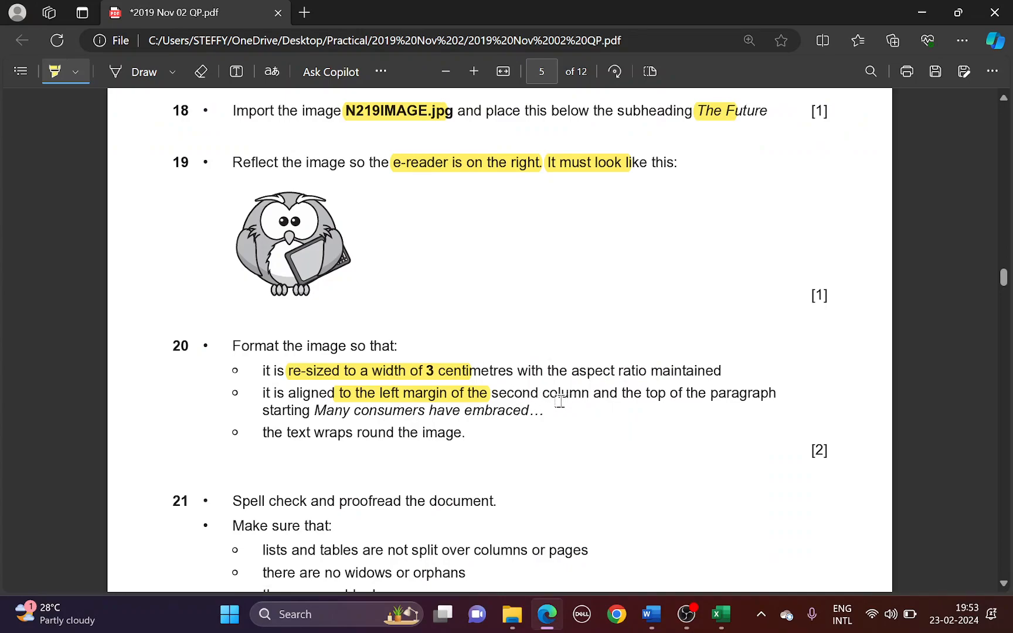
{"action": "key", "text": "alt+Tab"}
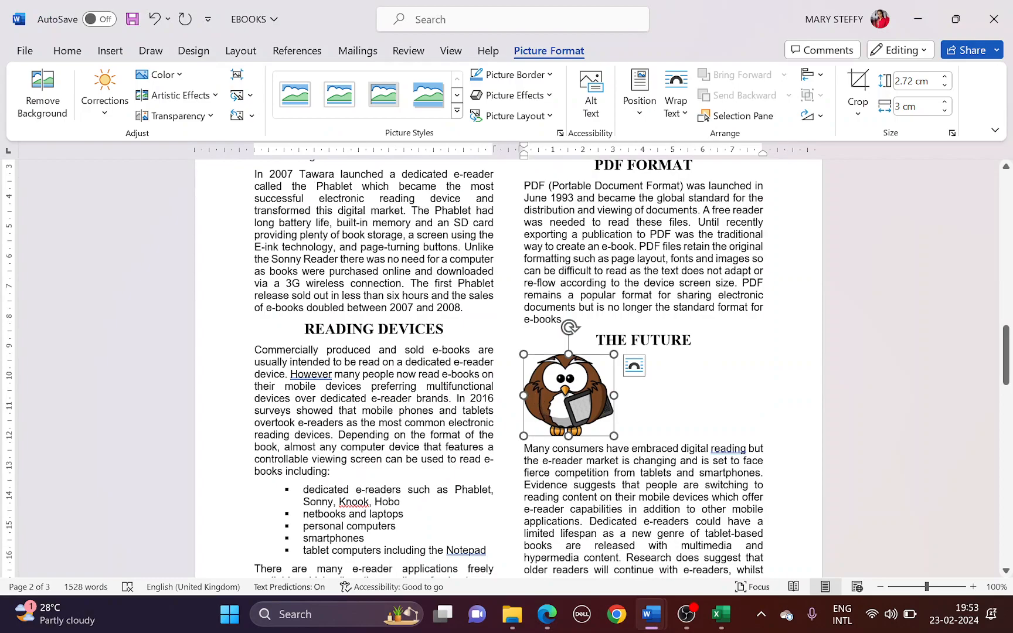
{"action": "key", "text": "alt+Tab"}
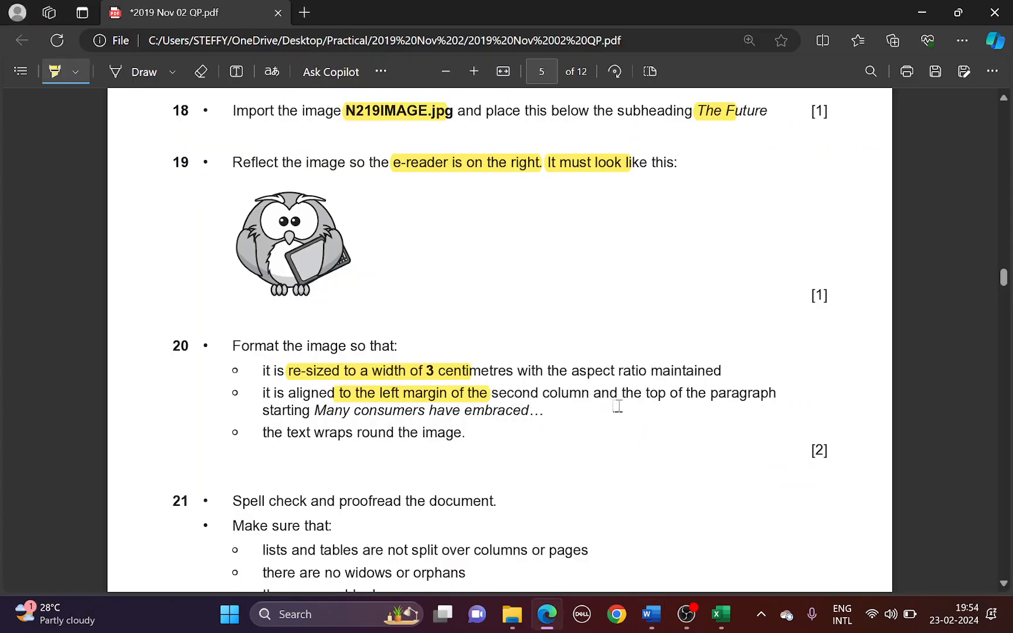
{"action": "left_click_drag", "start_coordinate": [633, 398], "coordinate": [760, 394]}
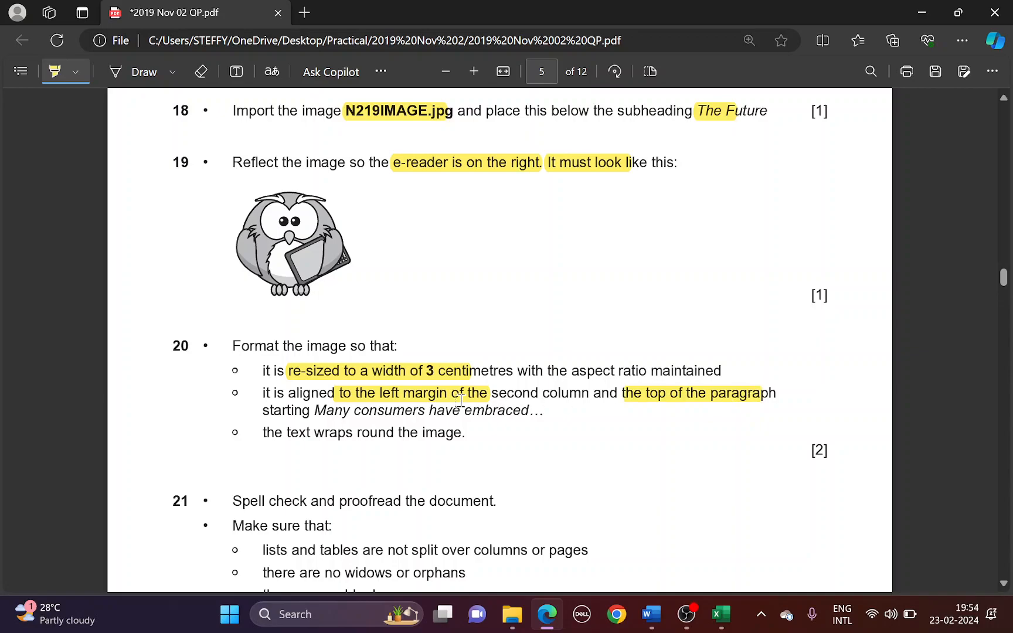
{"action": "left_click_drag", "start_coordinate": [320, 410], "coordinate": [678, 410]}
{"action": "key", "text": "alt+Tab"}
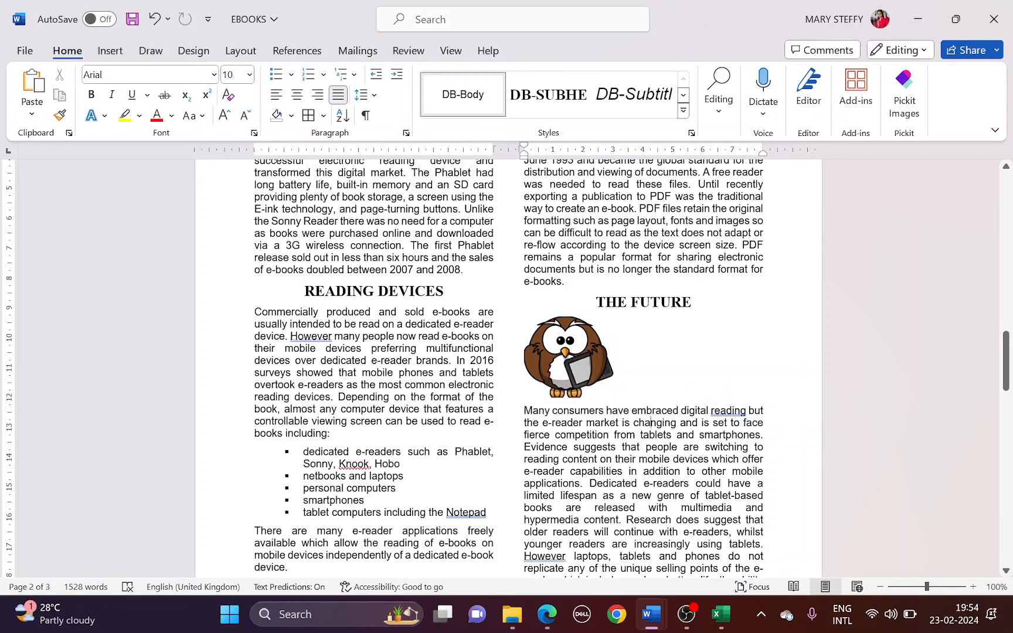
{"action": "key", "text": "alt+Tab"}
{"action": "left_click_drag", "start_coordinate": [284, 432], "coordinate": [442, 434]}
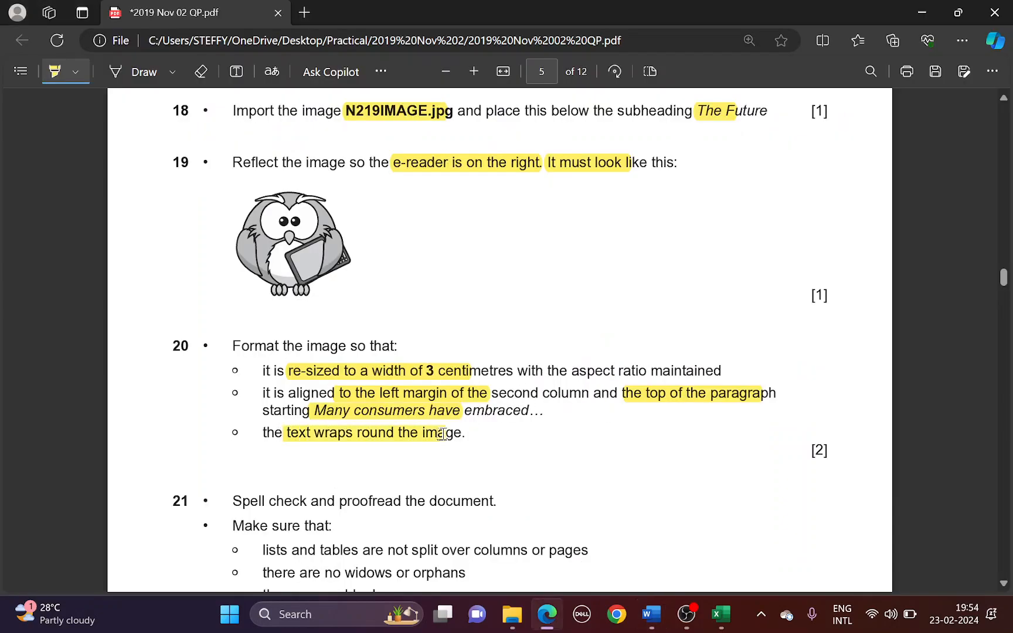
{"action": "key", "text": "alt+Tab"}
Apply Square text wrapping to the owl picture
{"action": "left_click", "coordinate": [543, 378]}
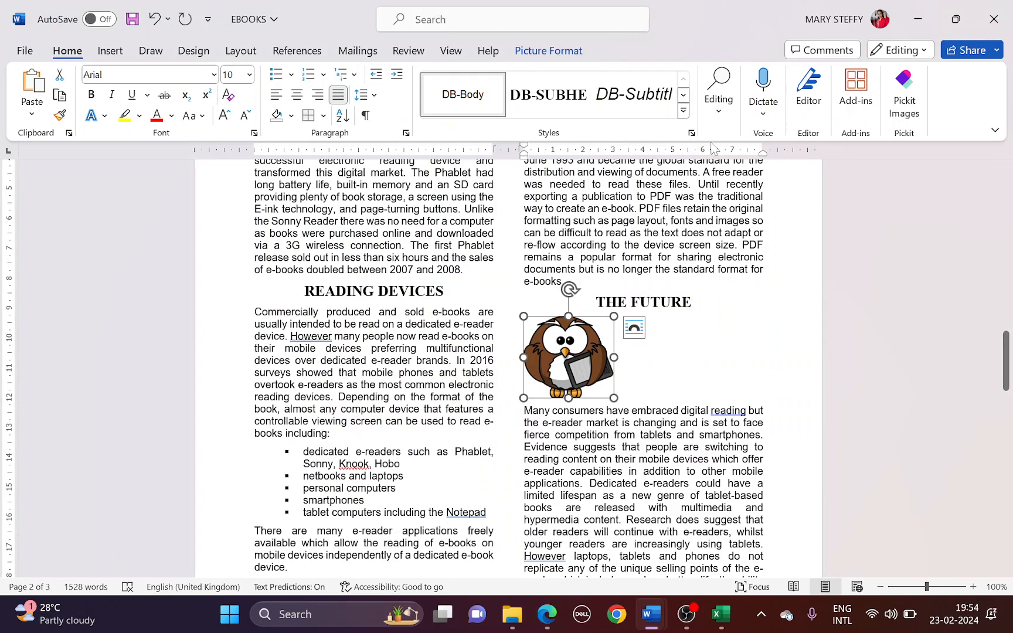
{"action": "left_click", "coordinate": [573, 53]}
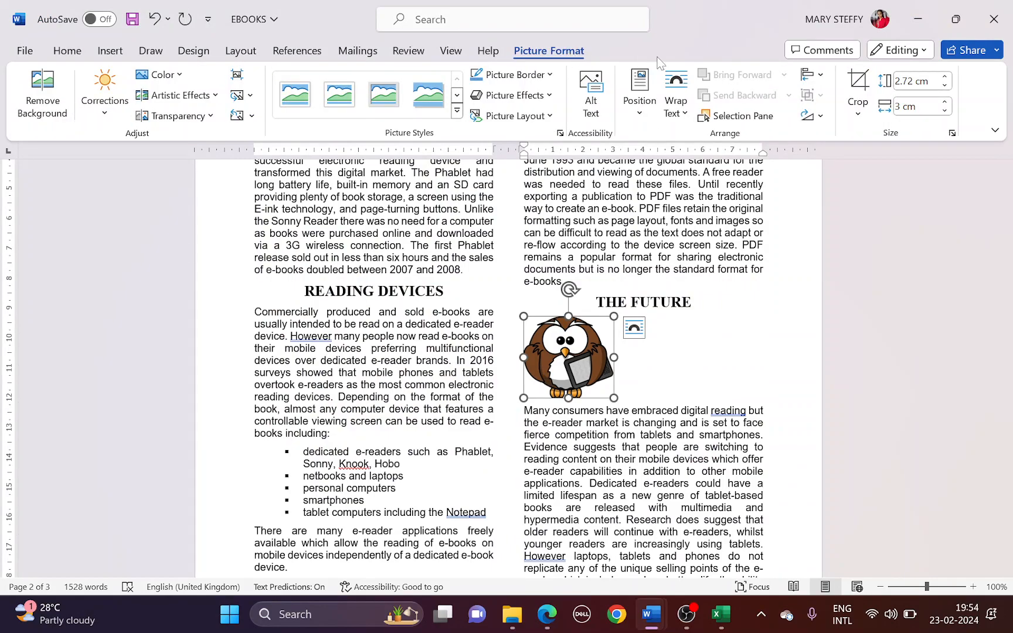
{"action": "left_click", "coordinate": [680, 114]}
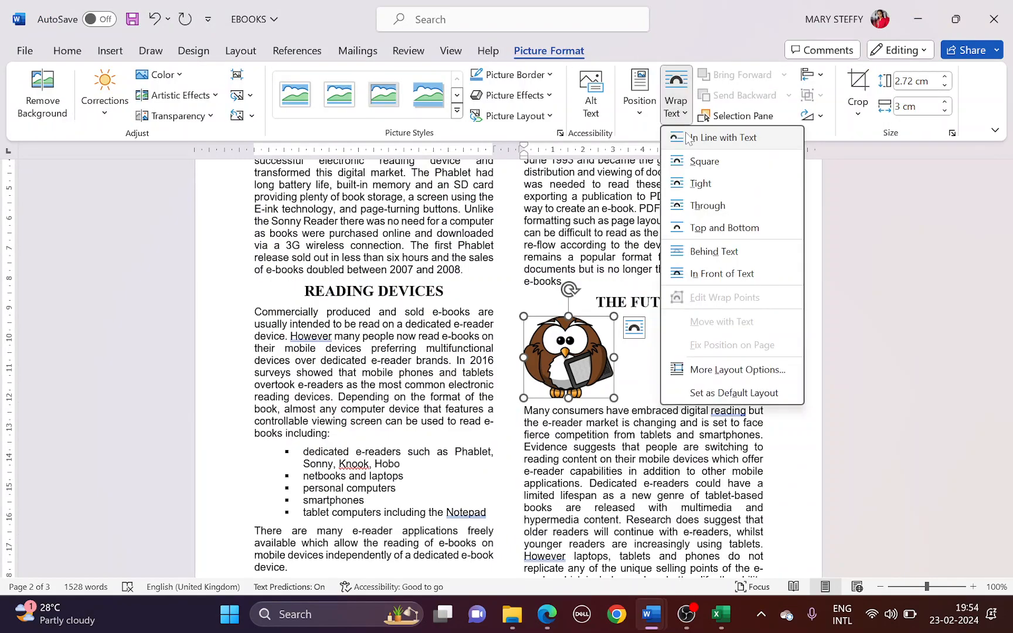
{"action": "left_click", "coordinate": [703, 160]}
Raise the 'Many consumers have embraced' paragraph level with the top of the owl
{"action": "left_click", "coordinate": [625, 341]}
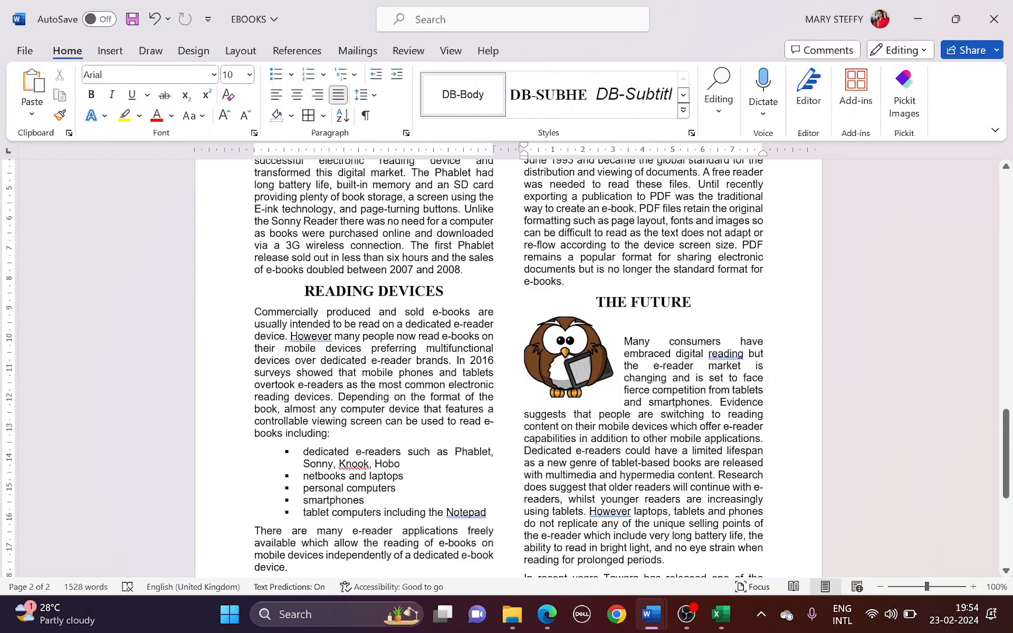
{"action": "key", "text": "ctrl+z"}
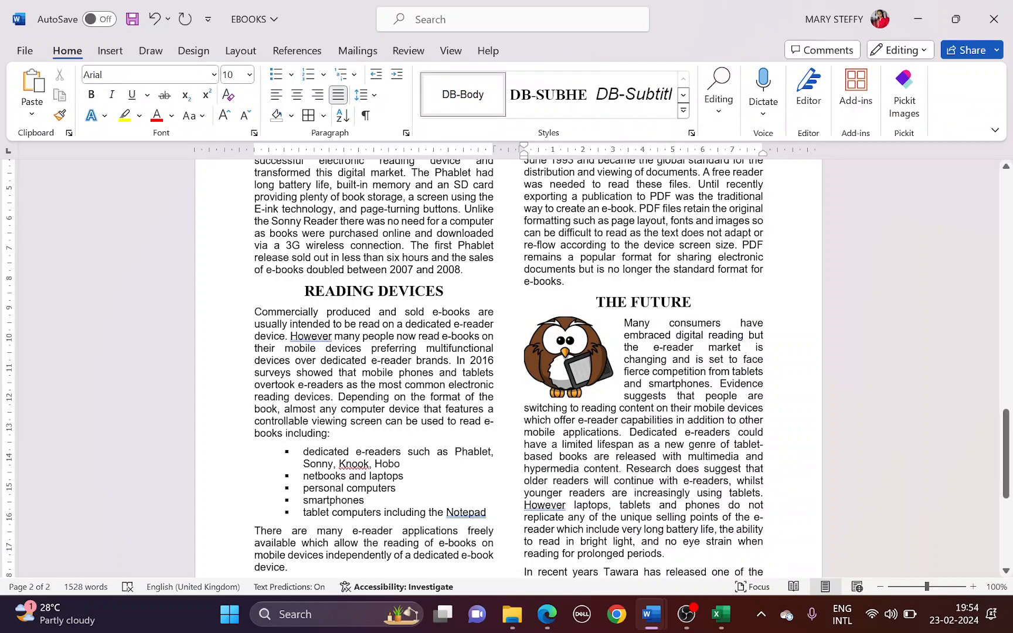
{"action": "key", "text": "alt+Tab"}
{"action": "scroll", "coordinate": [443, 381], "scroll_direction": "down", "scroll_amount": 5}
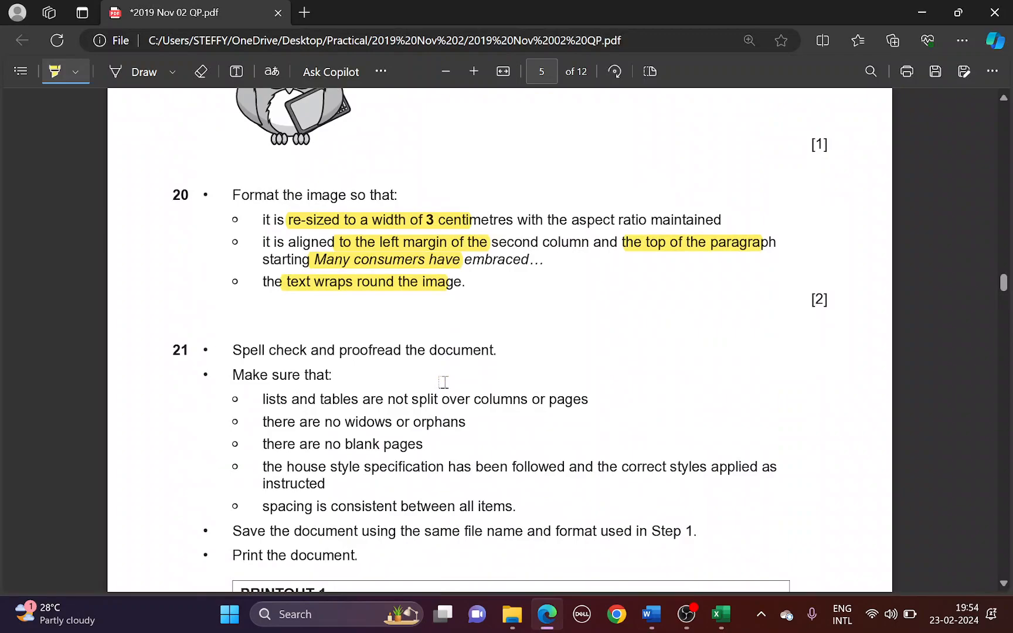
{"action": "key", "text": "alt+Tab"}
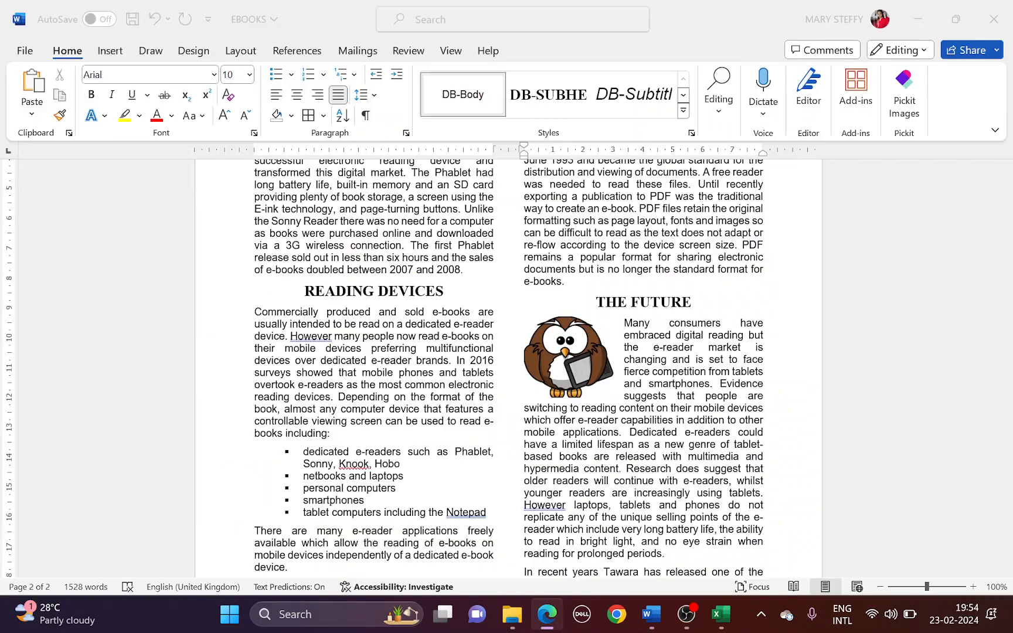
{"action": "scroll", "coordinate": [434, 293], "scroll_direction": "up", "scroll_amount": 3}
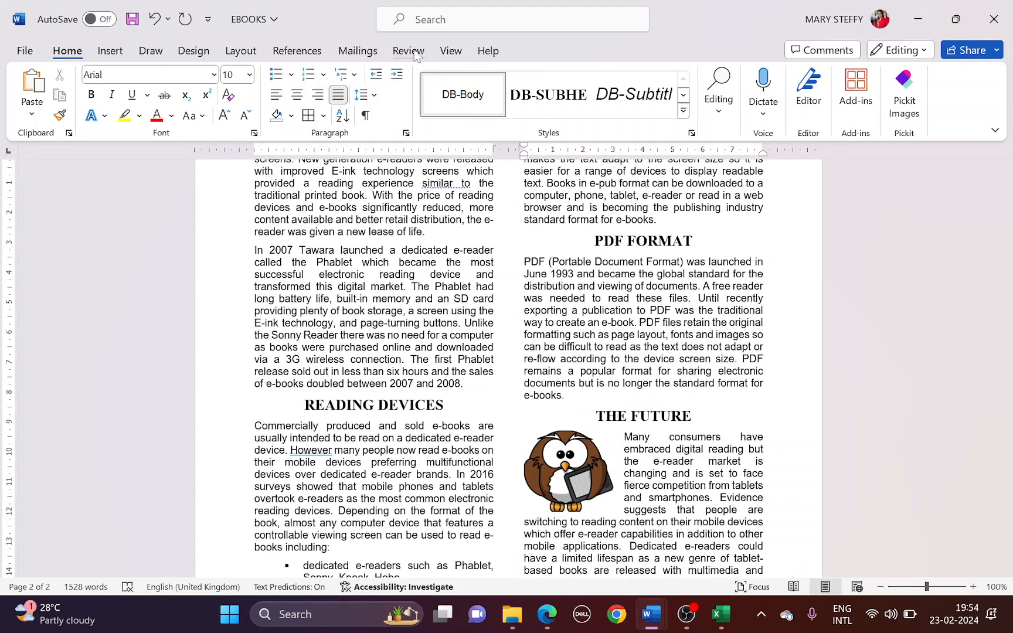
Start the spelling check and ignore all EPUB, OeB, ePub, Solarex and Tuluba
{"action": "left_click", "coordinate": [409, 52]}
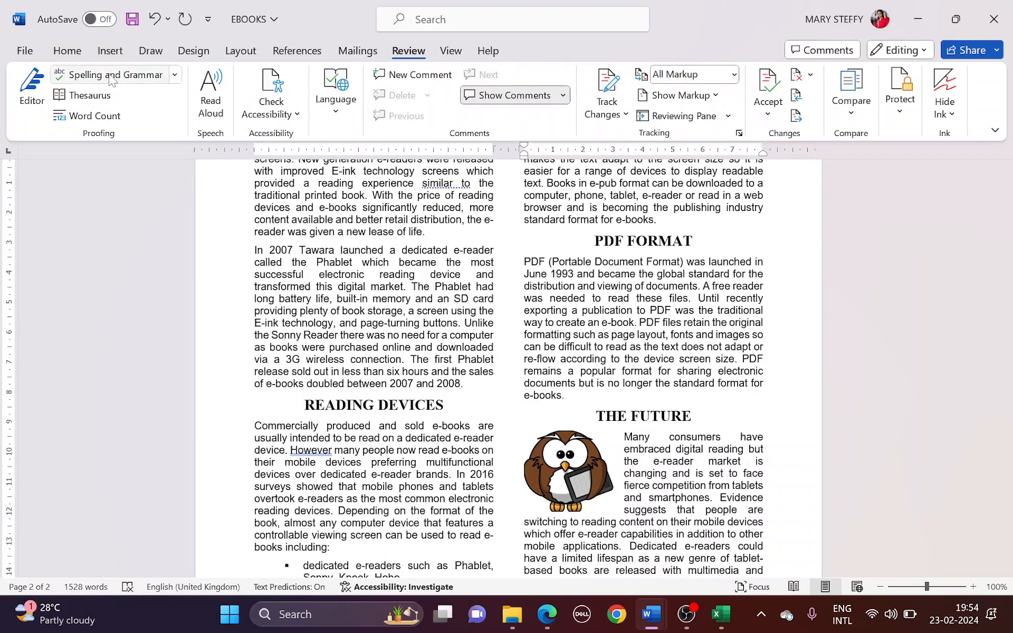
{"action": "scroll", "coordinate": [396, 355], "scroll_direction": "up", "scroll_amount": 5}
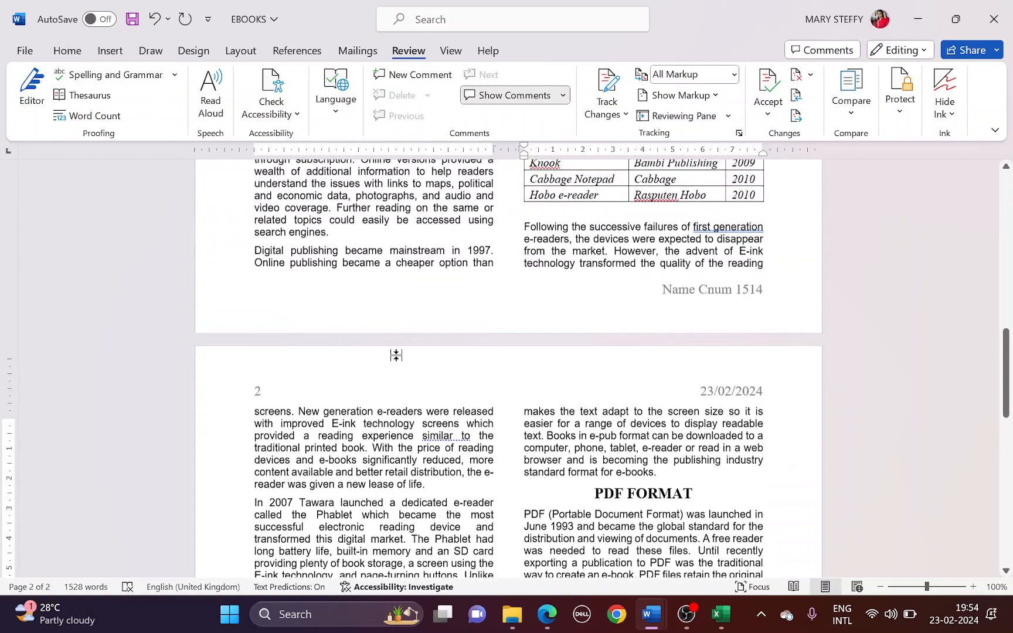
{"action": "scroll", "coordinate": [396, 355], "scroll_direction": "up", "scroll_amount": 4}
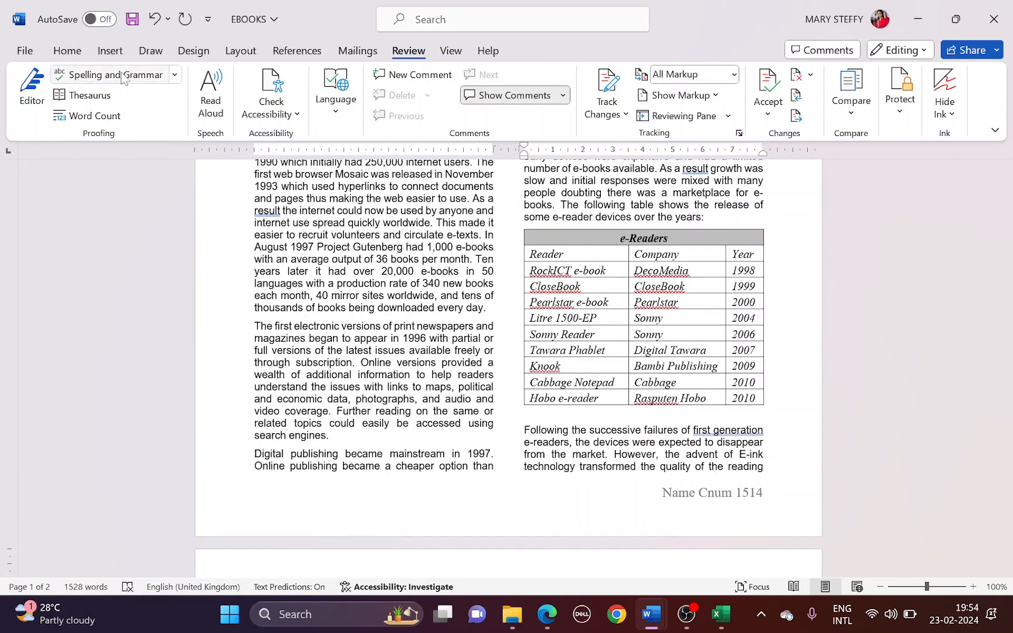
{"action": "left_click", "coordinate": [122, 77]}
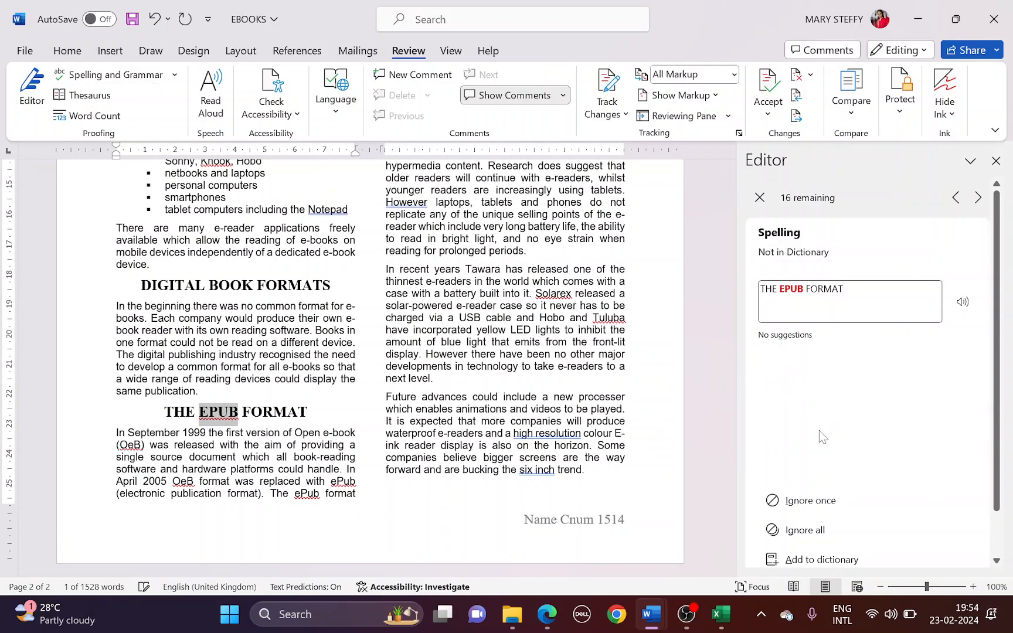
{"action": "scroll", "coordinate": [818, 433], "scroll_direction": "down", "scroll_amount": 1}
{"action": "left_click", "coordinate": [821, 500]}
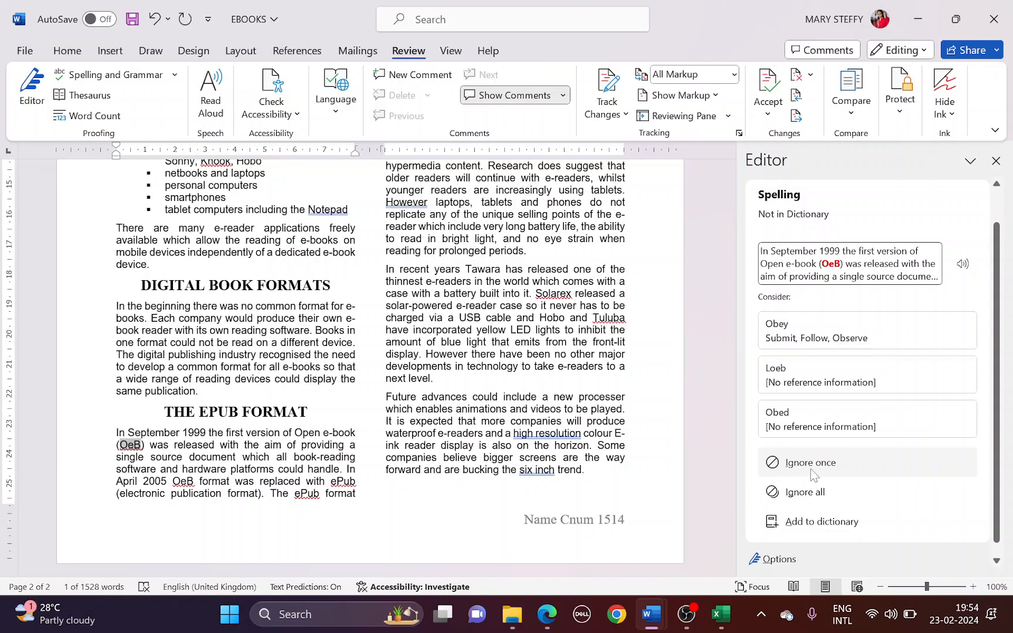
{"action": "left_click", "coordinate": [812, 494]}
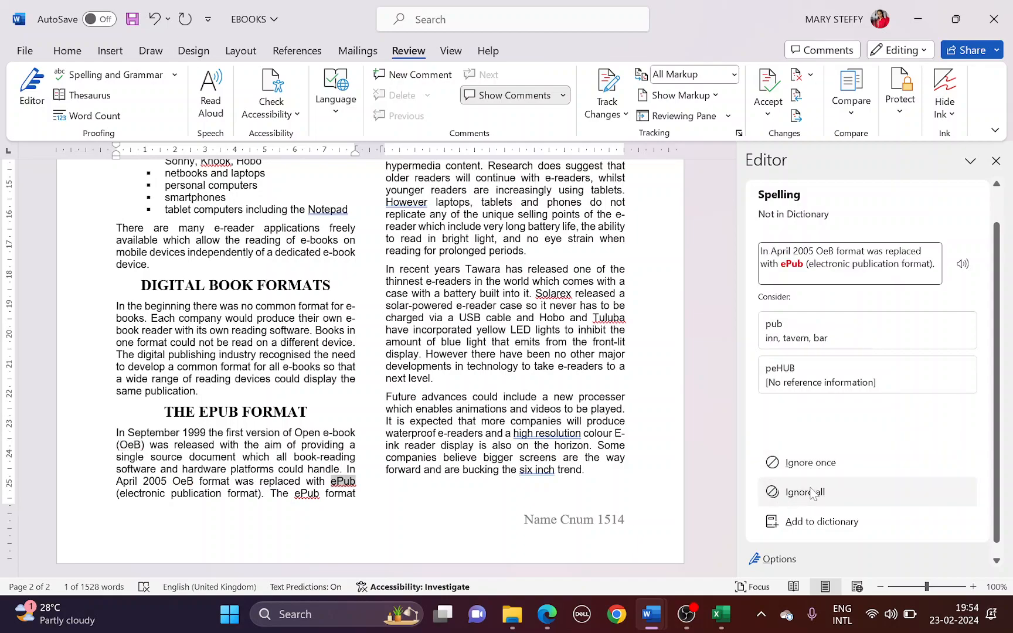
{"action": "left_click", "coordinate": [813, 497]}
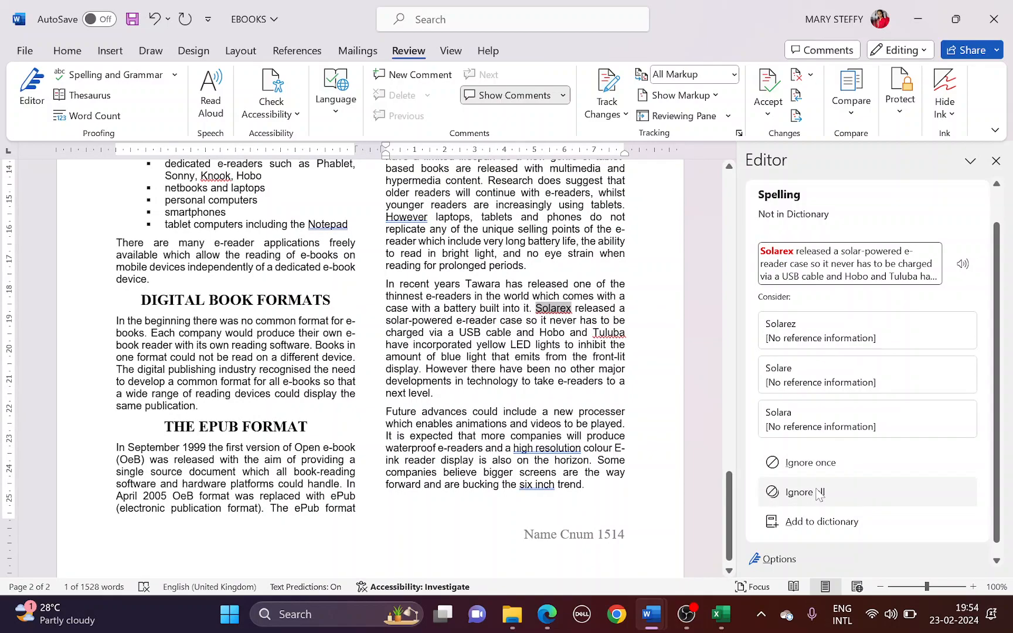
{"action": "left_click", "coordinate": [818, 494]}
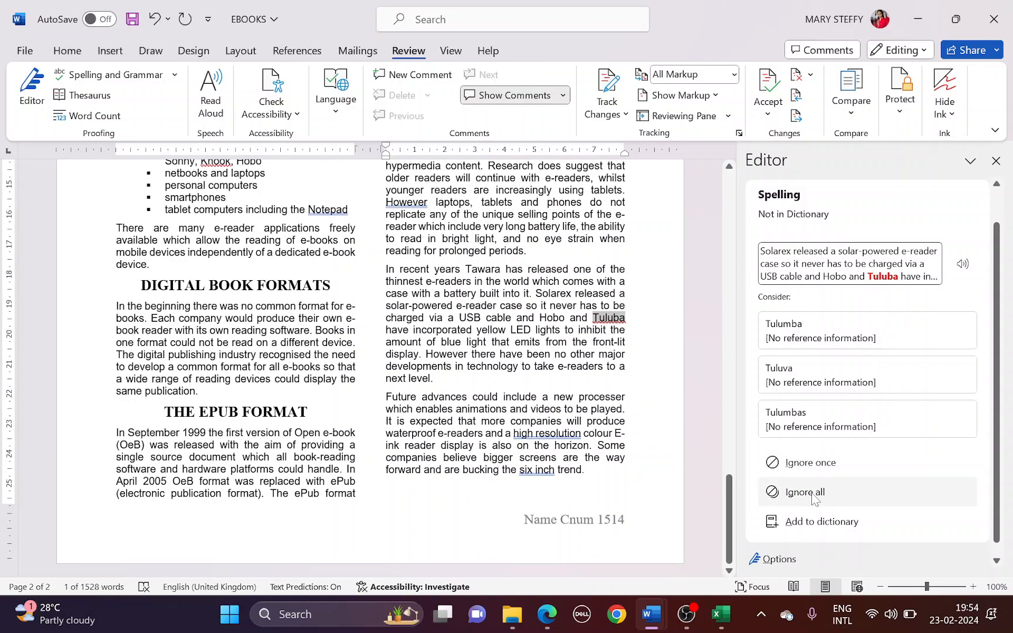
{"action": "left_click", "coordinate": [812, 497]}
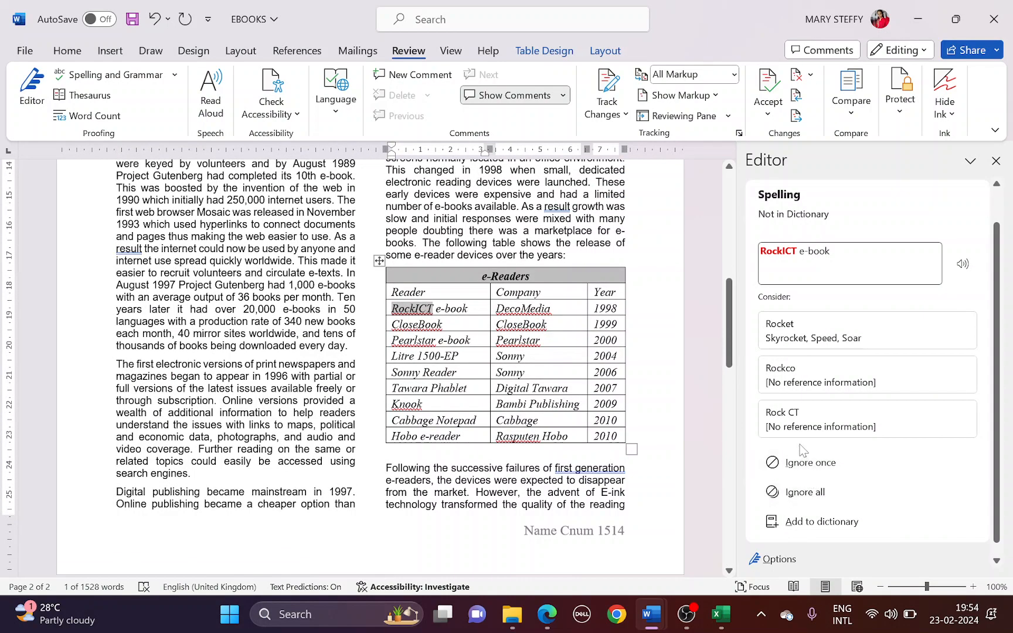
Ignore all RockICT, DecoMedia, CloseBook, Pearlstar, Knook and Rasputen, finishing the check
{"action": "left_click", "coordinate": [803, 496]}
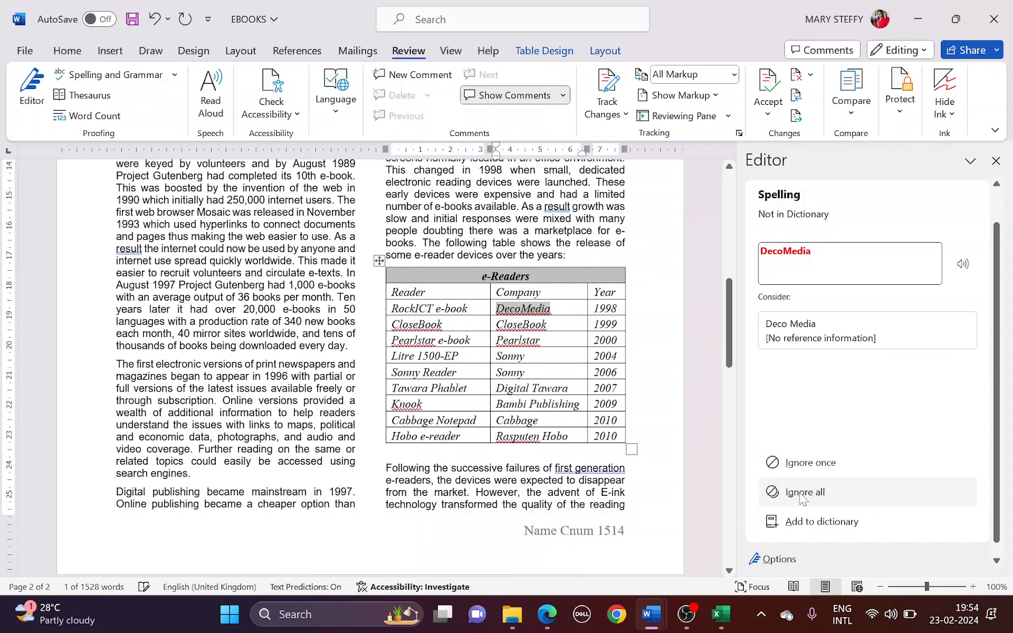
{"action": "left_click", "coordinate": [802, 492]}
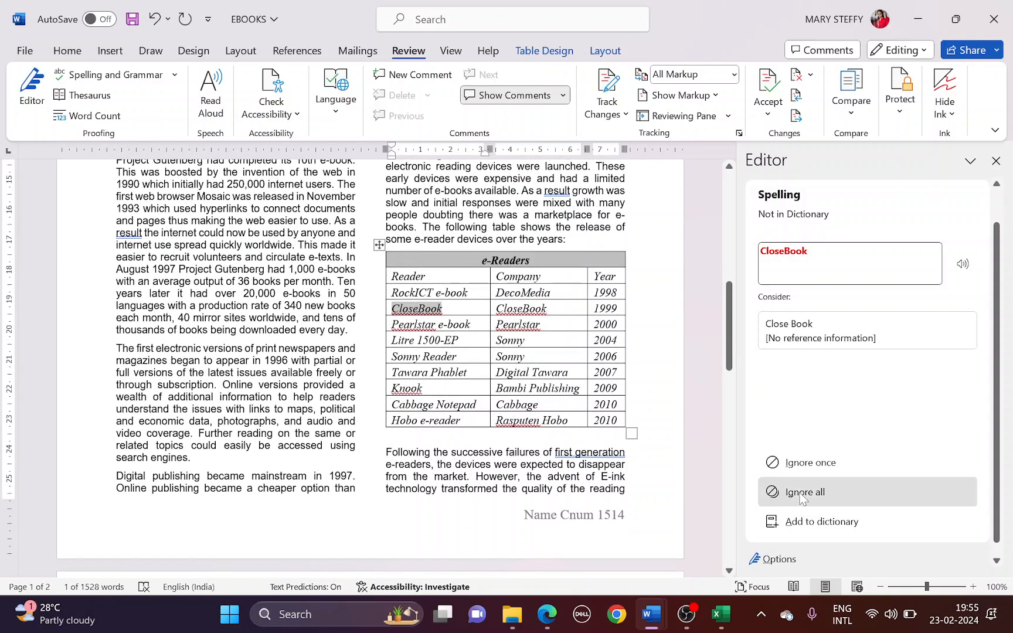
{"action": "left_click", "coordinate": [802, 492]}
{"action": "left_click", "coordinate": [803, 492]}
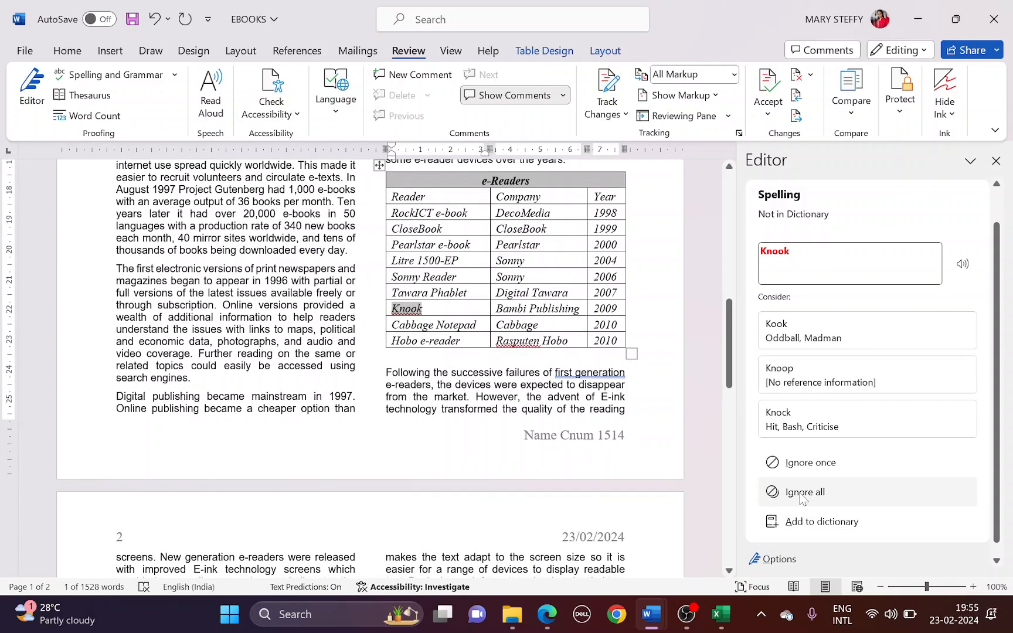
{"action": "left_click", "coordinate": [802, 492]}
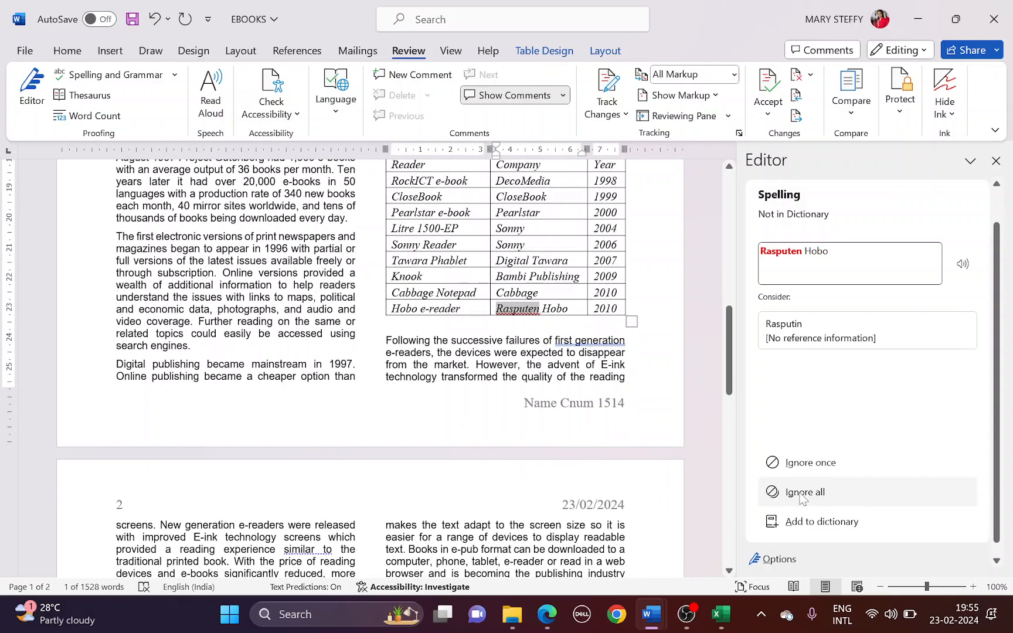
{"action": "left_click", "coordinate": [803, 492]}
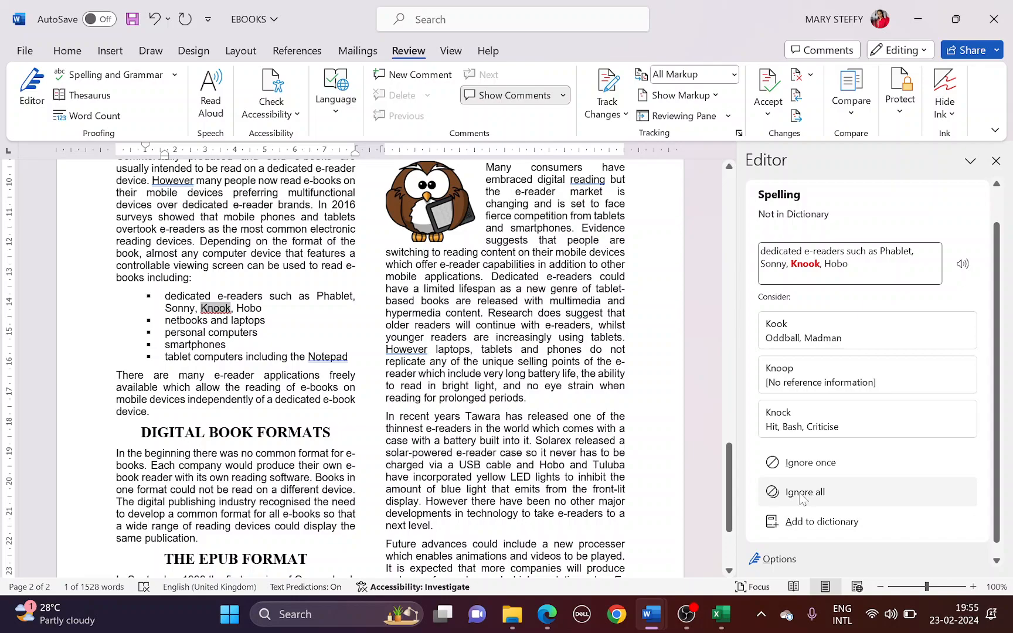
{"action": "left_click", "coordinate": [803, 492]}
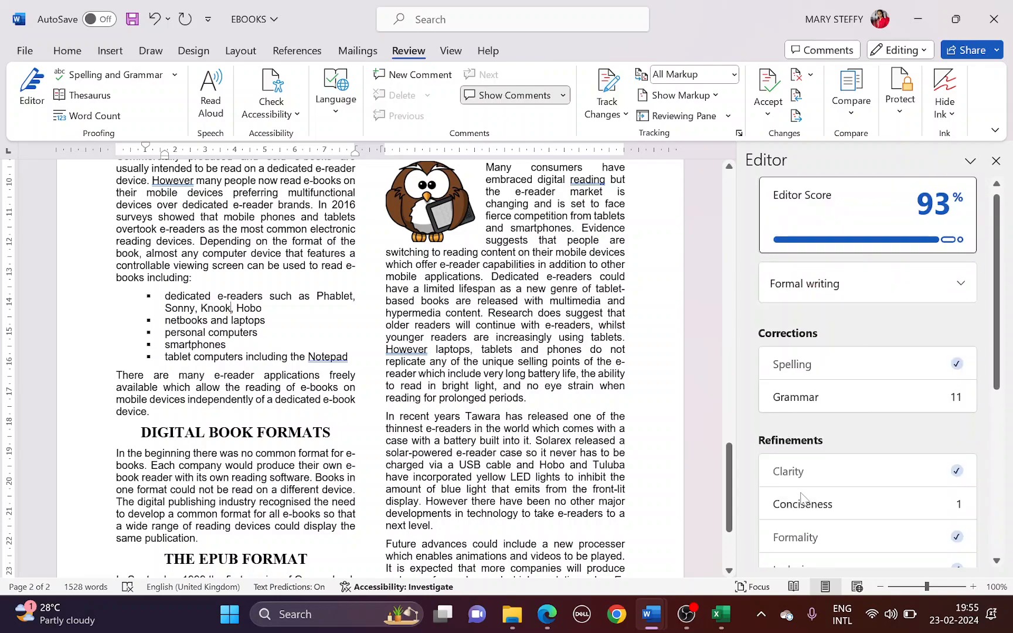
Close the Editor pane and undo the stray tabs inserted after Knook
{"action": "left_click", "coordinate": [996, 161]}
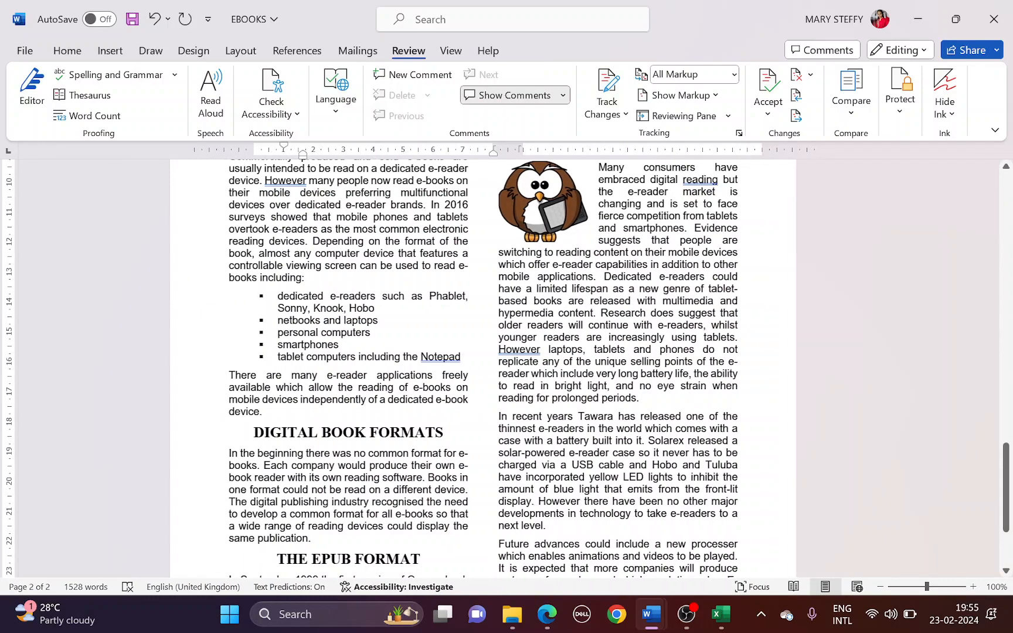
{"action": "key", "text": "Tab"}
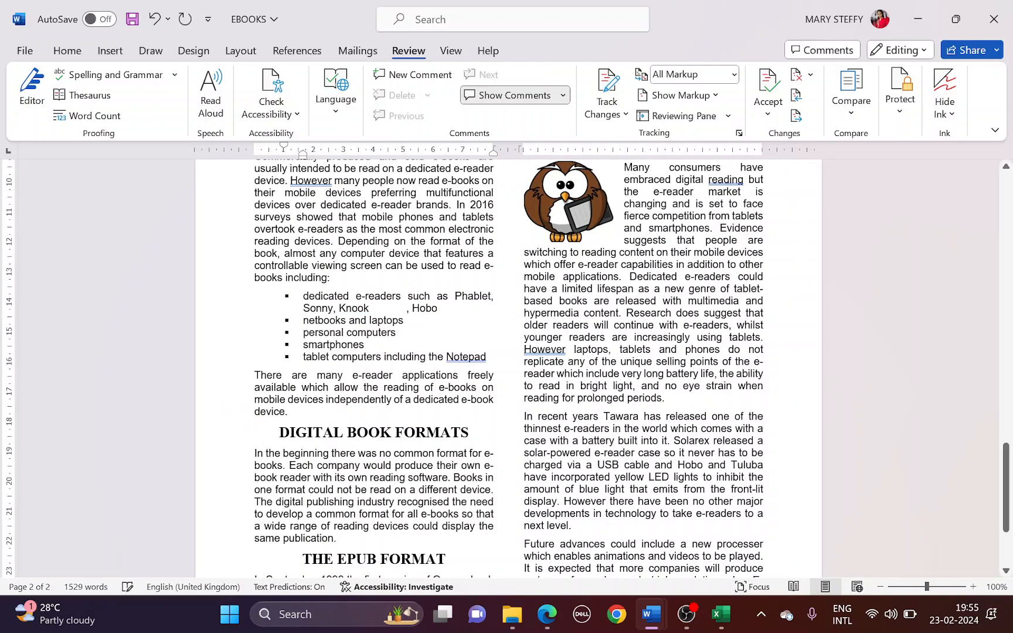
{"action": "key", "text": "Tab"}
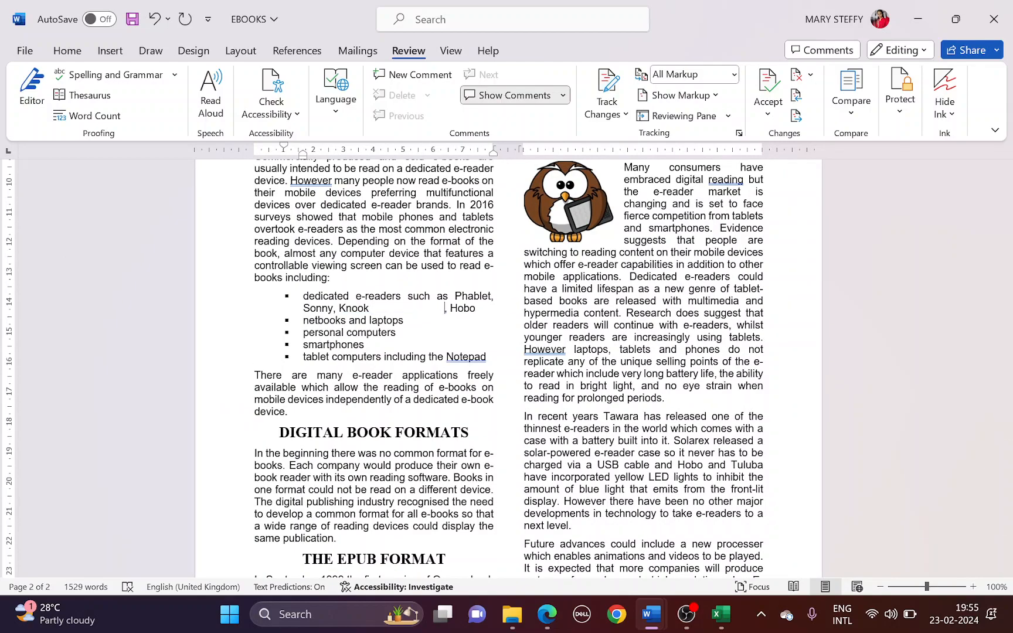
{"action": "key", "text": "ctrl+z"}
{"action": "key", "text": "ctrl+shift+Left"}
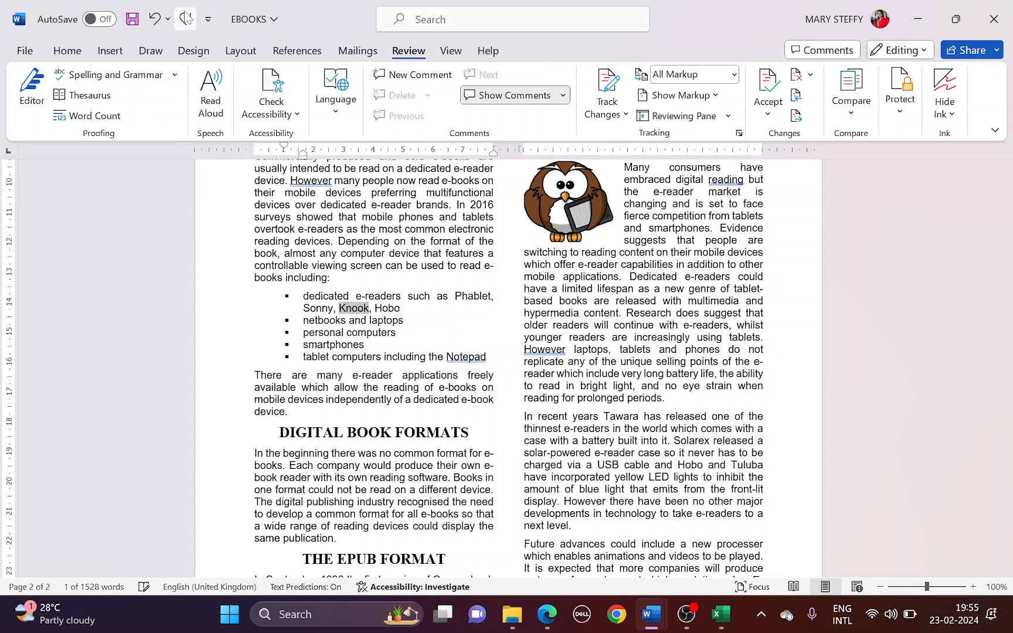
Highlight the lists-and-tables-not-split check, then scroll through EBOOKS to verify it
{"action": "key", "text": "alt+Tab"}
{"action": "scroll", "coordinate": [369, 360], "scroll_direction": "down", "scroll_amount": 2}
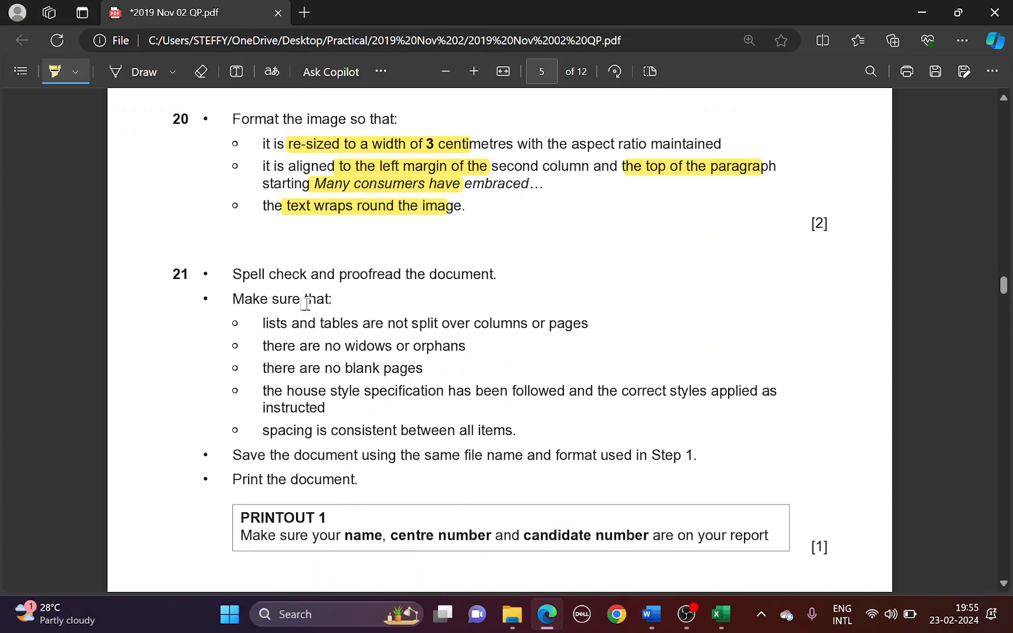
{"action": "left_click_drag", "start_coordinate": [255, 323], "coordinate": [577, 322]}
{"action": "key", "text": "alt+Tab"}
{"action": "scroll", "coordinate": [504, 352], "scroll_direction": "up", "scroll_amount": 10}
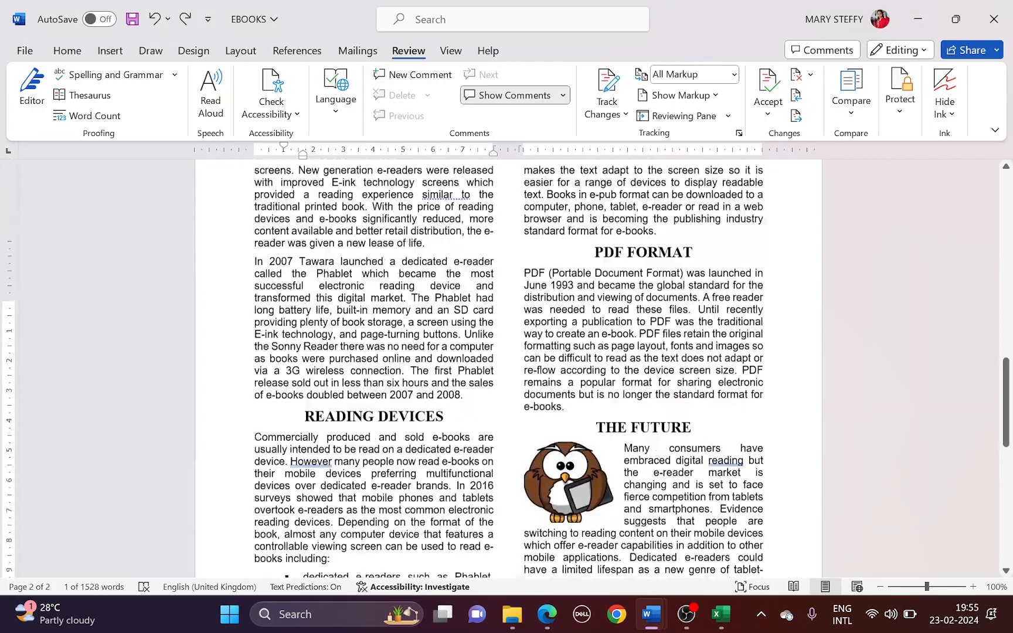
{"action": "scroll", "coordinate": [584, 338], "scroll_direction": "up", "scroll_amount": 8}
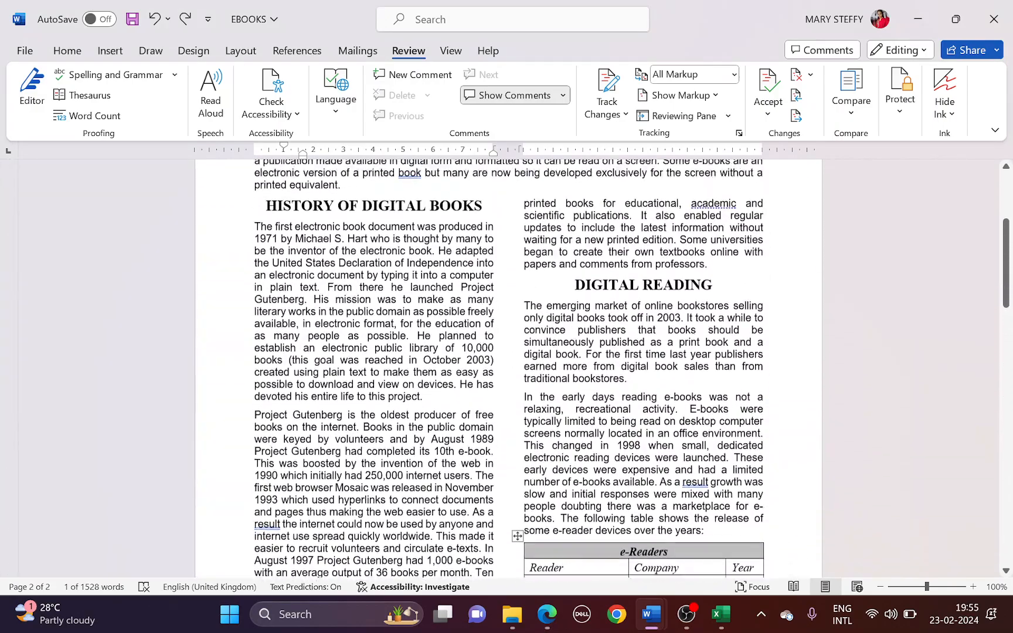
{"action": "scroll", "coordinate": [585, 339], "scroll_direction": "down", "scroll_amount": 4}
{"action": "scroll", "coordinate": [584, 339], "scroll_direction": "down", "scroll_amount": 6}
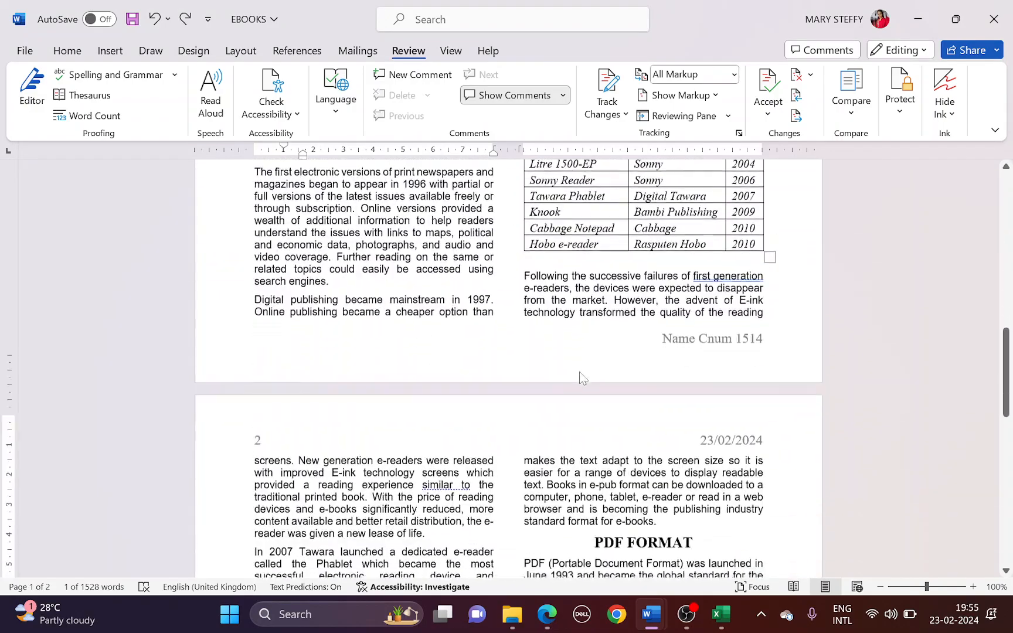
{"action": "scroll", "coordinate": [508, 368], "scroll_direction": "down", "scroll_amount": 6}
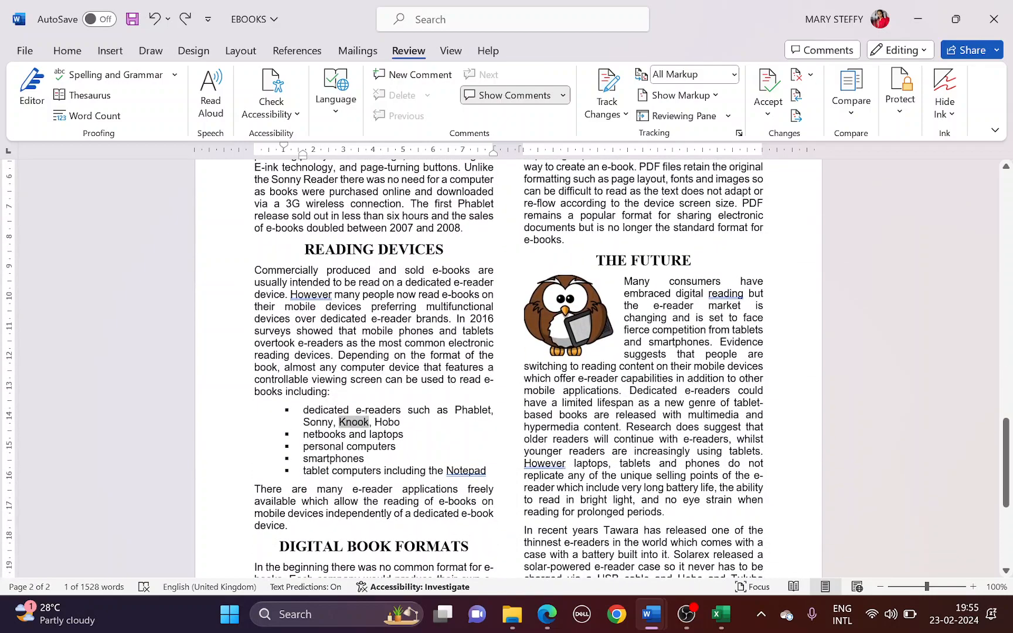
{"action": "scroll", "coordinate": [508, 368], "scroll_direction": "down", "scroll_amount": 5}
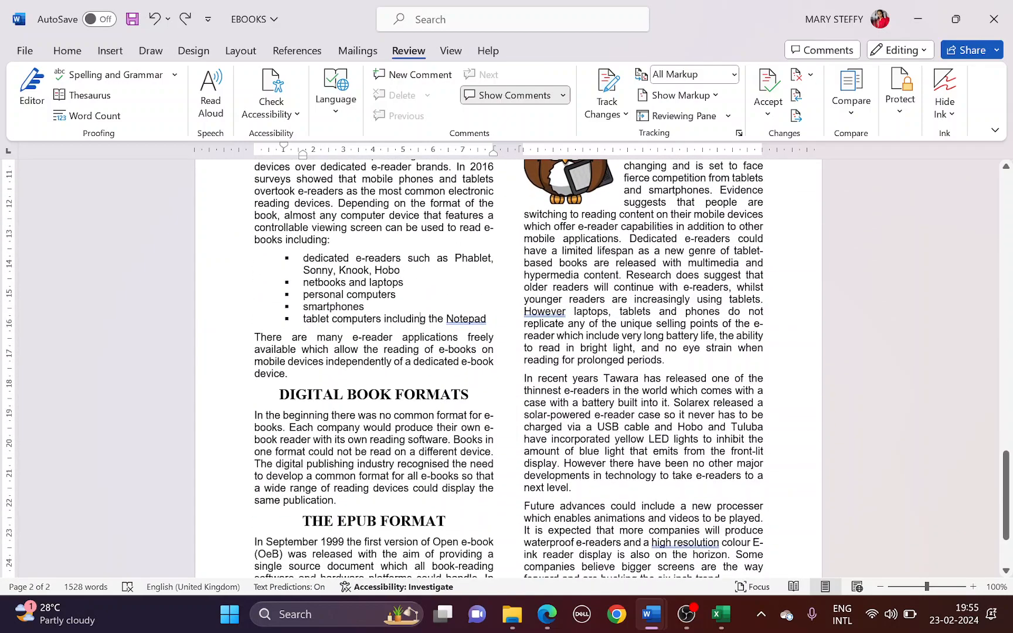
Highlight the no-widows-or-orphans check and proofread EBOOKS against it
{"action": "key", "text": "alt+Tab"}
{"action": "left_click_drag", "start_coordinate": [309, 350], "coordinate": [434, 352]}
{"action": "key", "text": "alt+Tab"}
{"action": "scroll", "coordinate": [508, 368], "scroll_direction": "up", "scroll_amount": 3}
{"action": "scroll", "coordinate": [507, 368], "scroll_direction": "up", "scroll_amount": 11}
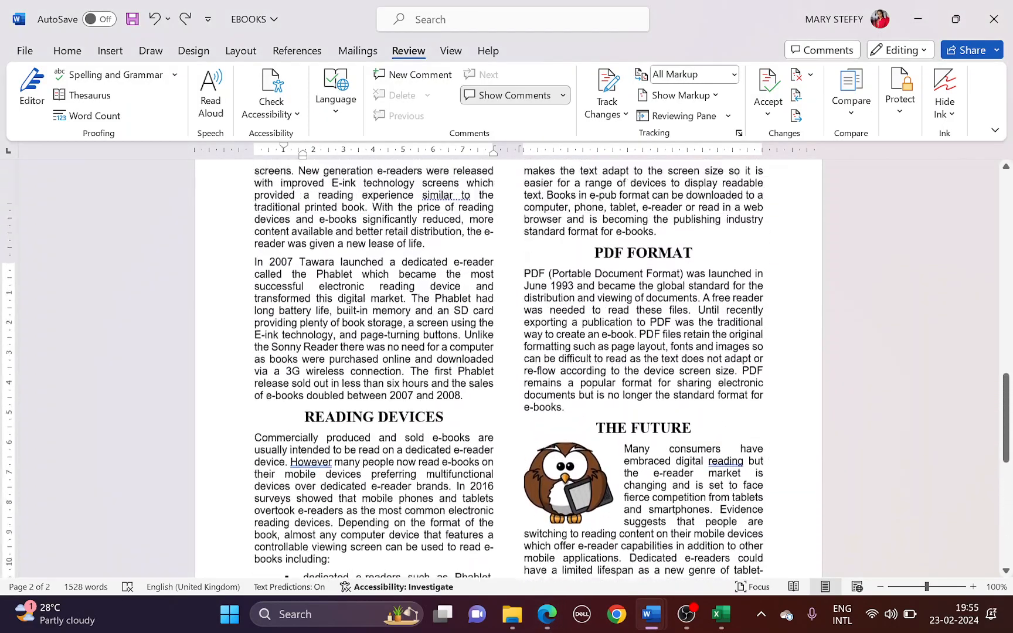
{"action": "scroll", "coordinate": [508, 368], "scroll_direction": "down", "scroll_amount": 5}
{"action": "scroll", "coordinate": [508, 368], "scroll_direction": "down", "scroll_amount": 8}
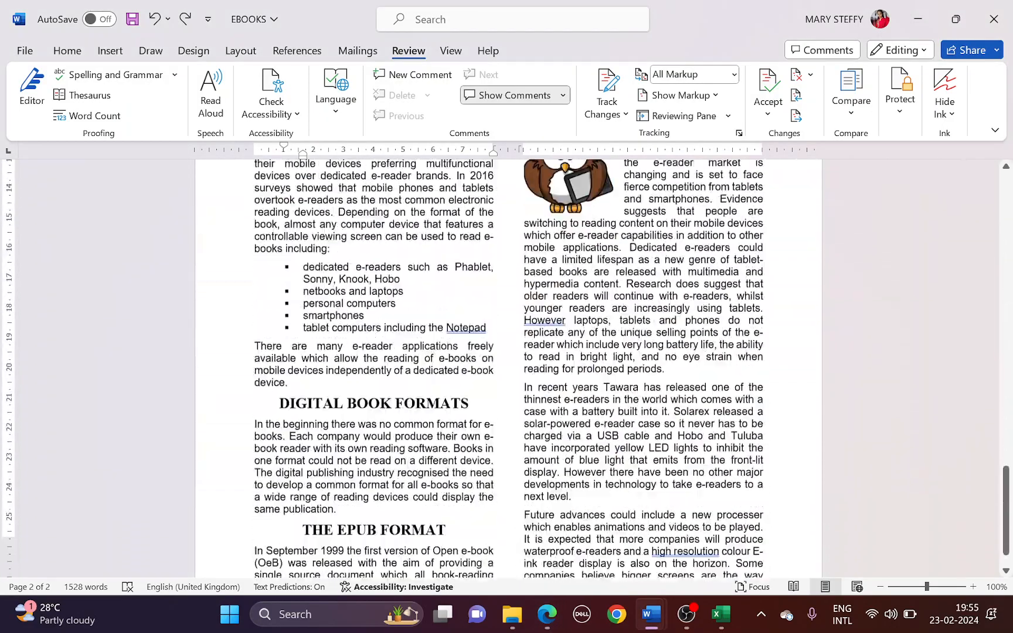
{"action": "key", "text": "alt+Tab"}
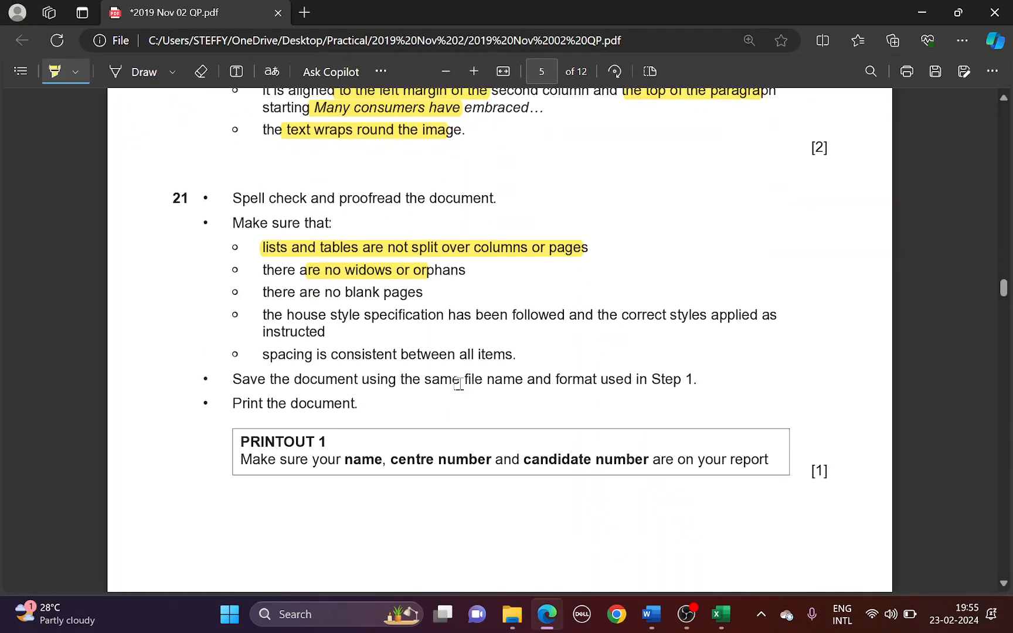
Highlight the no-blank-pages, house-style and consistent-spacing checks in the question paper
{"action": "left_click_drag", "start_coordinate": [300, 292], "coordinate": [409, 292]}
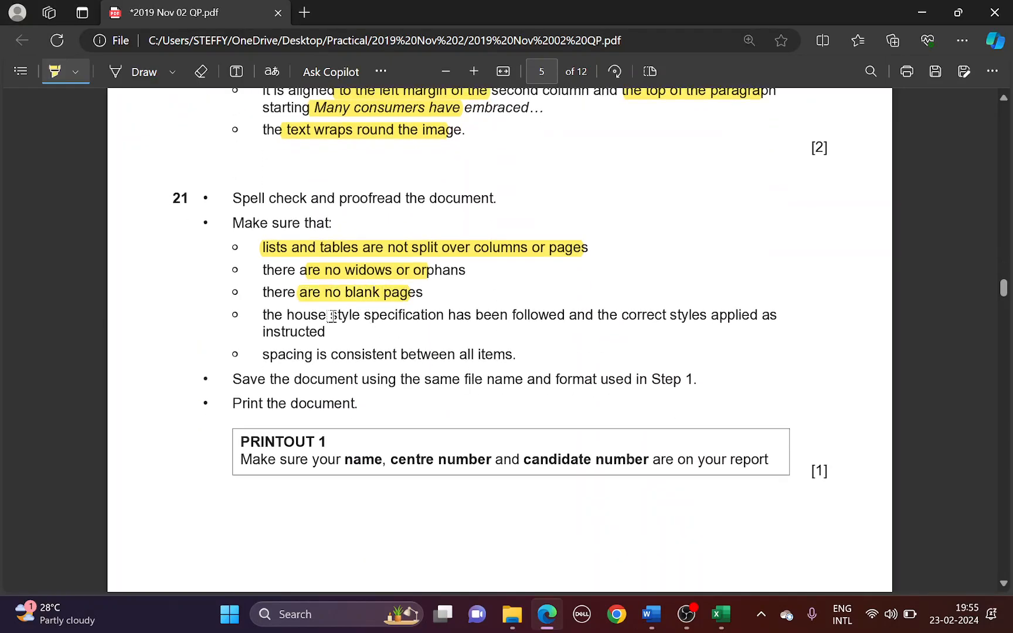
{"action": "left_click_drag", "start_coordinate": [338, 317], "coordinate": [593, 314]}
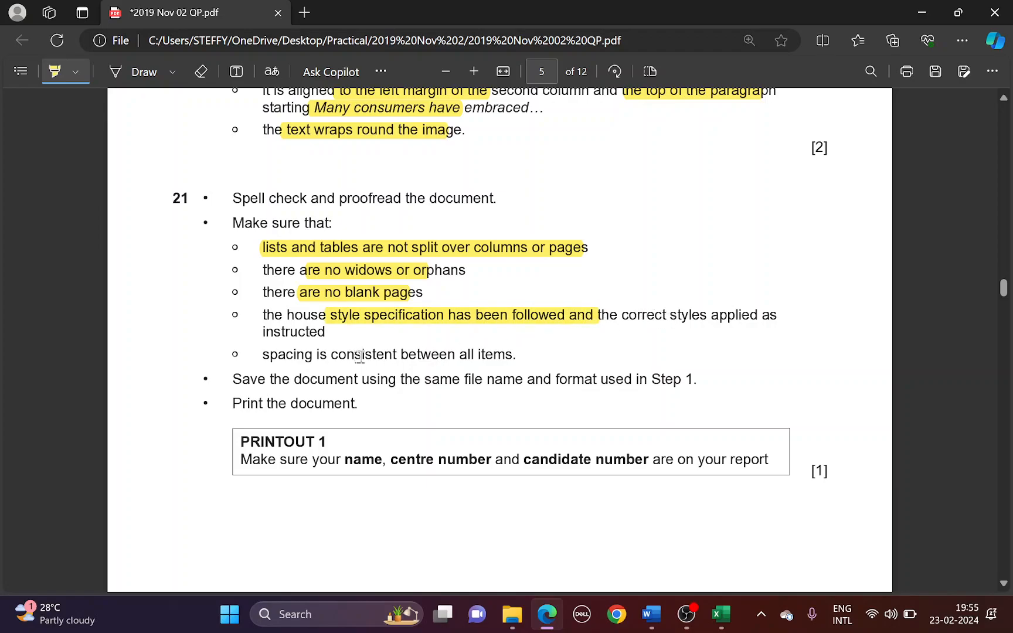
{"action": "left_click_drag", "start_coordinate": [322, 352], "coordinate": [456, 347]}
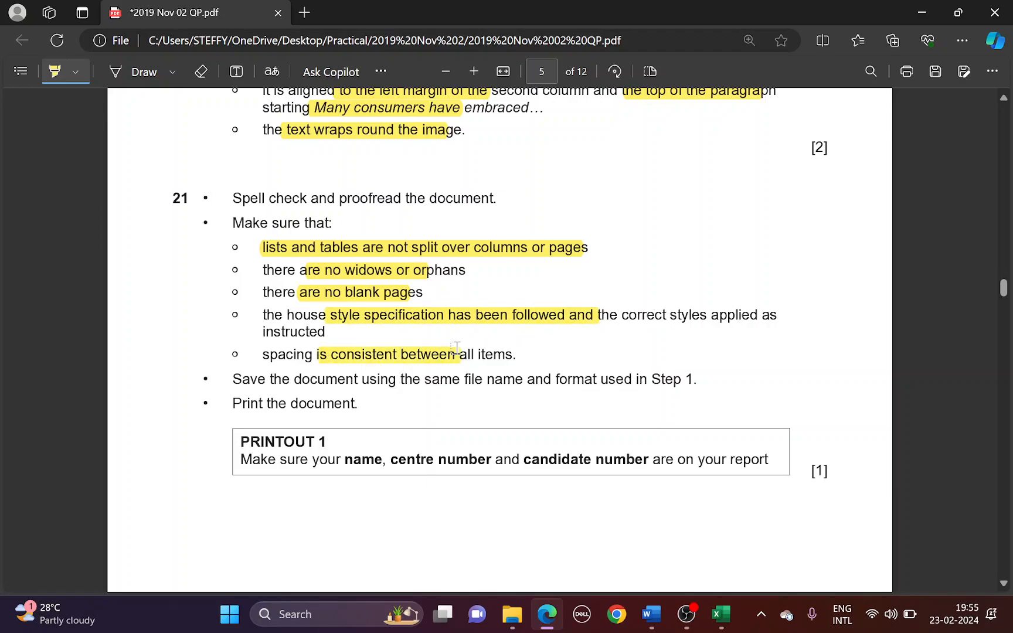
Save the EBOOKS document, then highlight 'Print the document' in the question paper
{"action": "key", "text": "alt+Tab"}
{"action": "left_click", "coordinate": [139, 11]}
{"action": "key", "text": "alt+Tab"}
{"action": "left_click_drag", "start_coordinate": [228, 405], "coordinate": [337, 404]}
{"action": "key", "text": "alt+Tab"}
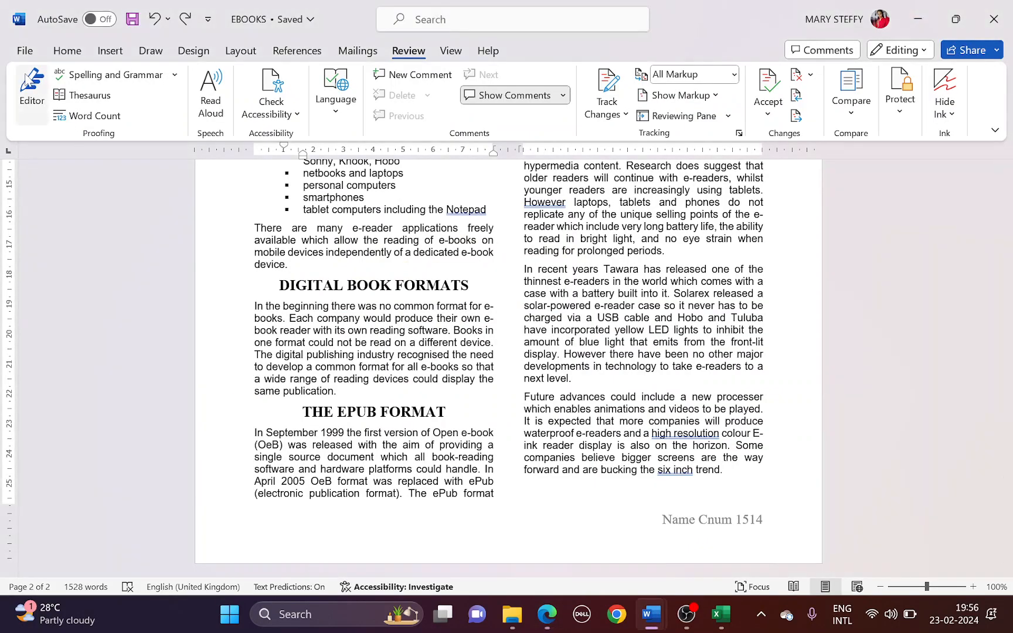
Preview the two-page EBOOKS document in Print view without printing, then bring OBS forward
{"action": "left_click", "coordinate": [24, 51]}
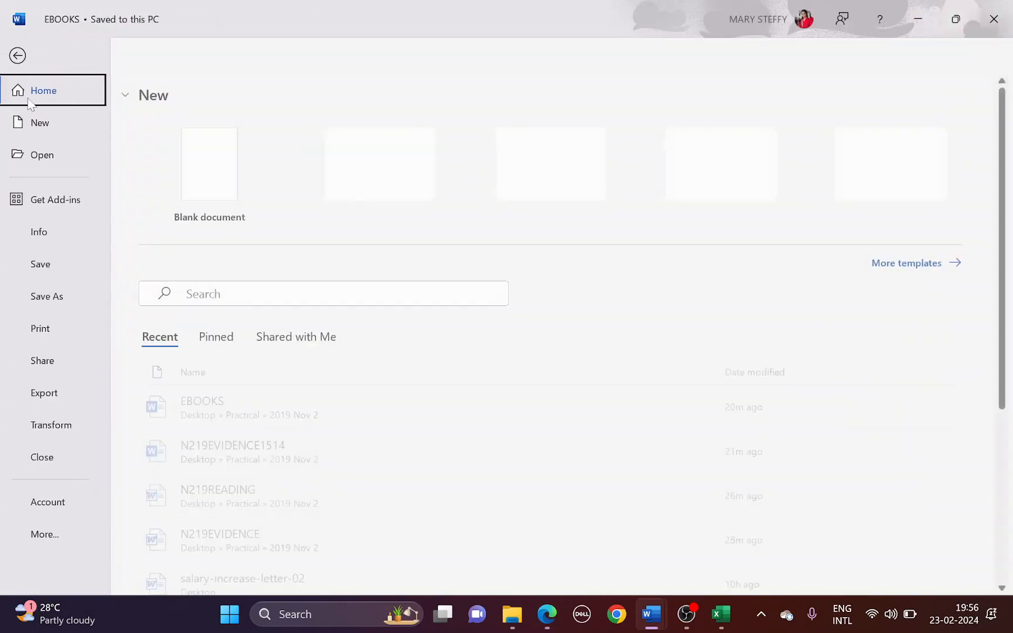
{"action": "left_click", "coordinate": [51, 332]}
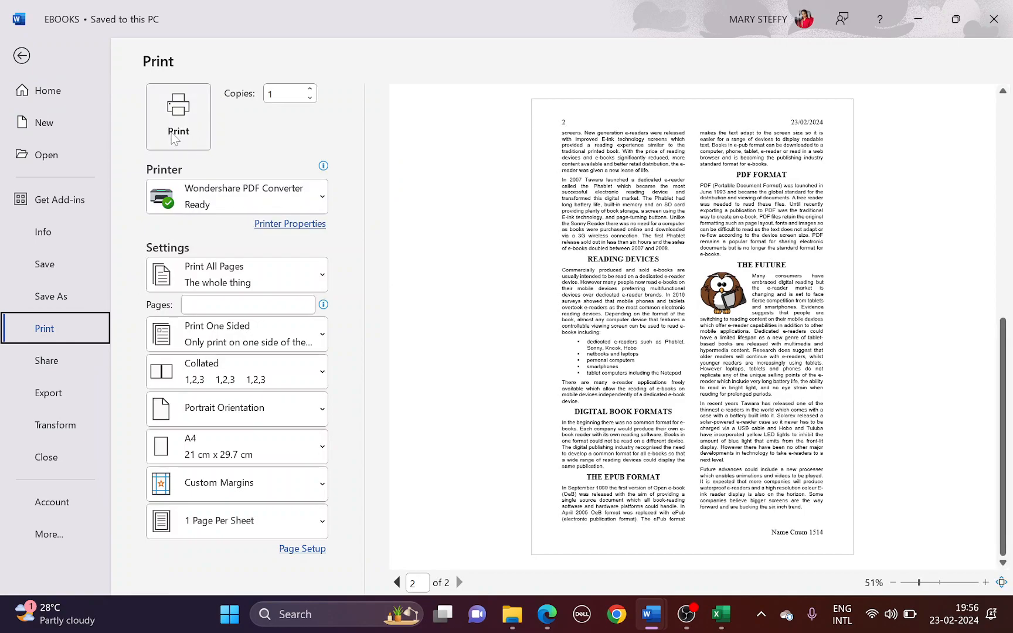
{"action": "left_click", "coordinate": [22, 57]}
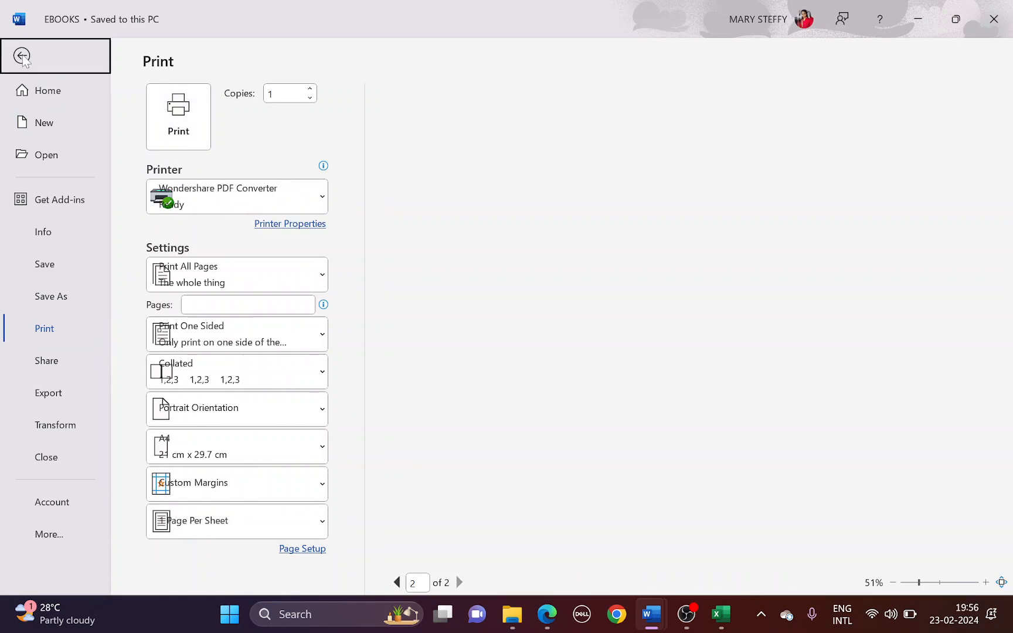
{"action": "scroll", "coordinate": [420, 351], "scroll_direction": "up", "scroll_amount": 3}
{"action": "scroll", "coordinate": [508, 368], "scroll_direction": "up", "scroll_amount": 1}
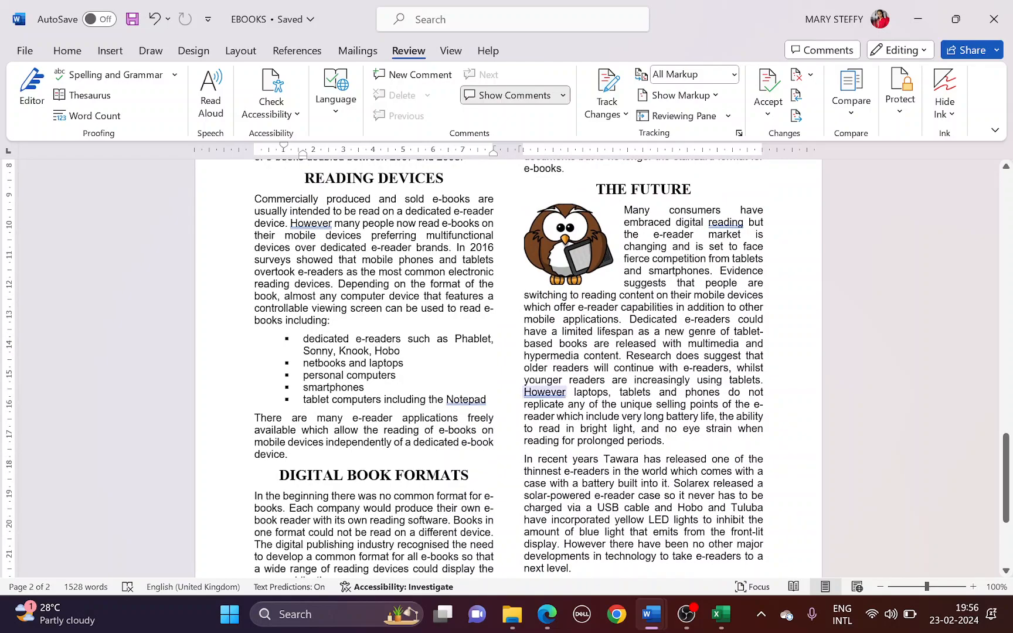
{"action": "left_click", "coordinate": [683, 620]}
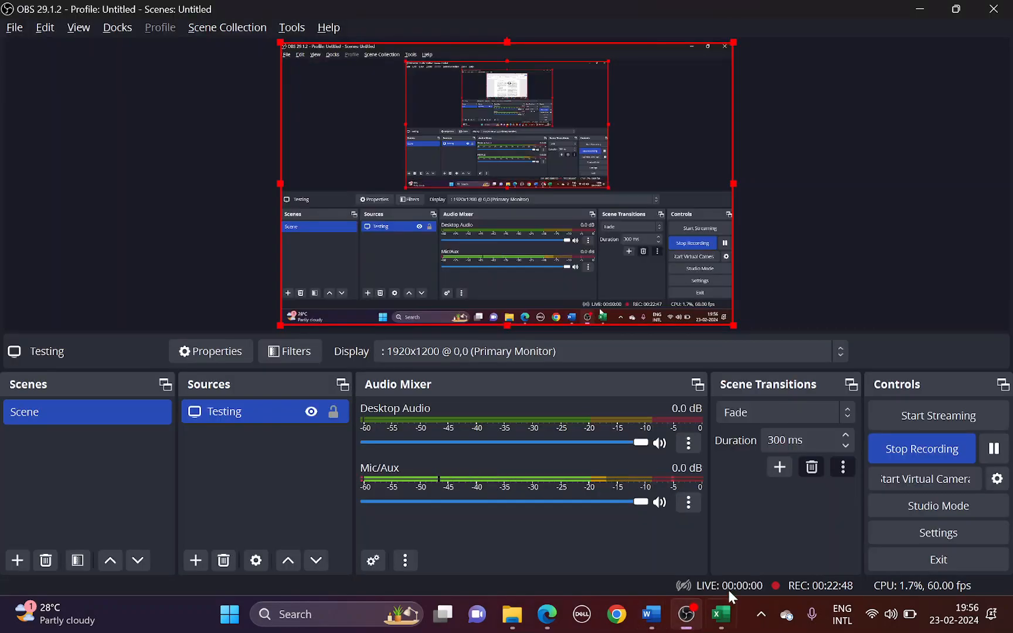